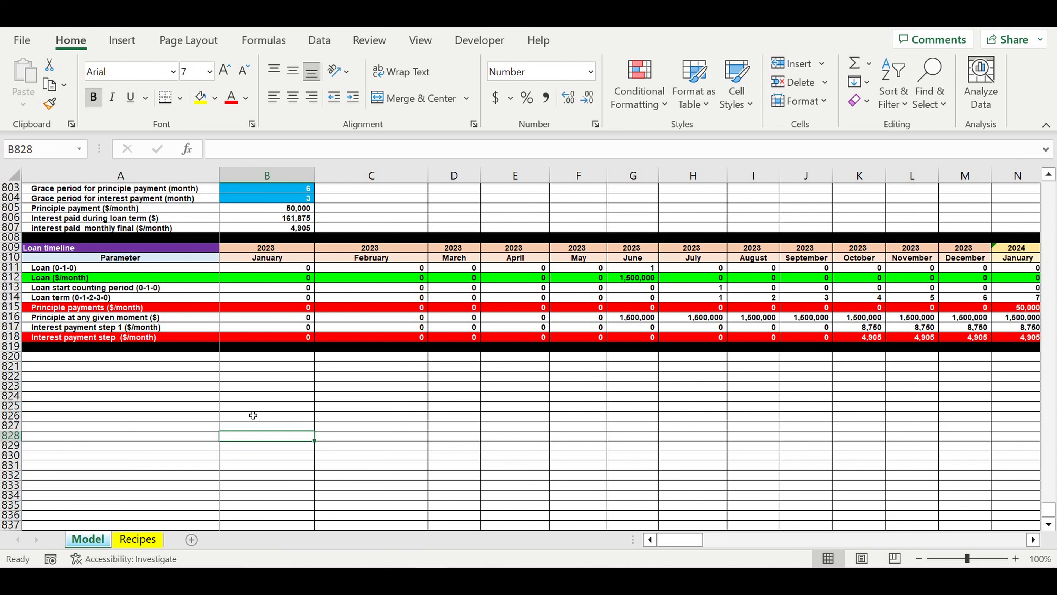
click(251, 409)
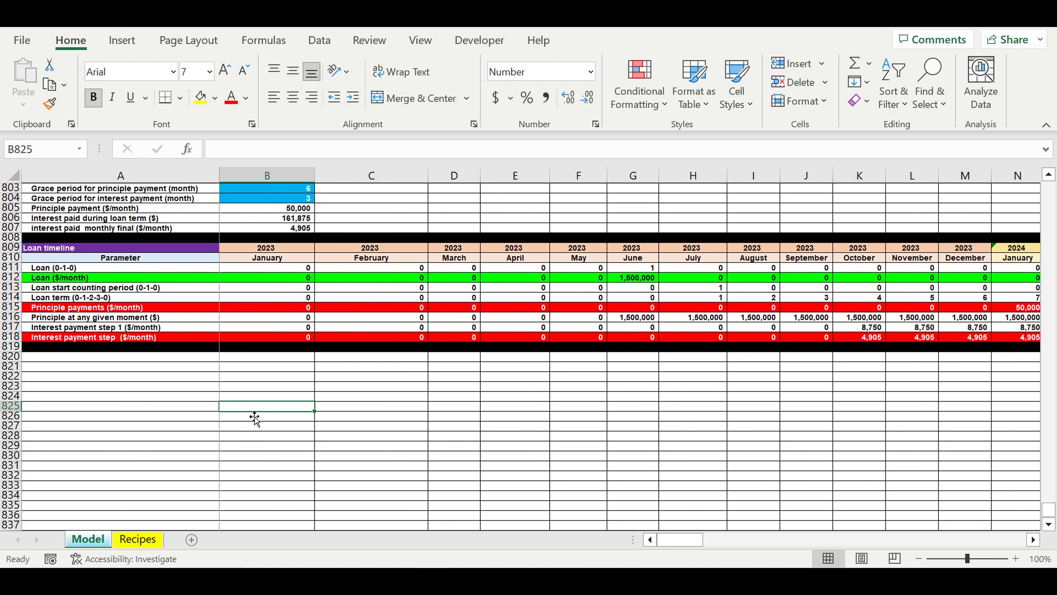
click(258, 436)
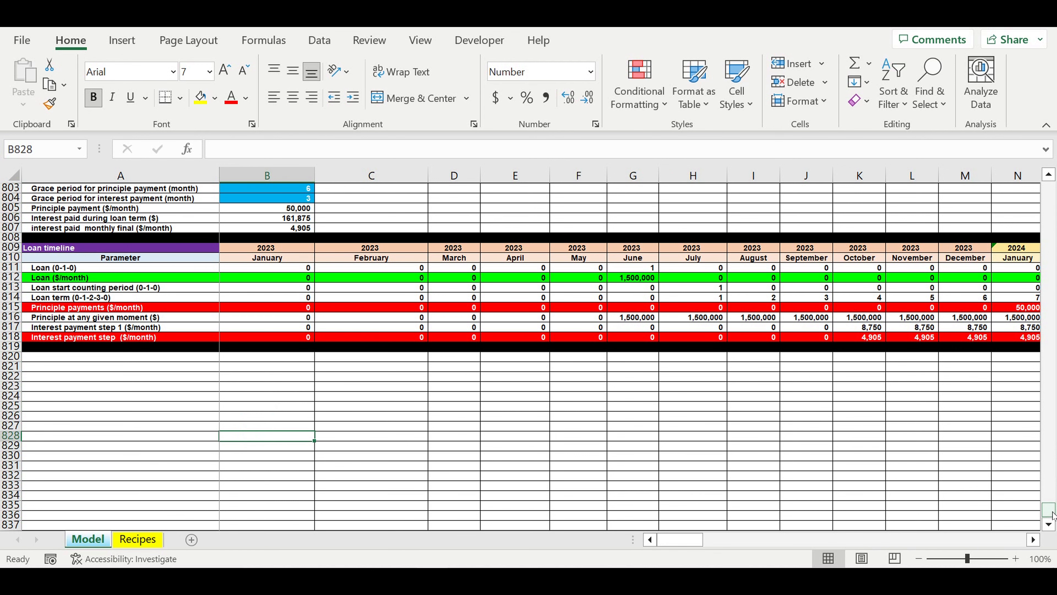
- Go to the beginning of the Model sheet and inspect the starting year in cell B1
drag(1052, 513, 1049, 189)
click(275, 260)
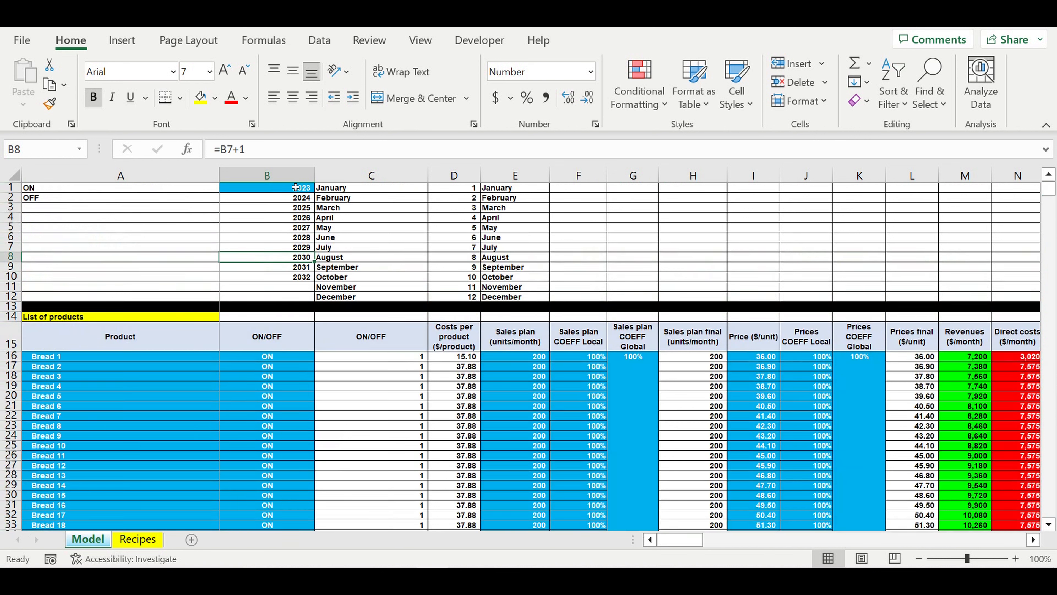
click(280, 189)
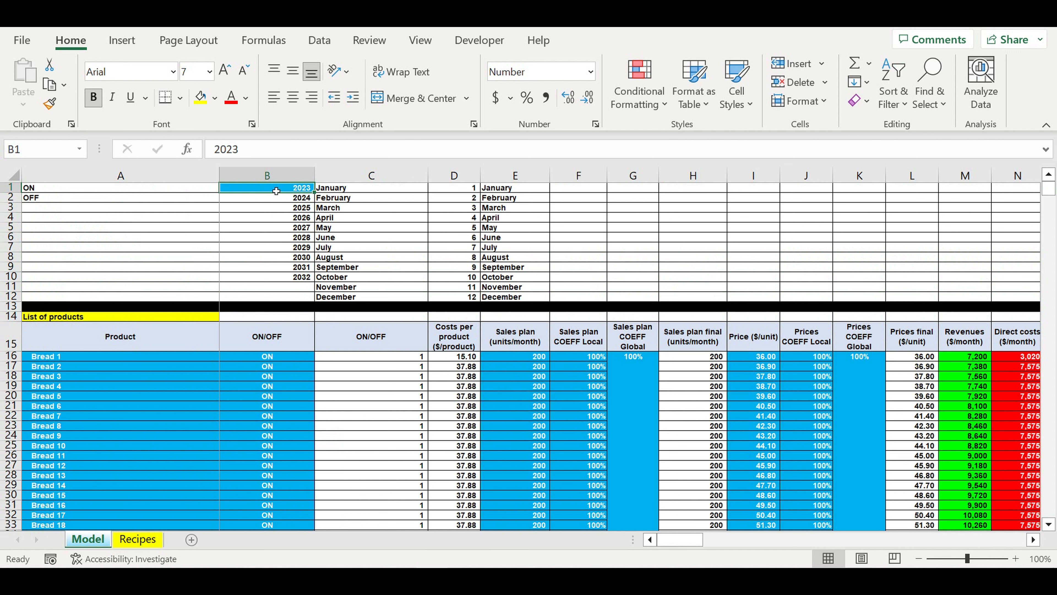
- Examine the blue input cells in the product list: product names, ON/OFF switches, sales plan, prices and their coefficients
click(187, 356)
drag(228, 402, 269, 476)
drag(541, 357, 677, 417)
drag(770, 358, 858, 466)
click(826, 457)
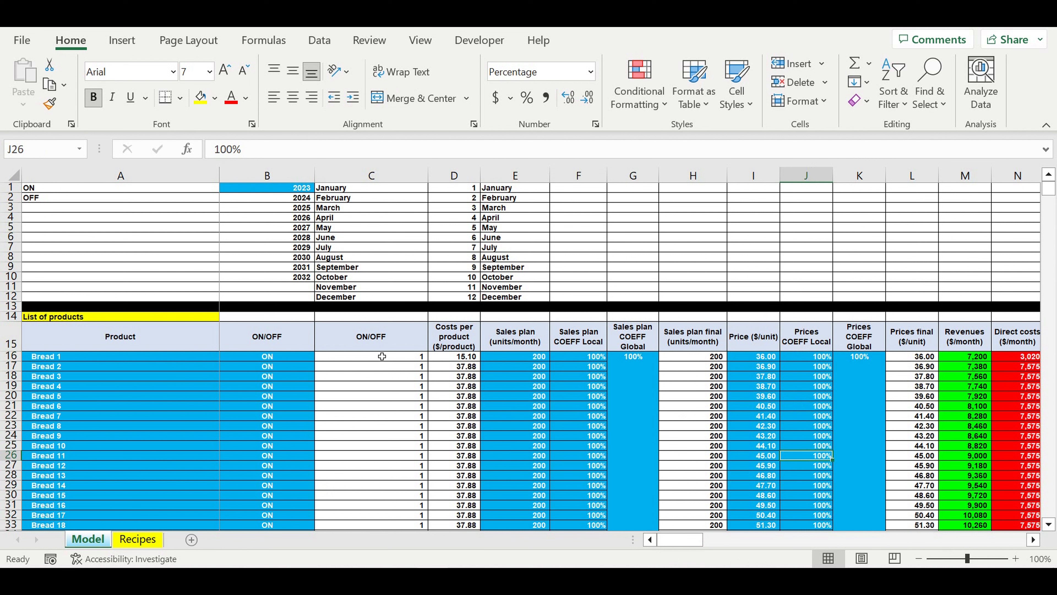
- Inspect the calculated product columns: ON/OFF flag, costs per product, final sales plan, final prices, revenues and direct costs
drag(378, 361, 423, 446)
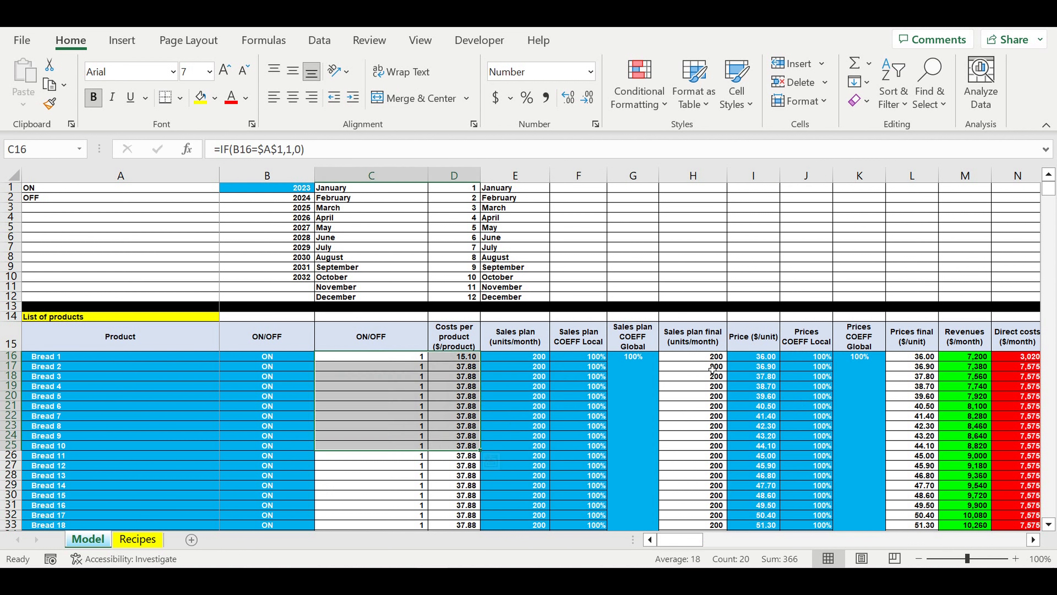
click(712, 369)
drag(720, 428, 717, 445)
drag(912, 376, 1018, 459)
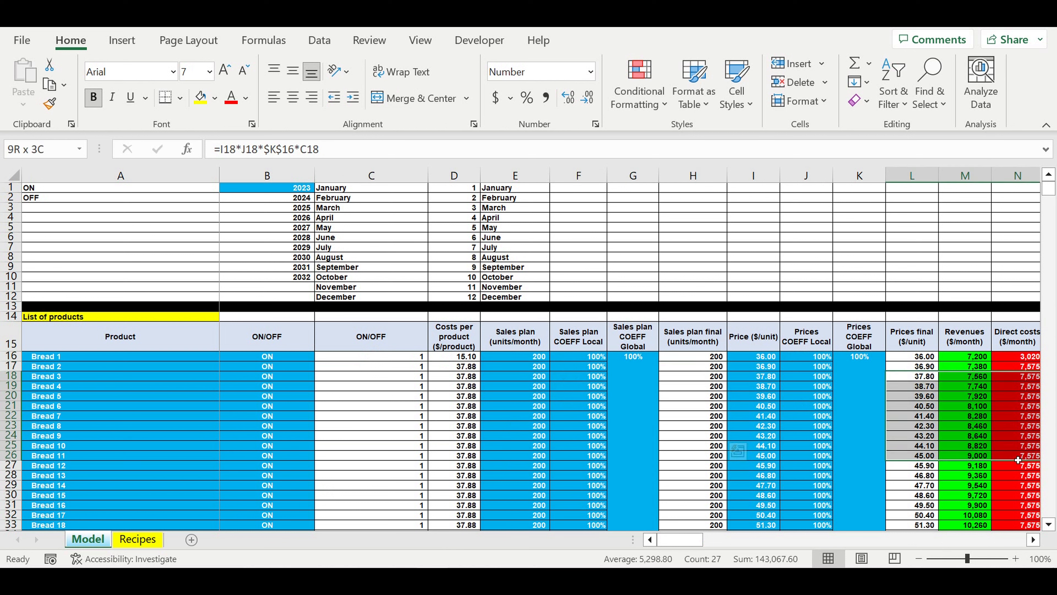
click(912, 396)
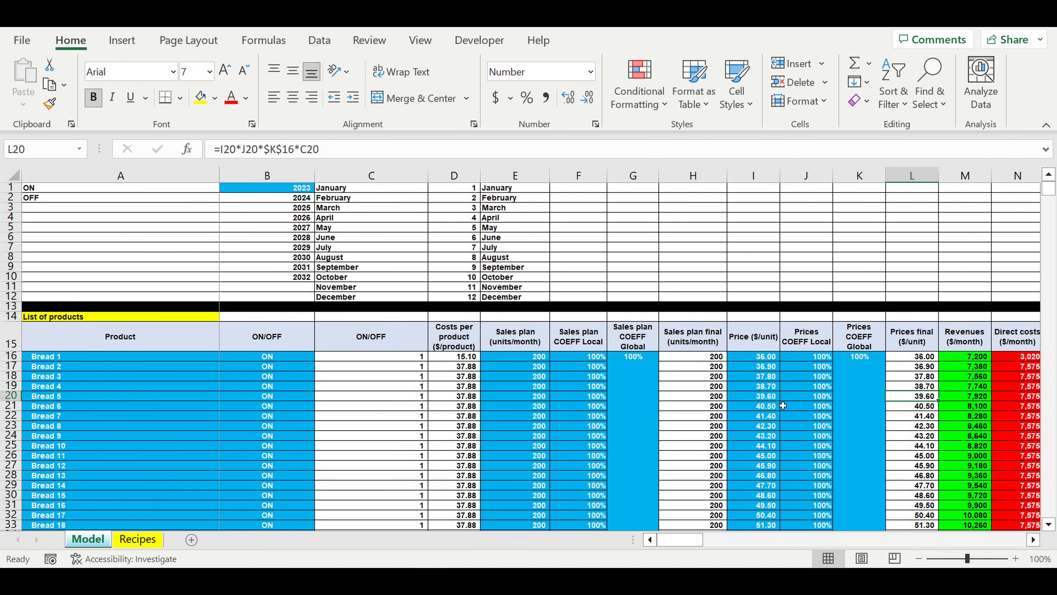
- Highlight the product list's input blocks again, covering sales plan, prices, coefficients, product names and ON/OFF switches
drag(517, 357, 623, 481)
drag(765, 387, 850, 470)
drag(93, 389, 292, 485)
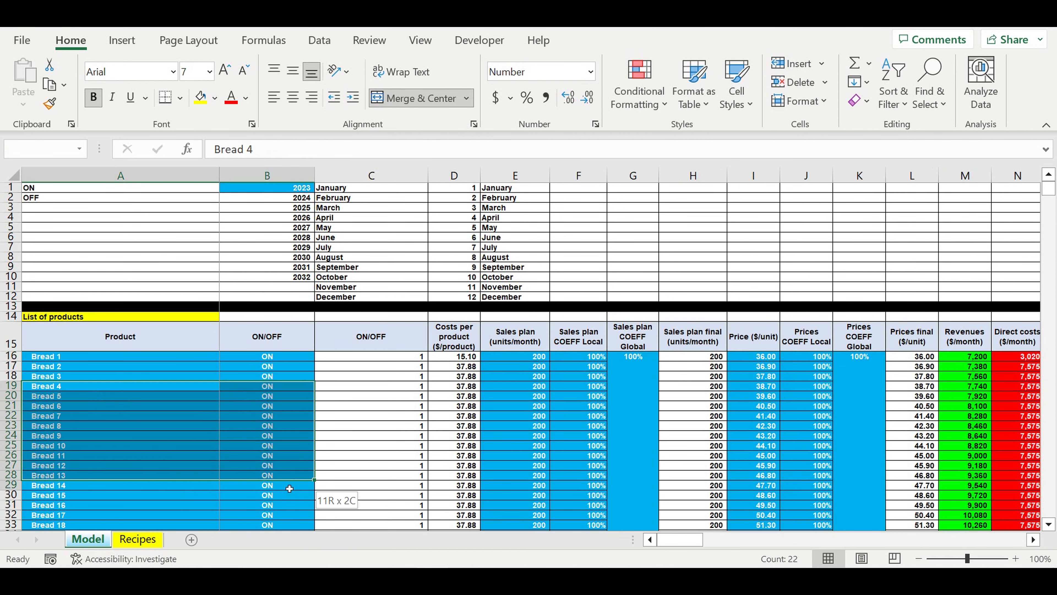
click(94, 428)
- Highlight the Bread product names from Bread 1 to Bread 27 and review their ON/OFF switches in column B
drag(55, 356, 70, 495)
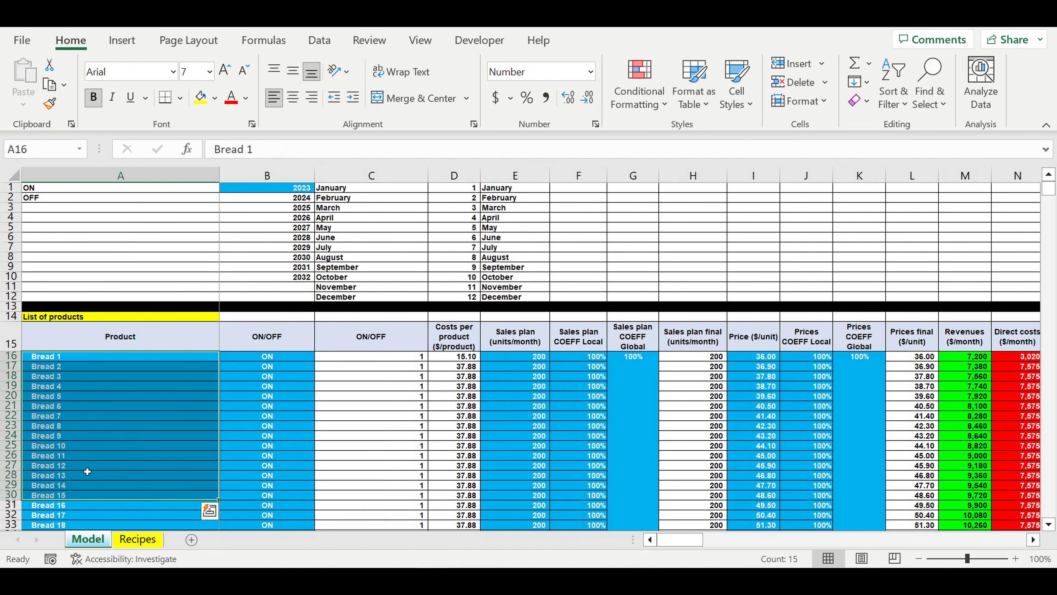
scroll(87, 463, down, 2)
scroll(87, 464, down, 1)
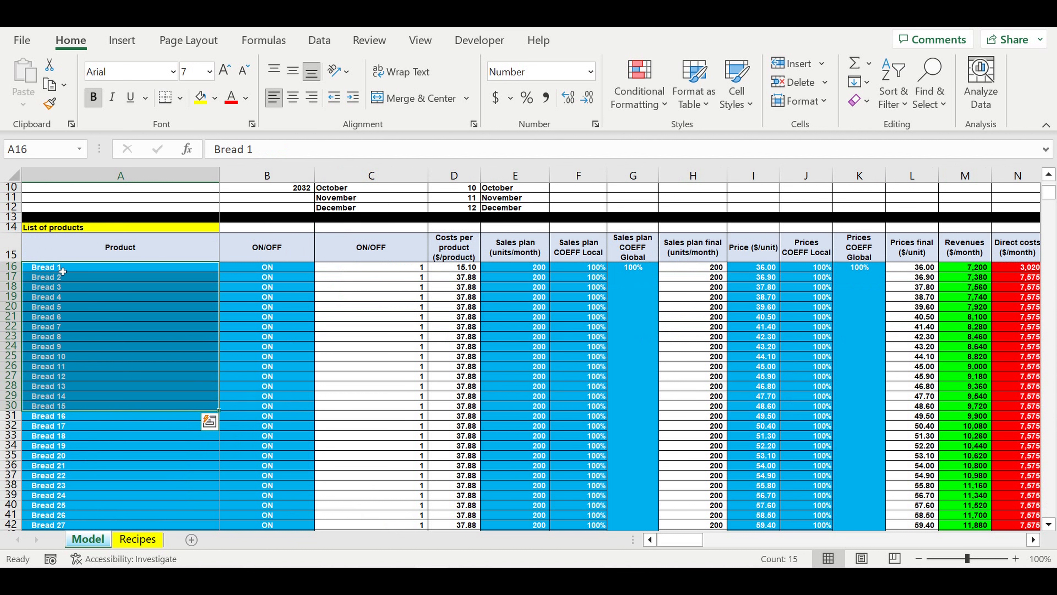
drag(62, 269, 63, 525)
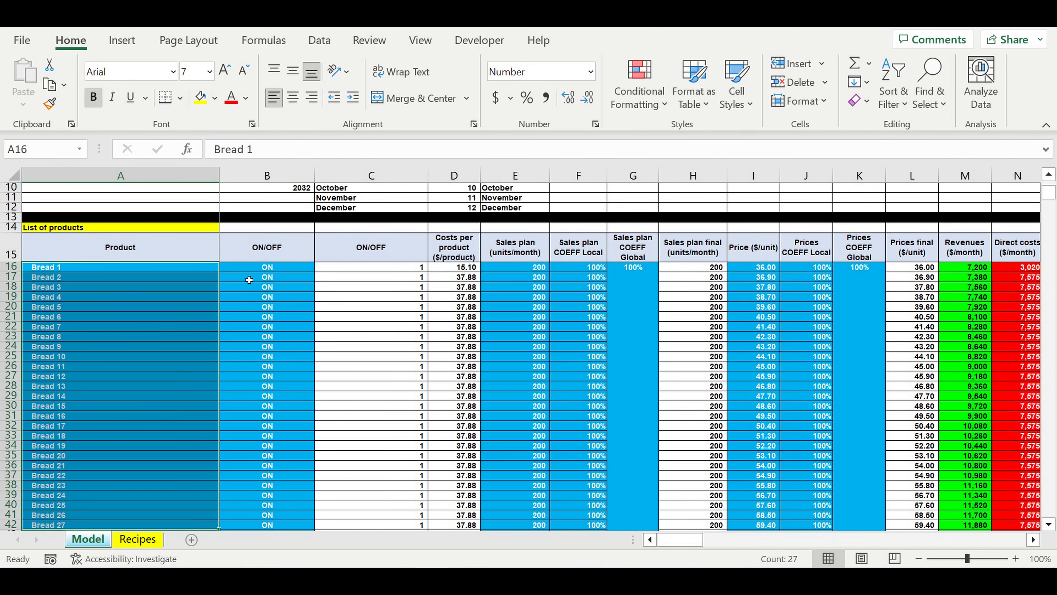
drag(254, 277, 266, 515)
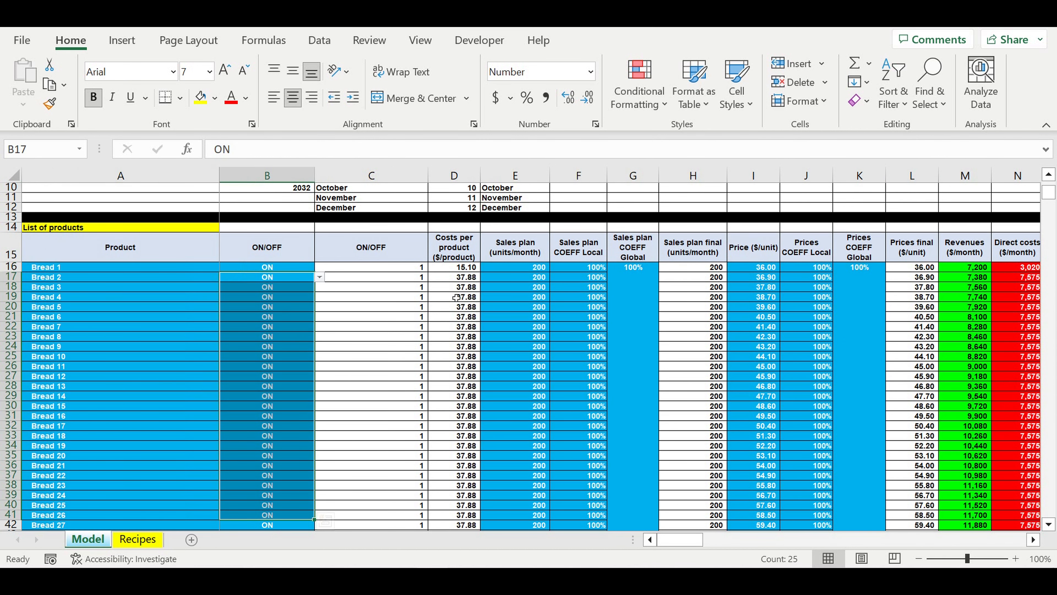
- Review the monthly sales plan units together with the local and global sales plan coefficients of the products
drag(530, 267, 553, 506)
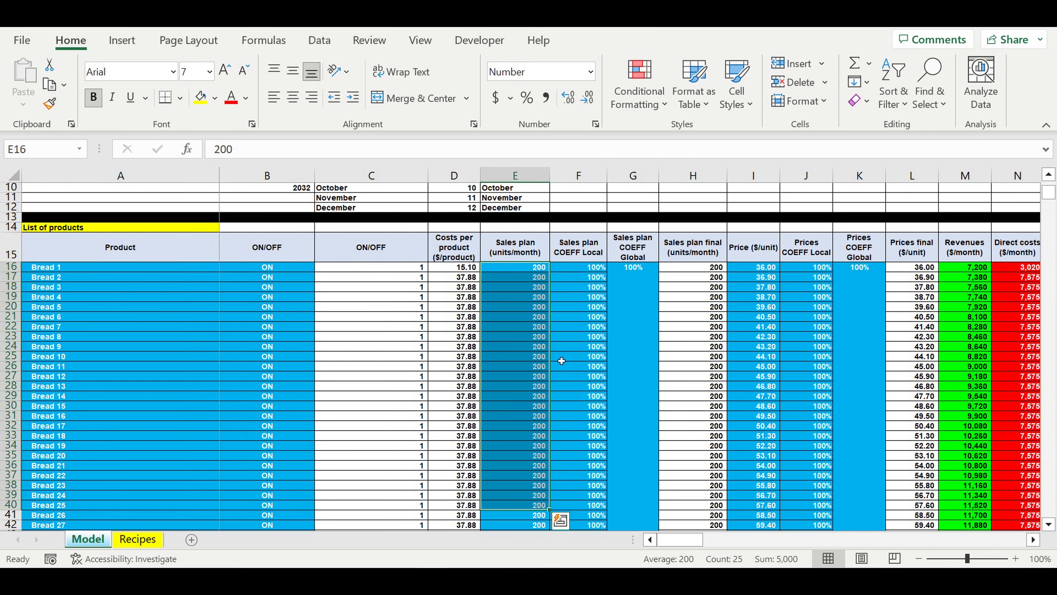
drag(589, 270, 639, 401)
click(636, 290)
drag(596, 273, 582, 405)
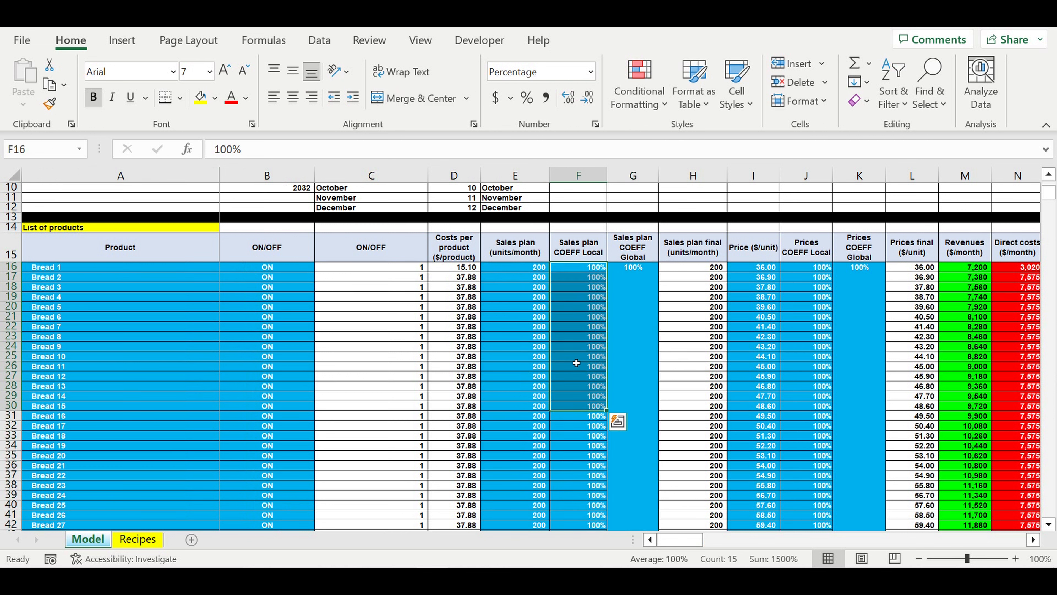
drag(524, 270, 541, 425)
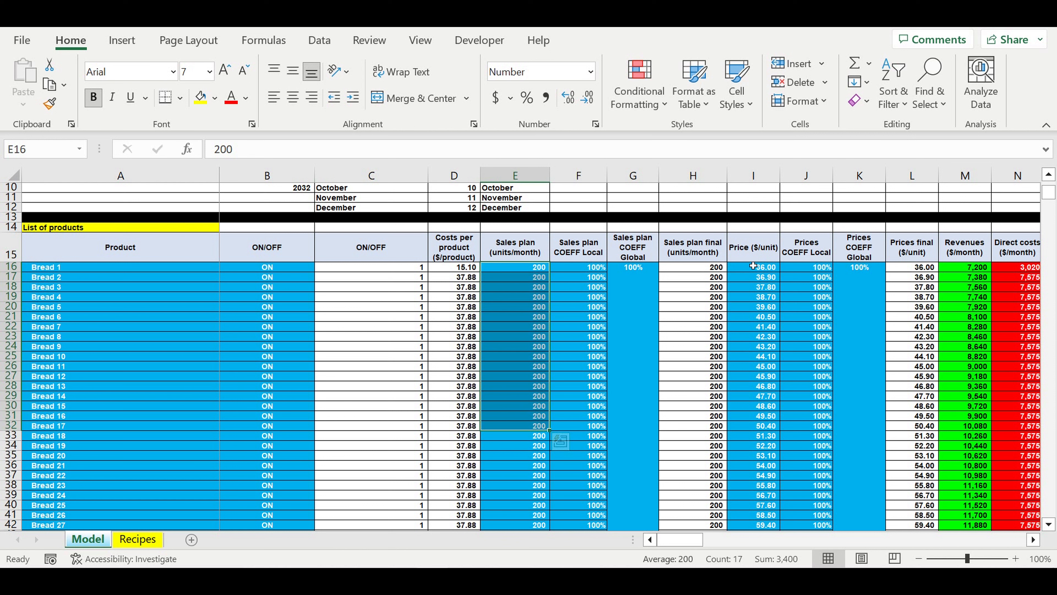
- Review the products' unit prices together with the local and global price coefficients
drag(753, 266, 784, 498)
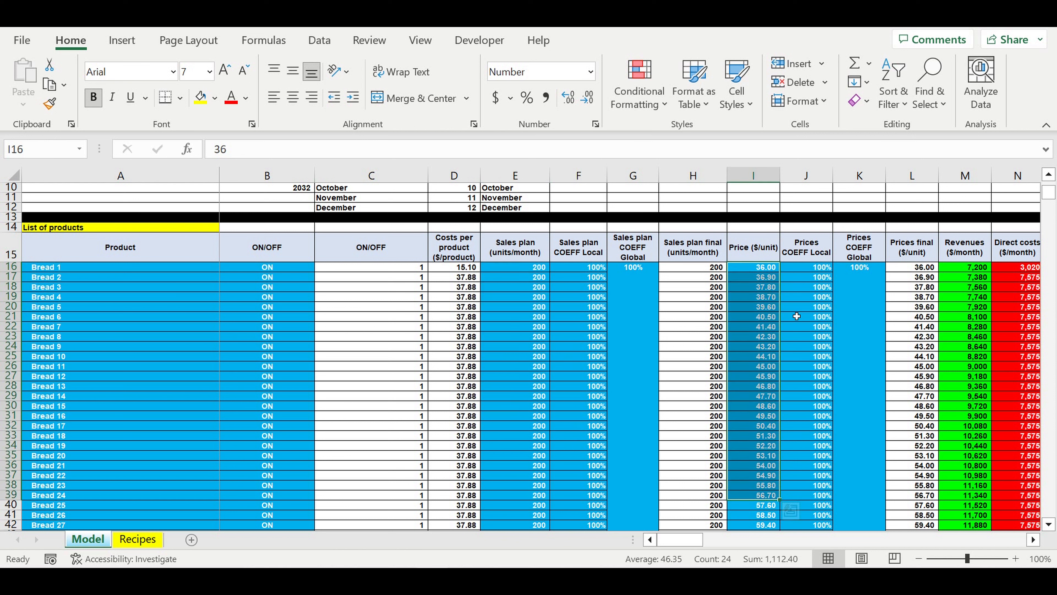
drag(816, 268, 865, 363)
drag(769, 292, 766, 395)
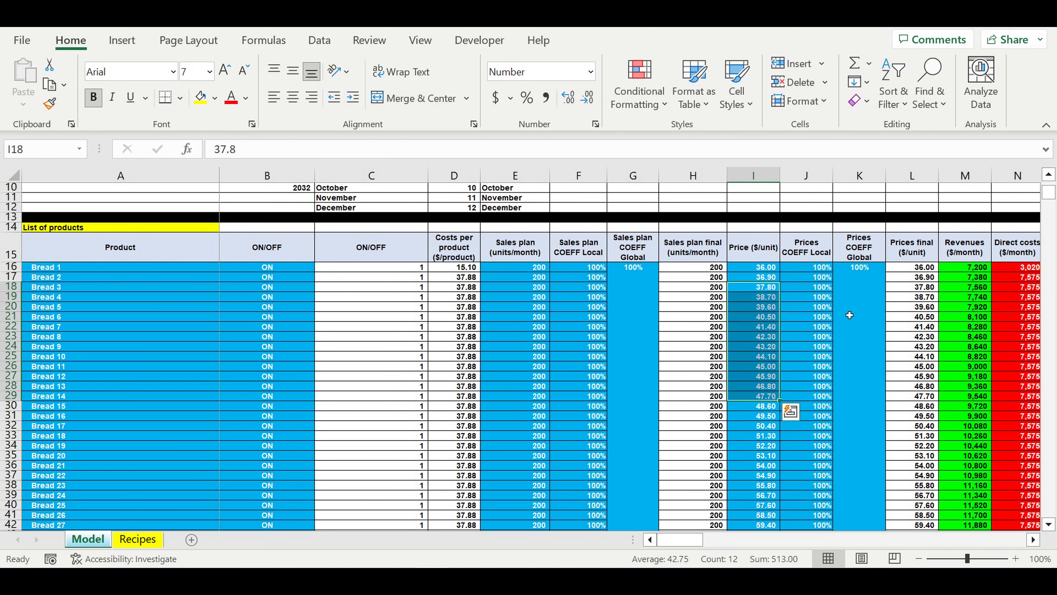
drag(851, 297, 804, 306)
- Compare the local and global sales plan coefficient columns and look over the last columns of the product table
drag(618, 312, 602, 317)
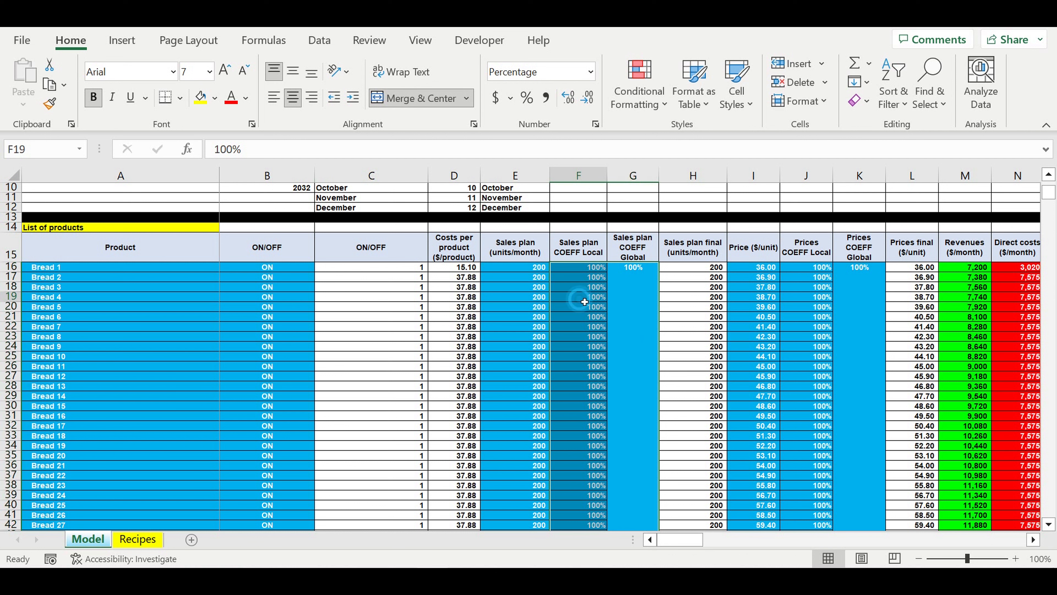
click(639, 311)
drag(621, 317, 594, 314)
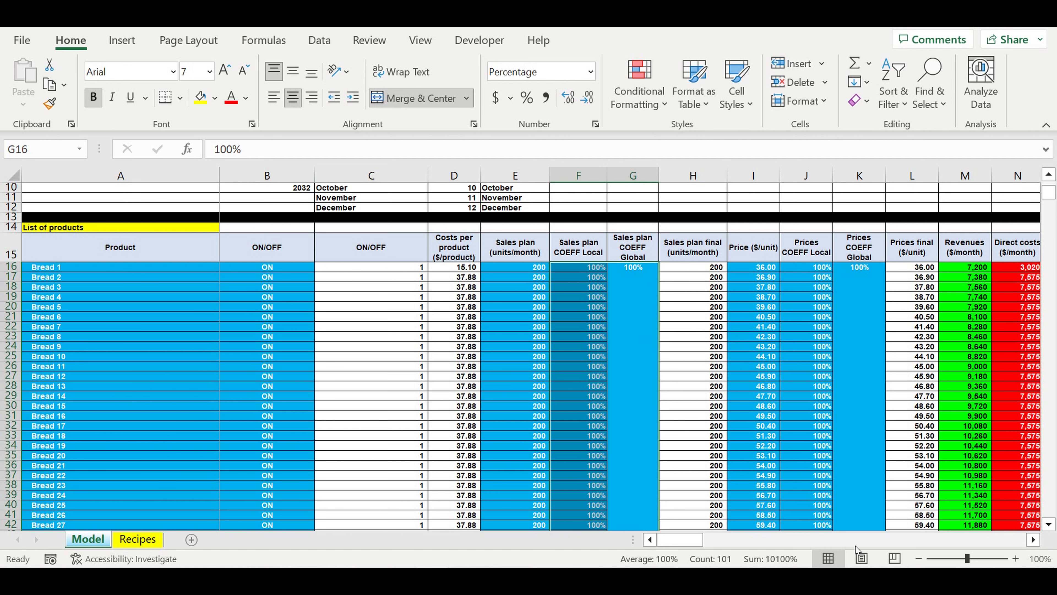
click(1034, 539)
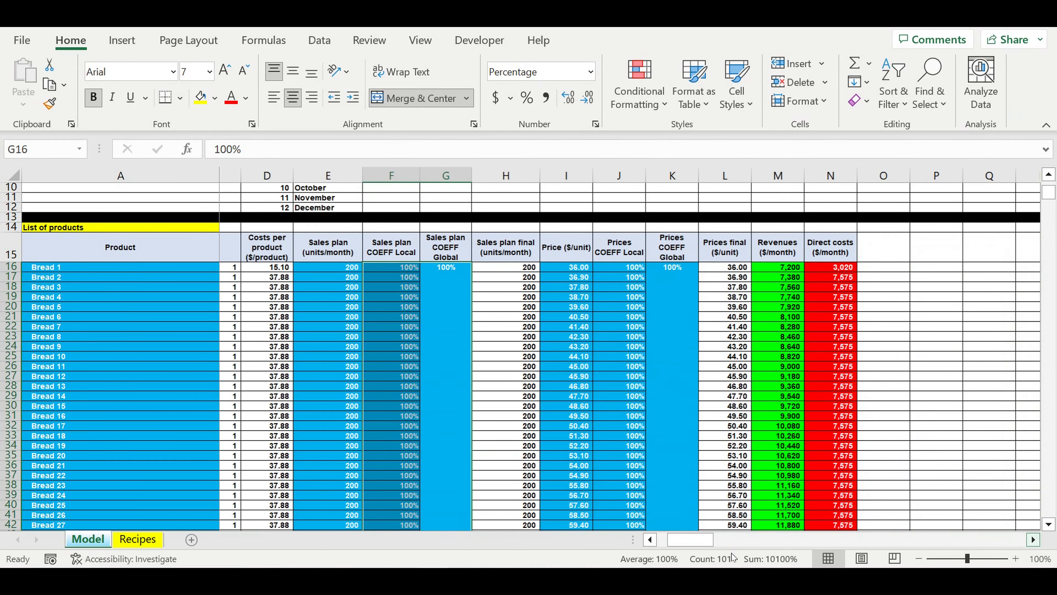
drag(685, 542, 650, 542)
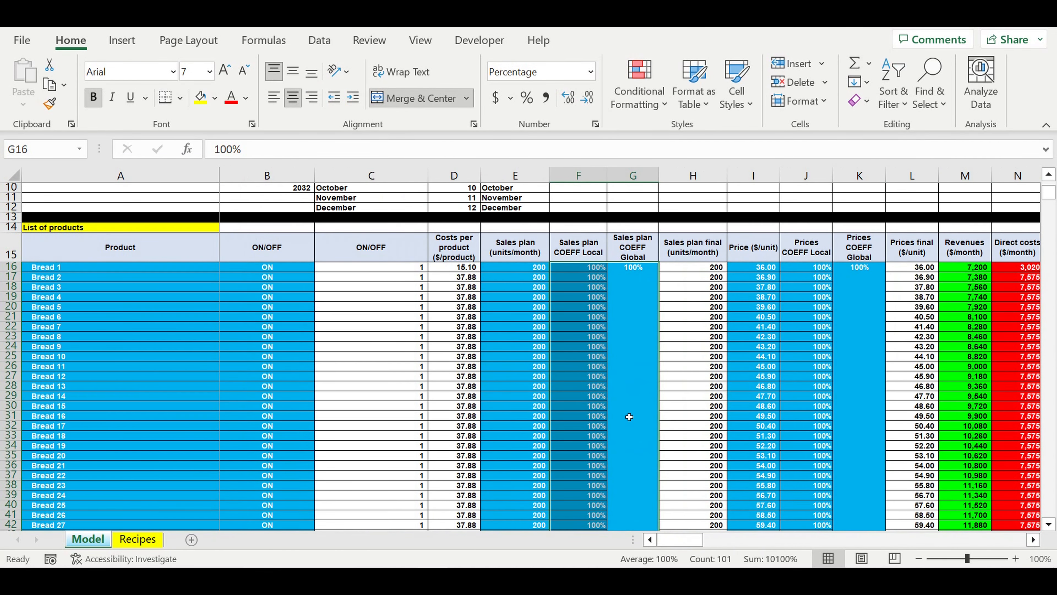
- Find the Customers table and review its customer types, revenue allocation percentages, average check and ON/OFF switches
scroll(629, 416, down, 15)
scroll(629, 417, down, 13)
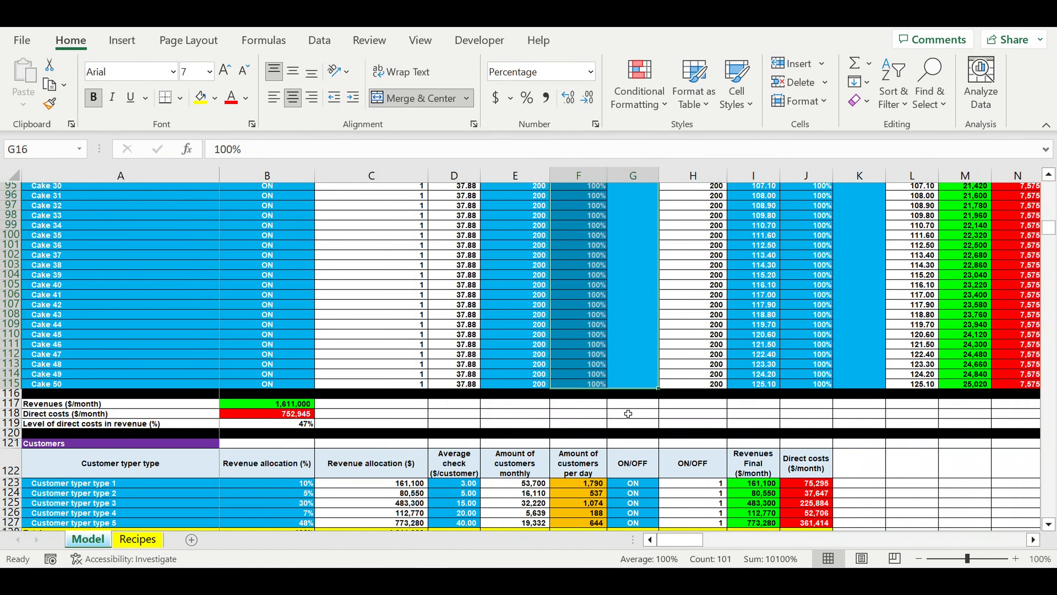
scroll(628, 413, down, 5)
drag(51, 341, 59, 378)
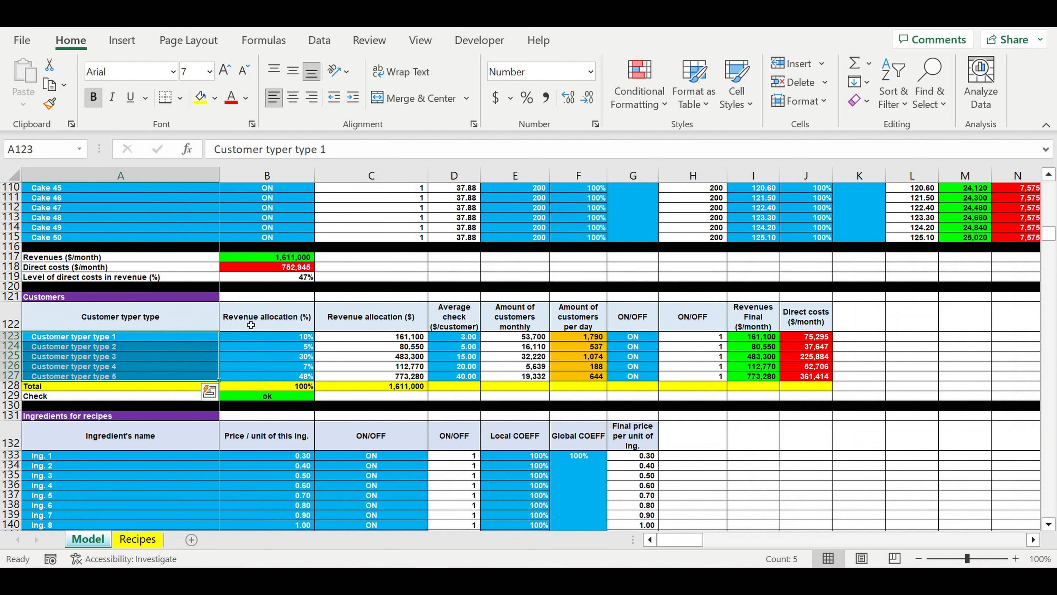
drag(285, 338, 292, 380)
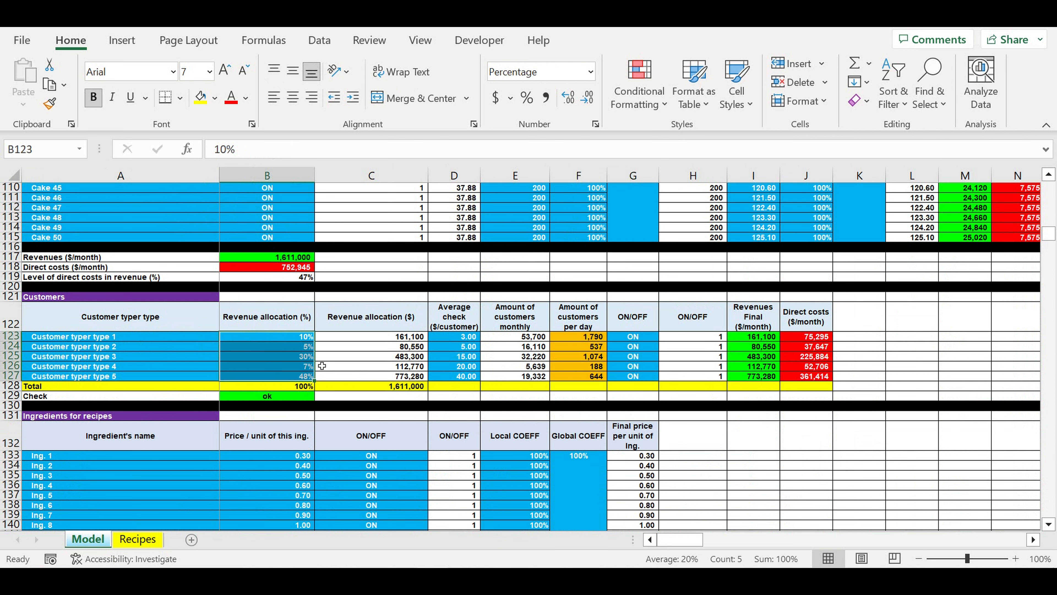
drag(457, 337, 463, 381)
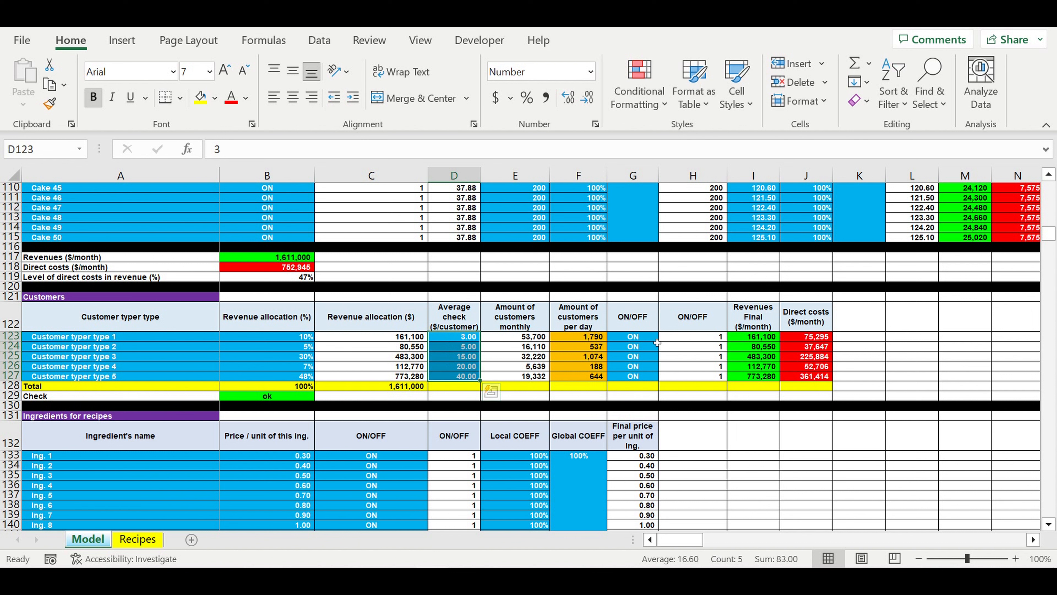
drag(648, 341, 644, 379)
- Inspect the customer type names in A123:A127, including Customer typer type 5 and type 4
drag(114, 342, 155, 367)
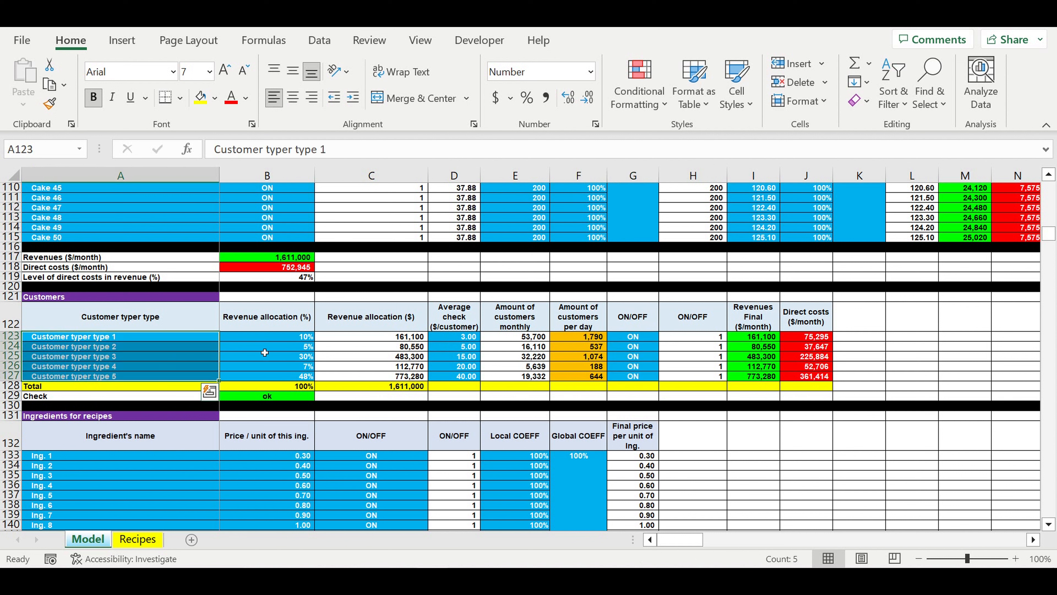
click(95, 377)
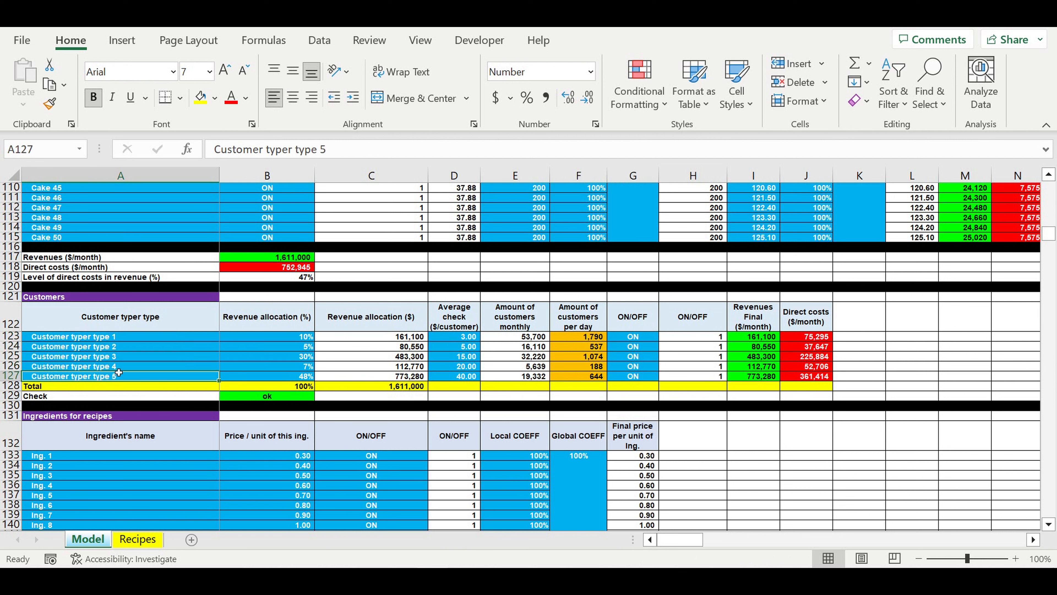
click(129, 367)
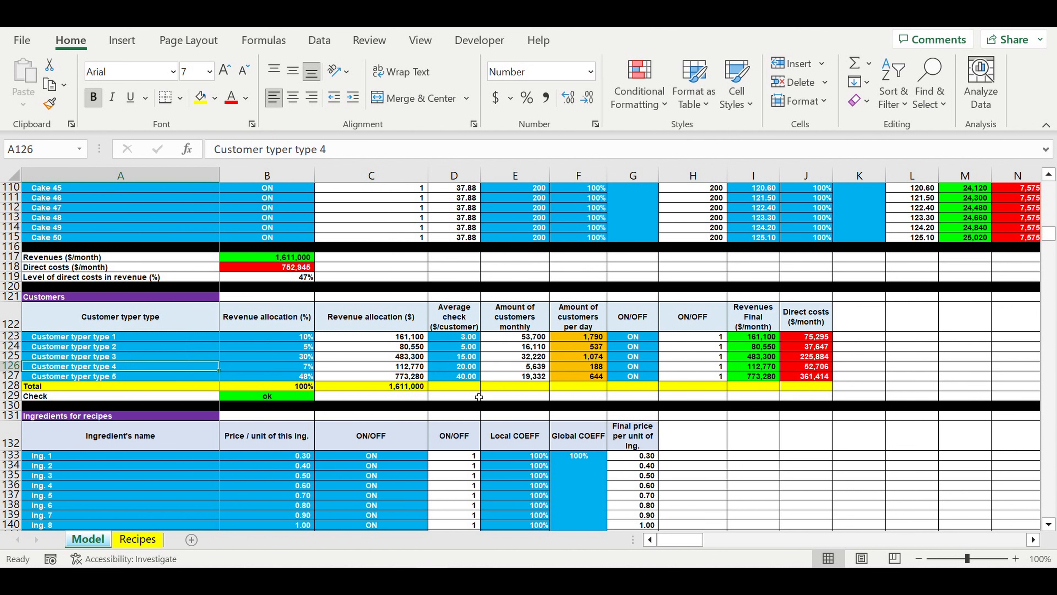
- Find the Ingredients for recipes table and highlight the ingredient names starting at Ing. 1
scroll(479, 397, down, 4)
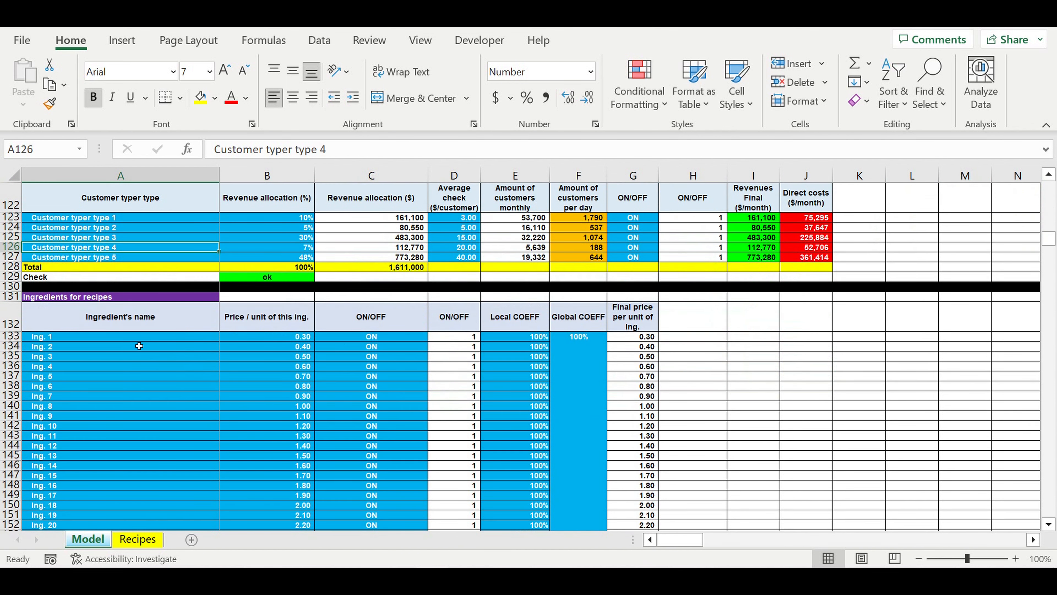
drag(139, 336, 141, 505)
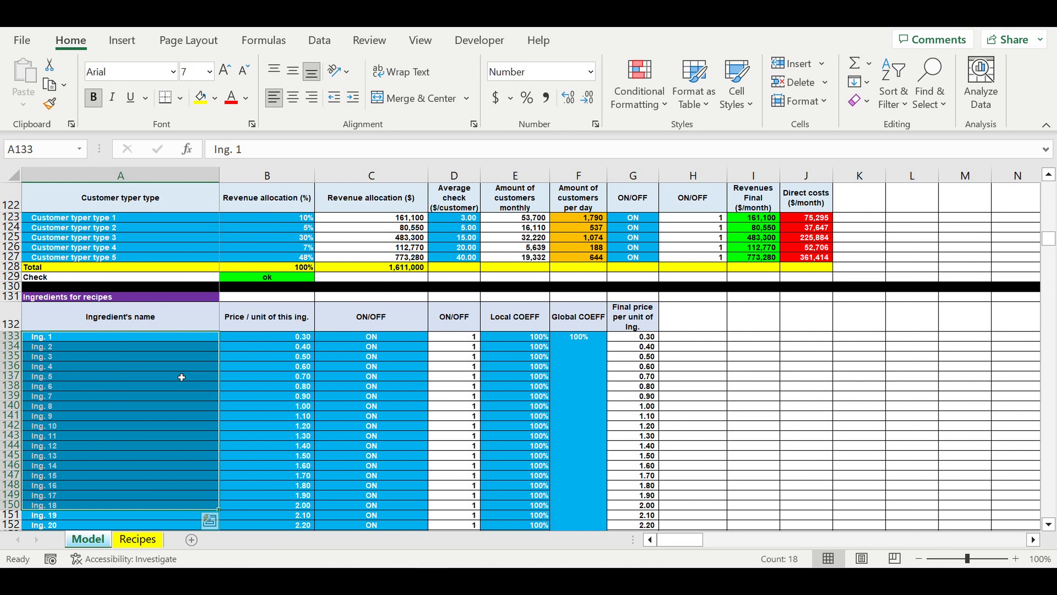
drag(108, 339, 107, 492)
- Look back at the Cake product names in the product list, then return to the ingredients table
scroll(84, 219, up, 14)
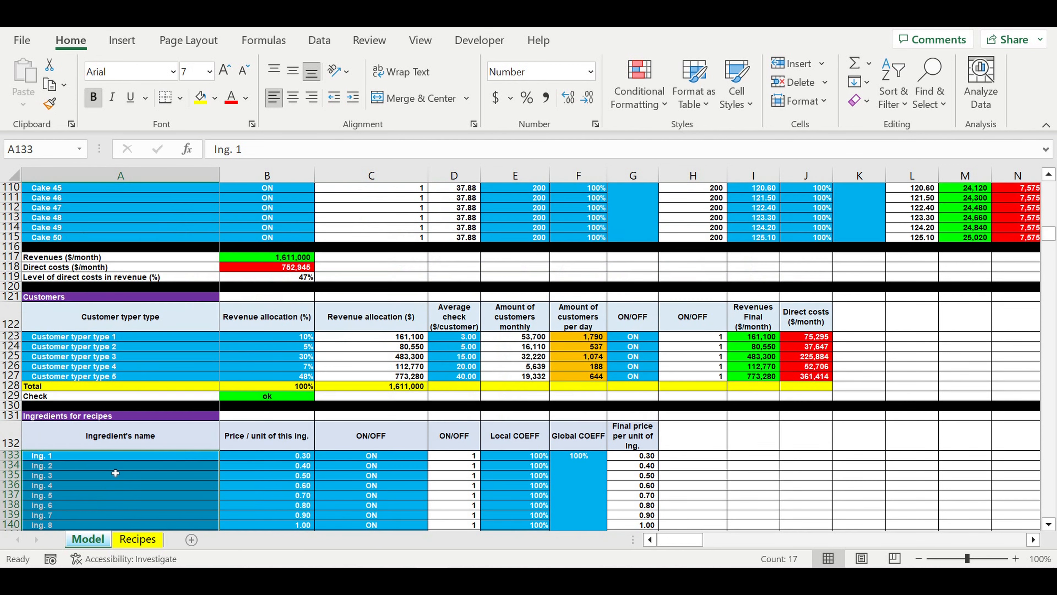
drag(84, 219, 96, 515)
scroll(121, 477, down, 14)
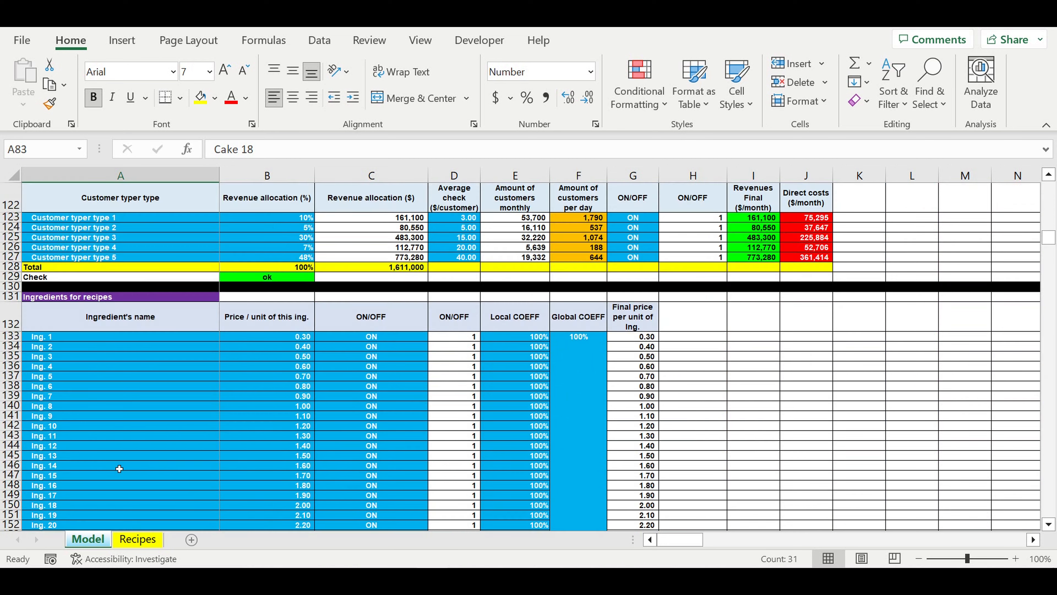
- Review the ingredients' price per unit, names and ON/OFF switches in the Ingredients for recipes table
drag(297, 336, 273, 485)
drag(107, 357, 120, 516)
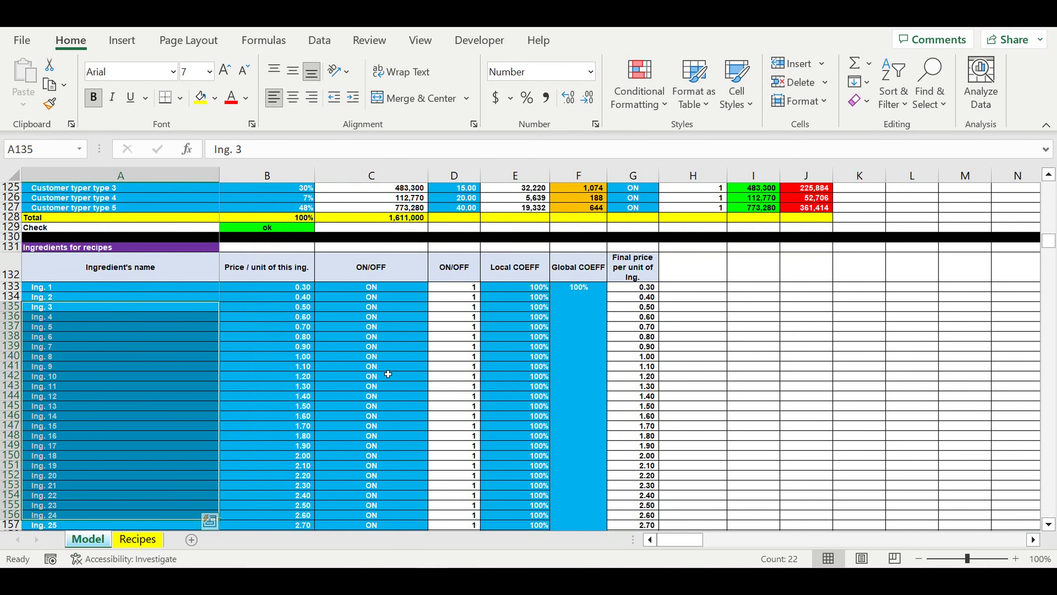
drag(389, 326, 399, 470)
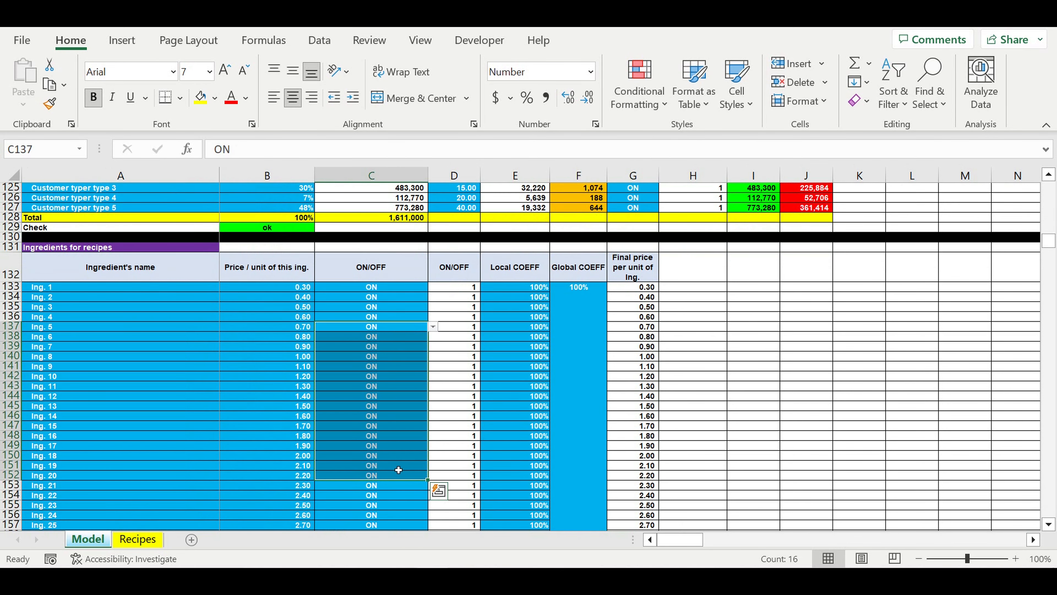
- Examine the Local COEFF and Global COEFF columns of the Ingredients for recipes table
drag(579, 287, 534, 334)
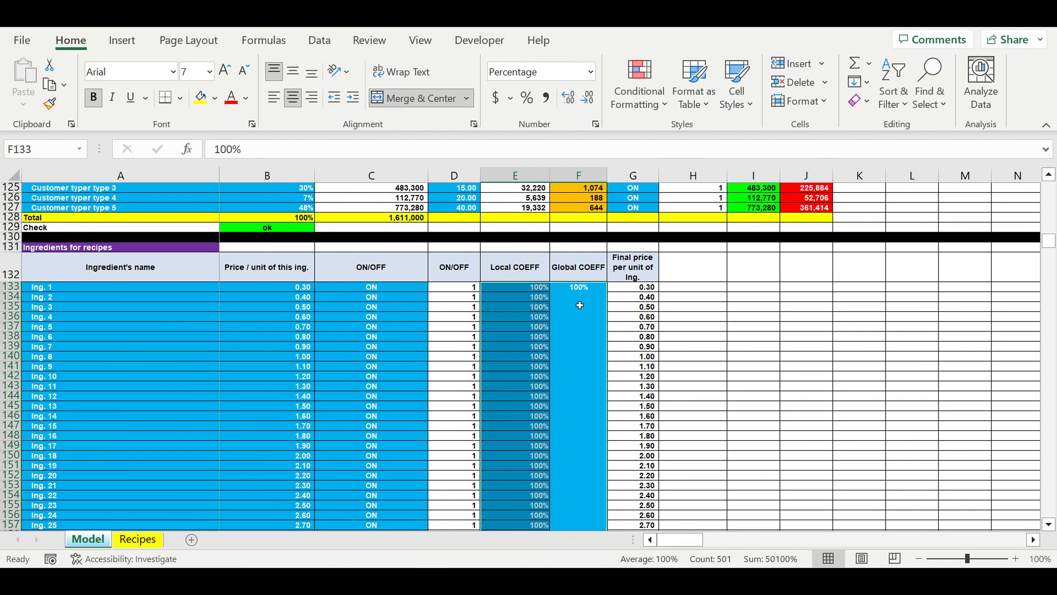
click(539, 318)
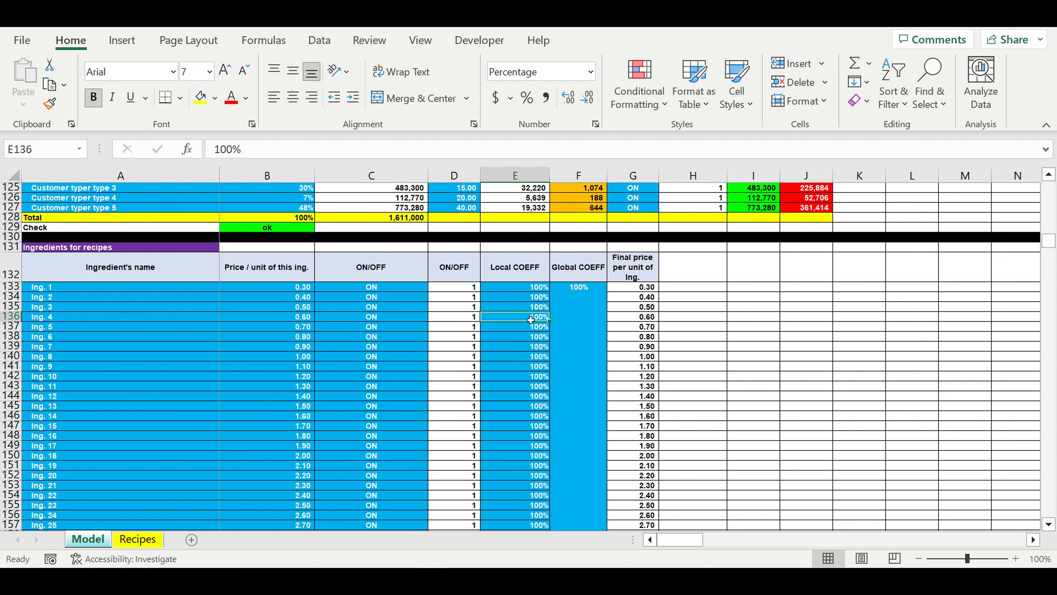
drag(570, 320, 542, 323)
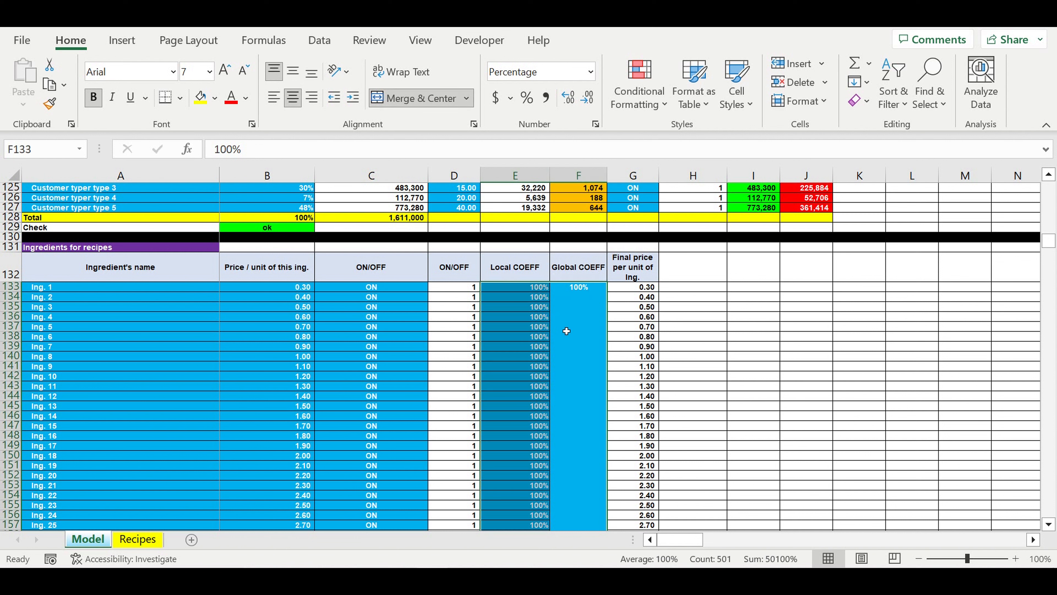
- Highlight the ingredients' price per unit values starting at Ing. 1 and look through the rest of the list
drag(277, 293, 284, 494)
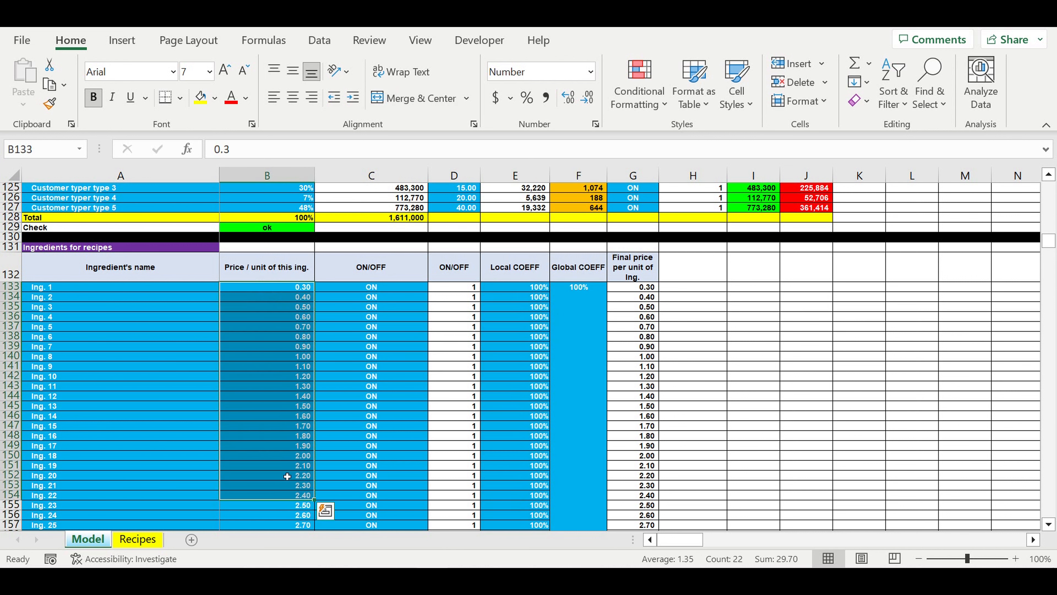
click(284, 429)
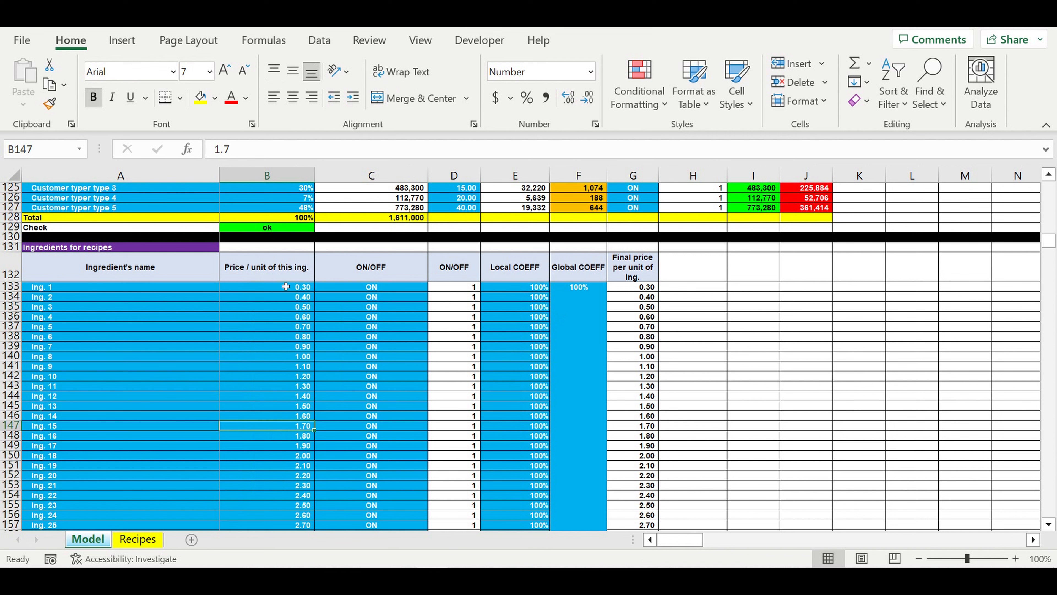
drag(279, 291, 294, 476)
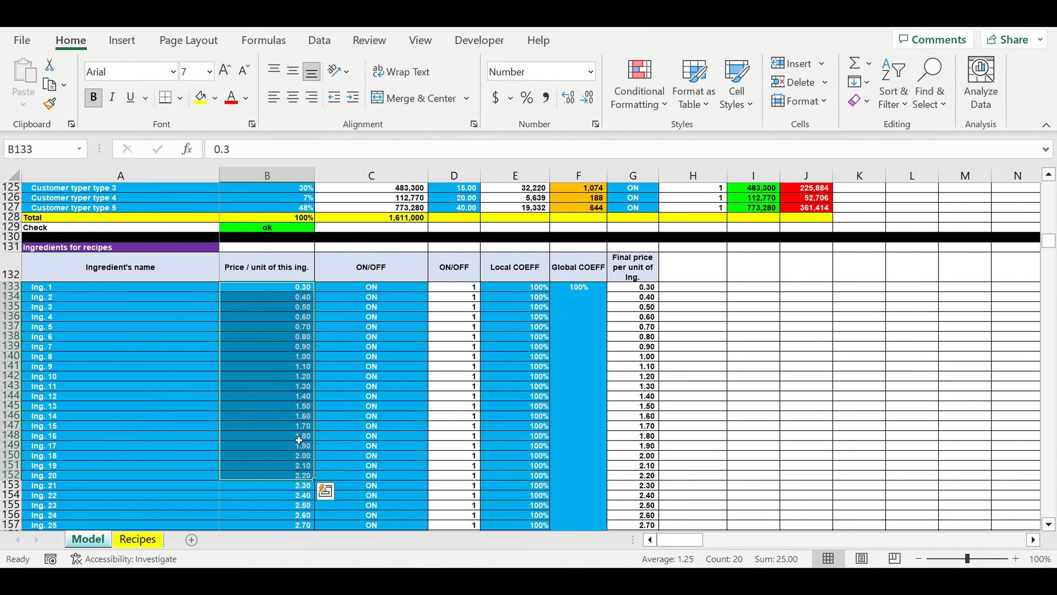
scroll(299, 436, down, 12)
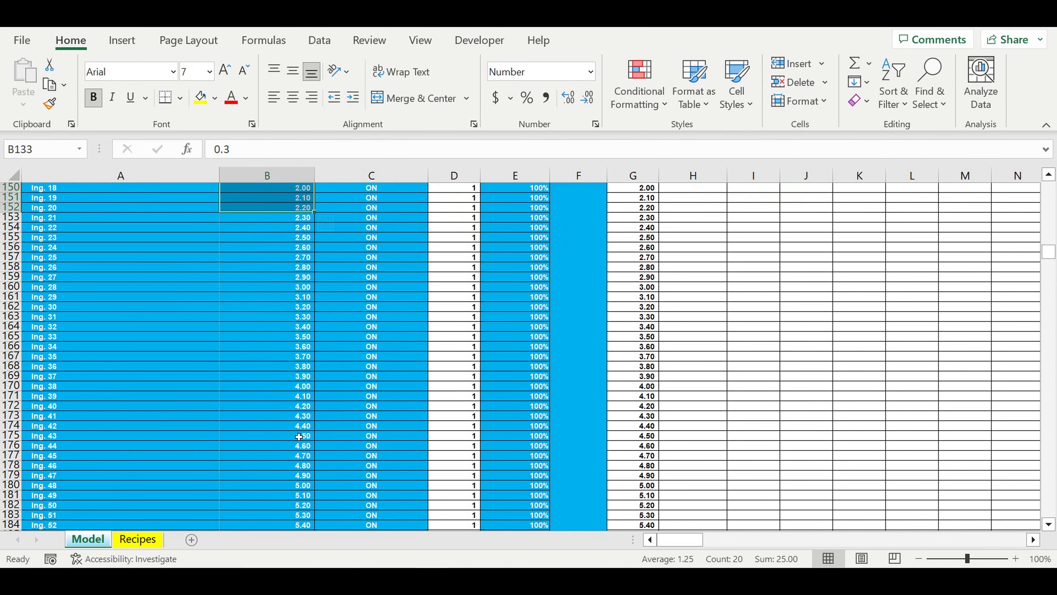
scroll(298, 436, down, 5)
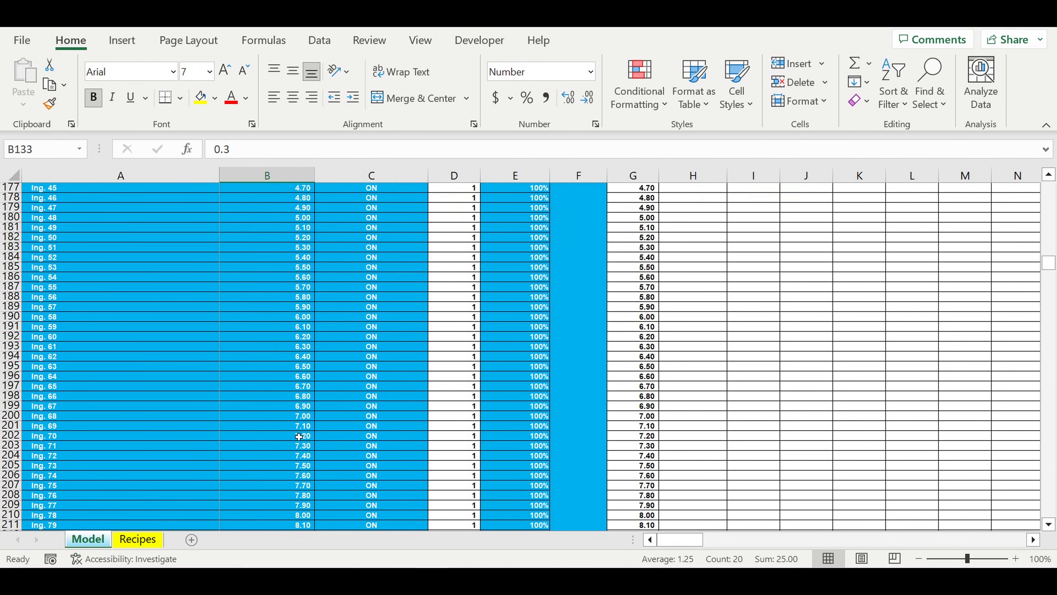
- Open the Recipes sheet and highlight the product names in column A and the ingredient names in row 4
click(137, 539)
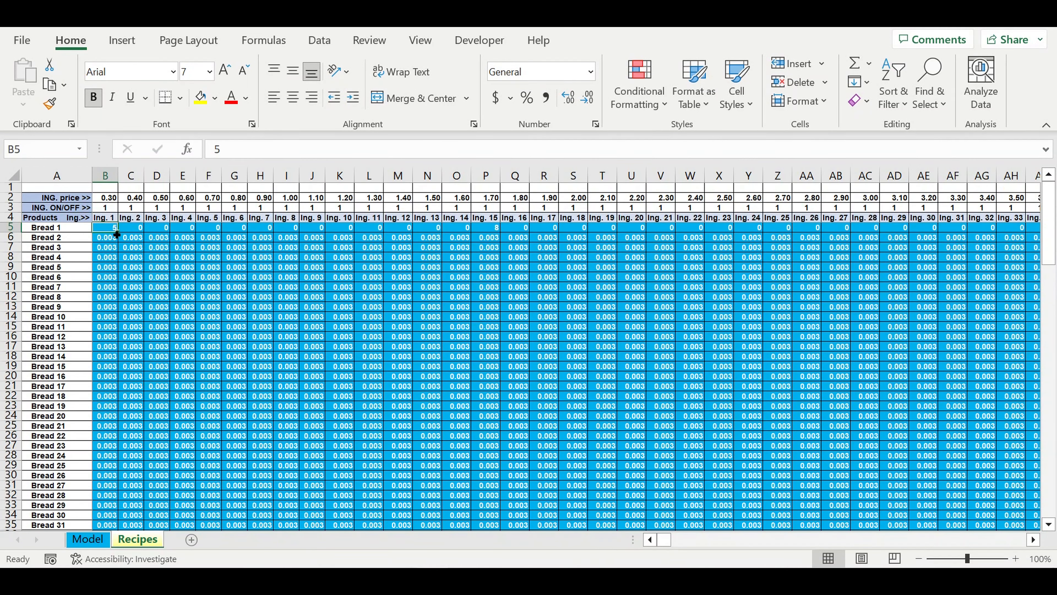
drag(47, 227, 57, 520)
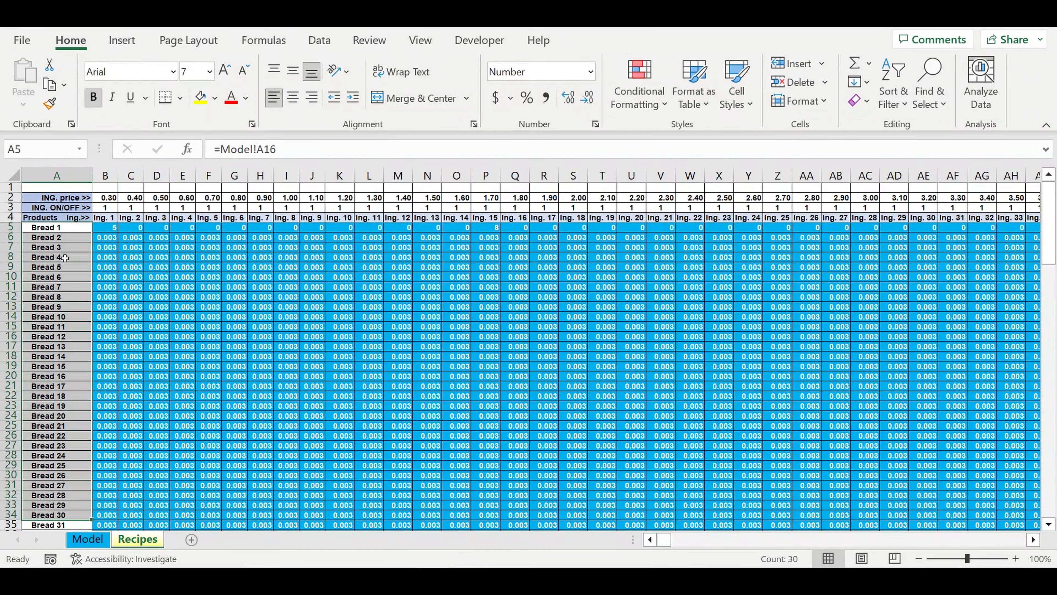
drag(109, 219, 718, 224)
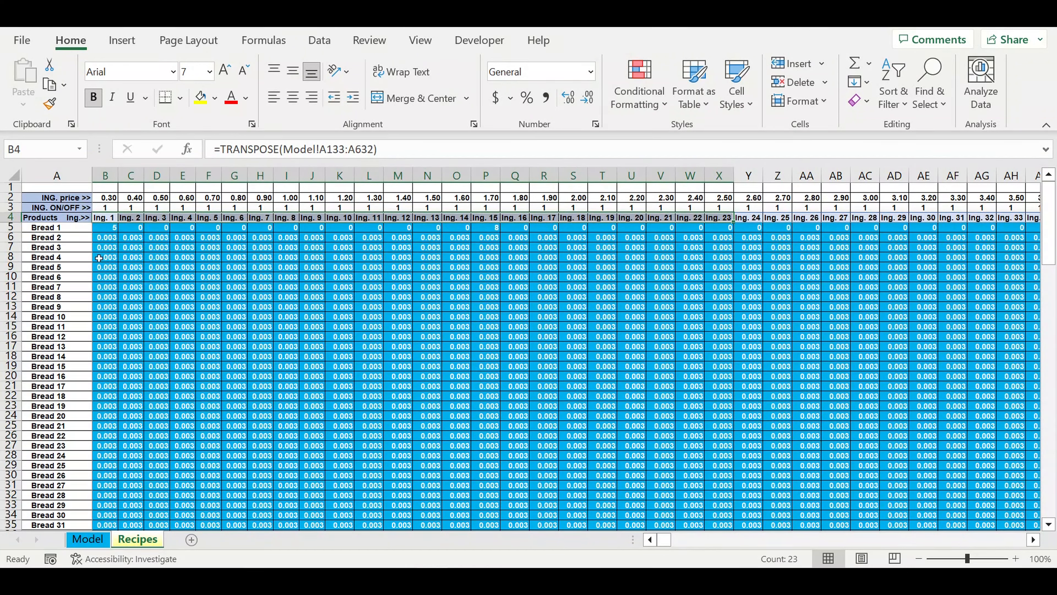
drag(60, 228, 53, 497)
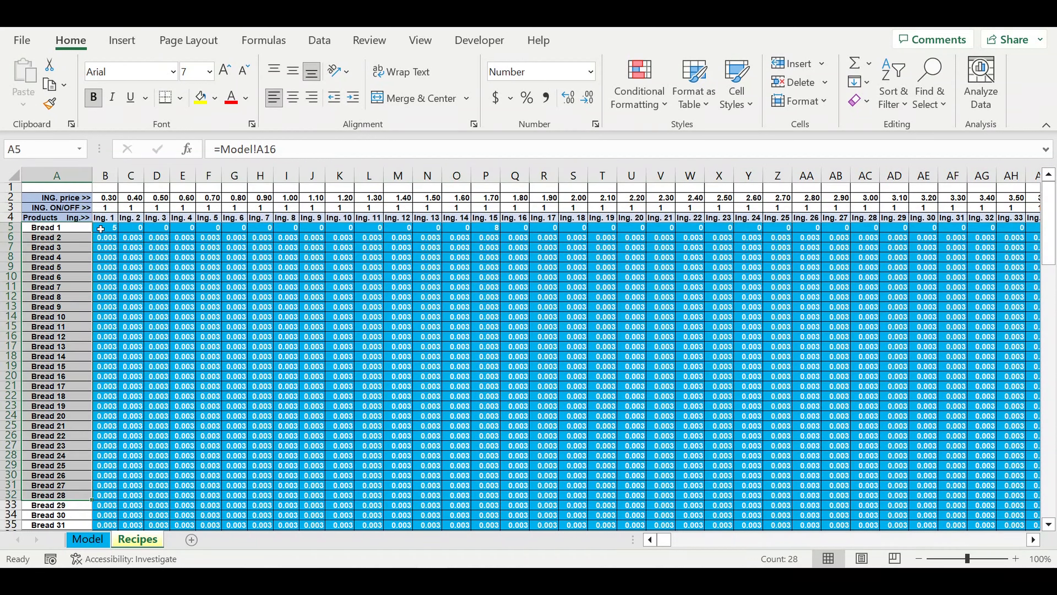
- Highlight the recipe quantities for Bread 1 to Bread 20 across Ing. 1 to Ing. 23
click(182, 269)
click(115, 230)
drag(292, 296, 726, 418)
drag(667, 538, 416, 542)
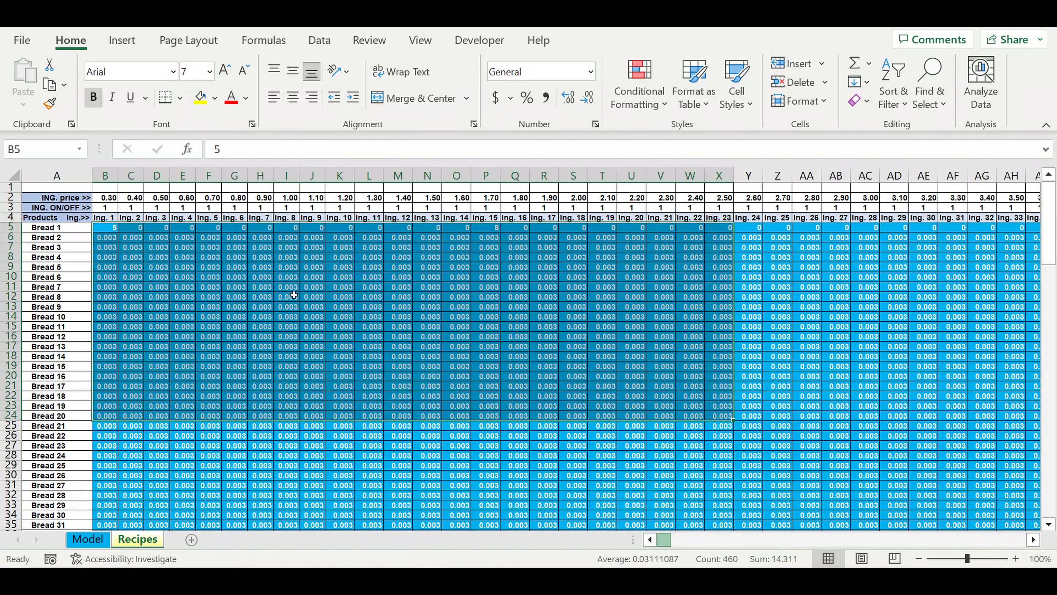
click(261, 346)
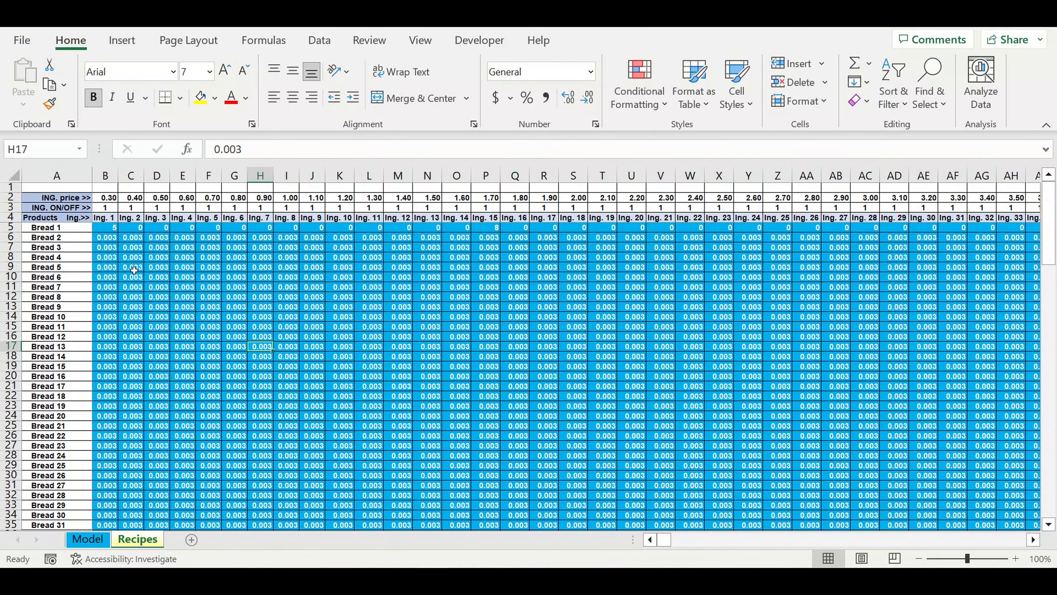
- Check how ingredient headings such as Ing. 1 to Ing. 6 cross product rows such as Bread 1, Bread 5 and Bread 19
click(104, 219)
click(136, 219)
click(186, 219)
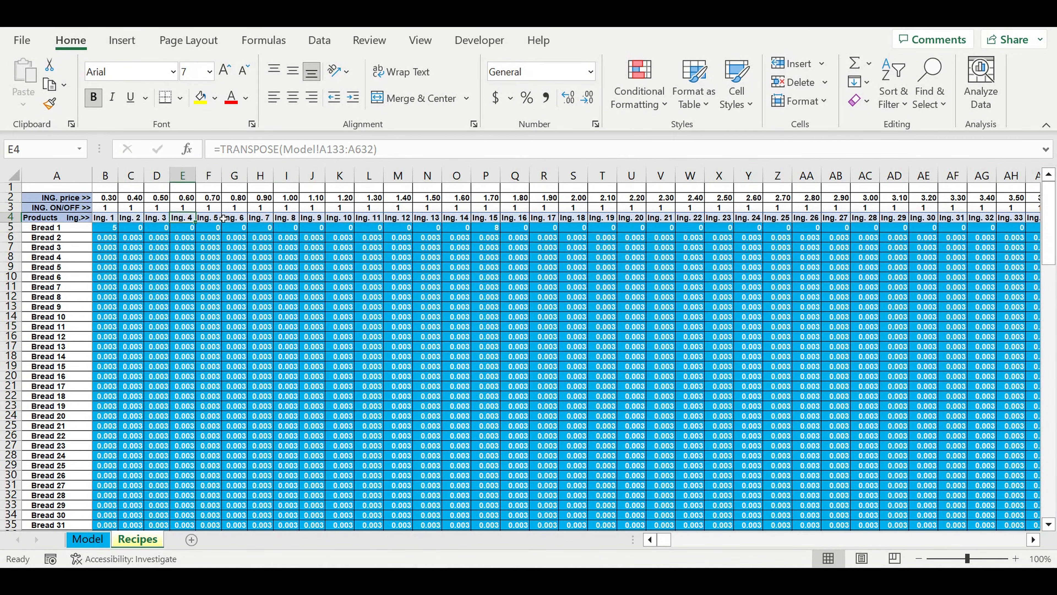
click(237, 218)
click(55, 229)
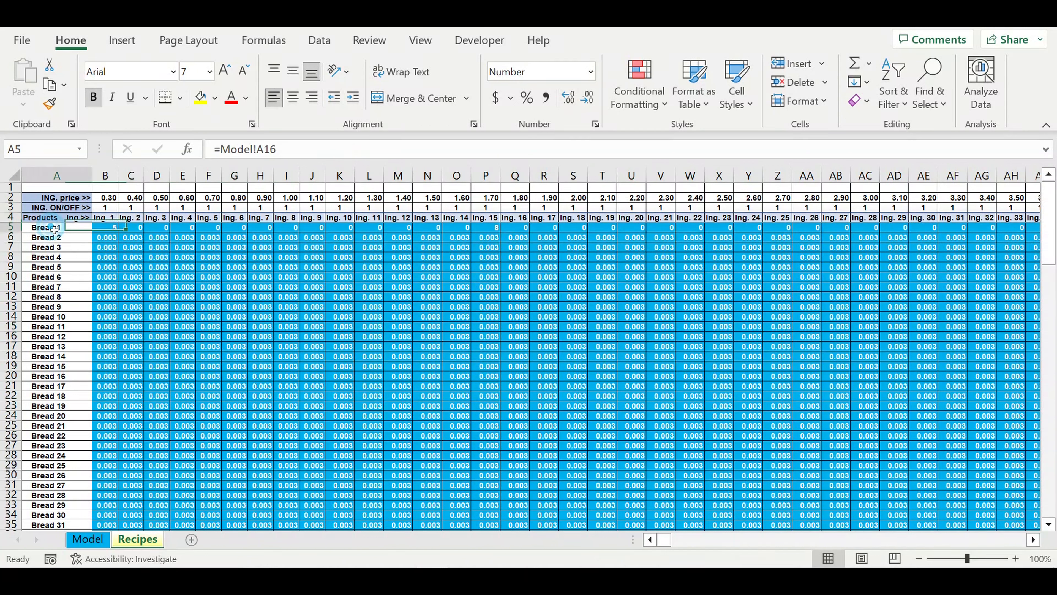
click(57, 268)
click(62, 406)
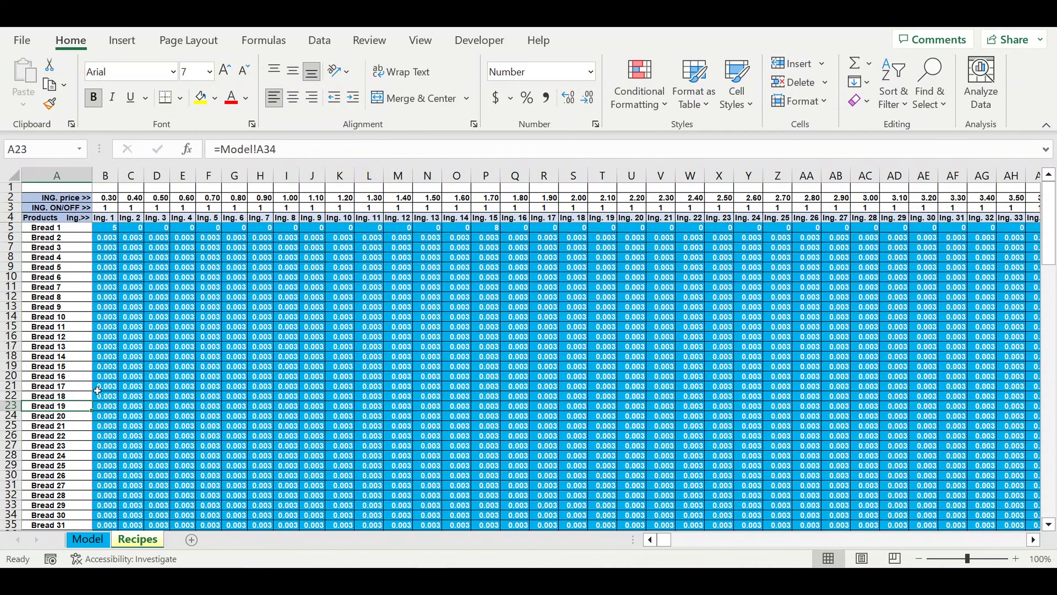
click(208, 268)
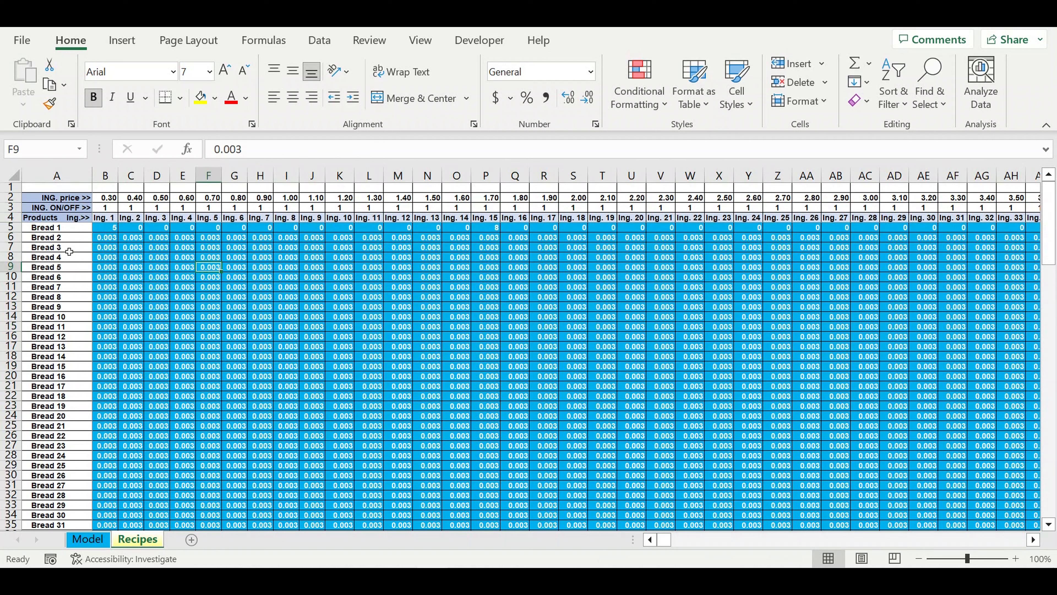
- Inspect the Bread 1 recipe's quantities for Ing. 1 and Ing. 15, along with their headings
click(37, 229)
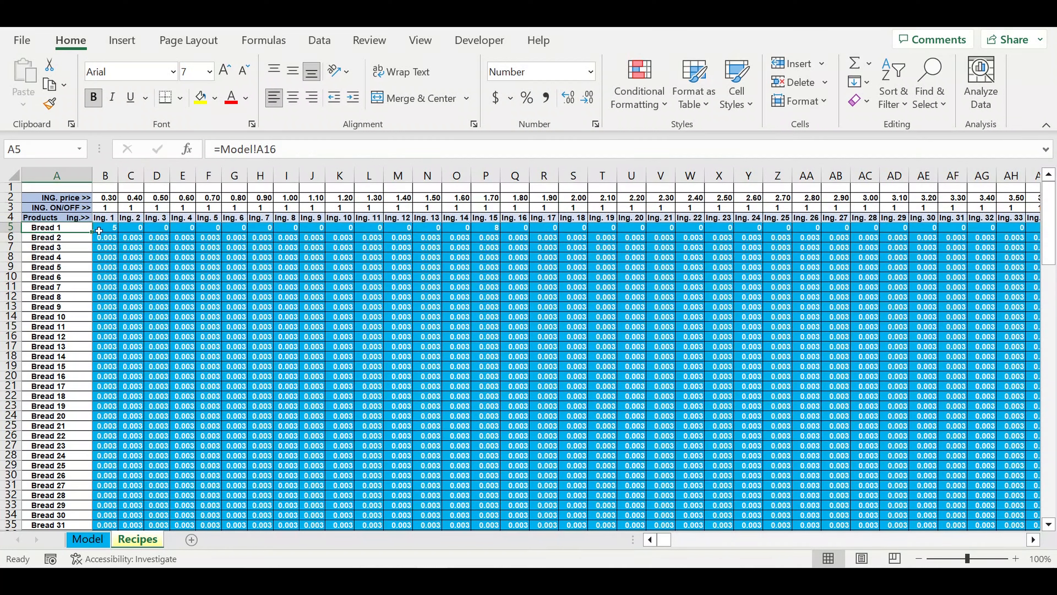
click(111, 230)
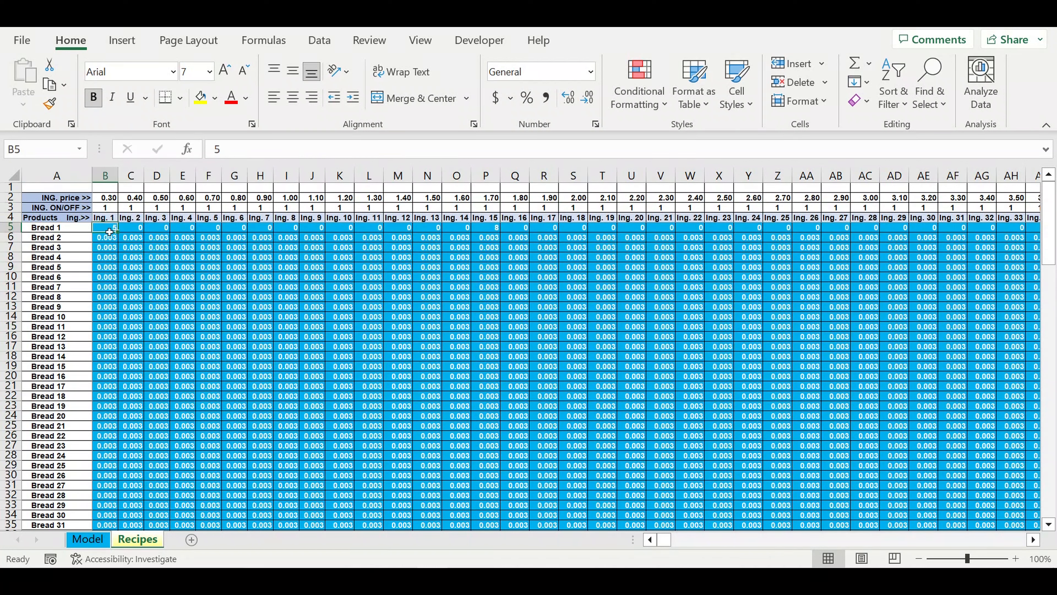
click(104, 218)
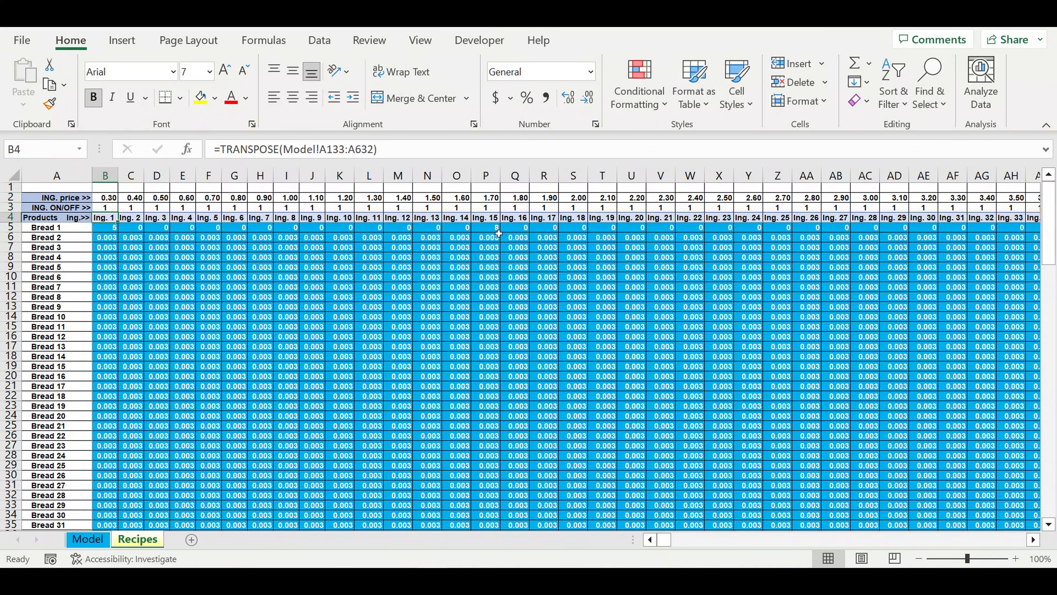
click(478, 227)
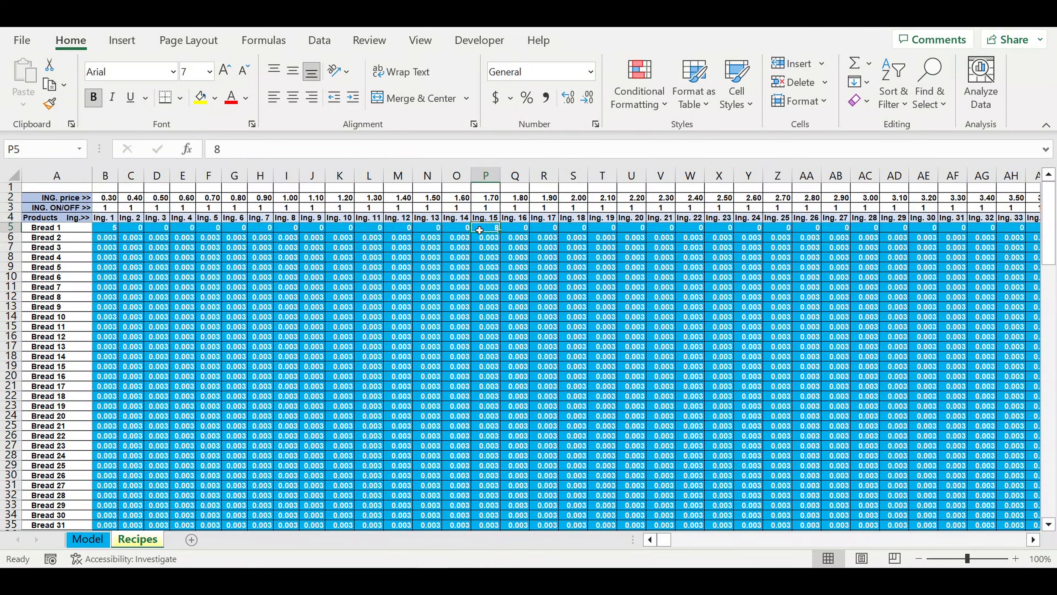
click(490, 219)
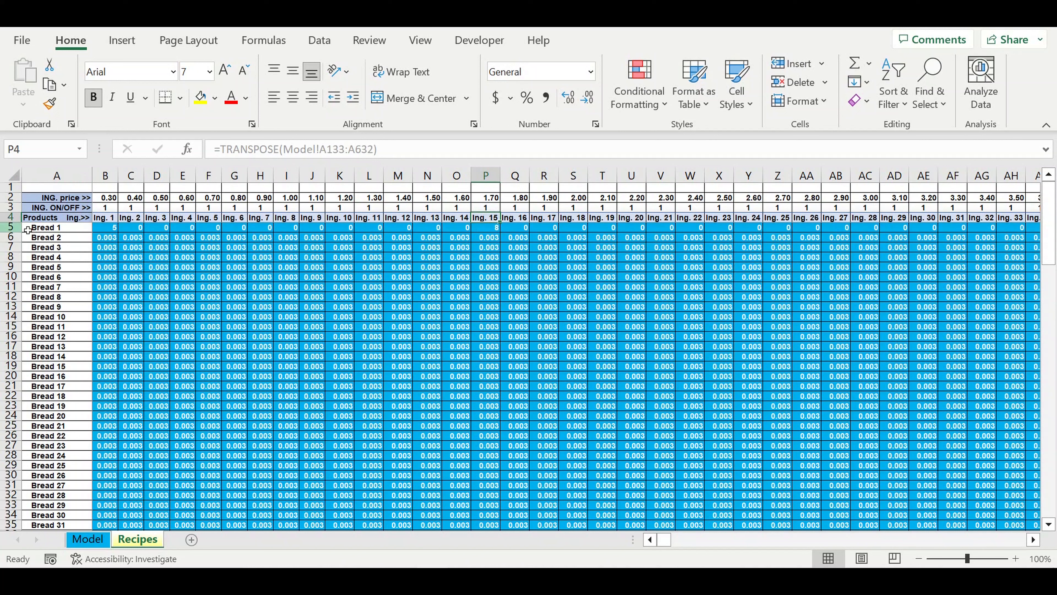
click(42, 229)
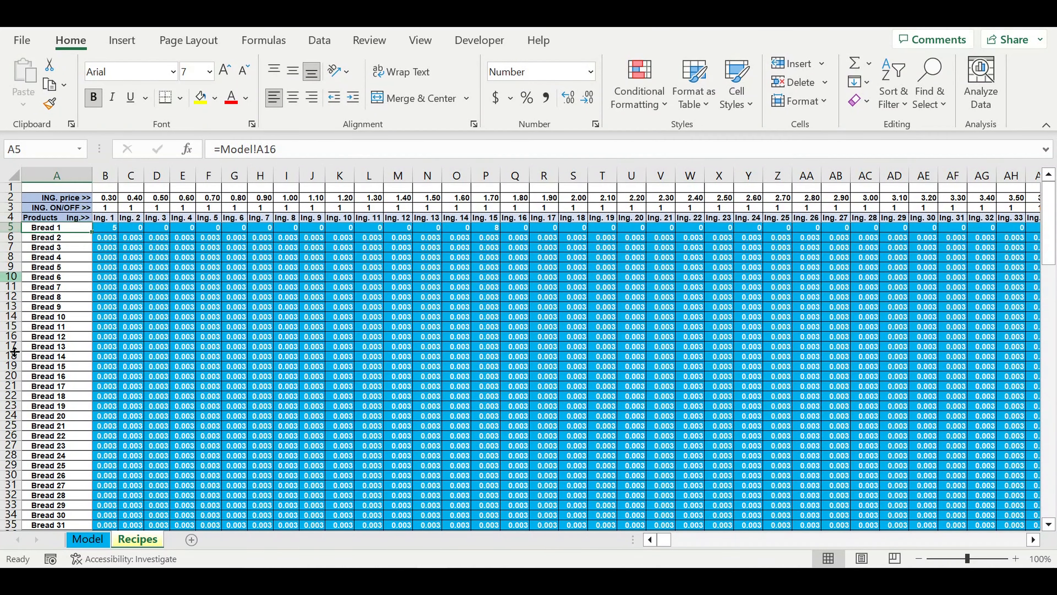
- Return to the Model sheet and inspect the Year and Month inputs under Operating activity start, below the ingredients table
click(81, 540)
scroll(119, 525, down, 8)
scroll(121, 522, down, 20)
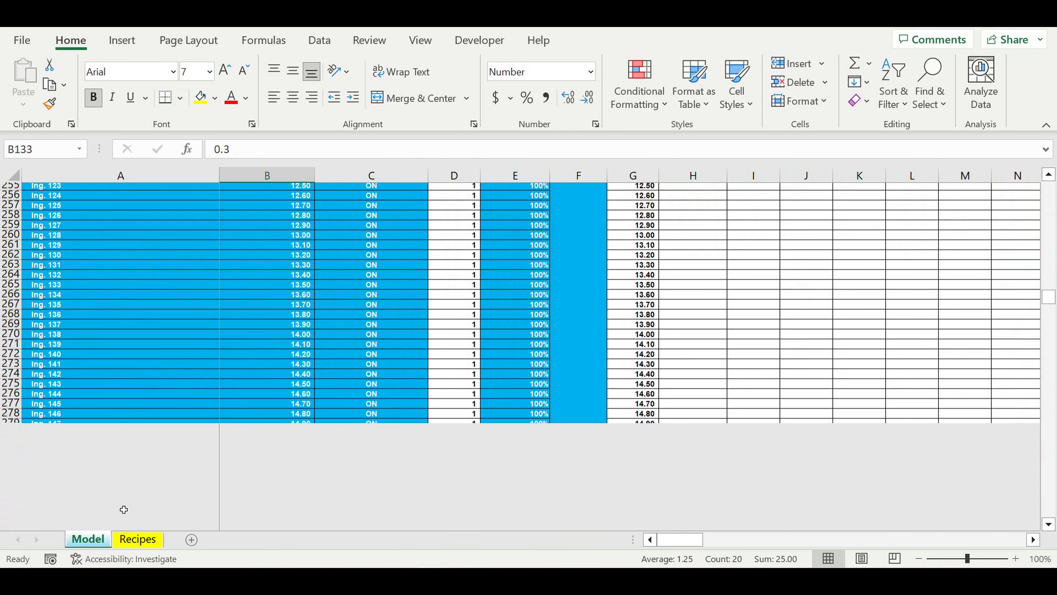
scroll(124, 509, down, 20)
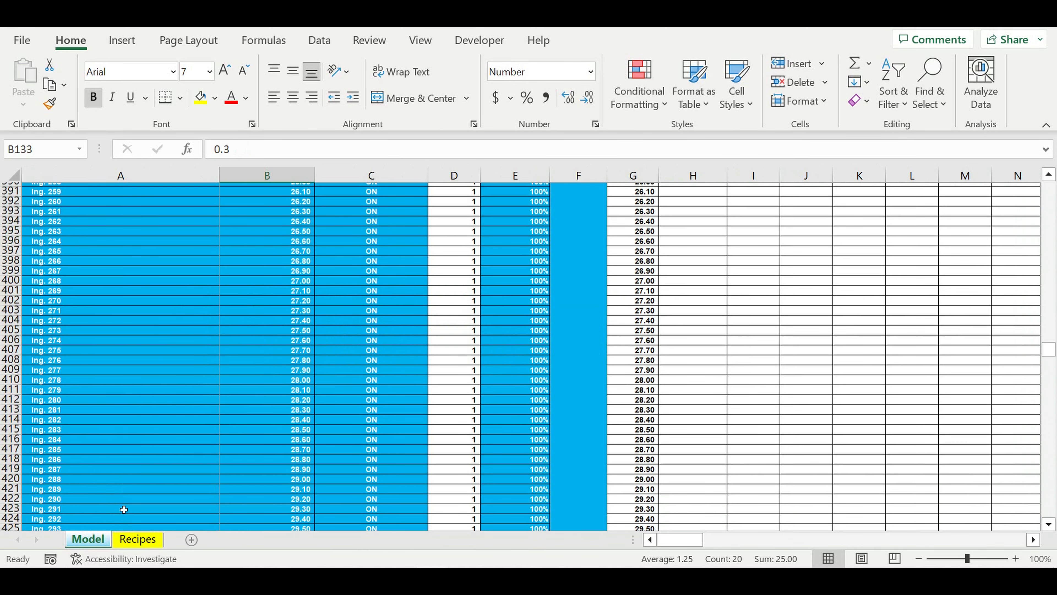
scroll(123, 509, down, 20)
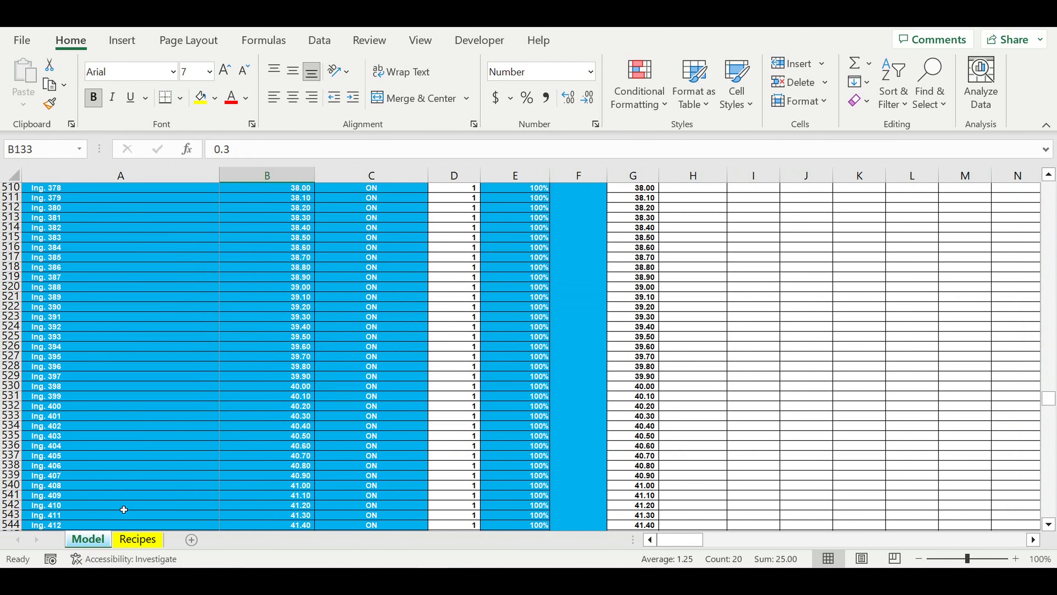
scroll(124, 509, down, 11)
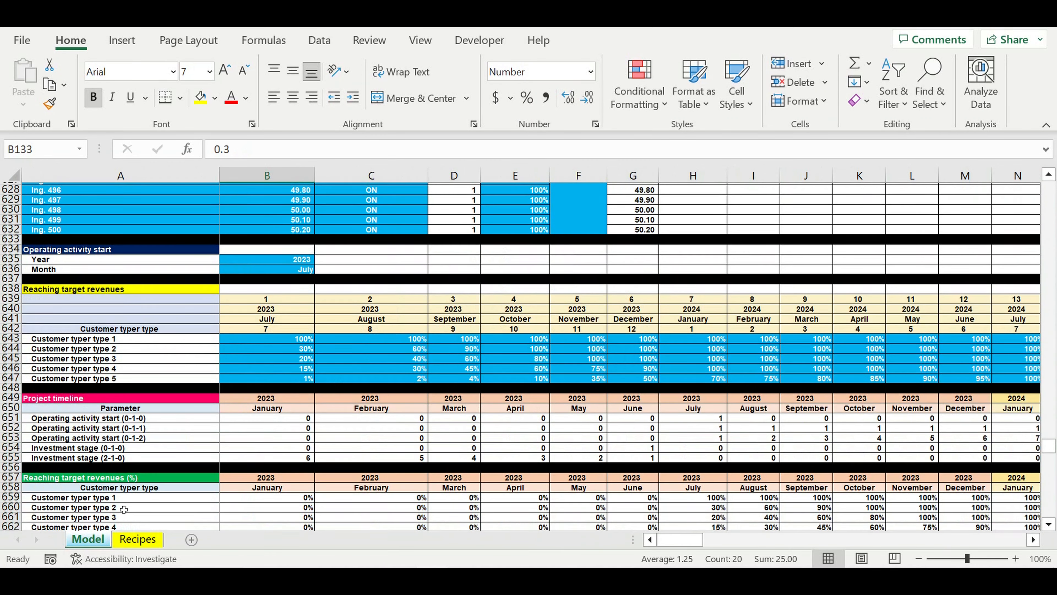
click(271, 328)
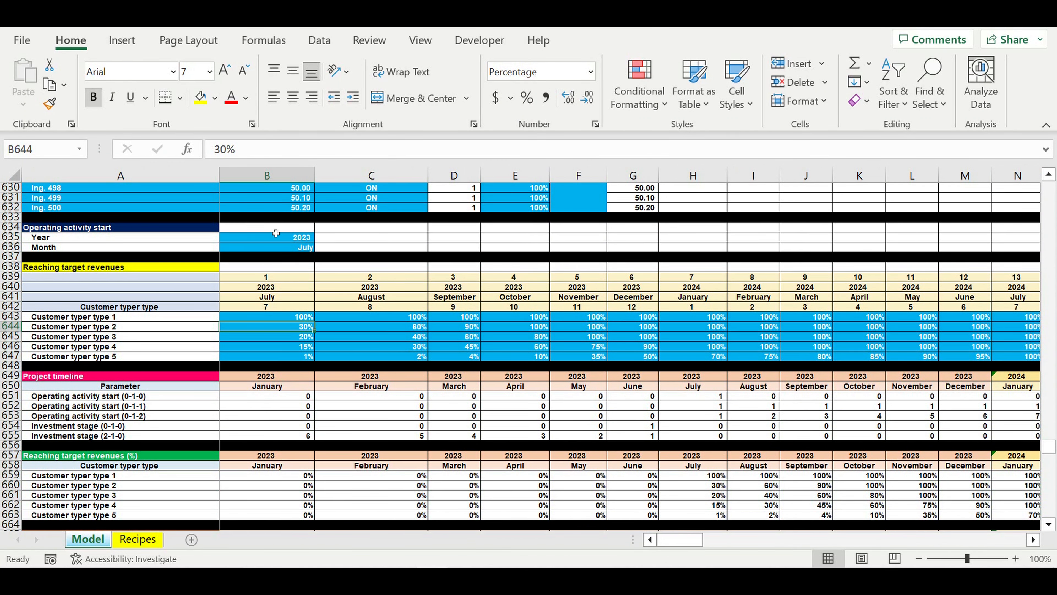
drag(288, 240, 288, 249)
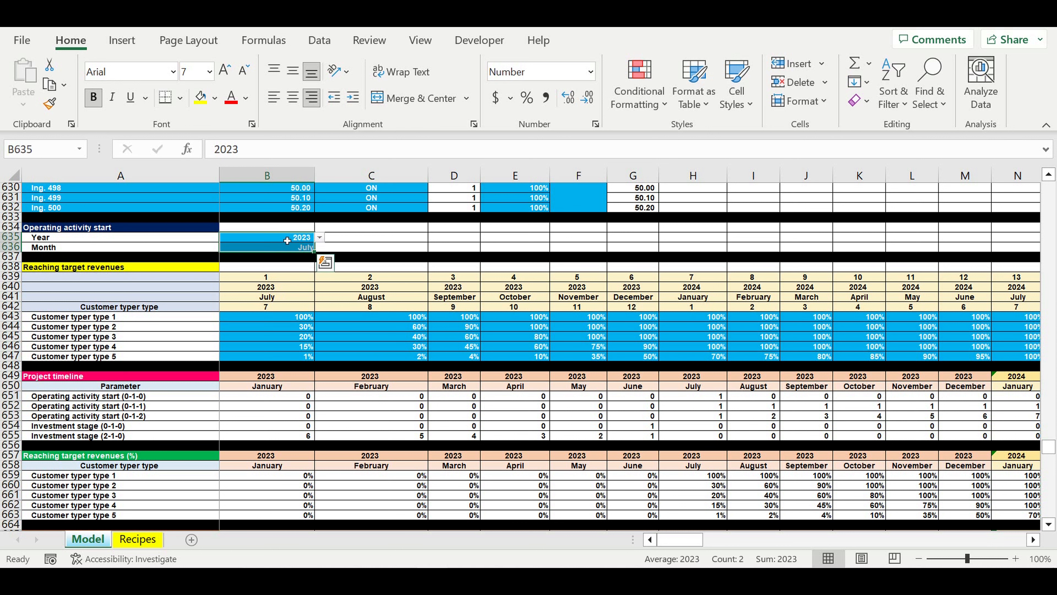
click(287, 241)
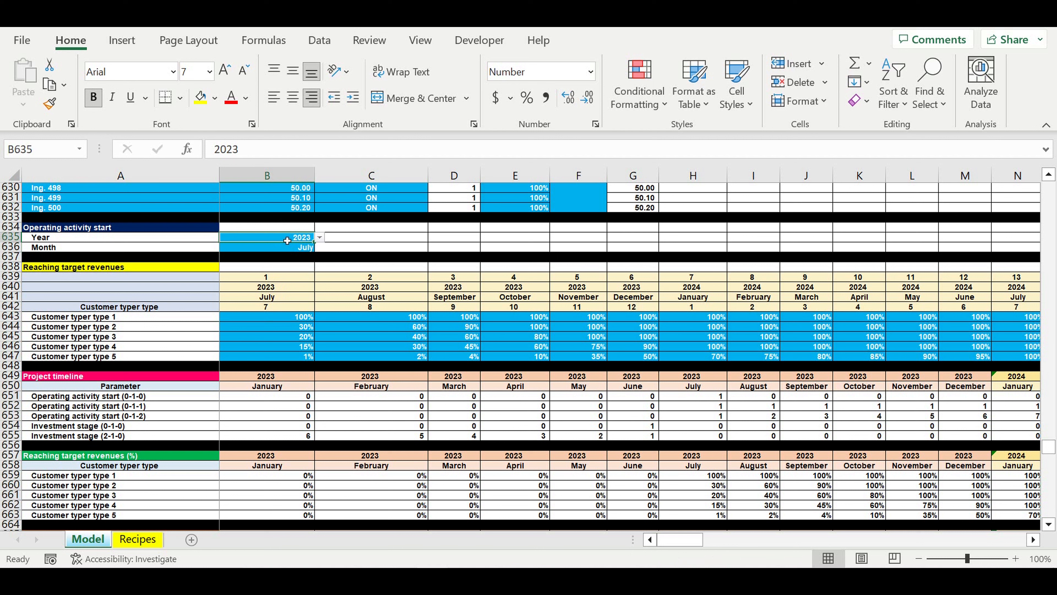
click(287, 249)
click(289, 238)
- Highlight the percentages in the Reaching target revenues table and check Customer typer type 1 from July to November 2023
drag(295, 319, 928, 357)
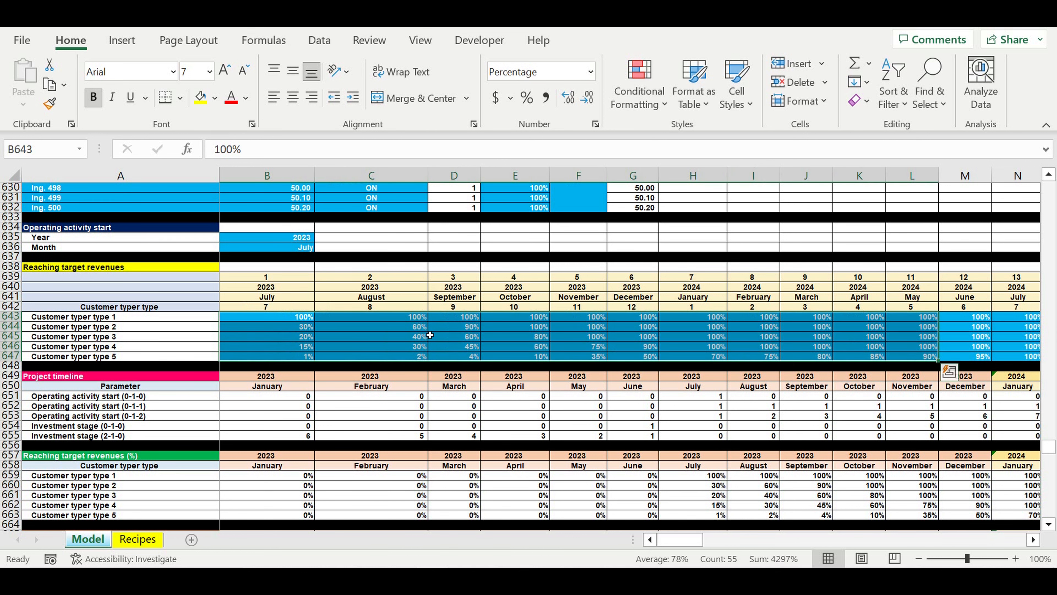
click(284, 321)
click(415, 318)
click(475, 319)
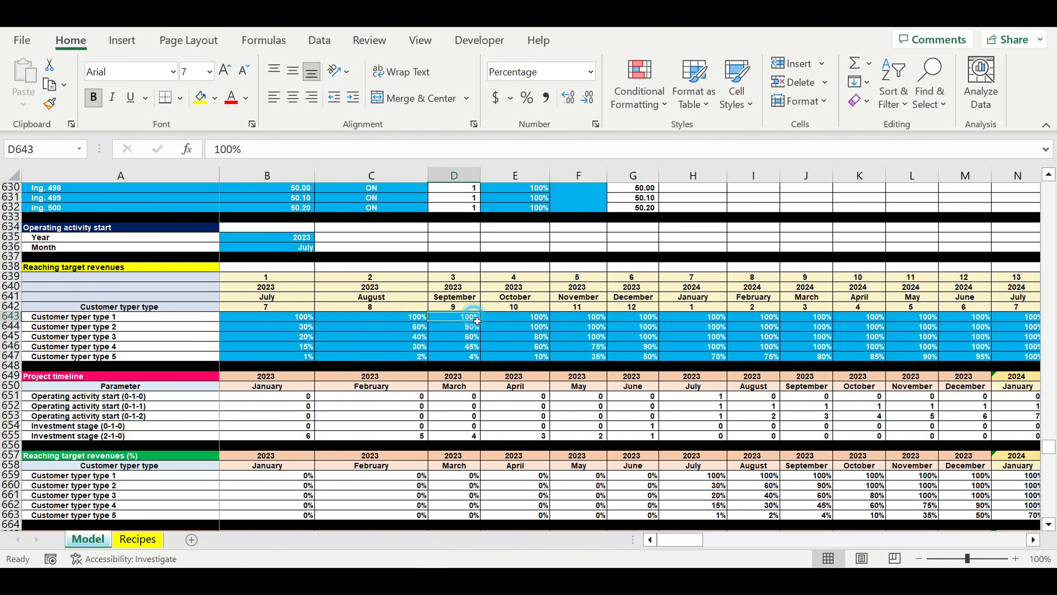
click(525, 320)
click(605, 319)
scroll(583, 325, up, 9)
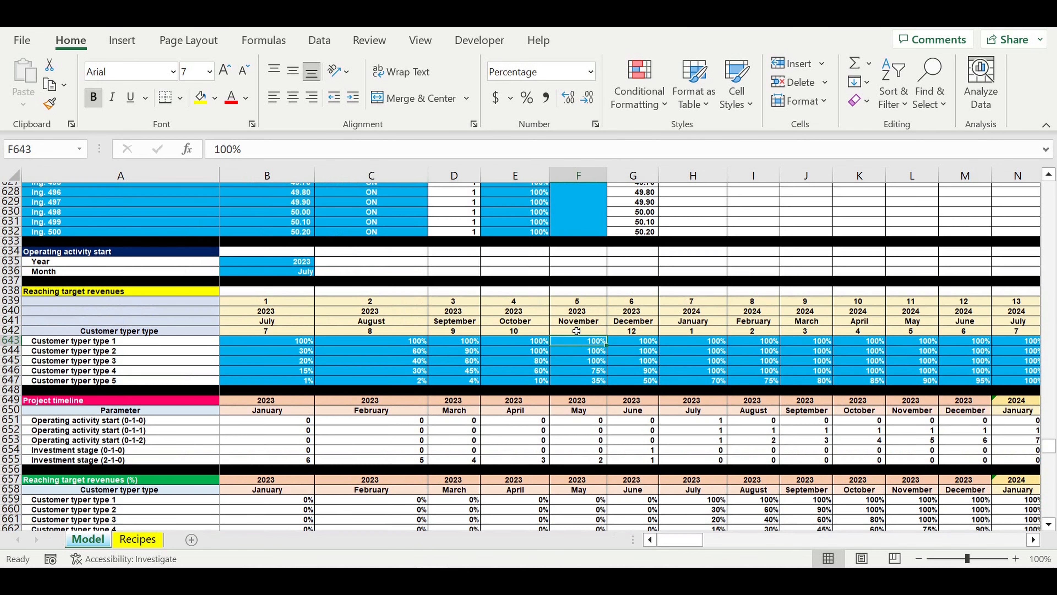
scroll(576, 331, down, 6)
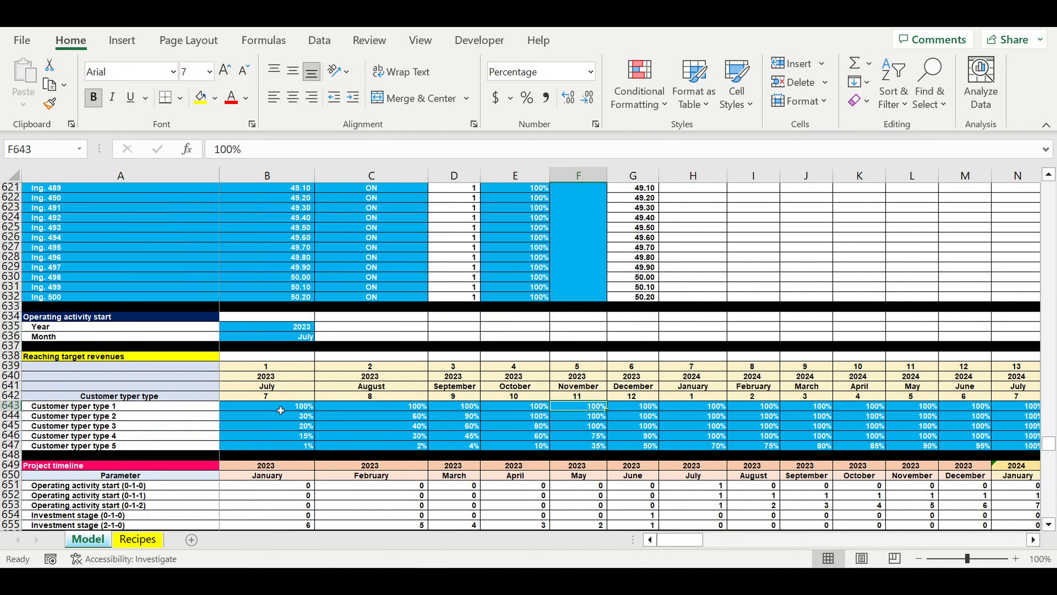
- Check the Customer typer type 1 percentages for July 2023, January 2024 and July 2024 under Reaching target revenues
click(282, 409)
click(693, 406)
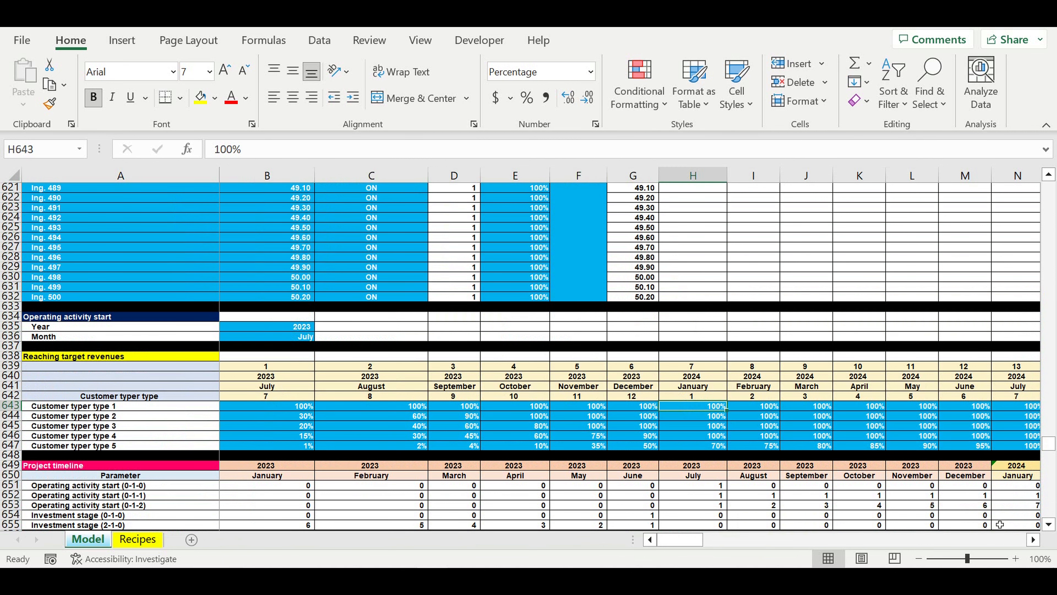
click(1034, 539)
scroll(928, 475, right, 1)
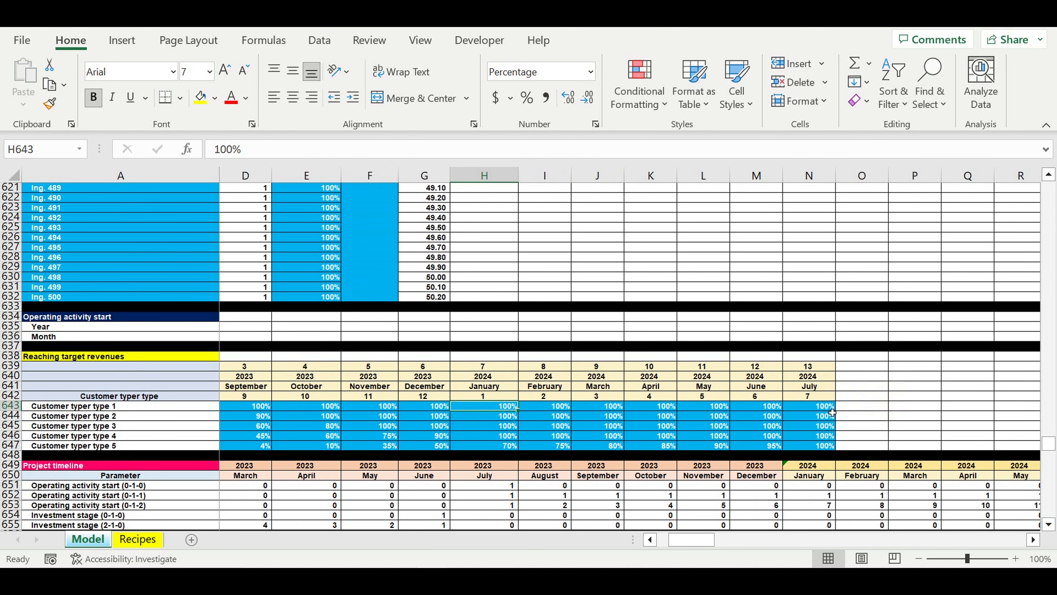
click(824, 406)
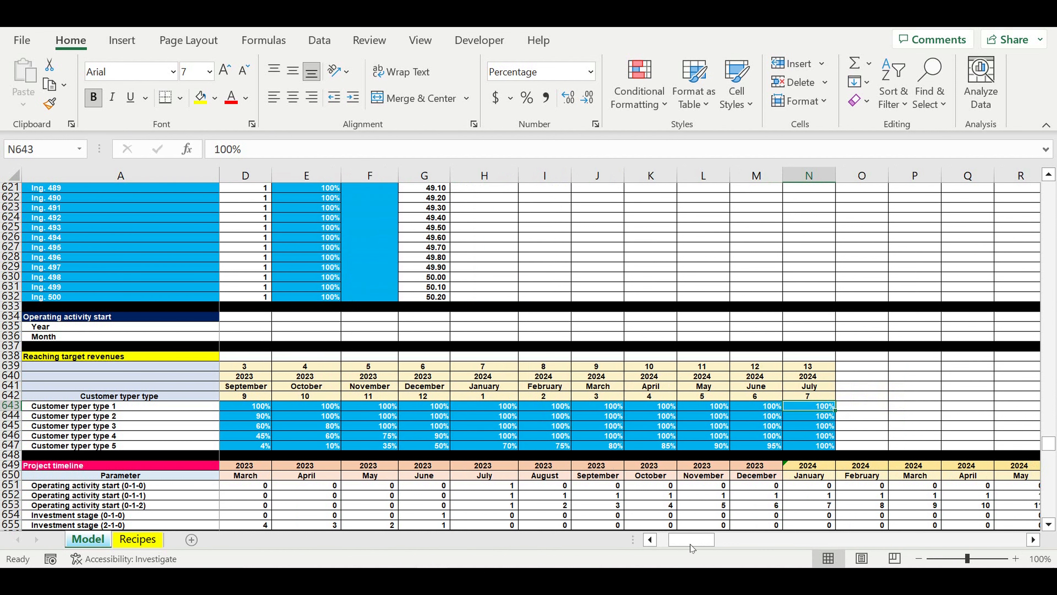
- Highlight the early months of the Reaching target revenues table and inspect the Customer typer type 3, 4 and 5 percentages
drag(686, 542, 673, 542)
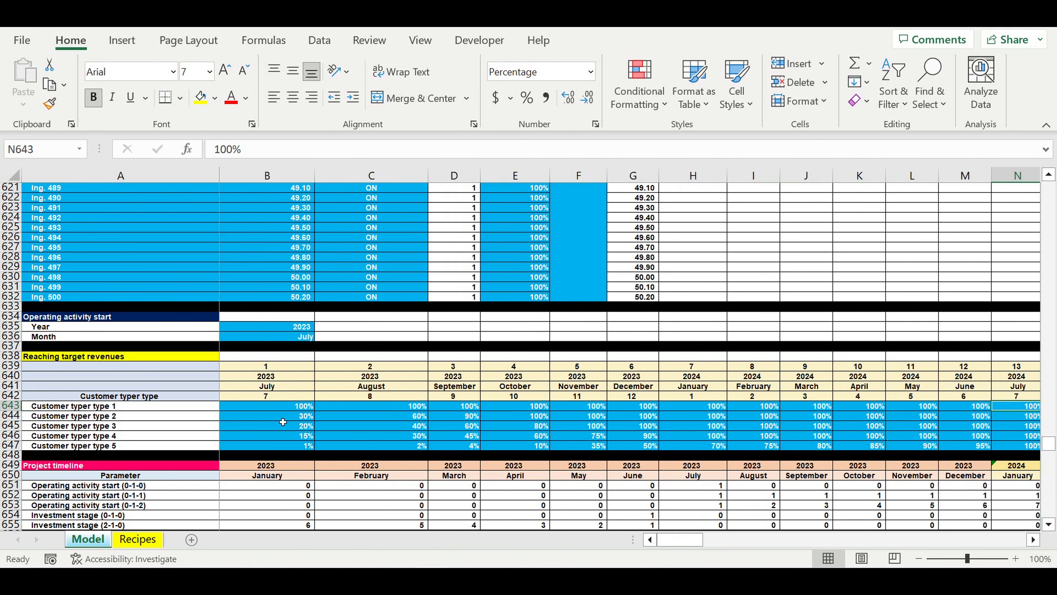
drag(274, 410, 788, 446)
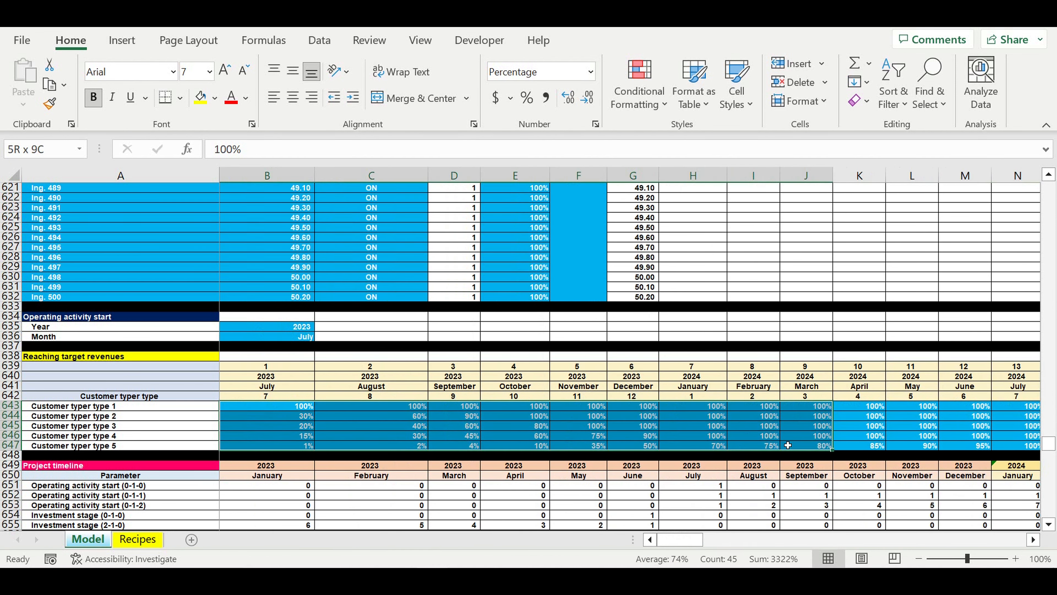
click(464, 448)
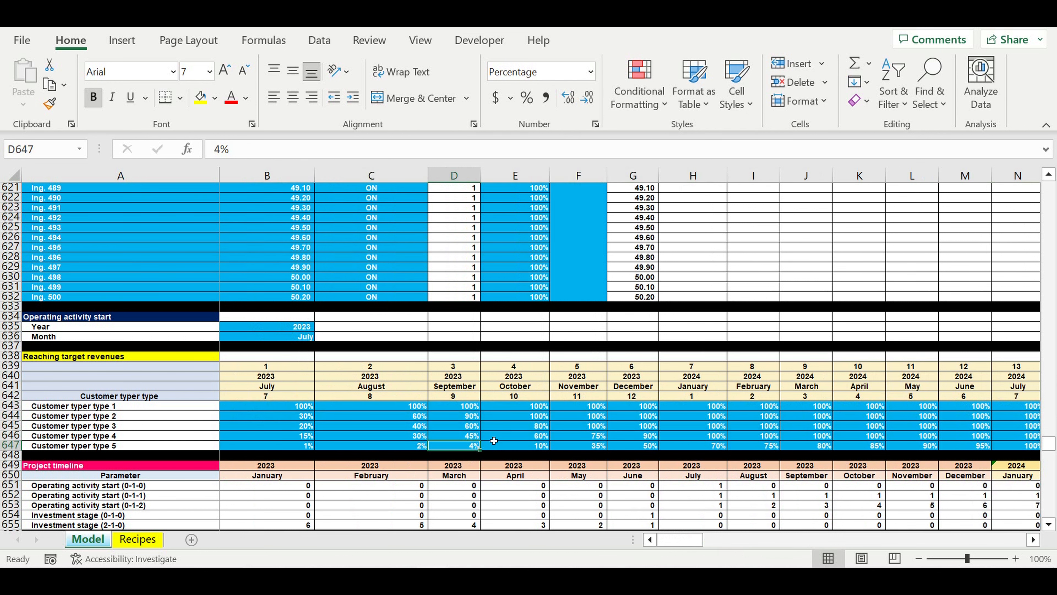
click(263, 437)
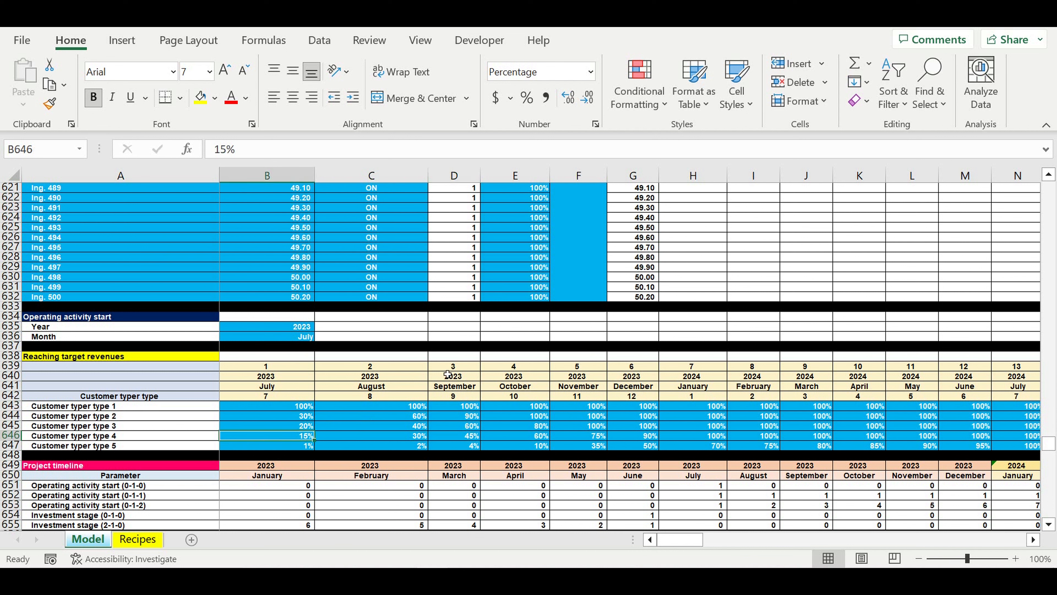
click(367, 438)
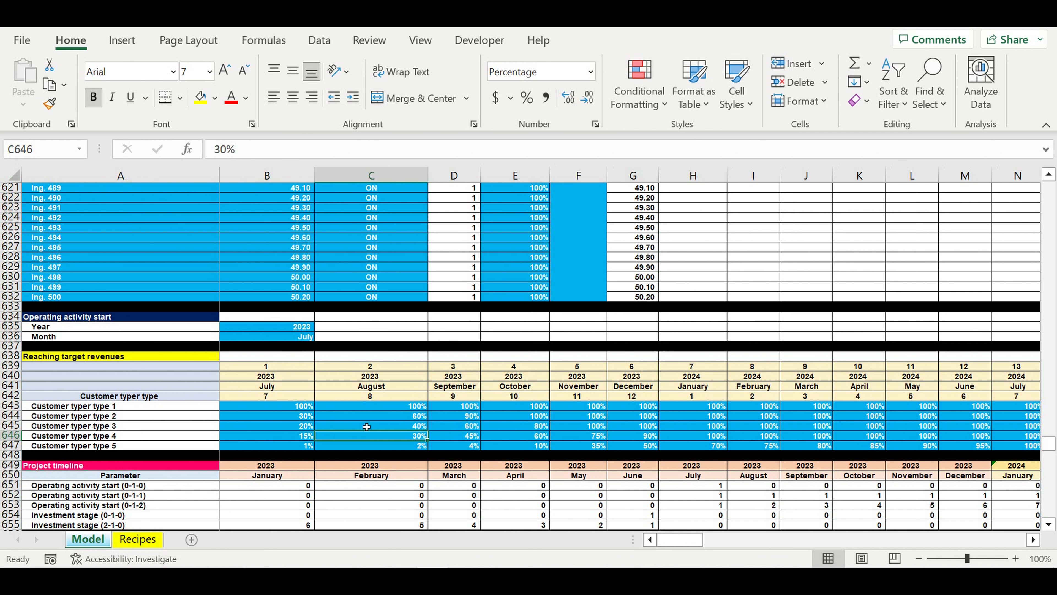
click(369, 429)
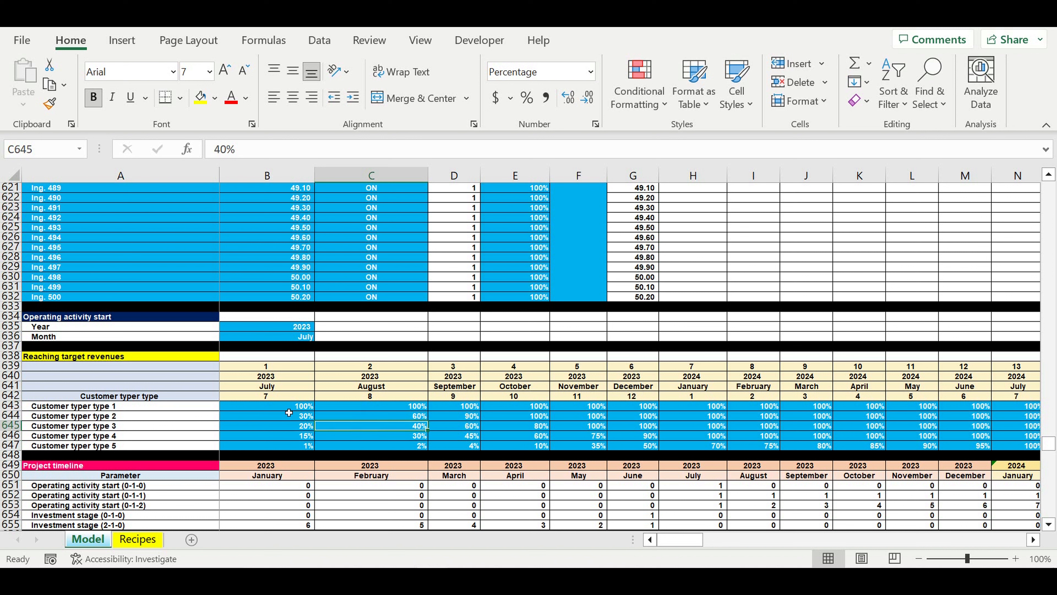
drag(288, 408, 649, 445)
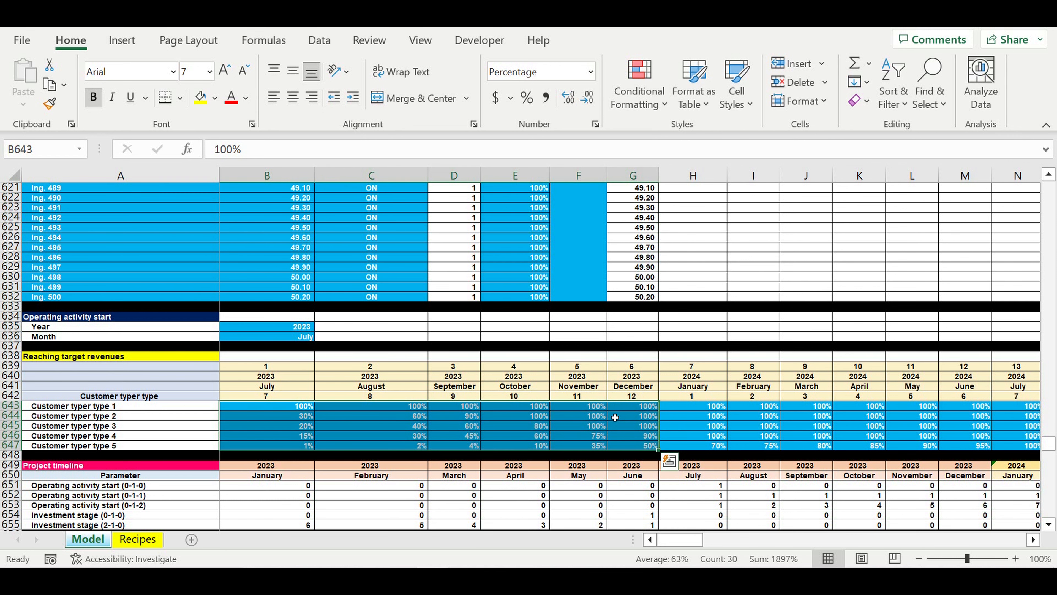
- Examine the Fixed costs table's items and typical-year monthly amounts, along with its Local COEFF, Global COEFF and ON/OFF inputs
scroll(482, 449, down, 8)
scroll(482, 450, down, 6)
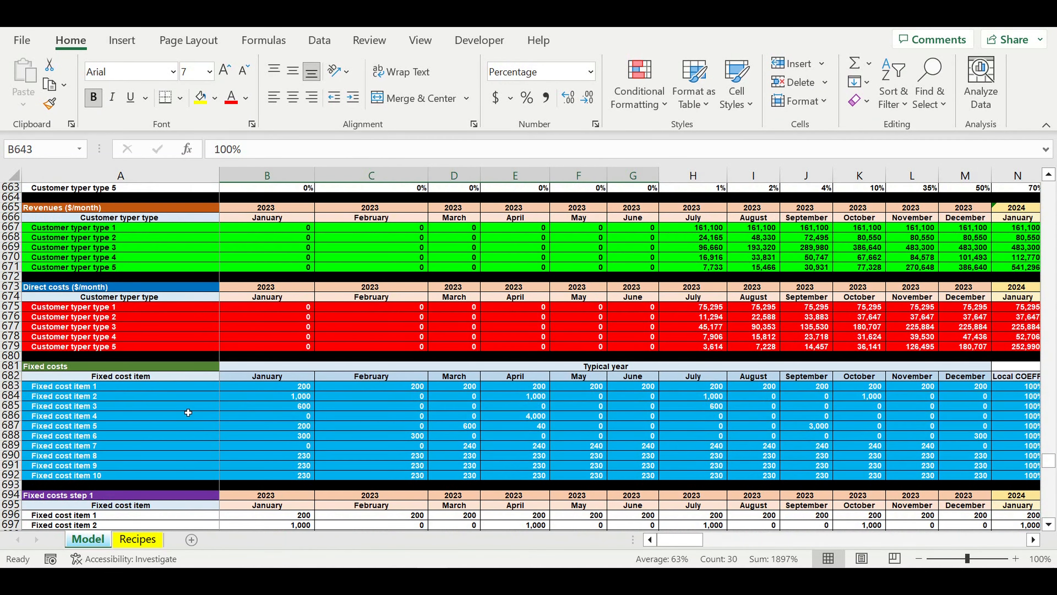
drag(118, 388, 928, 475)
drag(858, 366, 856, 377)
drag(291, 387, 781, 481)
click(745, 427)
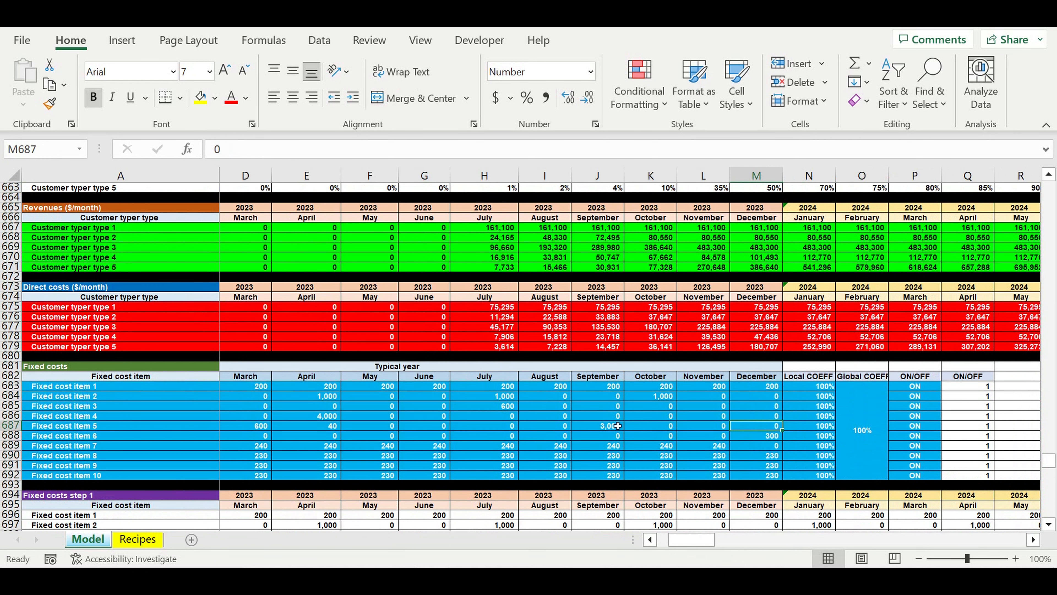
drag(866, 415, 834, 418)
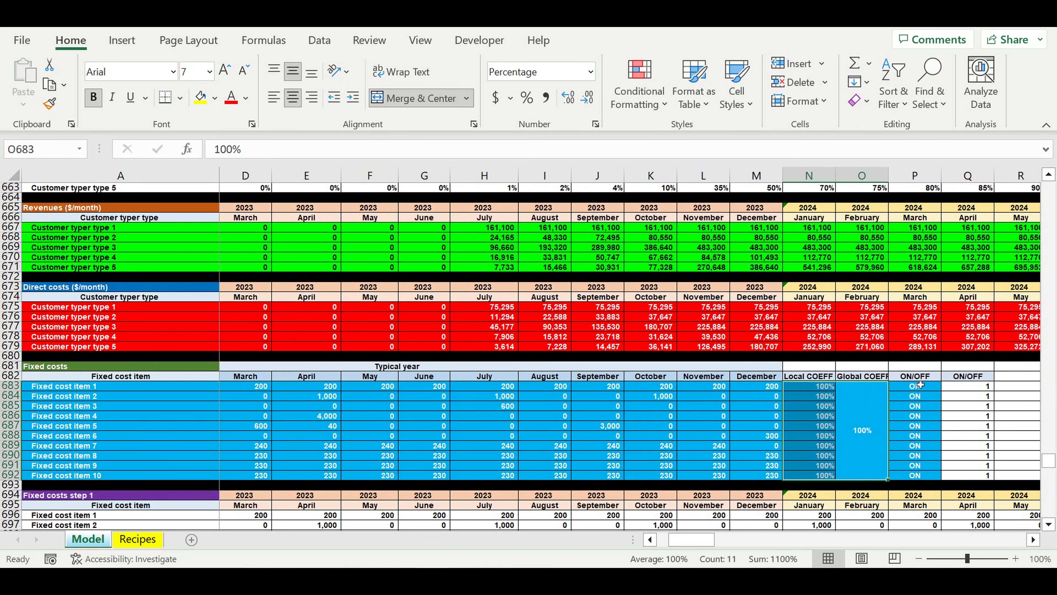
drag(919, 387, 921, 473)
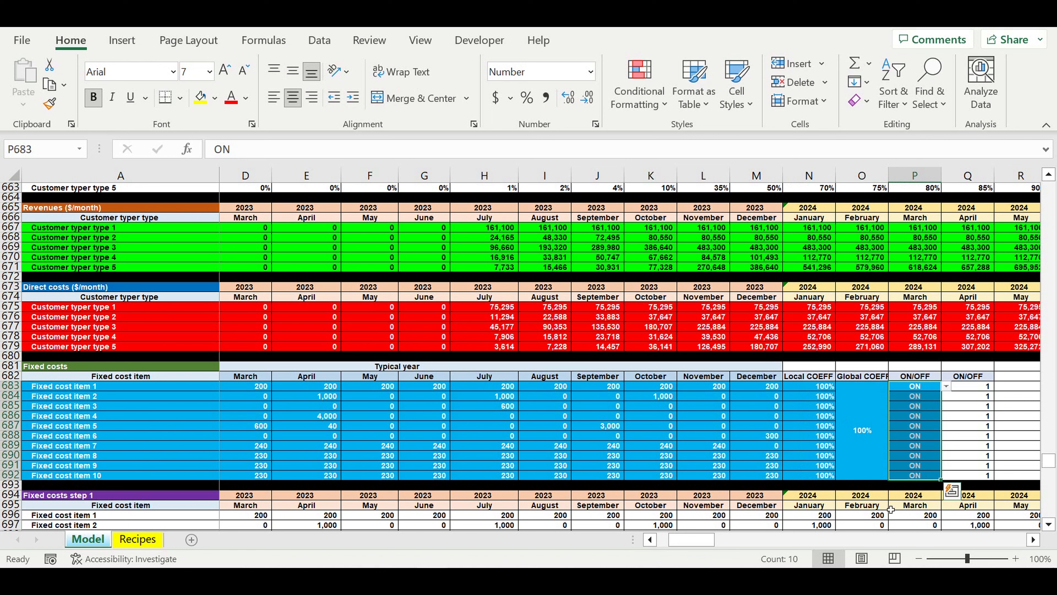
- Review the Payroll input table's position names, salary per person and amount of people per position
drag(676, 540, 637, 541)
scroll(491, 476, down, 4)
scroll(490, 476, down, 7)
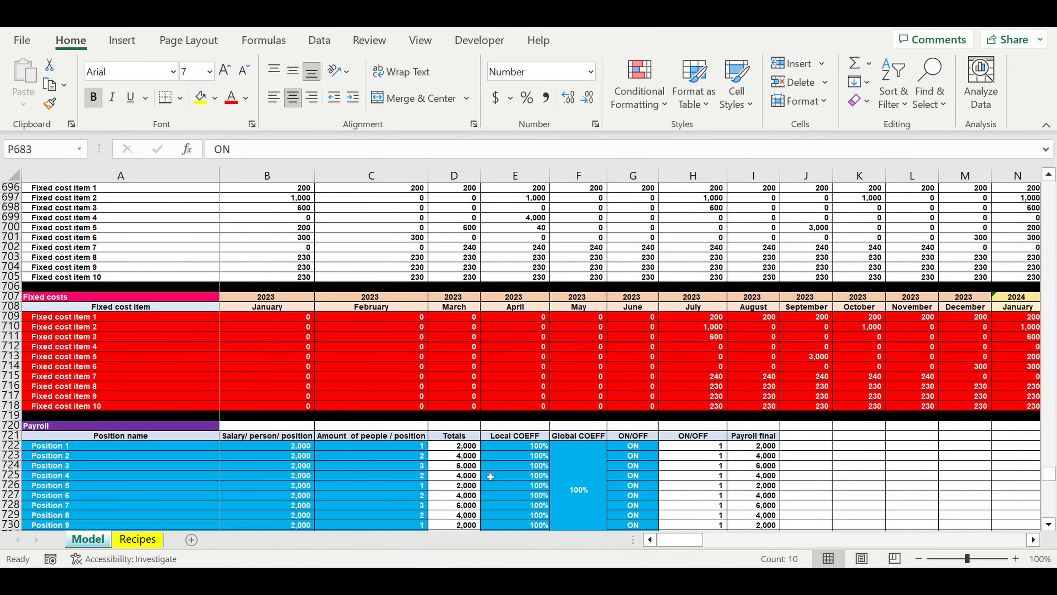
scroll(490, 476, down, 4)
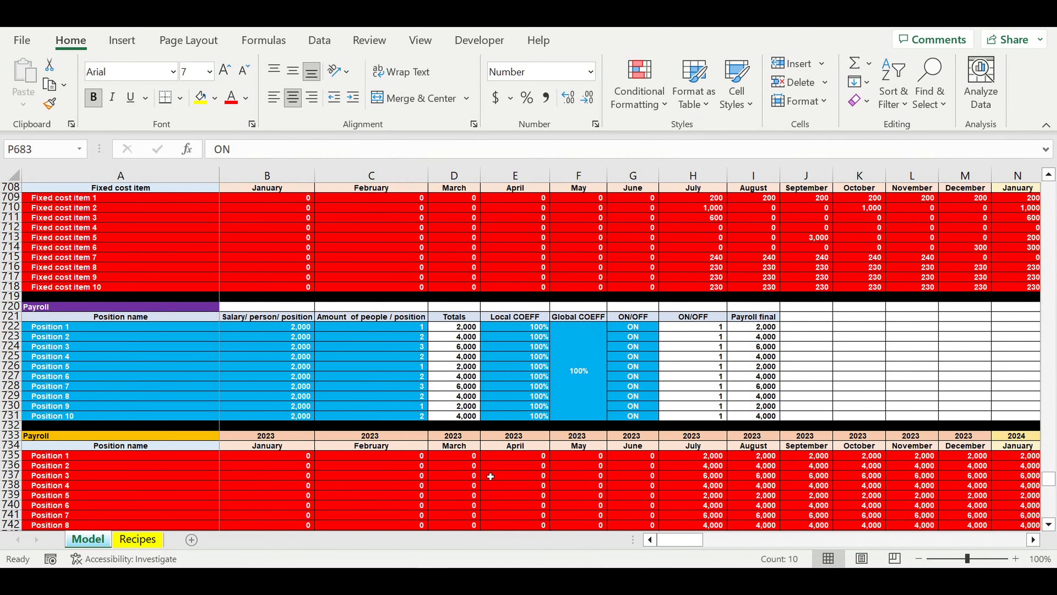
click(128, 309)
drag(61, 331, 65, 416)
drag(294, 329, 297, 416)
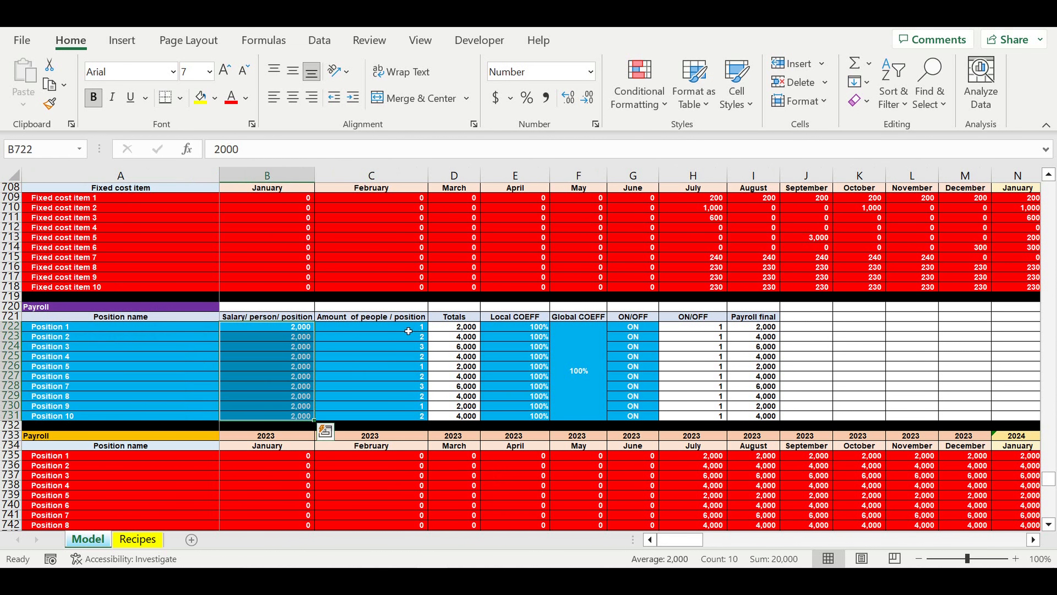
drag(408, 331, 409, 419)
- Check the Payroll table's Local COEFF, Global COEFF and ON/OFF inputs for Positions 1 to 10
drag(521, 327, 591, 402)
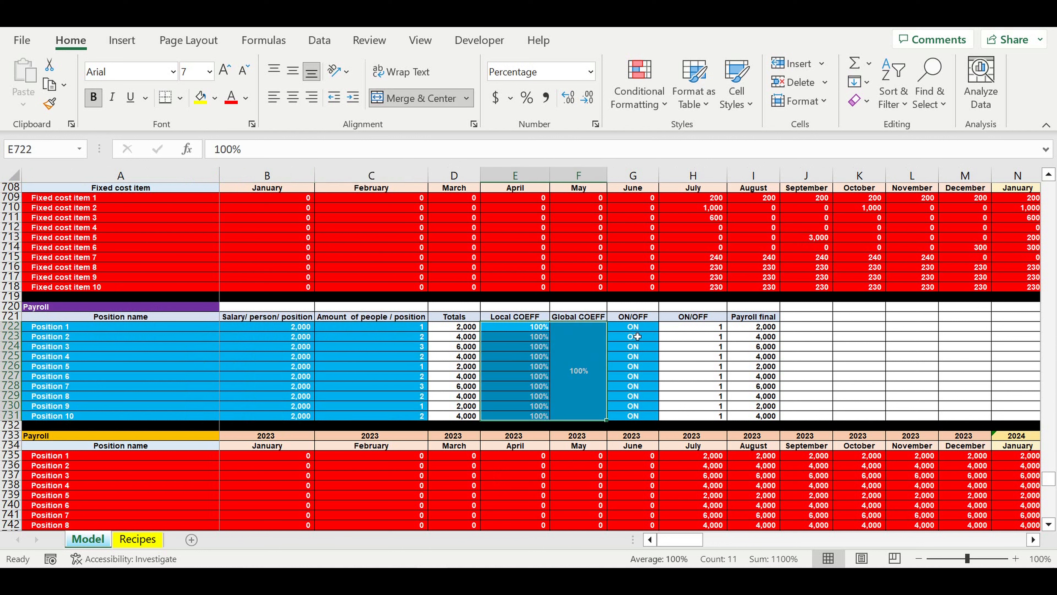
drag(639, 328, 659, 409)
drag(43, 331, 125, 415)
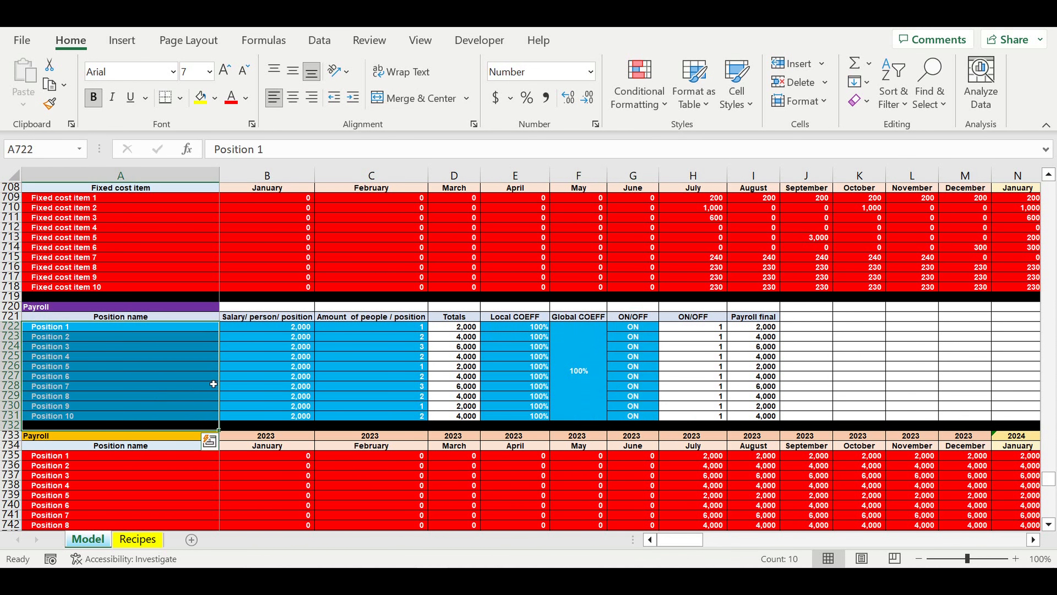
- Review the Investment plan's item names, year and month headings, and April and May amounts
scroll(214, 384, down, 2)
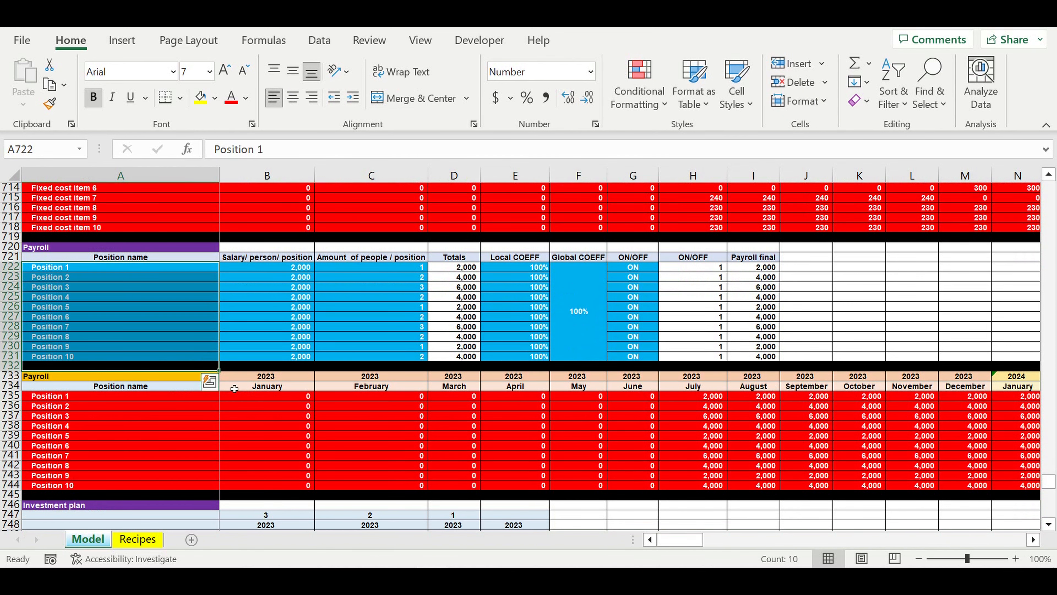
scroll(242, 390, down, 5)
scroll(260, 387, down, 5)
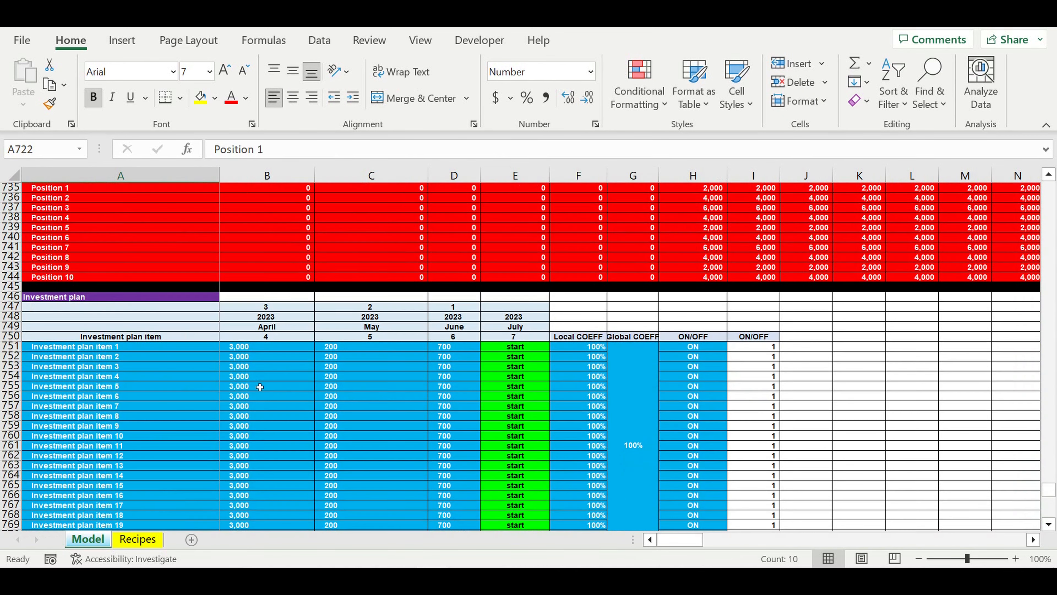
click(125, 340)
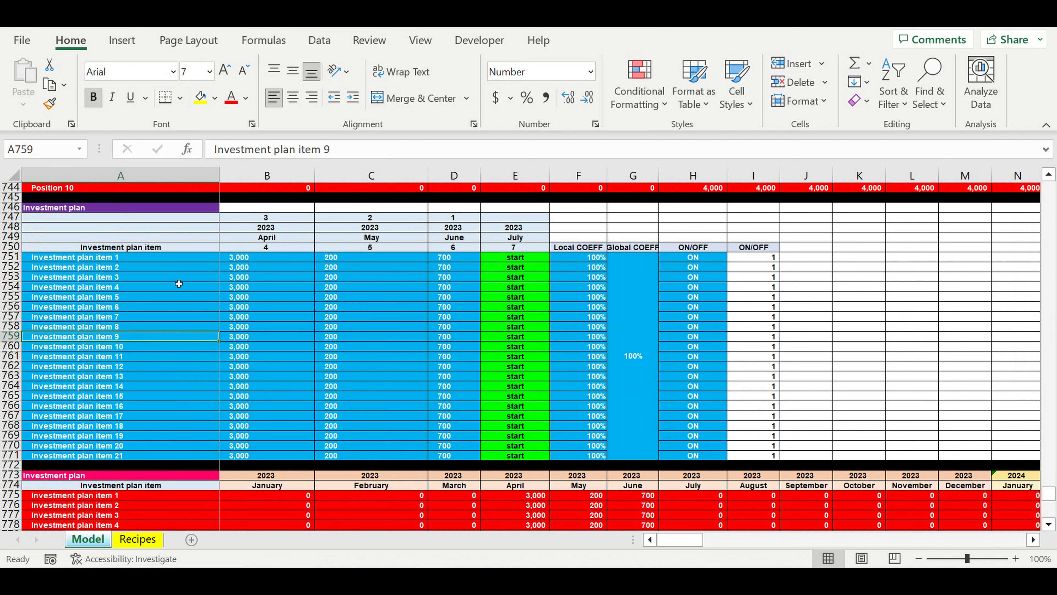
drag(65, 258, 71, 459)
drag(236, 219, 496, 250)
key(ctrl+e)
drag(238, 260, 423, 455)
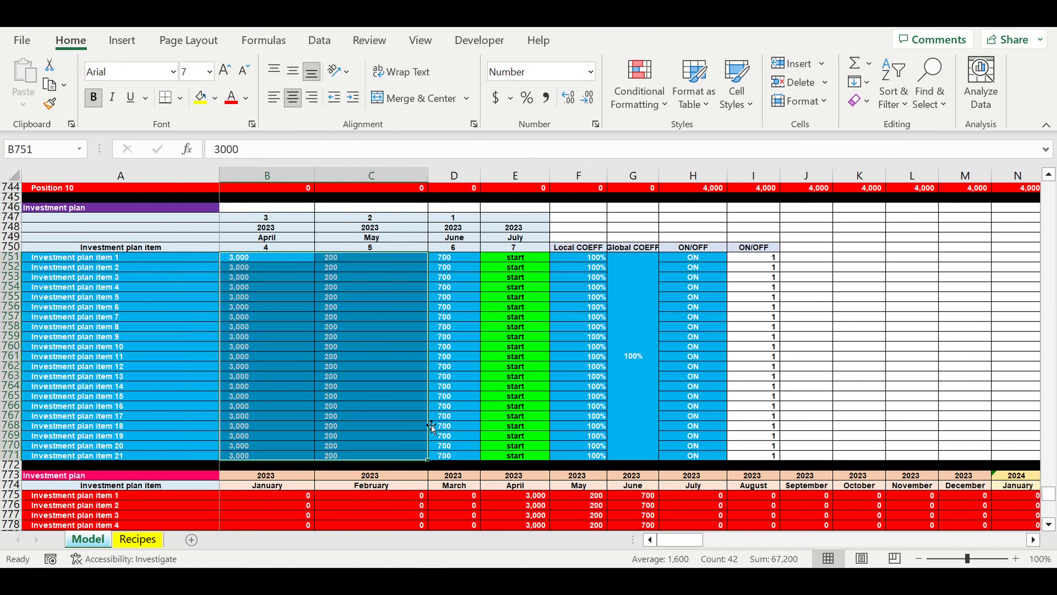
- Inspect the Investment plan's June amounts, April heading formula, and coefficient and ON/OFF inputs
drag(466, 250, 463, 463)
drag(282, 220, 465, 247)
click(285, 241)
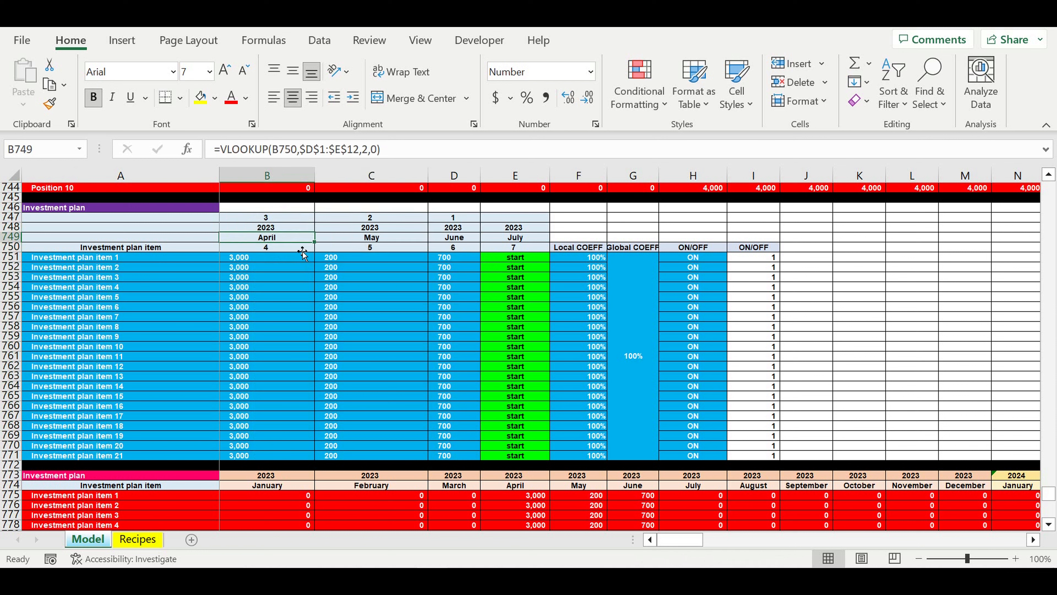
drag(587, 261, 707, 462)
click(109, 308)
- Inspect the loan amount, term of loan and interest rate inputs in the Loan section
scroll(237, 318, down, 13)
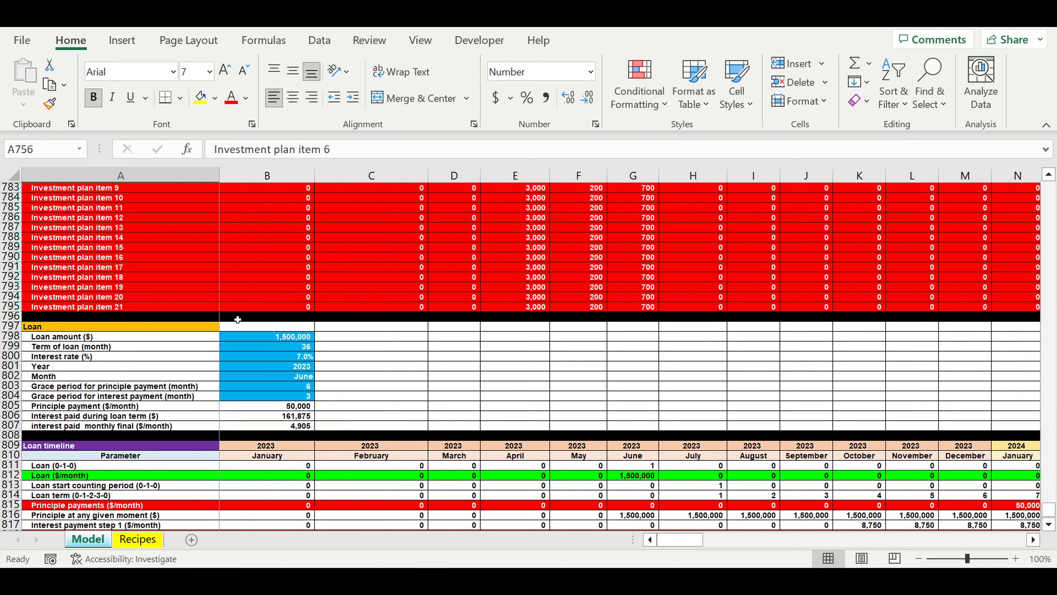
scroll(269, 321, down, 2)
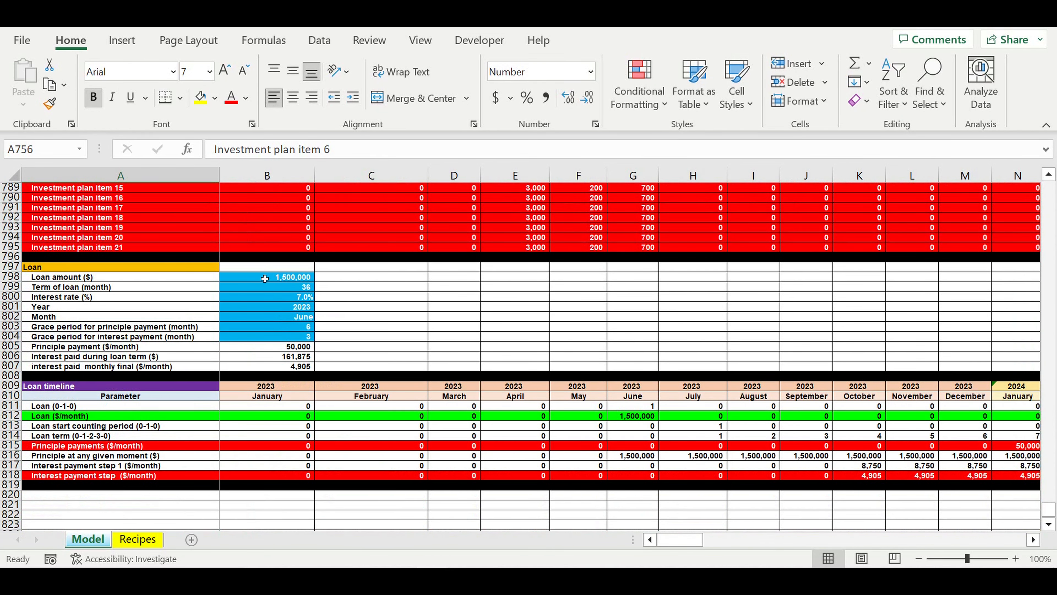
click(267, 280)
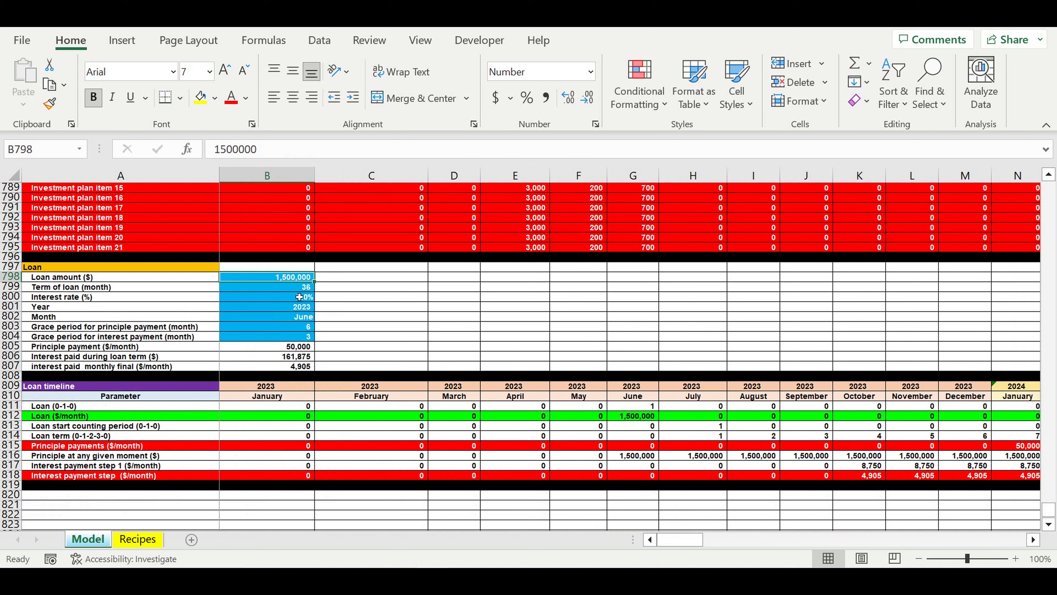
click(289, 288)
click(287, 300)
- Check the loan's start year, month and both grace periods, plus the July 2023 formula for Interest payment step 1
drag(285, 308, 285, 321)
click(285, 328)
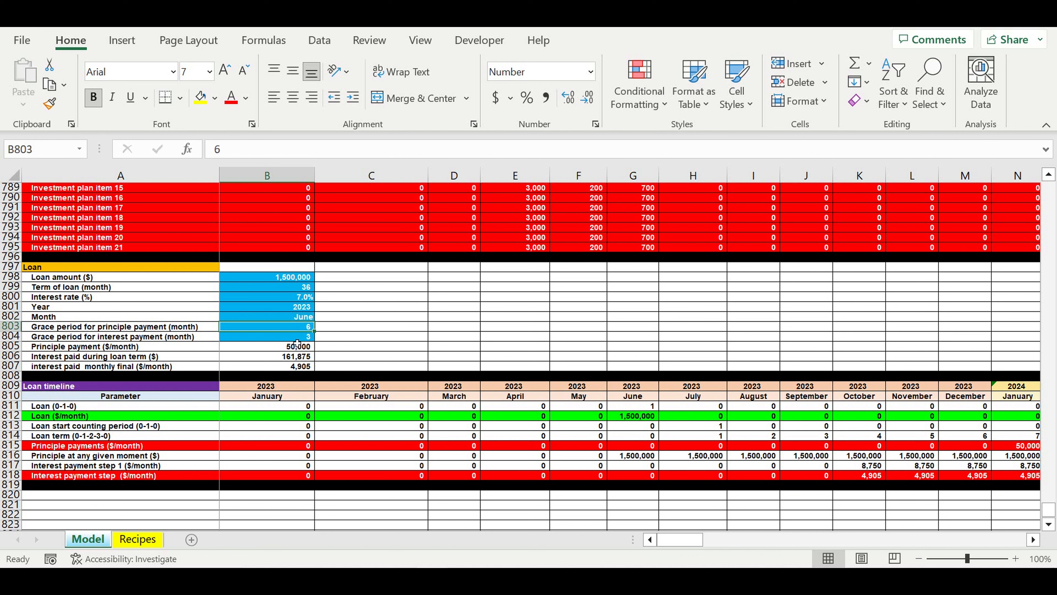
click(291, 339)
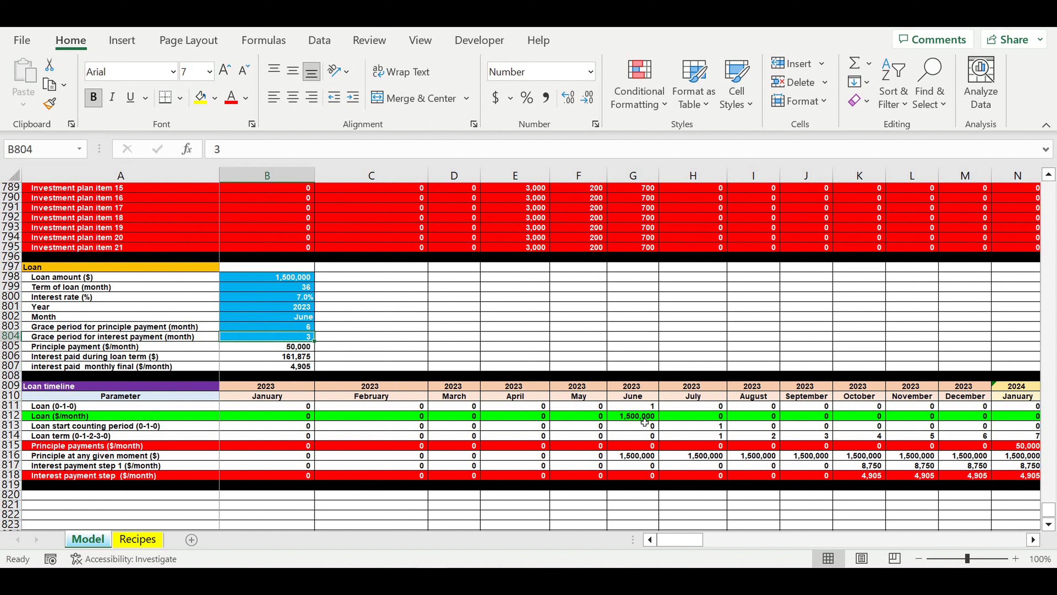
click(689, 467)
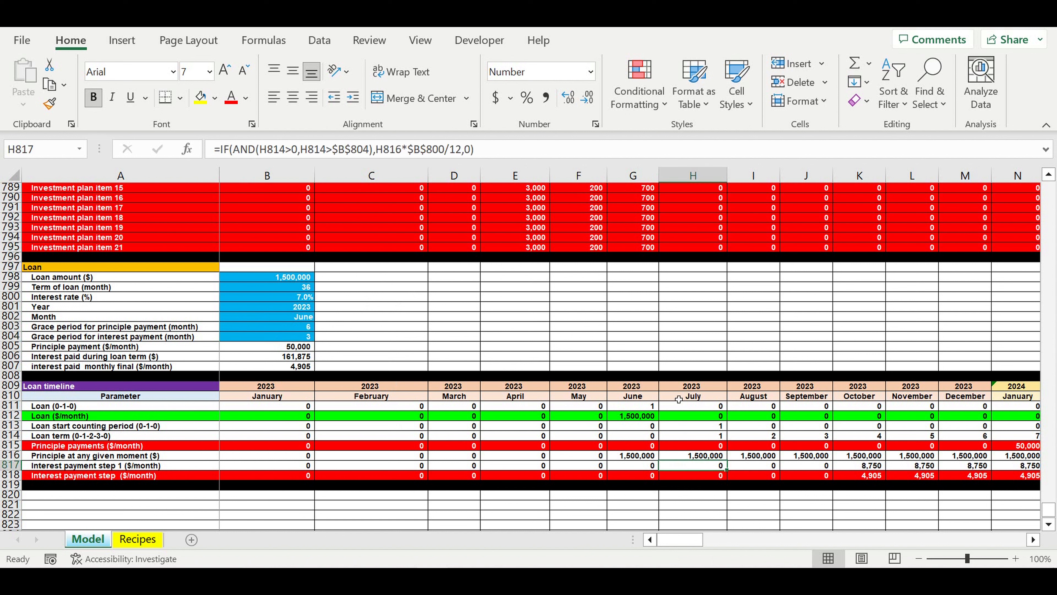
- Copy the Loan timeline header rows 809 and 810 into the empty rows starting at A820
scroll(500, 387, down, 2)
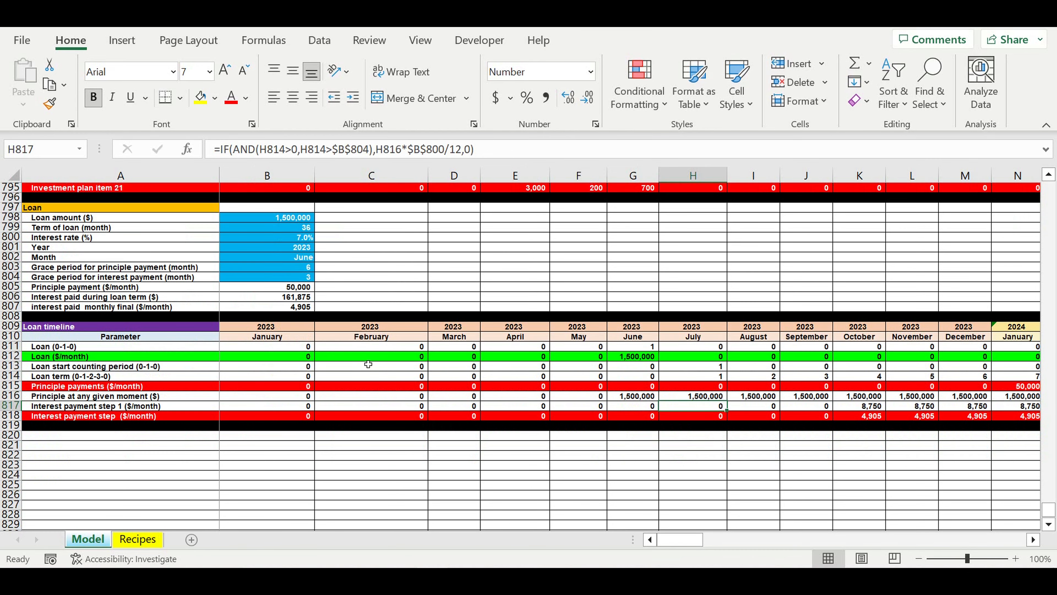
drag(10, 327, 15, 344)
key(ctrl+c)
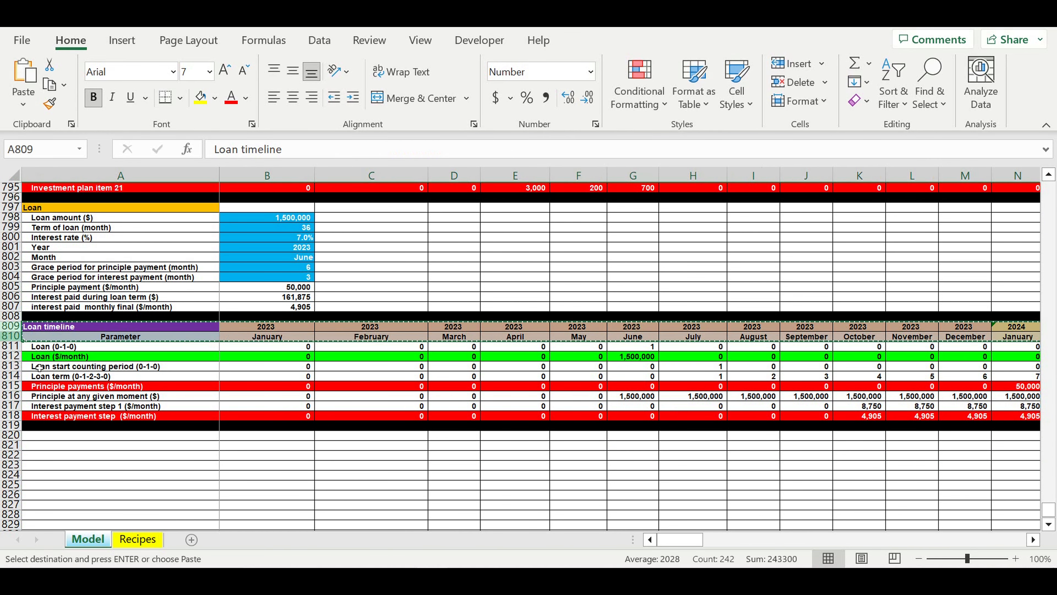
click(95, 438)
key(ctrl+v)
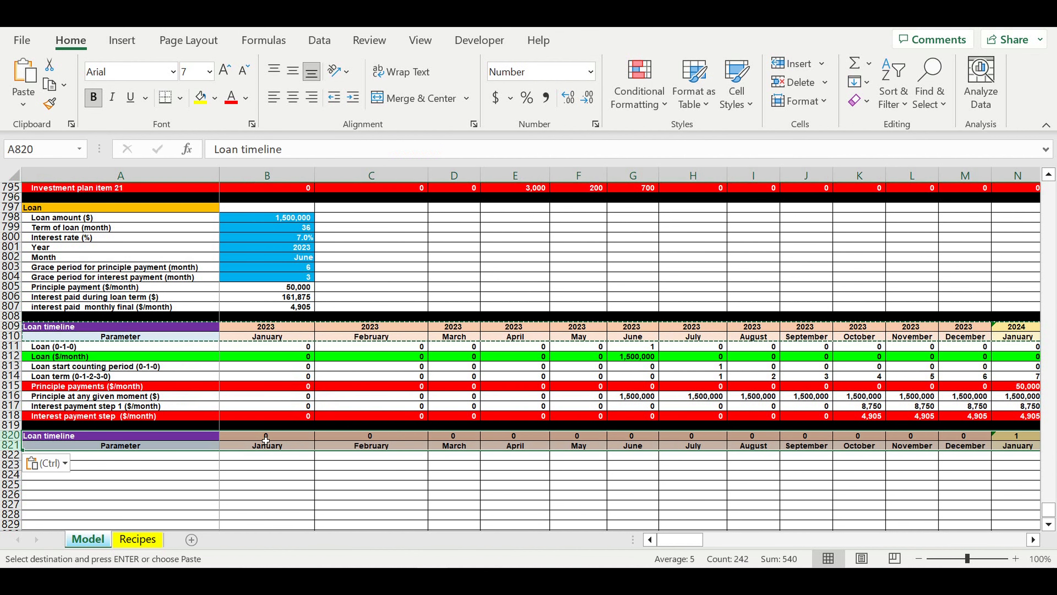
- Link the January year heading in B820 to the Loan timeline's year with =B809
key(Right)
key(Escape)
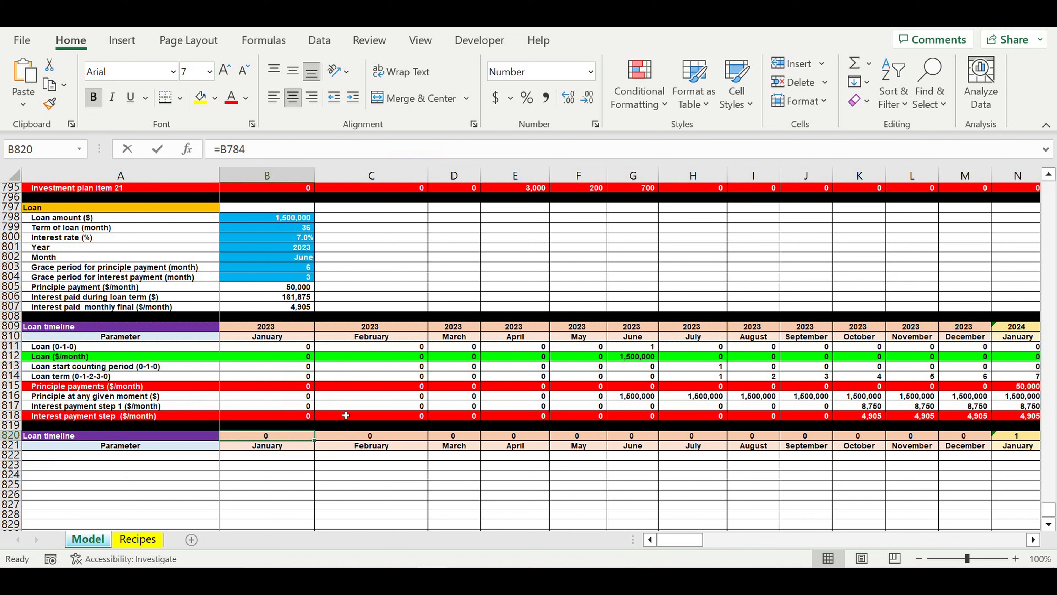
text(=)
click(259, 330)
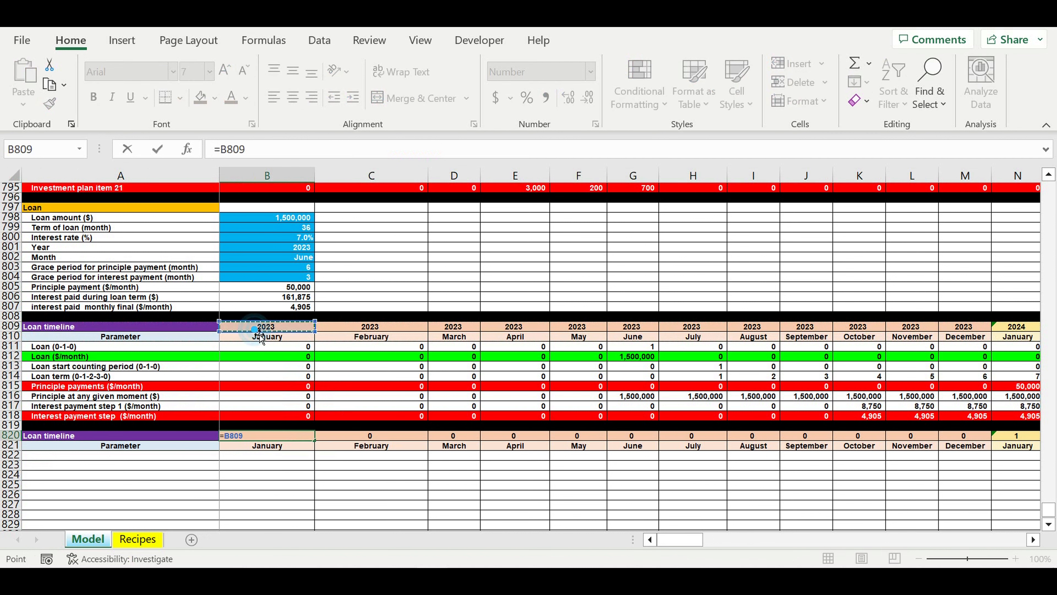
key(Return)
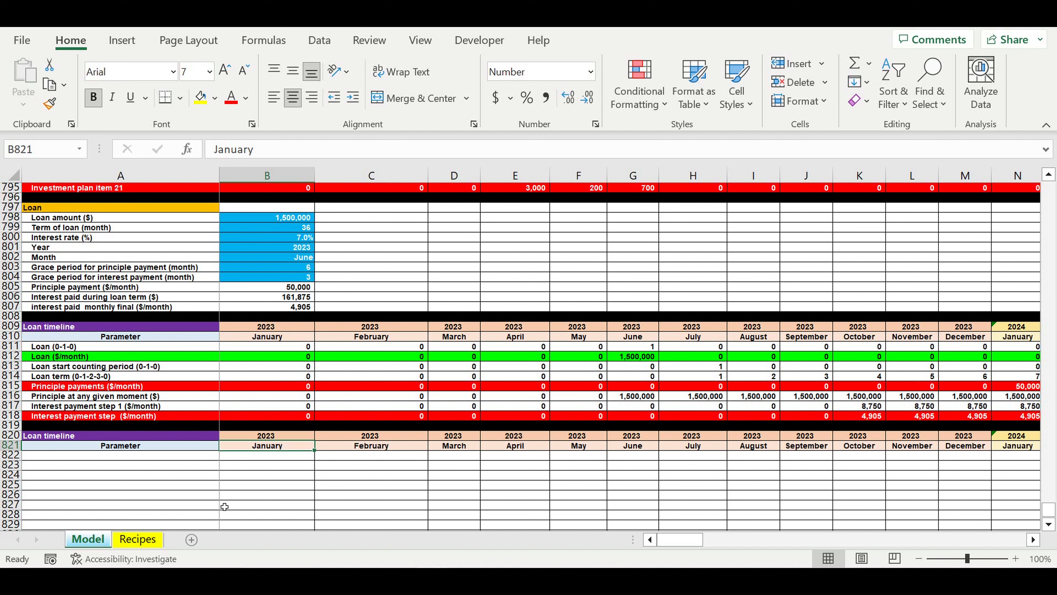
- Rename the copied section heading in A820 as Cash flow
click(236, 496)
click(137, 438)
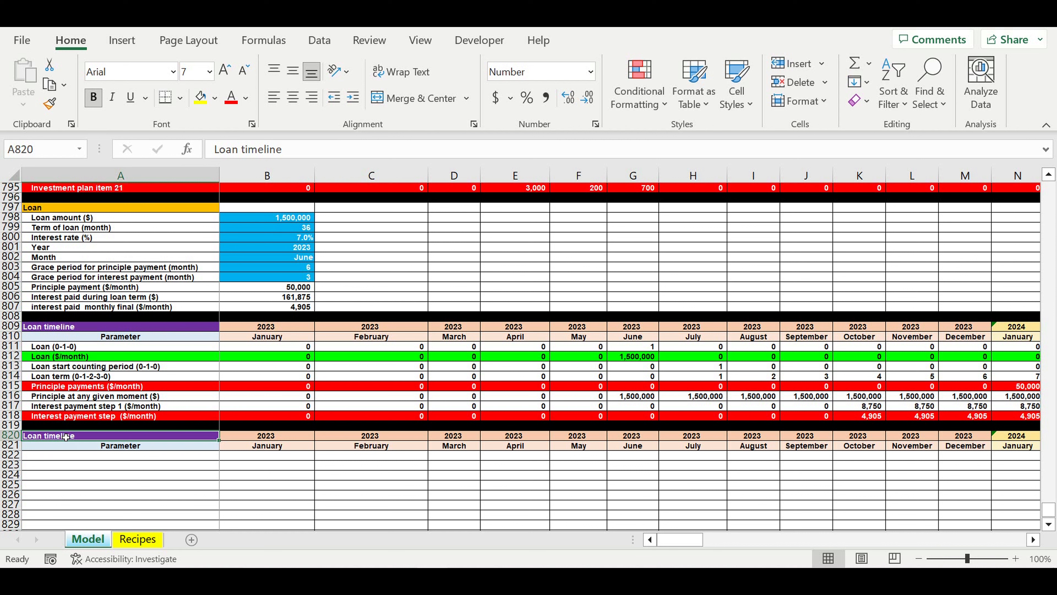
text(Cash flow)
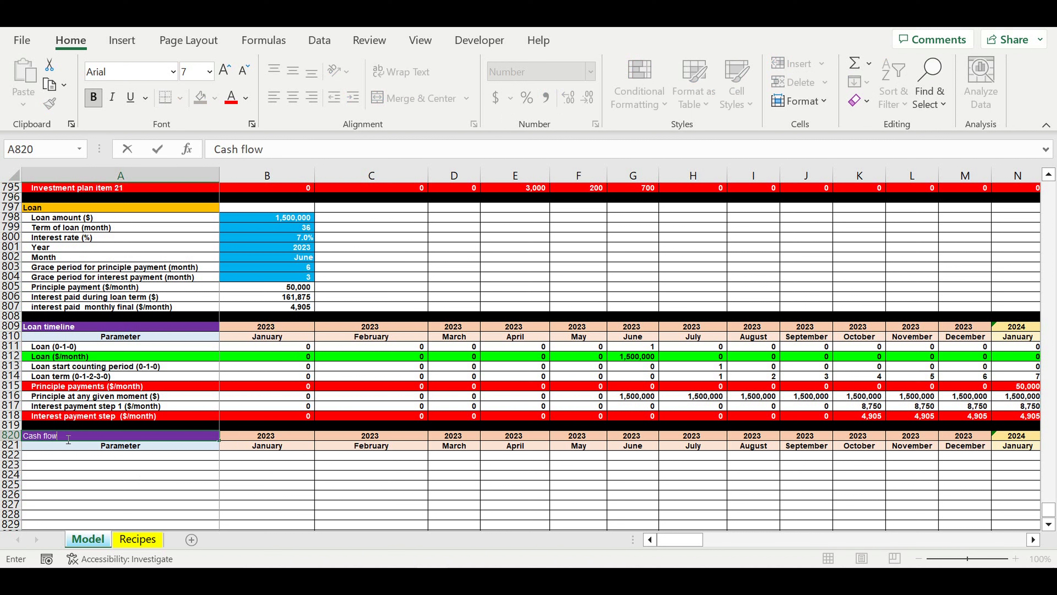
key(Return)
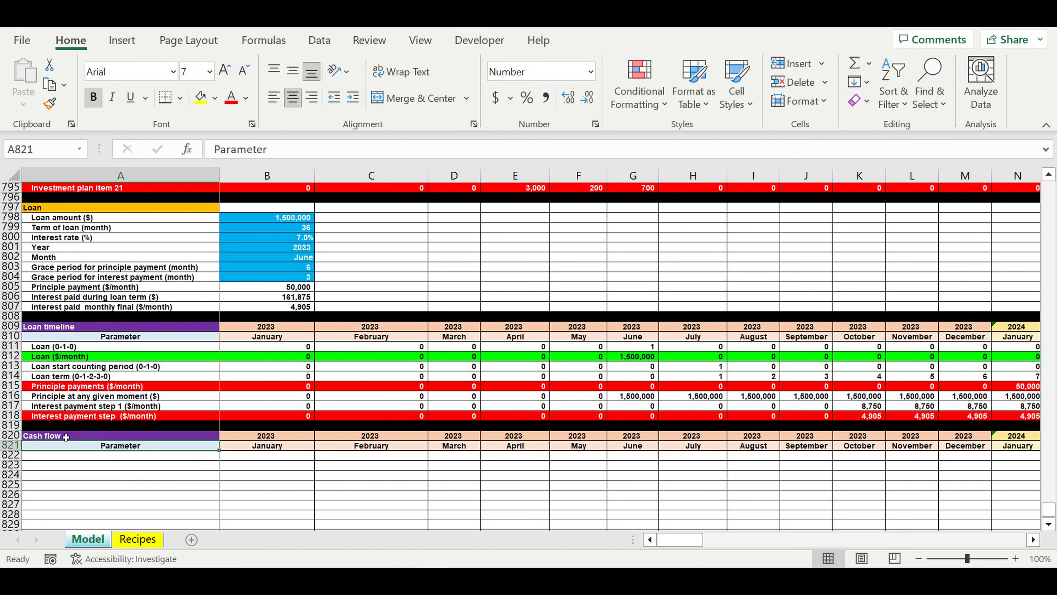
- Give the Cash flow heading in A820 a light gold fill and the automatic black font color
click(66, 436)
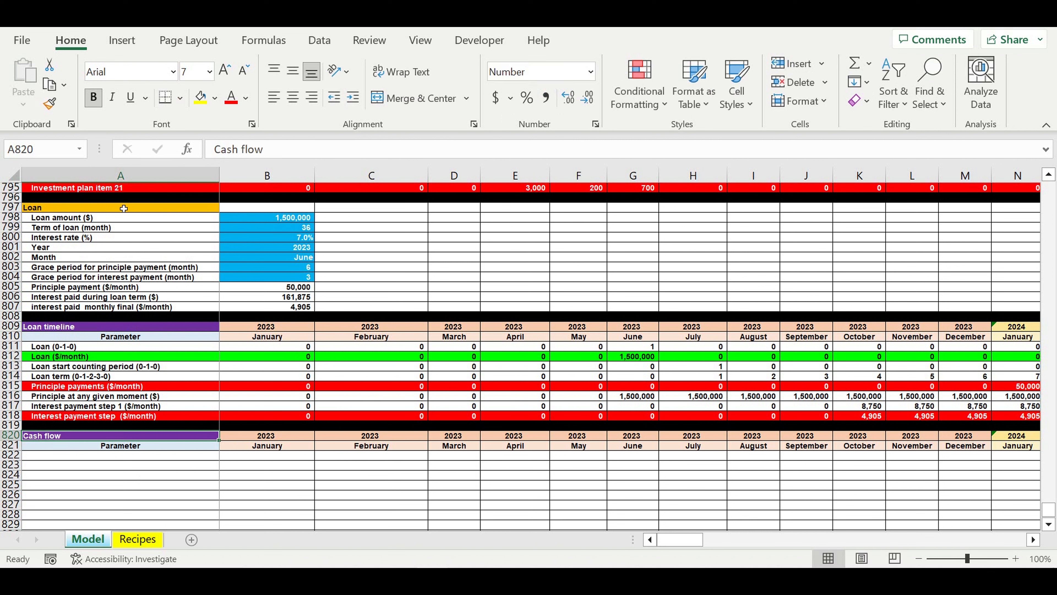
click(214, 99)
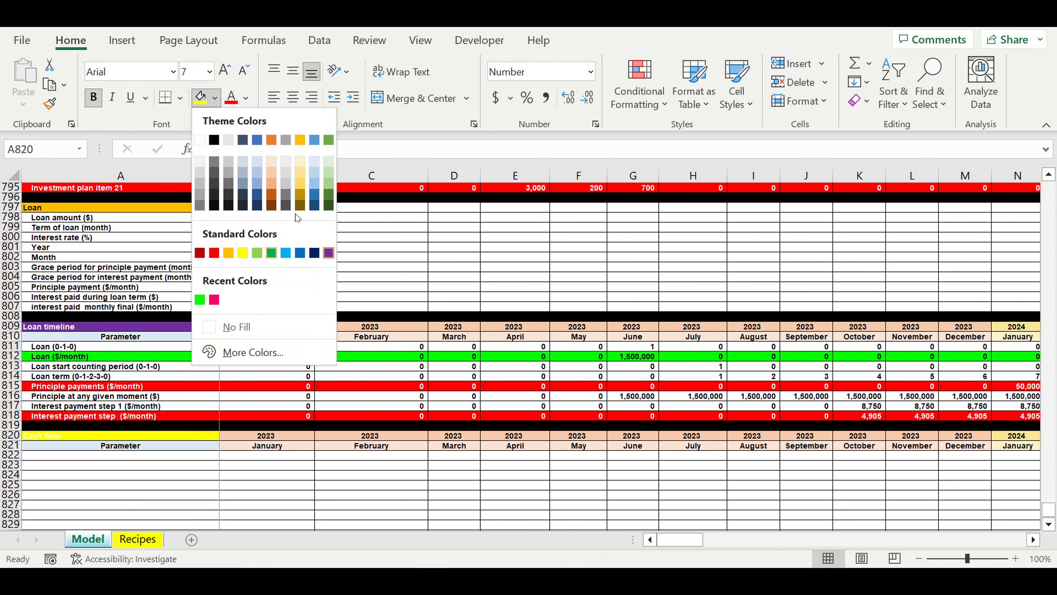
click(299, 191)
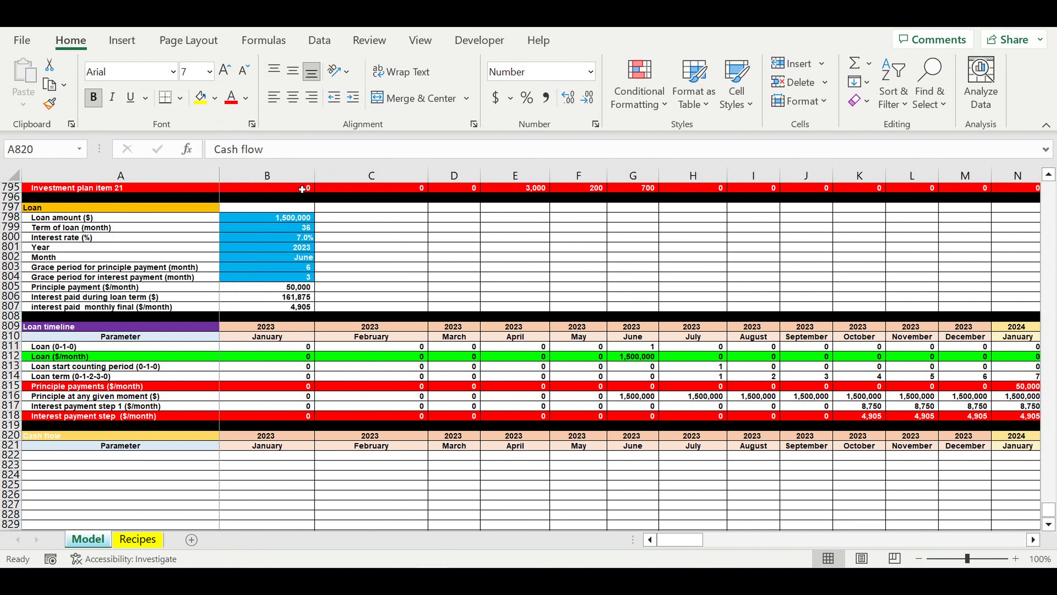
click(249, 96)
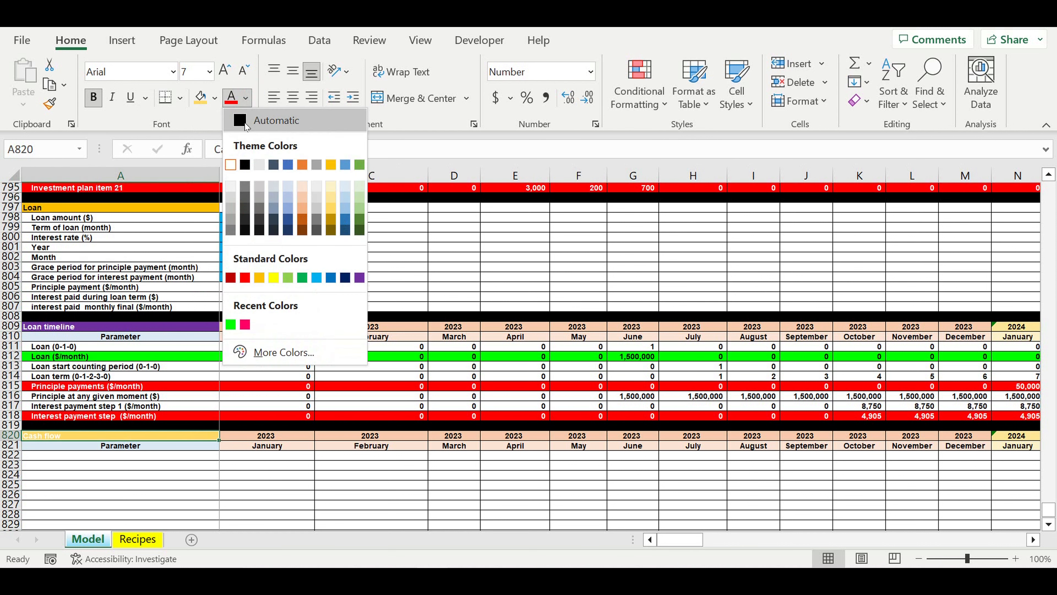
click(246, 122)
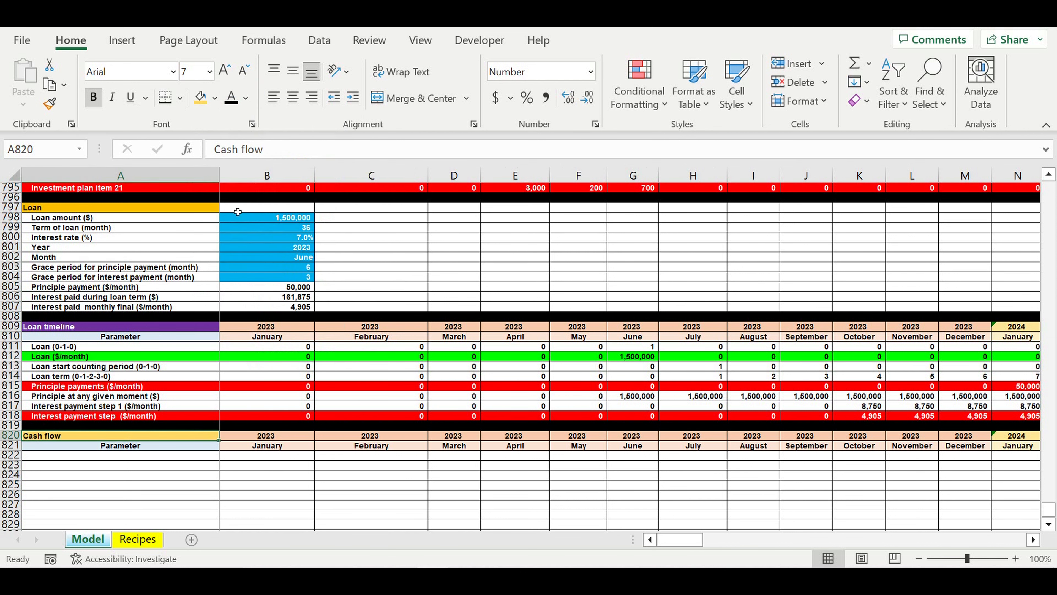
- Enter Revenues in A822 and shade the whole row 822 light blue
click(56, 467)
click(76, 458)
text(Revenues)
key(Return)
click(10, 455)
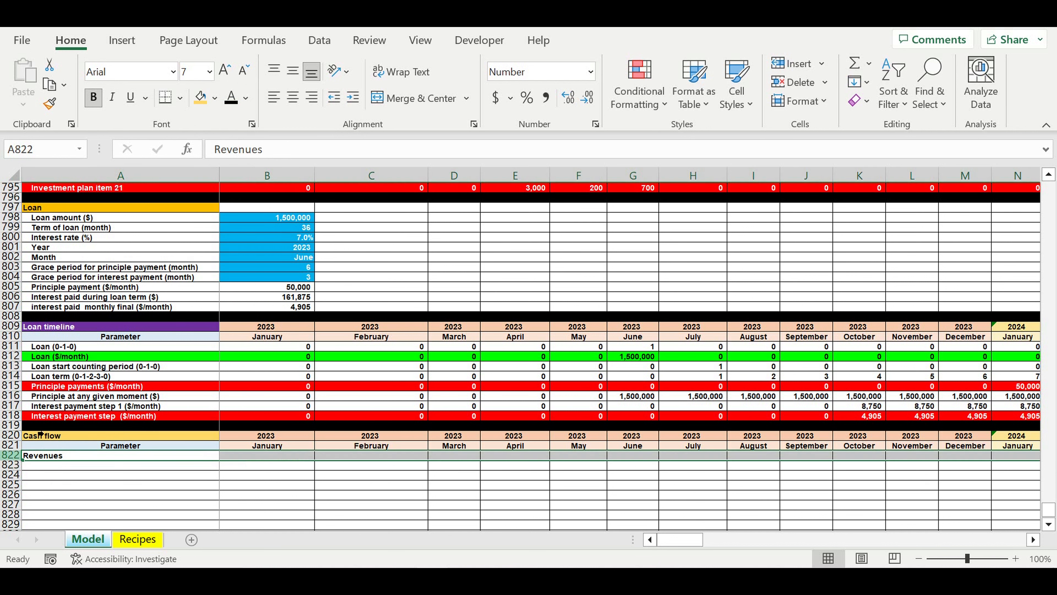
click(214, 98)
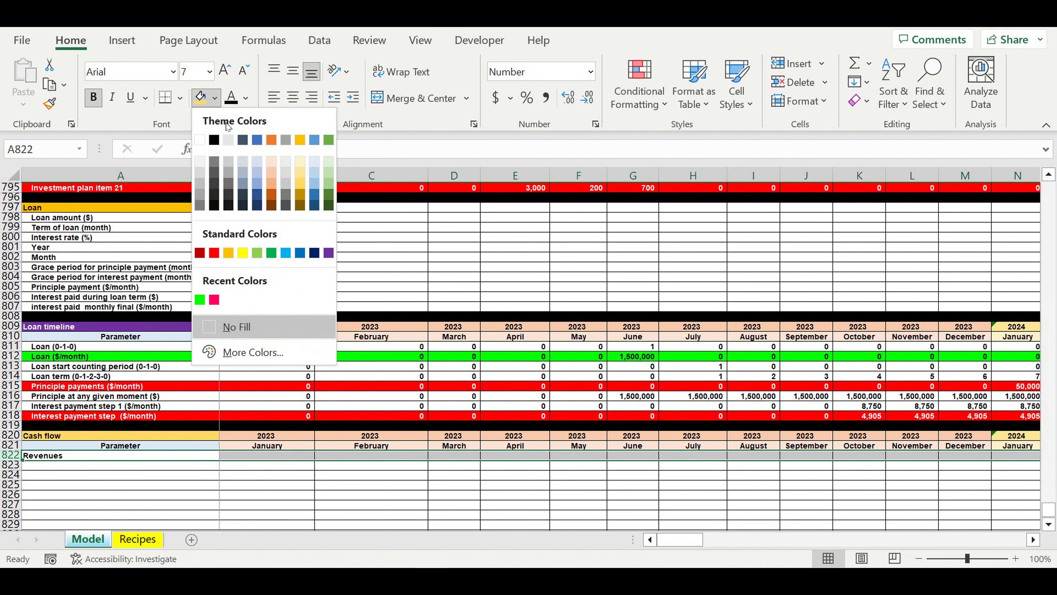
click(258, 163)
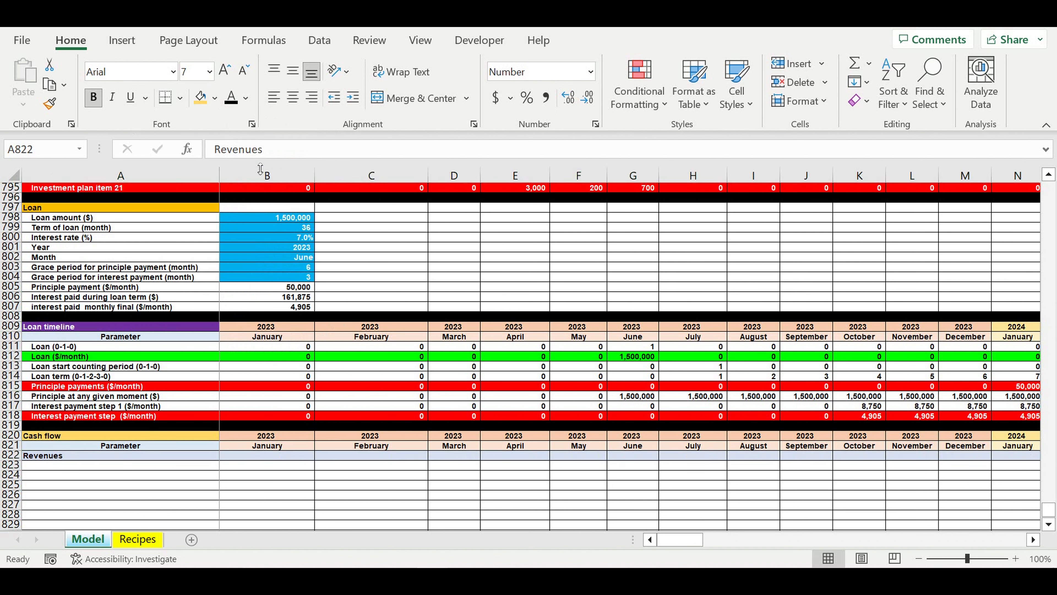
click(201, 499)
- Link A823 to the Customer typer type 1 label in the Revenues ($/month) section with =A667
click(202, 466)
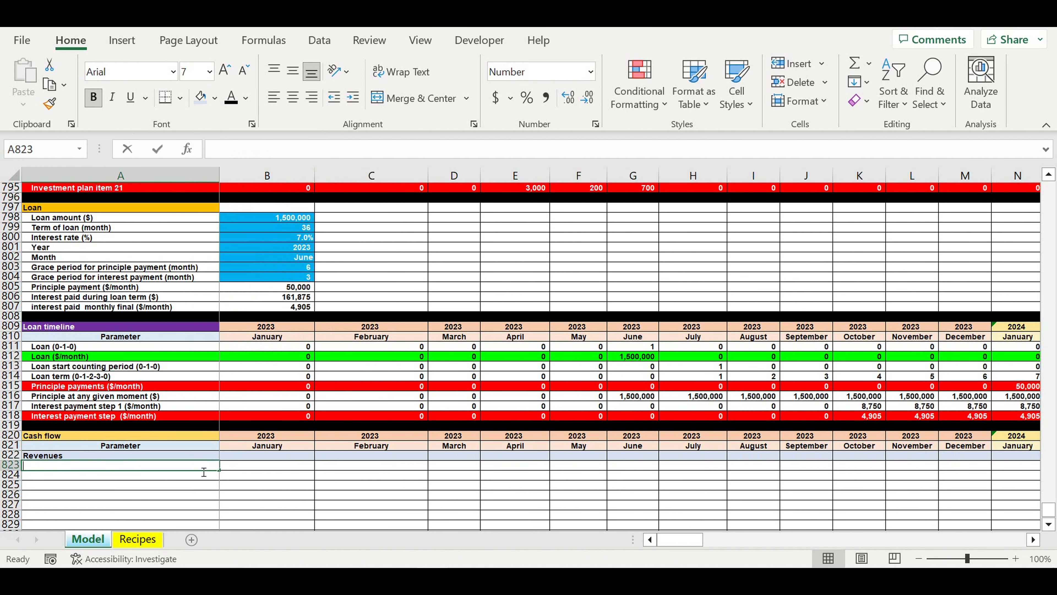
text(=)
scroll(279, 453, up, 18)
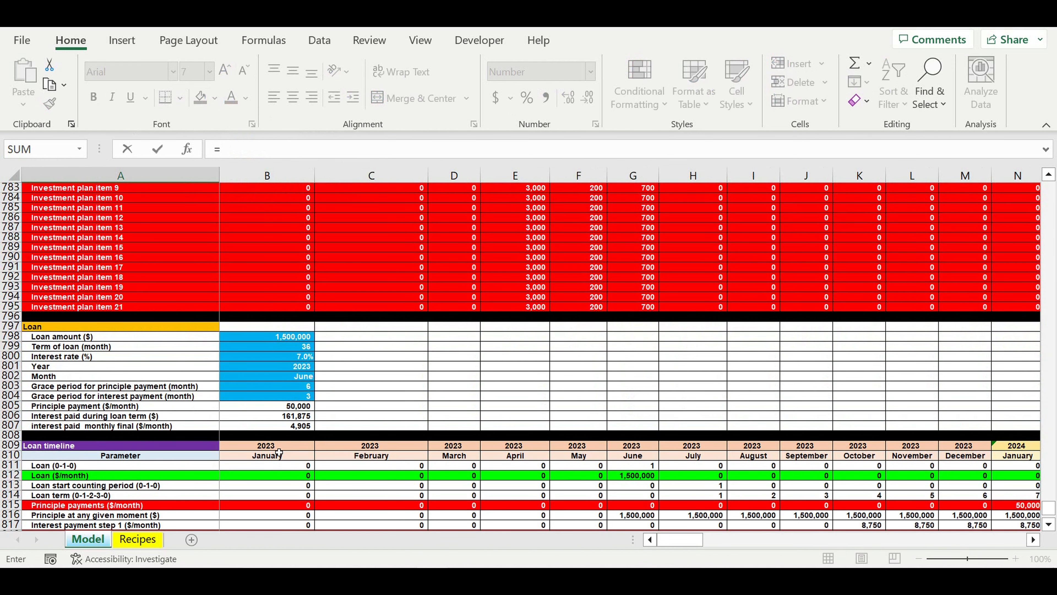
scroll(284, 446, up, 20)
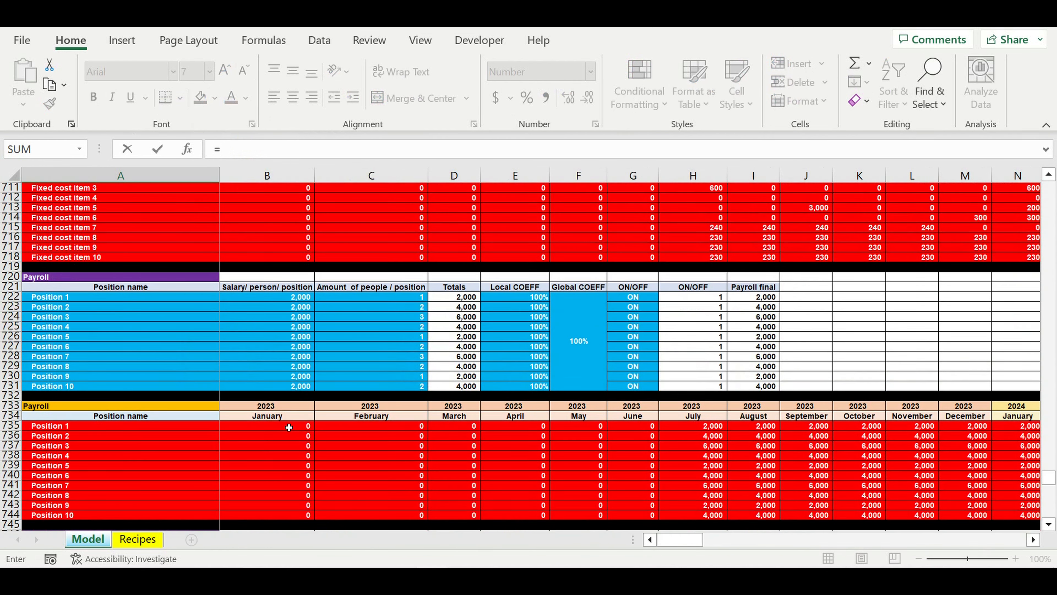
scroll(289, 427, up, 5)
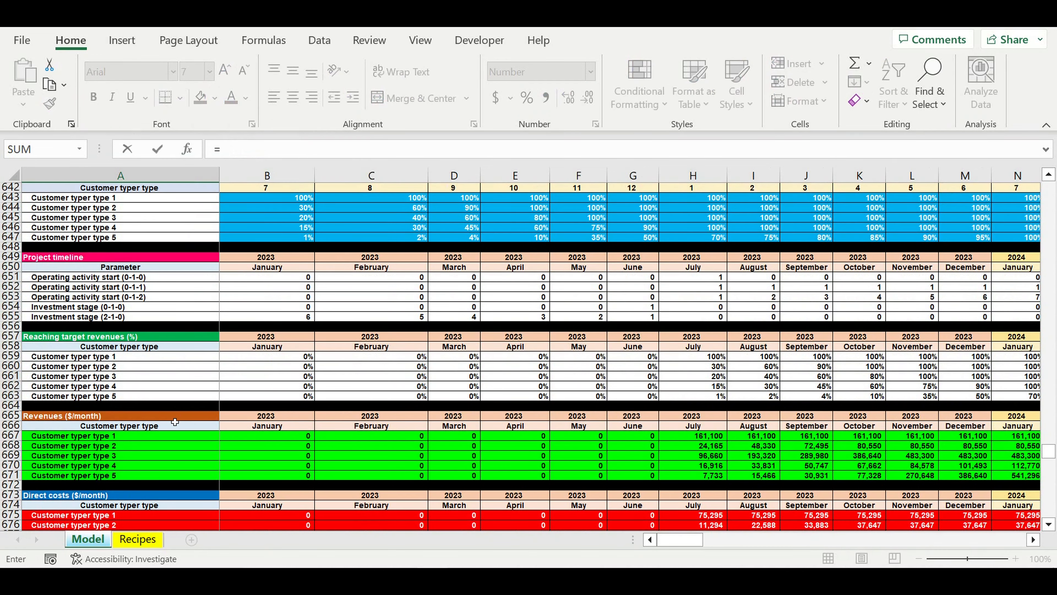
click(68, 439)
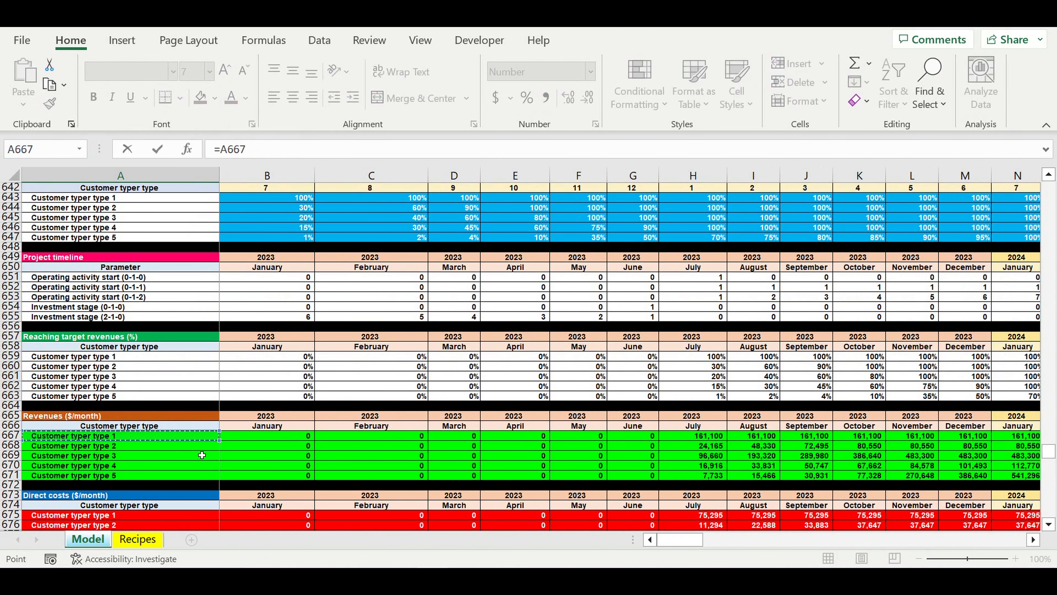
key(Return)
- Fill the customer type label link down from A823 through type 5, and clear the surplus cell A828
scroll(208, 454, down, 4)
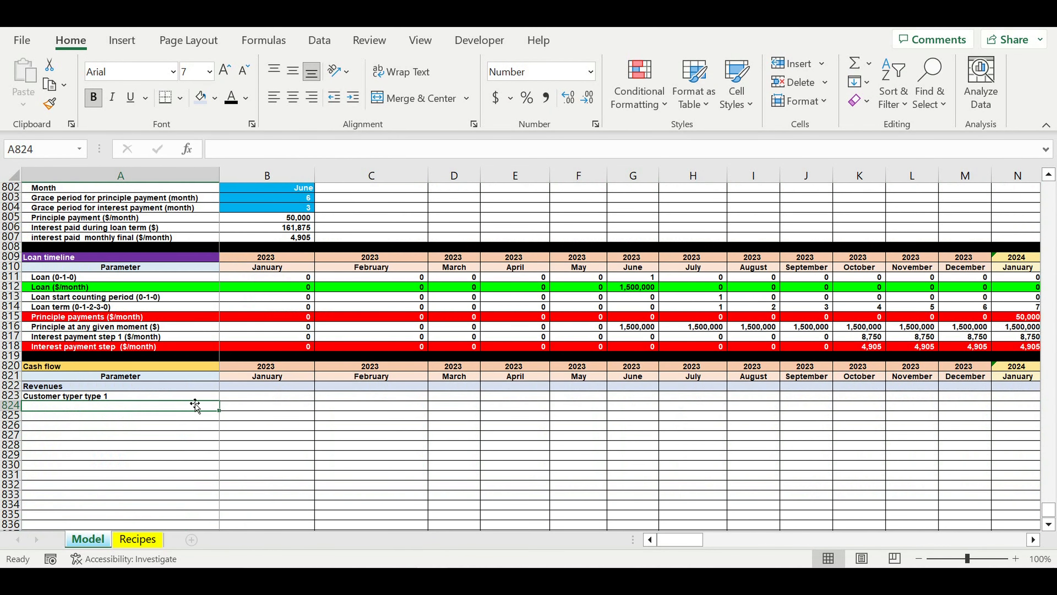
click(204, 398)
drag(219, 400, 221, 447)
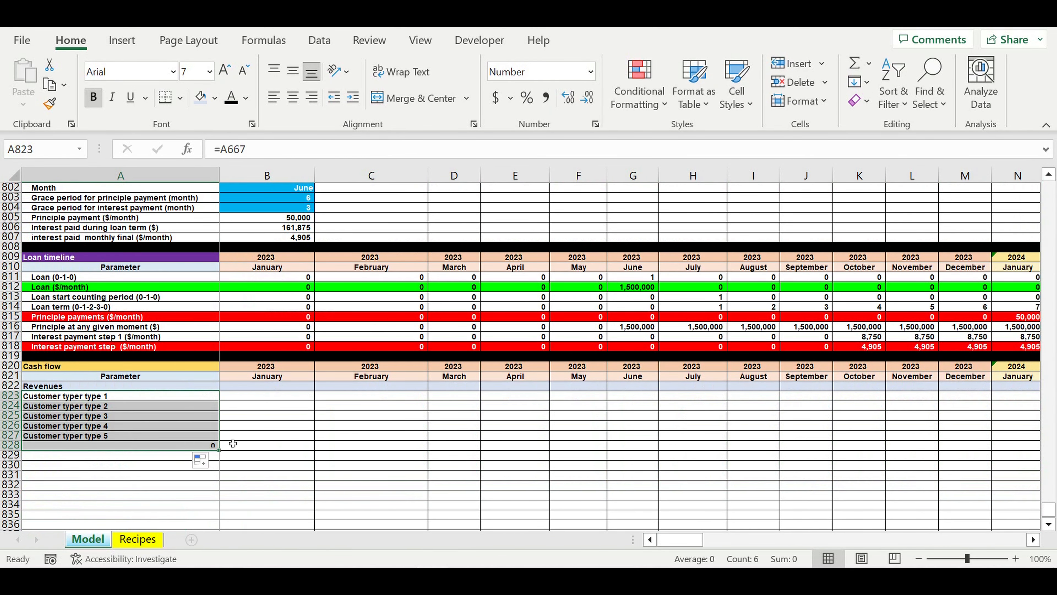
click(131, 448)
key(Delete)
click(142, 464)
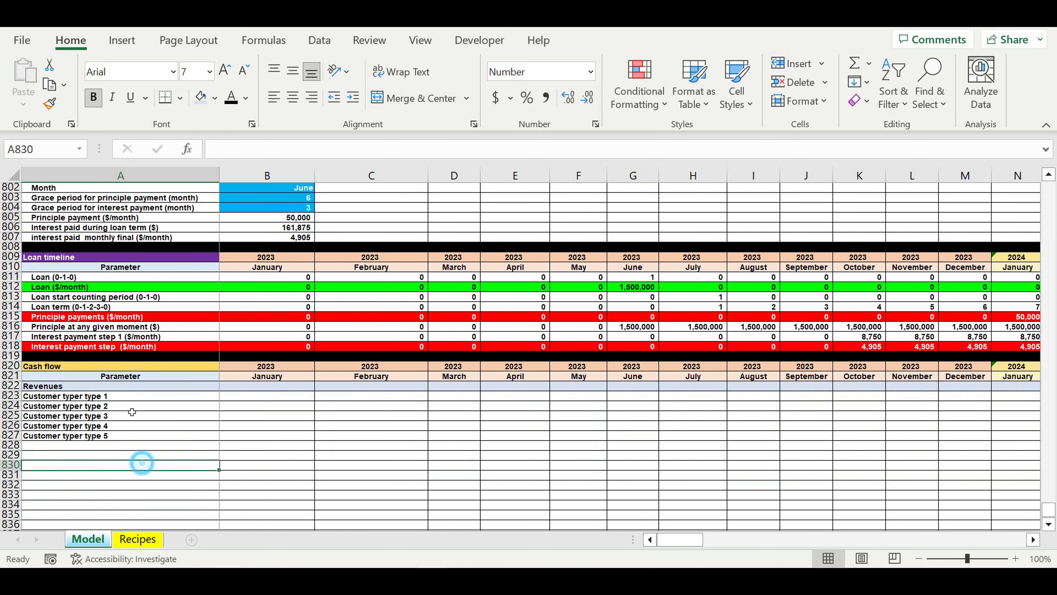
- Extend the customer type links in A823:A827 one column across into the January 2023 cells B823:B827
click(129, 396)
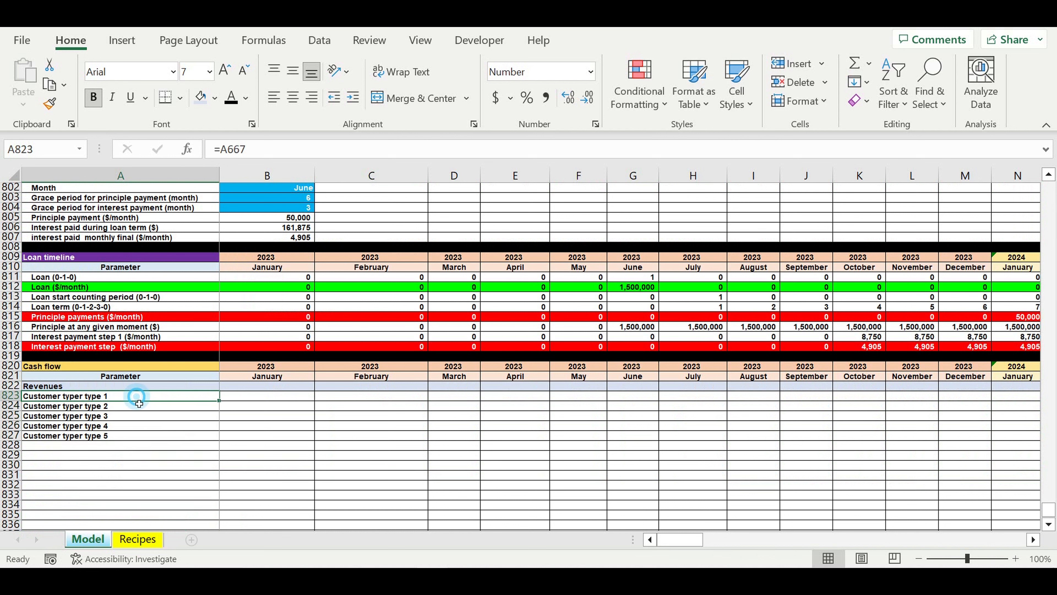
drag(130, 396, 132, 444)
drag(226, 445, 282, 388)
- Total the January revenues in B822 with =SUM(B823:B827)
click(282, 389)
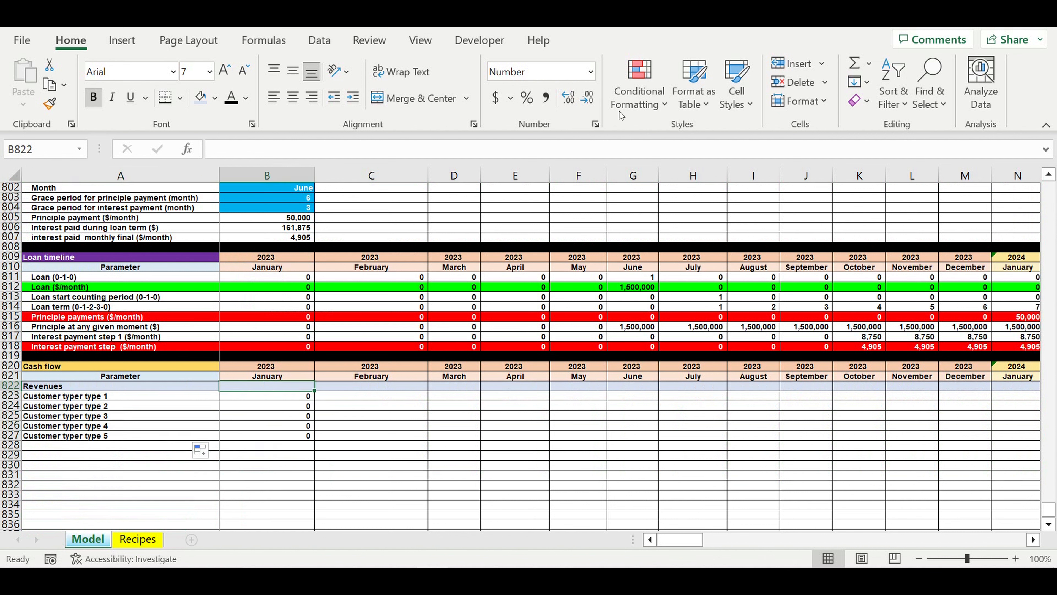
key(alt+equal)
drag(264, 437, 271, 400)
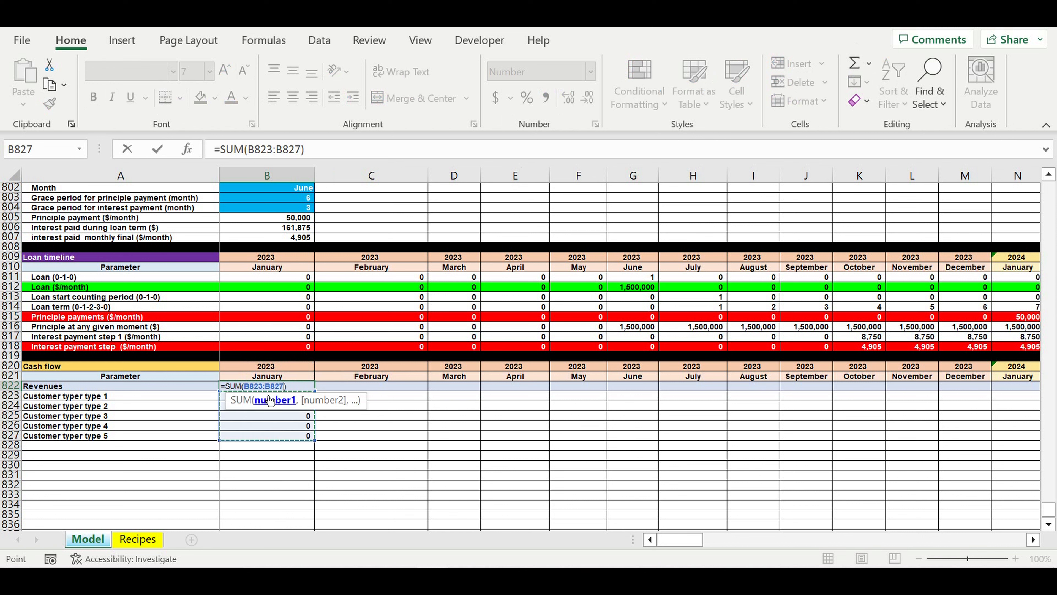
key(Return)
- Indent the five customer type labels in A823:A827 under Revenues
drag(97, 398, 99, 436)
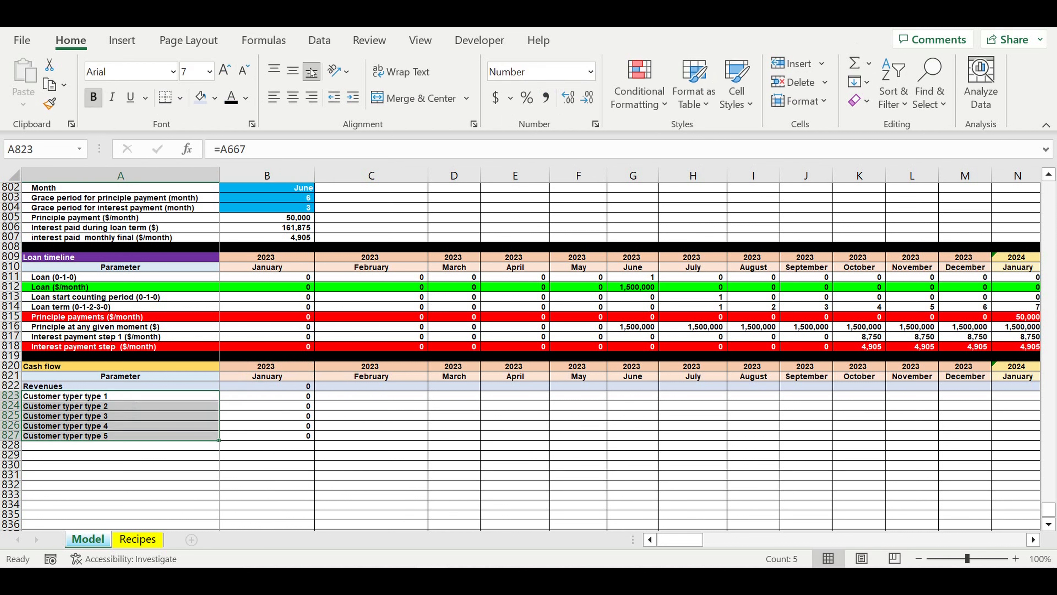
click(357, 98)
click(396, 418)
- Fill the revenue formulas in B822:B827 across all months to December 2032 in column DQ, and return to column B
drag(297, 387, 302, 436)
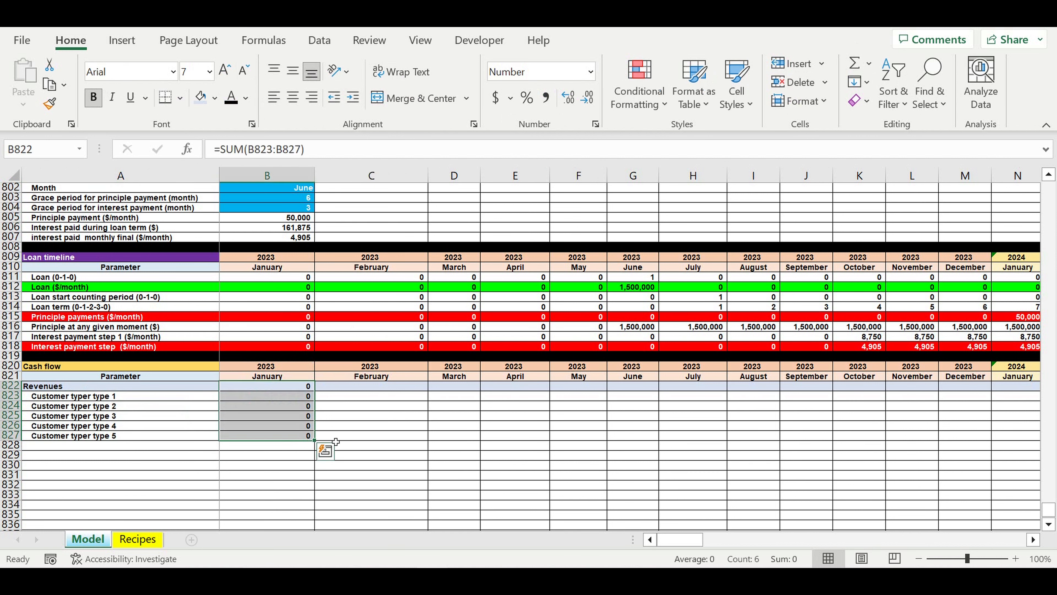
drag(319, 447, 935, 434)
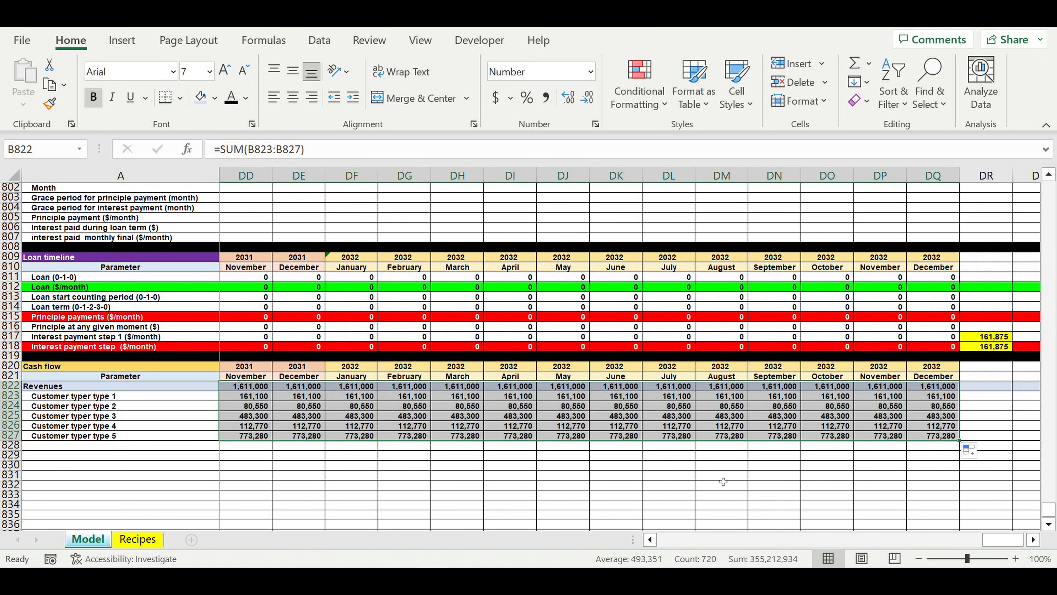
click(723, 481)
drag(1018, 543, 891, 540)
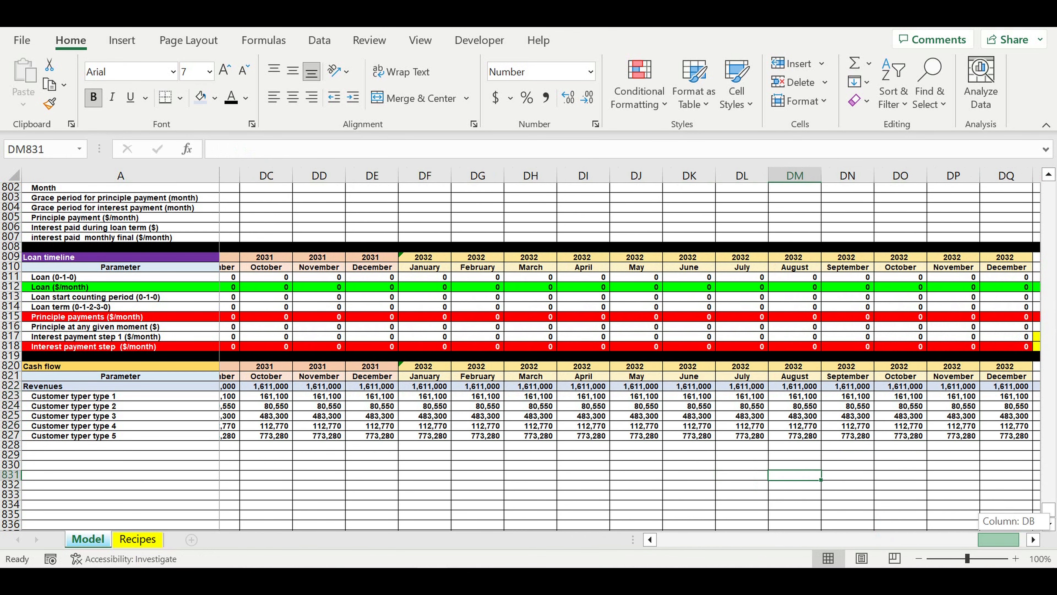
- Copy the Revenues row 822 into row 828 and rename its label as Direct cost
click(87, 466)
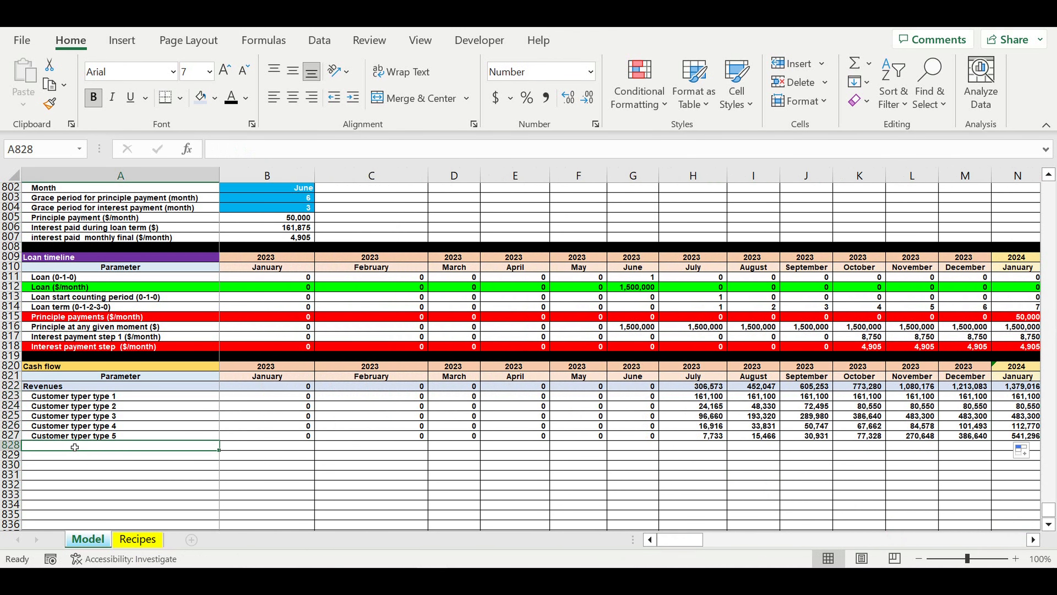
click(17, 387)
key(ctrl+c)
click(41, 447)
key(ctrl+v)
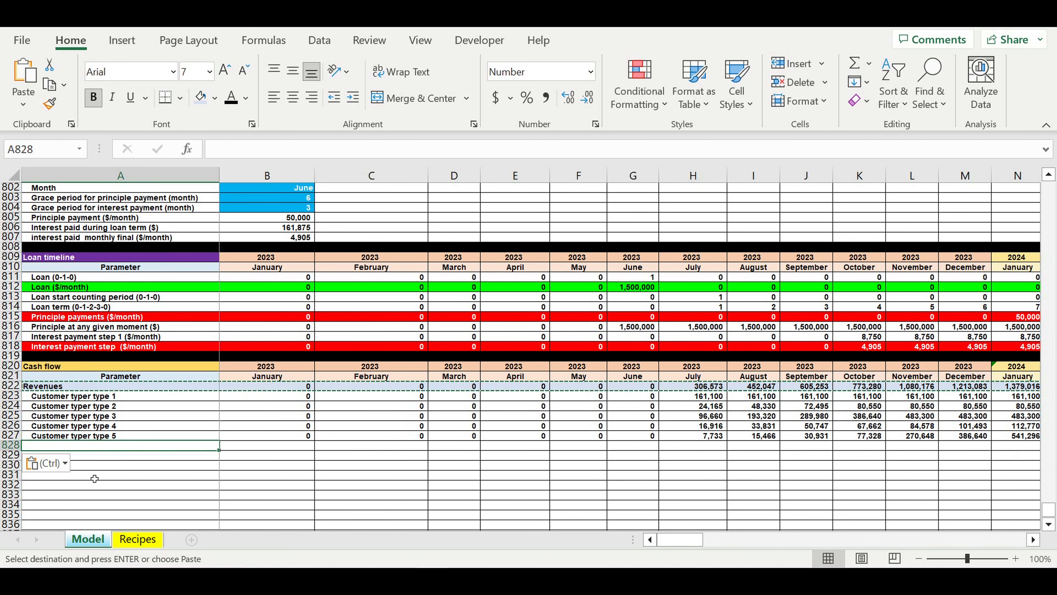
click(166, 485)
click(81, 450)
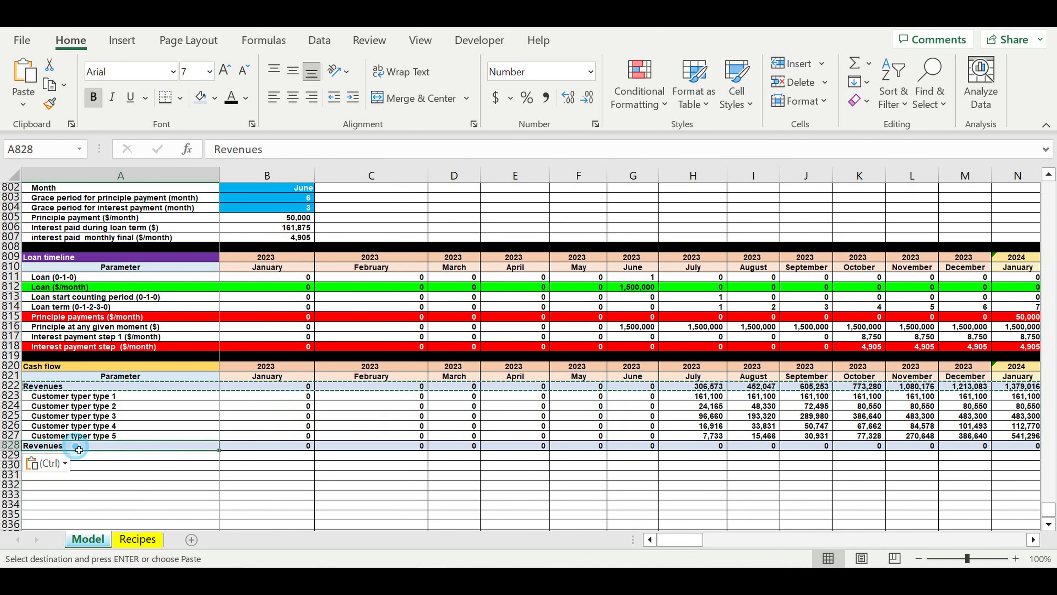
text(Direct cost)
key(Return)
- Link A829 under Direct cost to the first customer type label of the Direct costs ($/month) section with =A675
text(=)
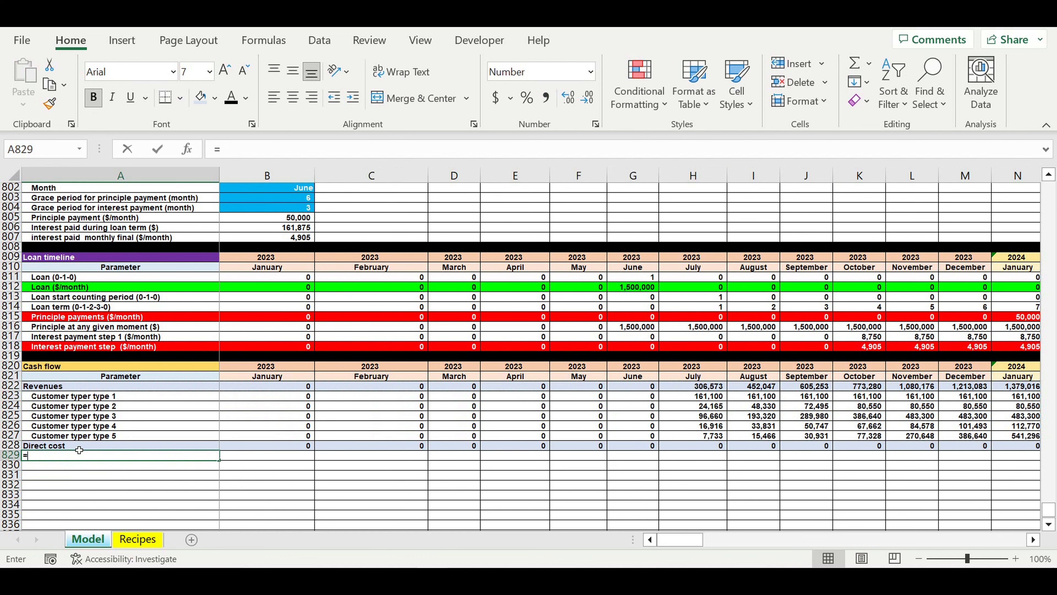
scroll(120, 402, up, 1)
scroll(120, 401, up, 20)
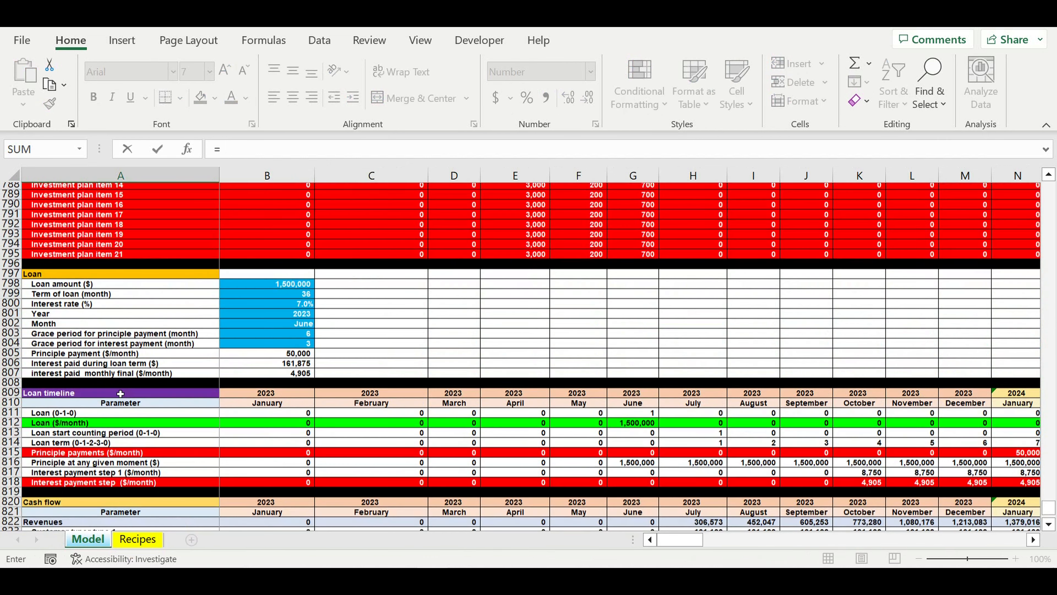
scroll(120, 394, up, 13)
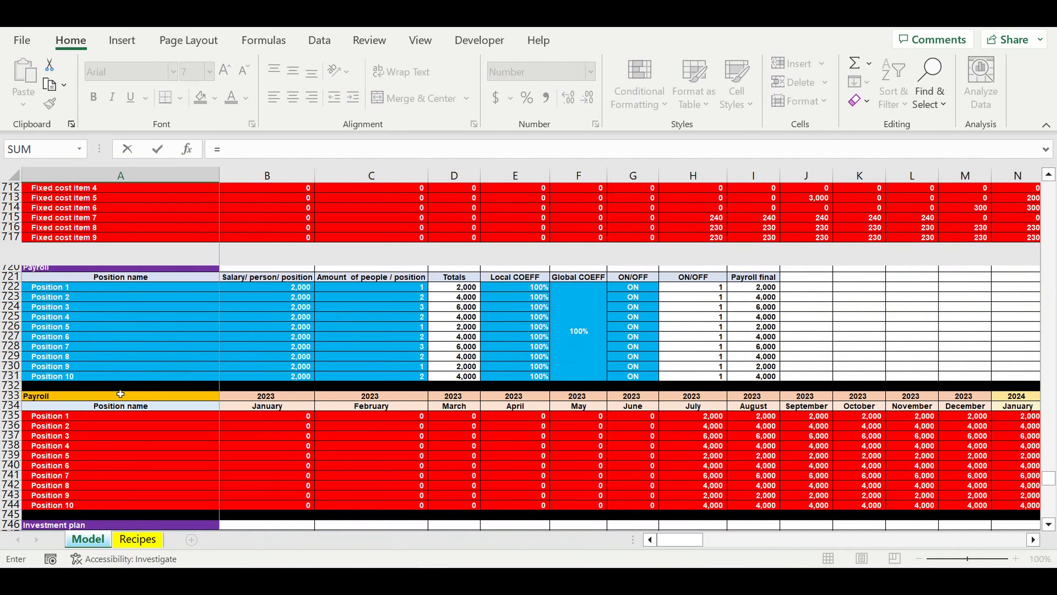
scroll(120, 394, up, 6)
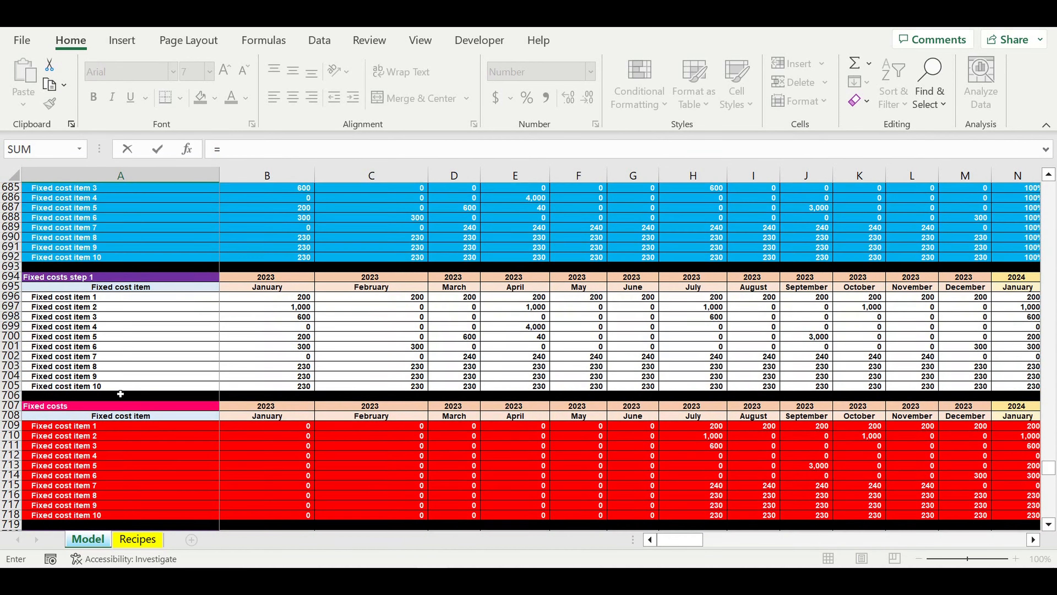
scroll(120, 394, up, 6)
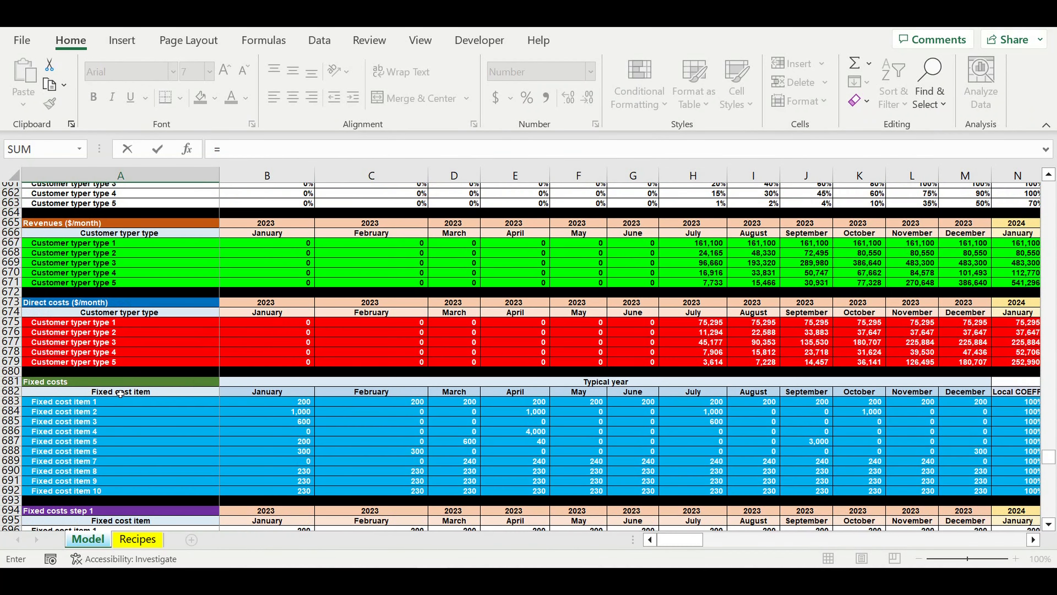
click(60, 330)
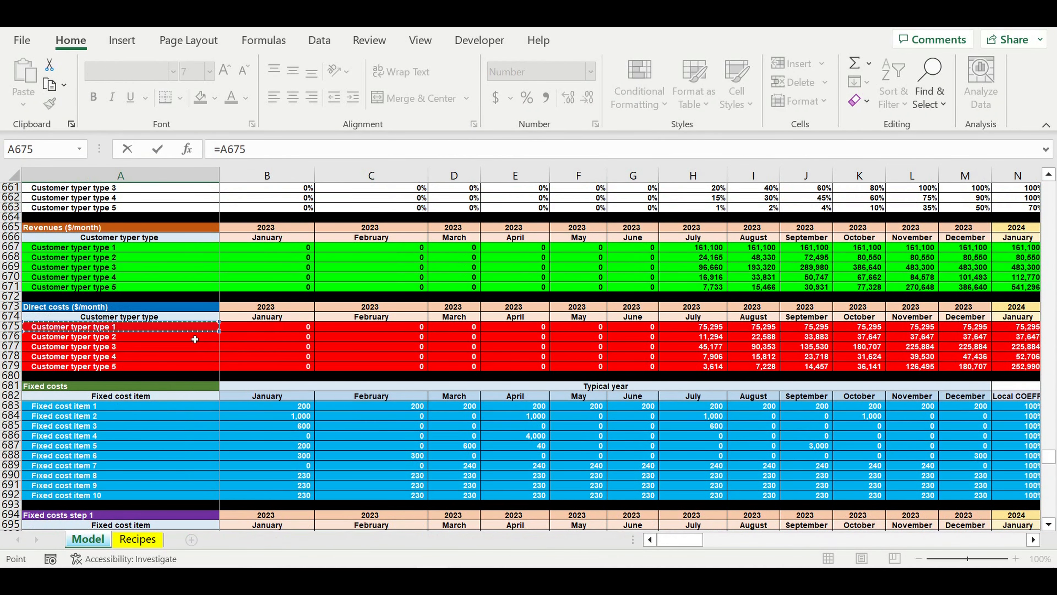
key(Return)
scroll(222, 341, down, 4)
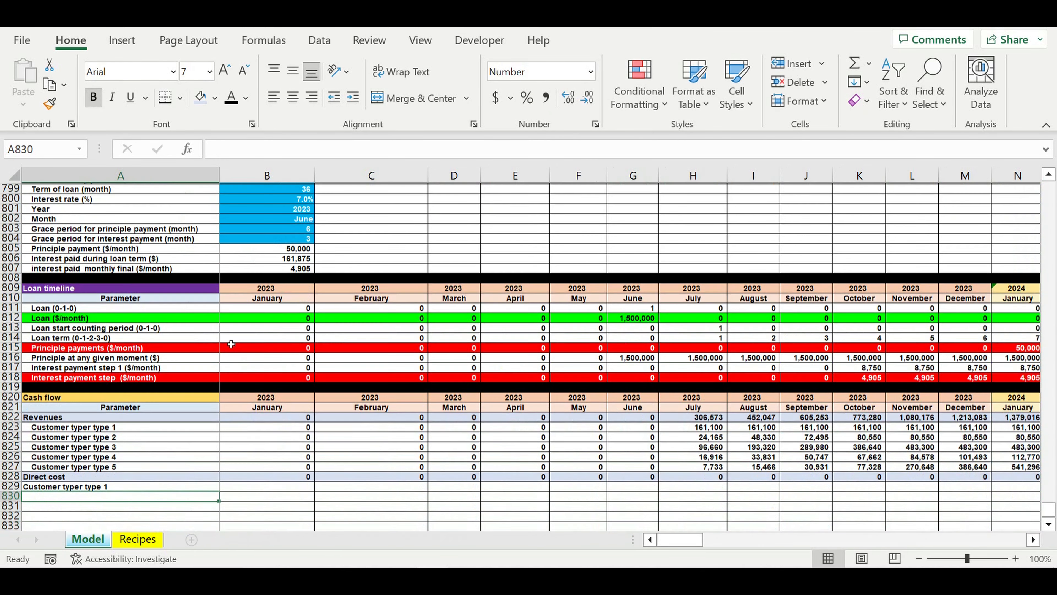
- Fill the A829 link down to row 833 and across to column B, and indent the labels in A829:A833
click(159, 401)
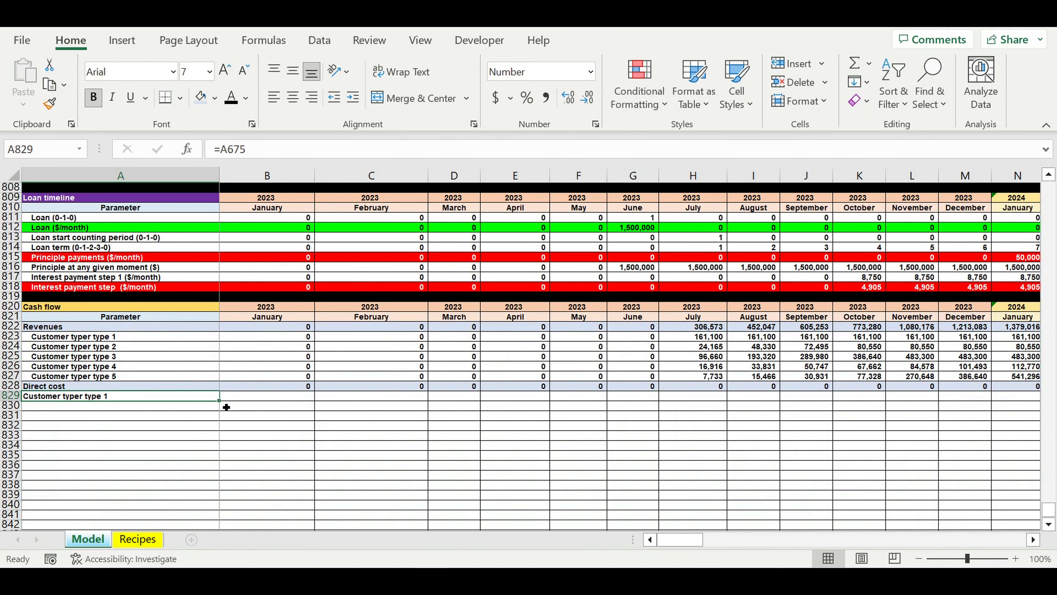
drag(220, 401, 290, 433)
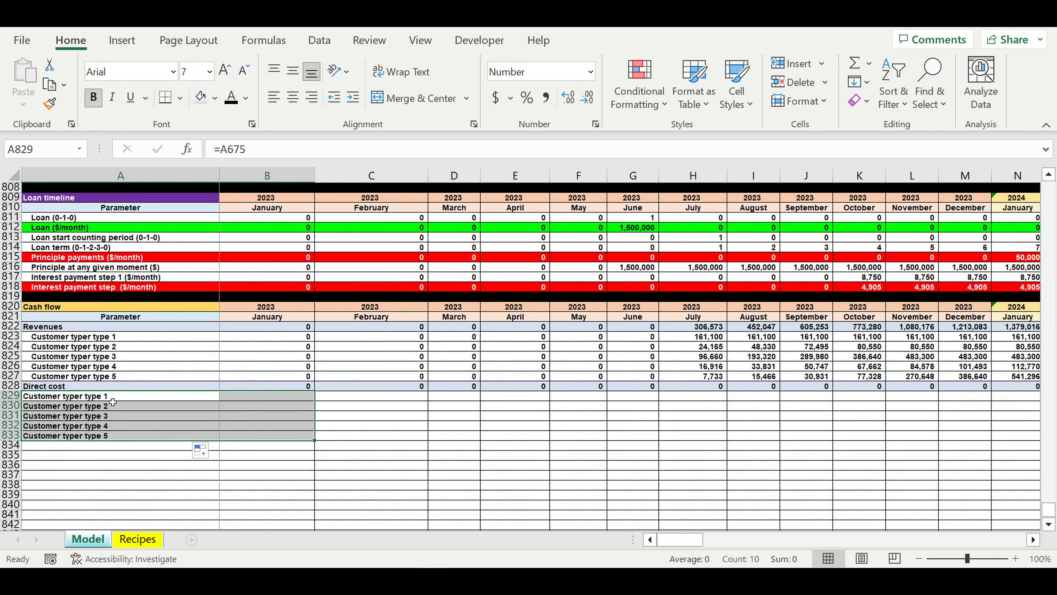
drag(111, 401, 111, 437)
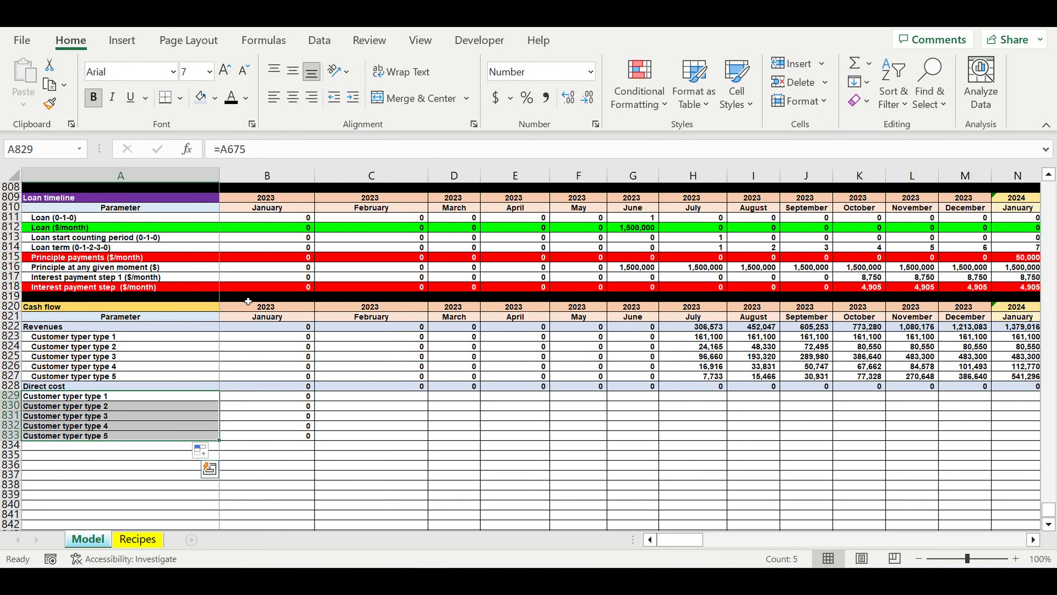
click(352, 97)
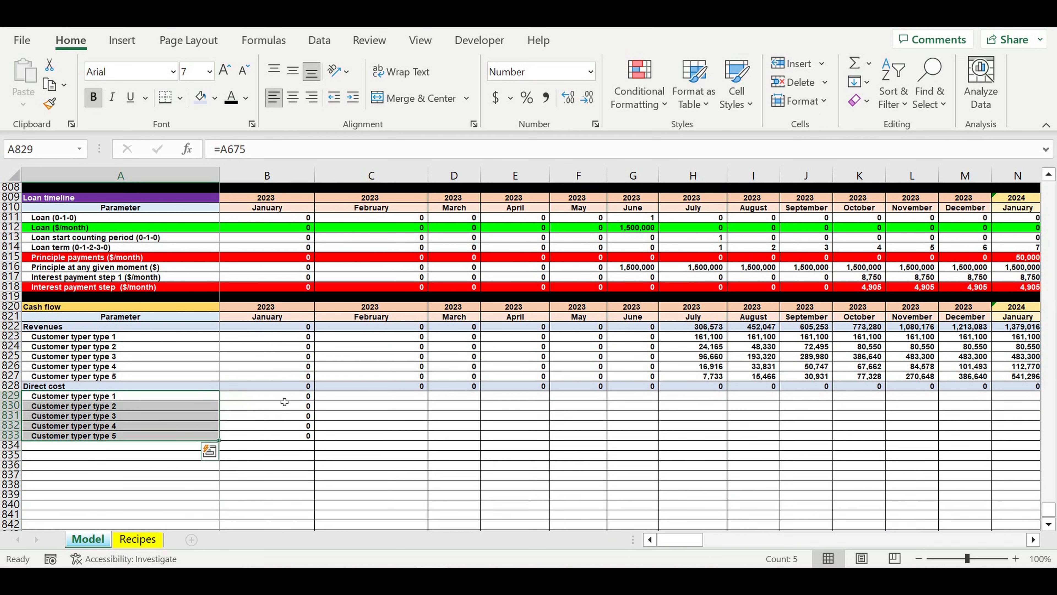
- Fill the direct cost formulas in B828:B833 across all months to December 2032 in column DQ, and return to column B
click(290, 386)
drag(294, 401, 930, 357)
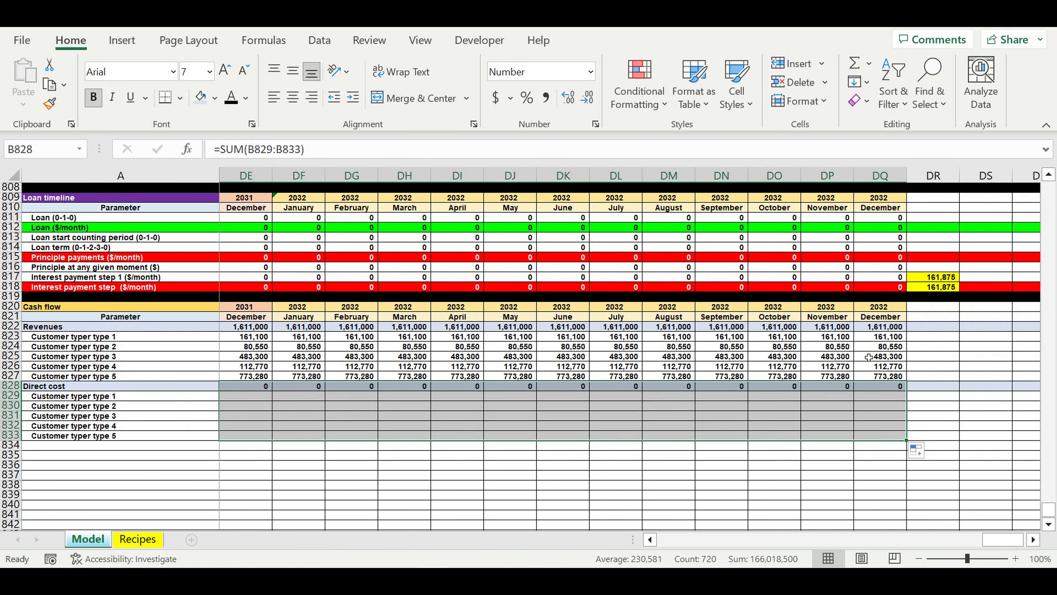
click(704, 497)
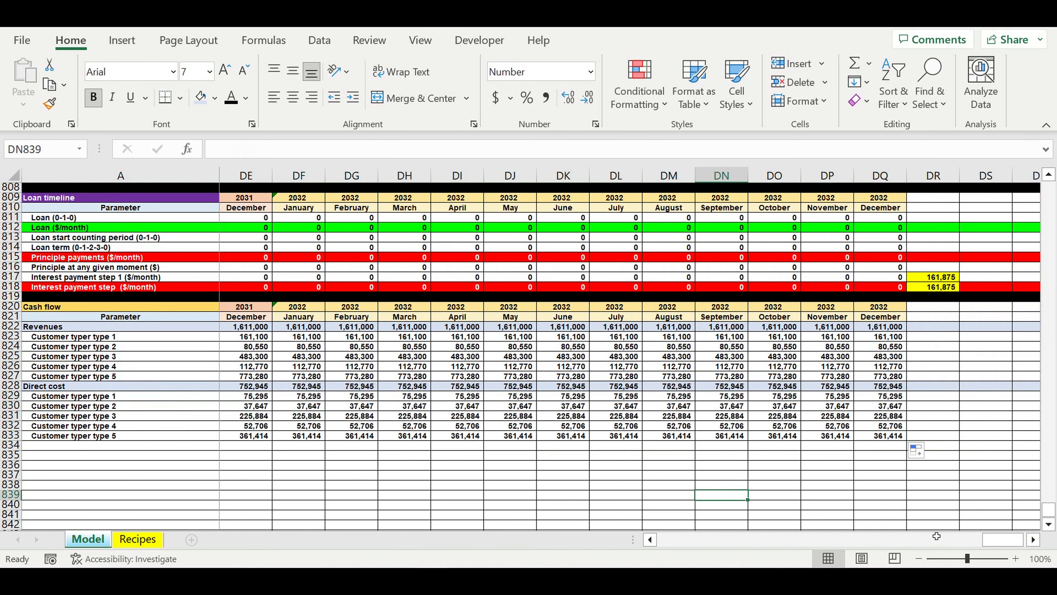
drag(1005, 540, 680, 540)
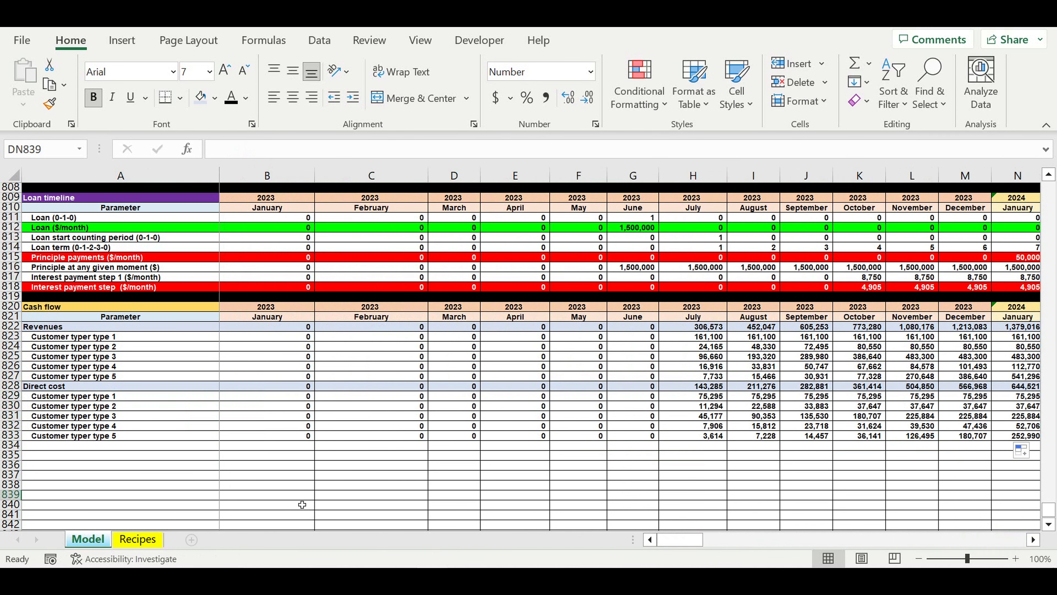
click(255, 508)
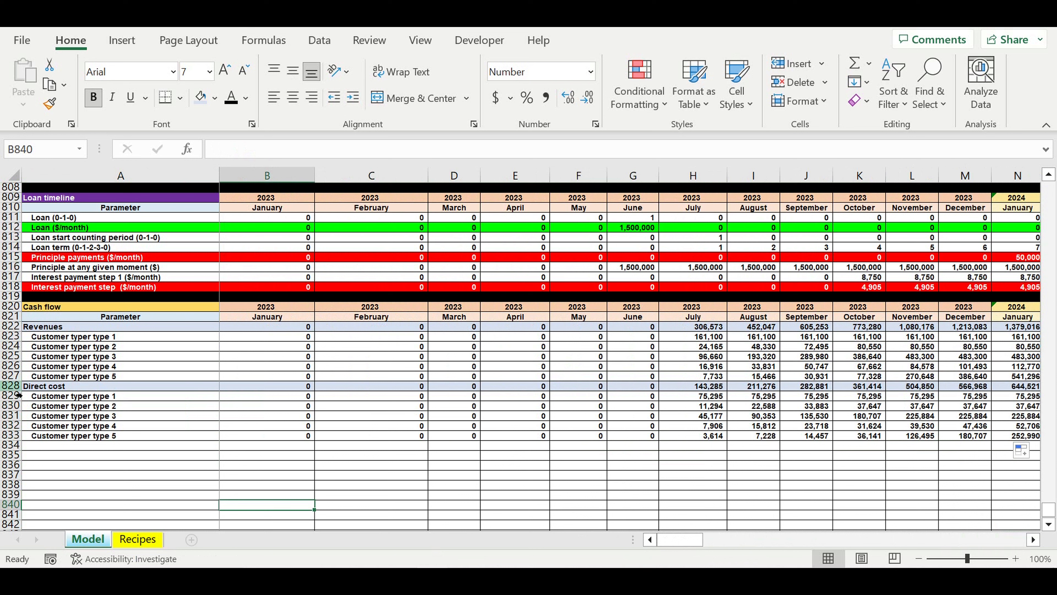
- Copy the Direct cost row 828 into row 834 and rename its label as Payroll
click(12, 386)
key(ctrl+c)
click(48, 449)
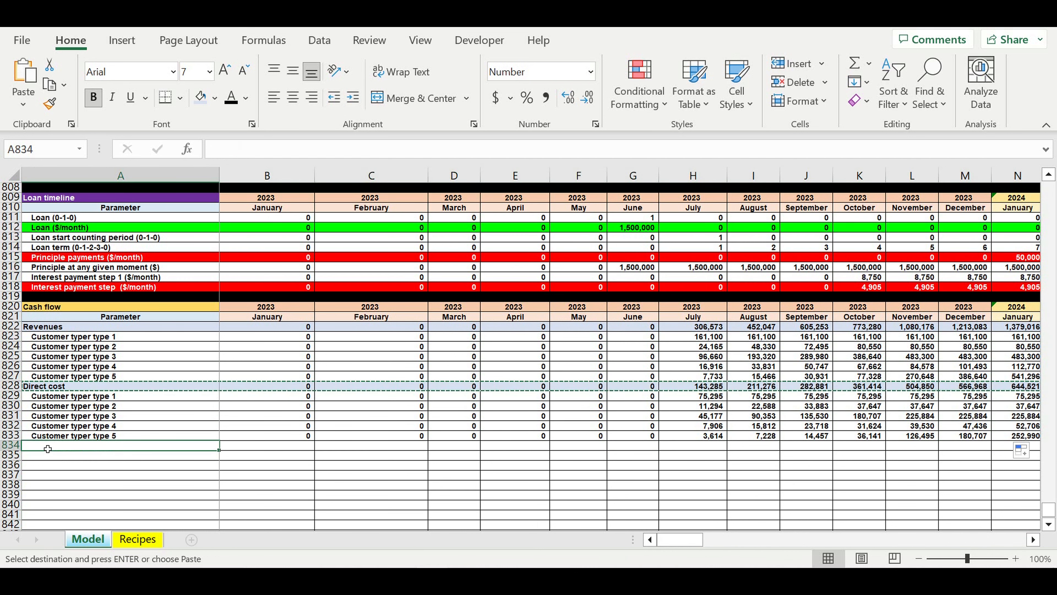
key(ctrl+v)
key(Down)
key(Down)
key(Down)
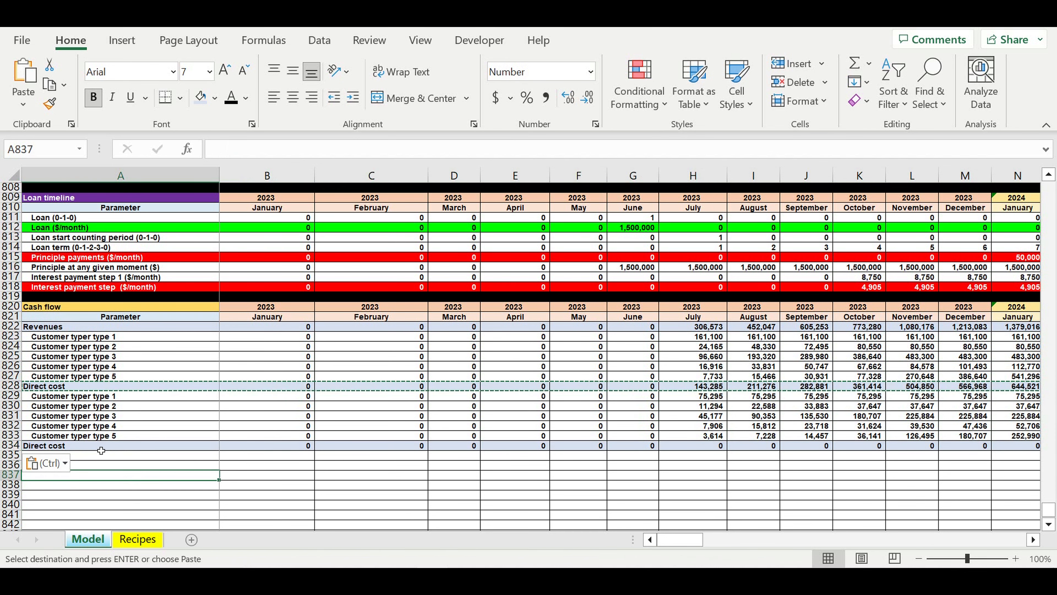
click(101, 448)
text(Parameter)
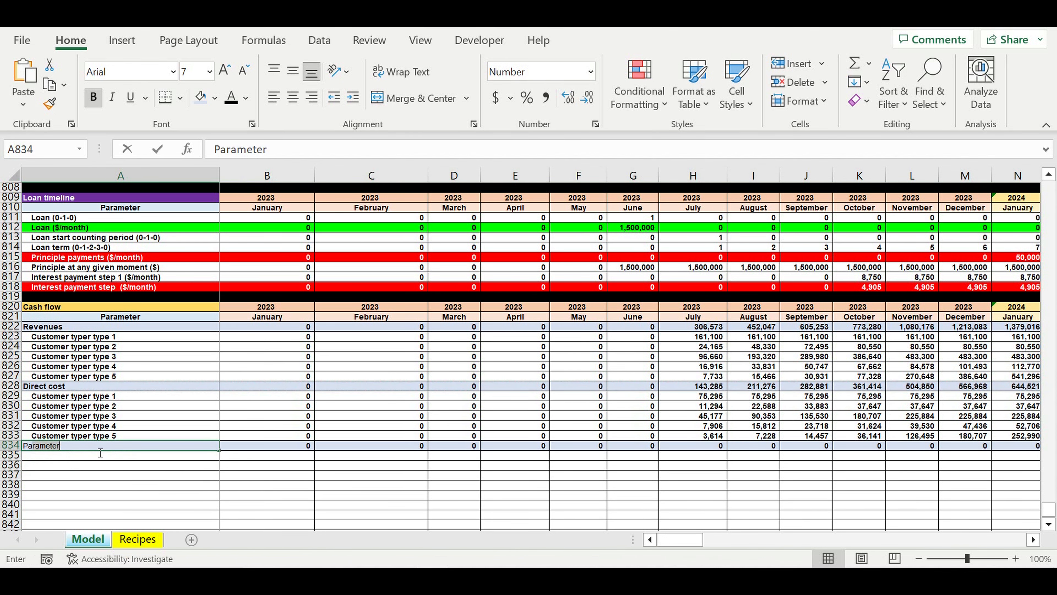
text(yroll)
key(Return)
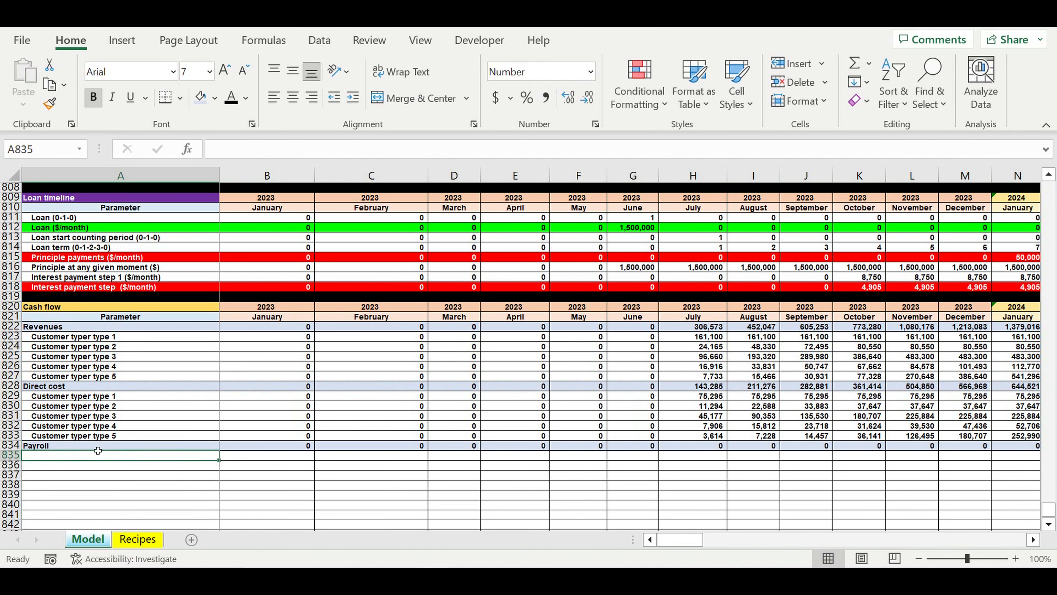
- Link A835 under Payroll to the Position 1 label of the monthly Payroll section with =A735
text(=)
scroll(97, 450, up, 6)
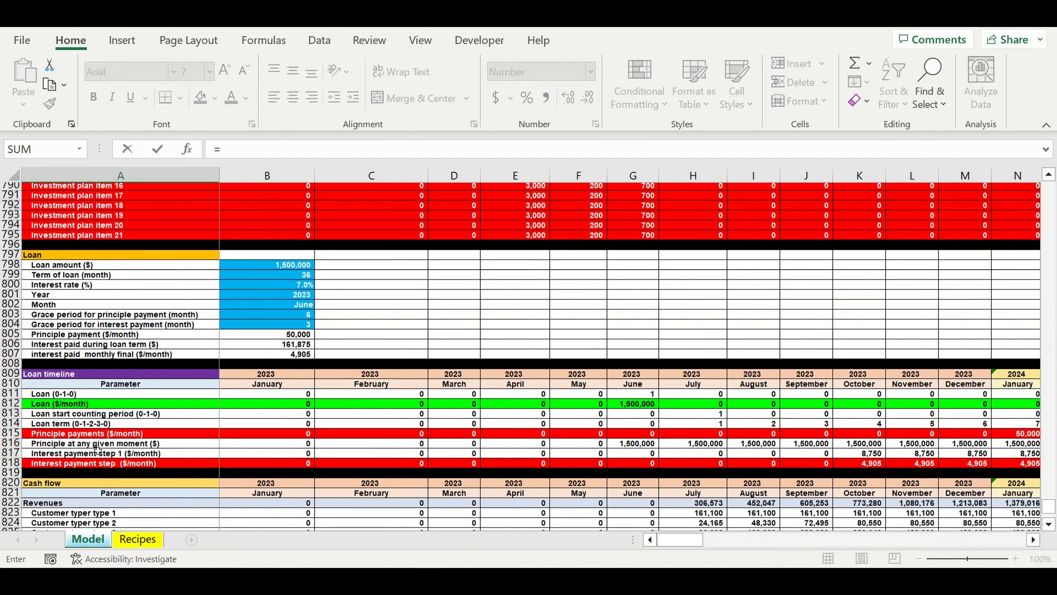
scroll(98, 450, up, 14)
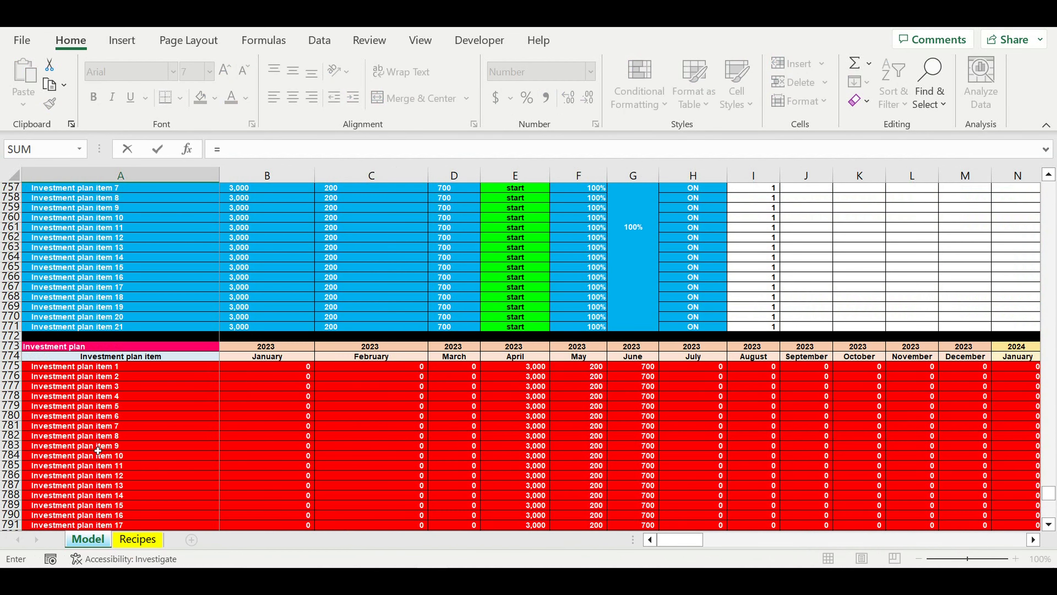
scroll(98, 450, up, 3)
scroll(97, 450, up, 2)
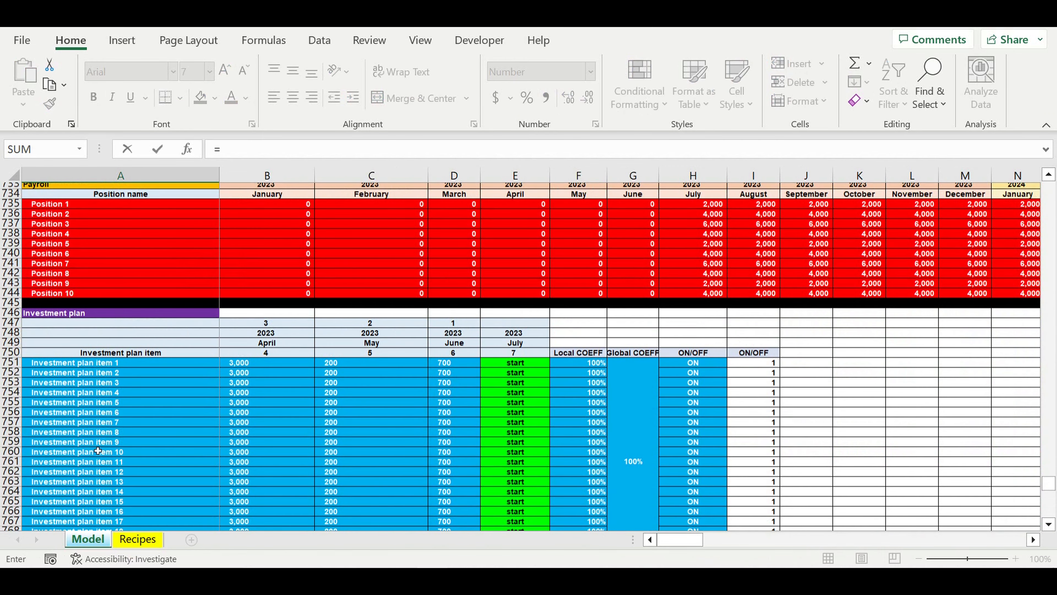
scroll(98, 450, up, 3)
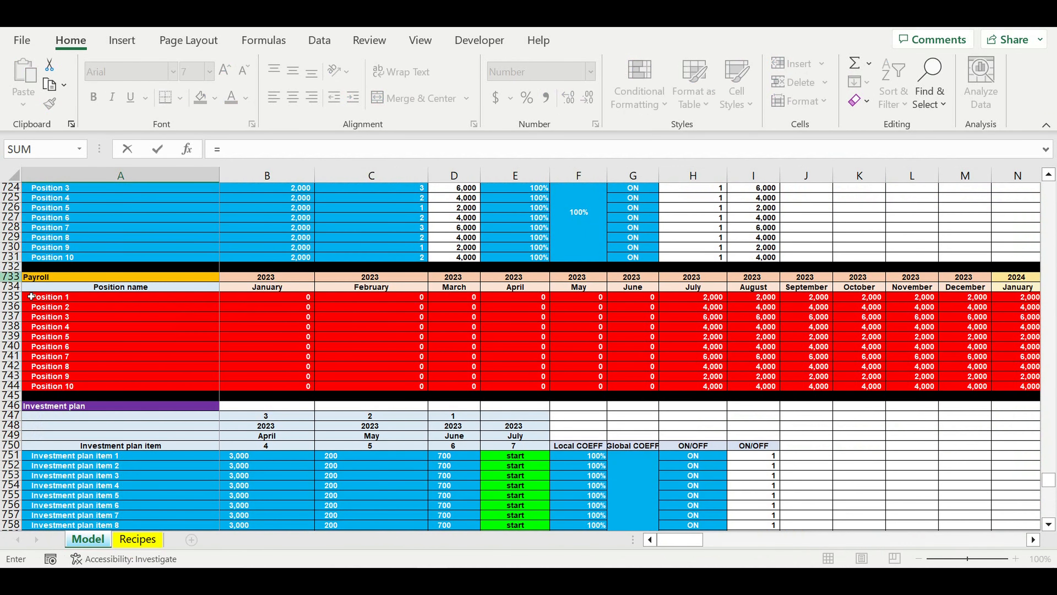
click(54, 300)
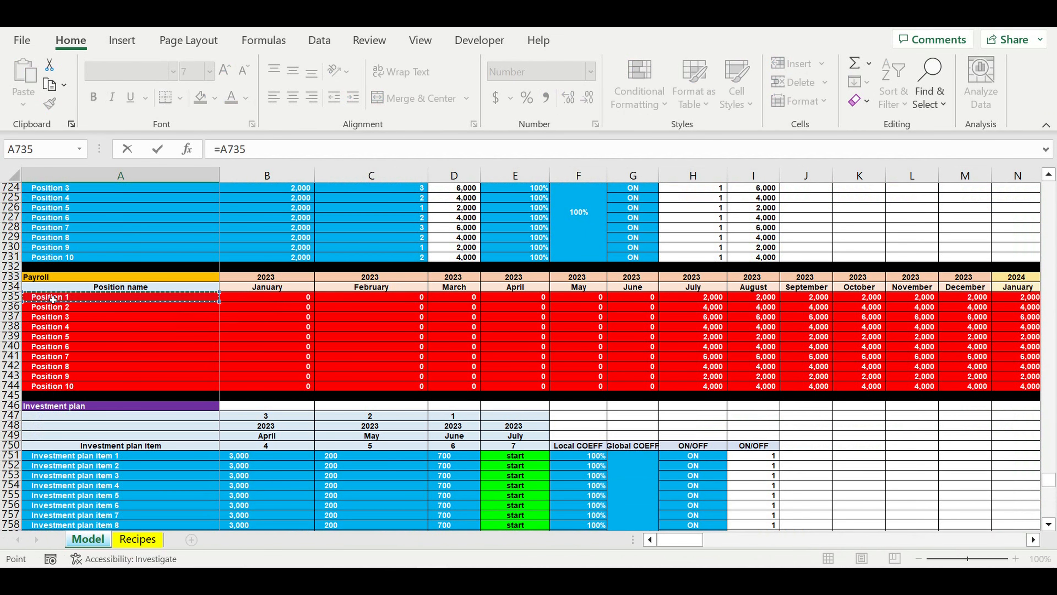
key(Return)
scroll(176, 440, down, 4)
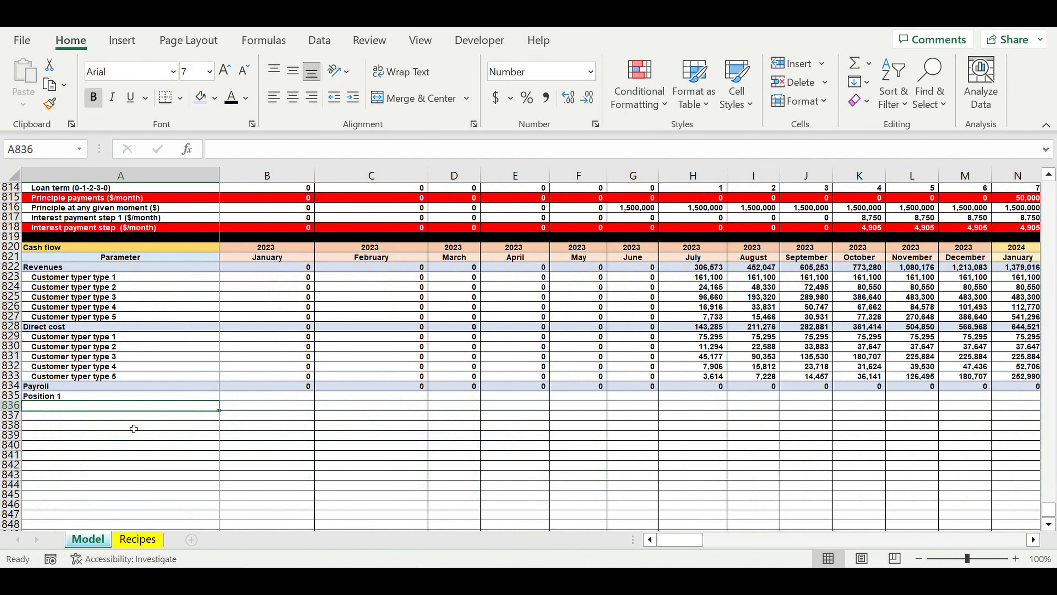
- Fill the A835 link down to row 844 and across to column B, and indent the position labels in A835:A844
click(119, 398)
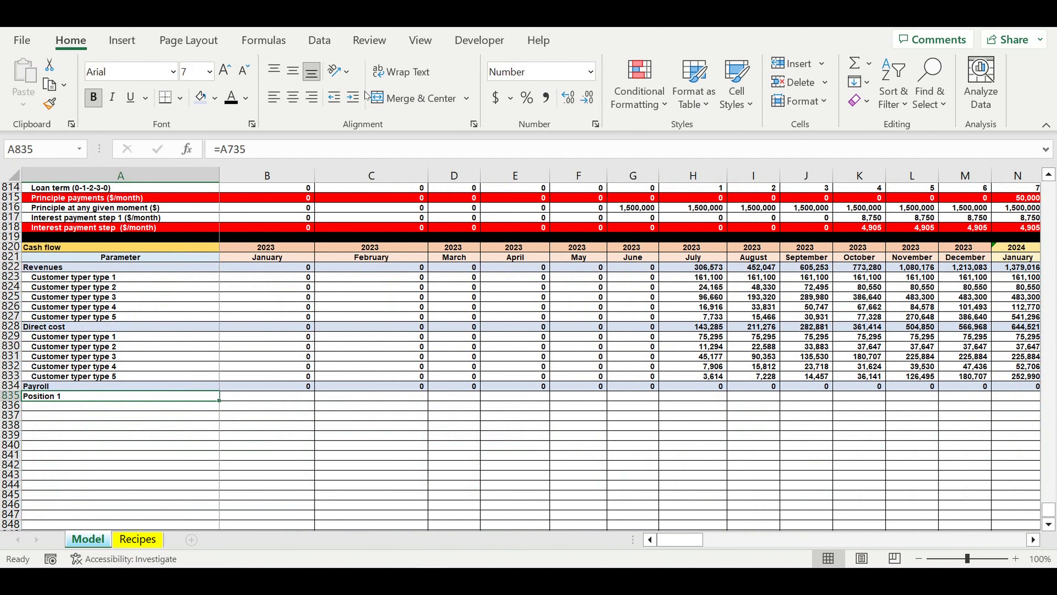
drag(222, 403, 300, 483)
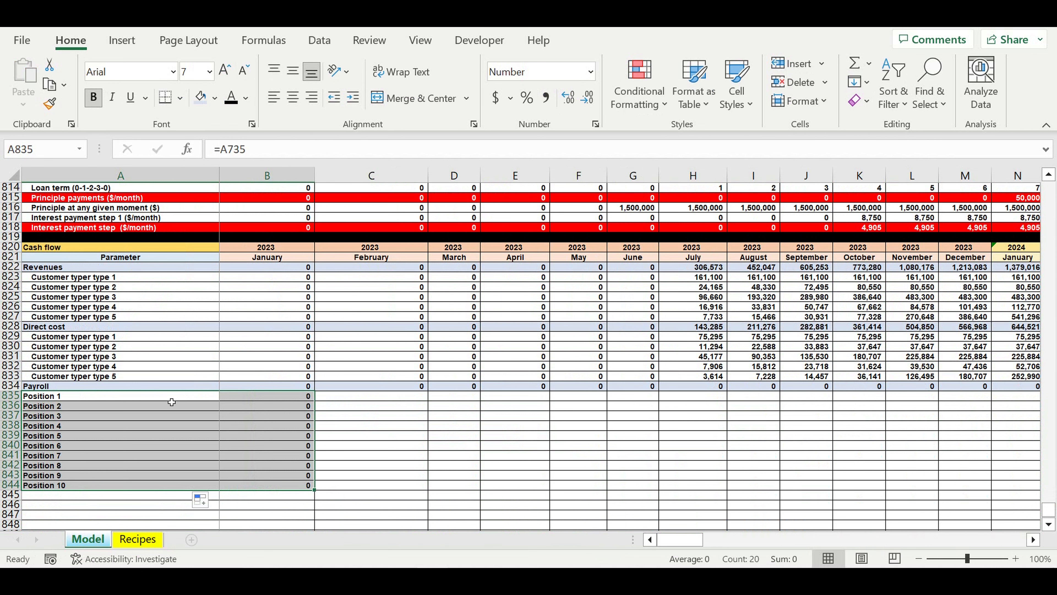
drag(172, 402, 162, 494)
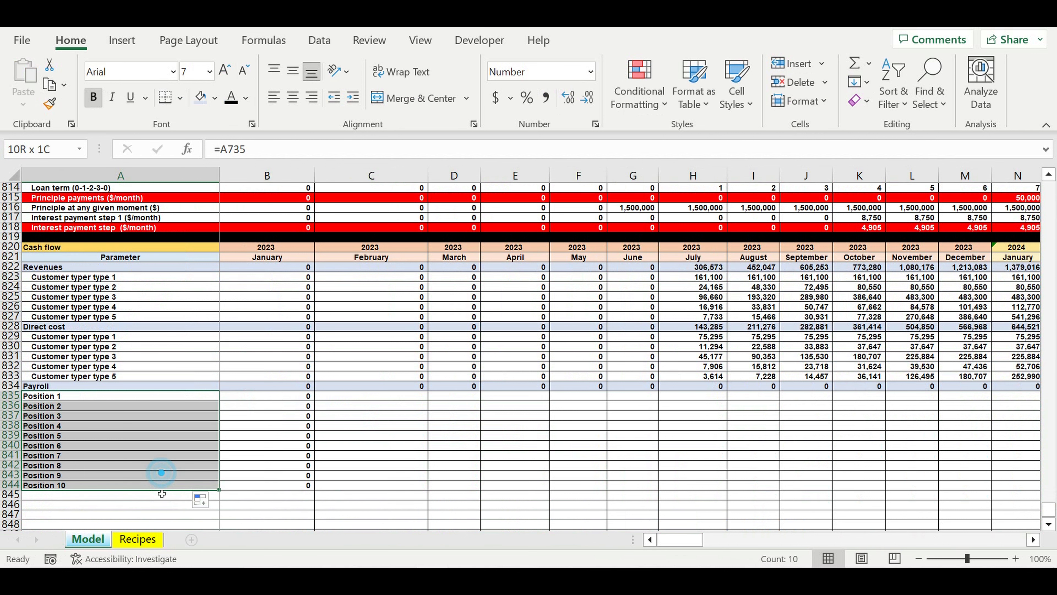
click(352, 102)
- Extend the January payroll total in B834 to cover all ten positions with =SUM(B835:B844)
click(287, 386)
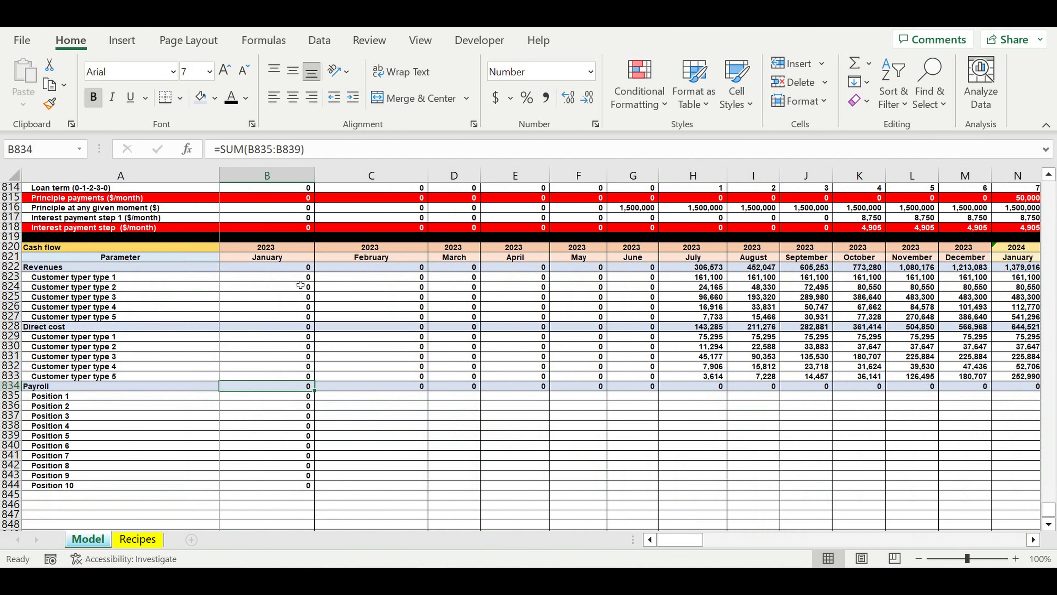
key(F2)
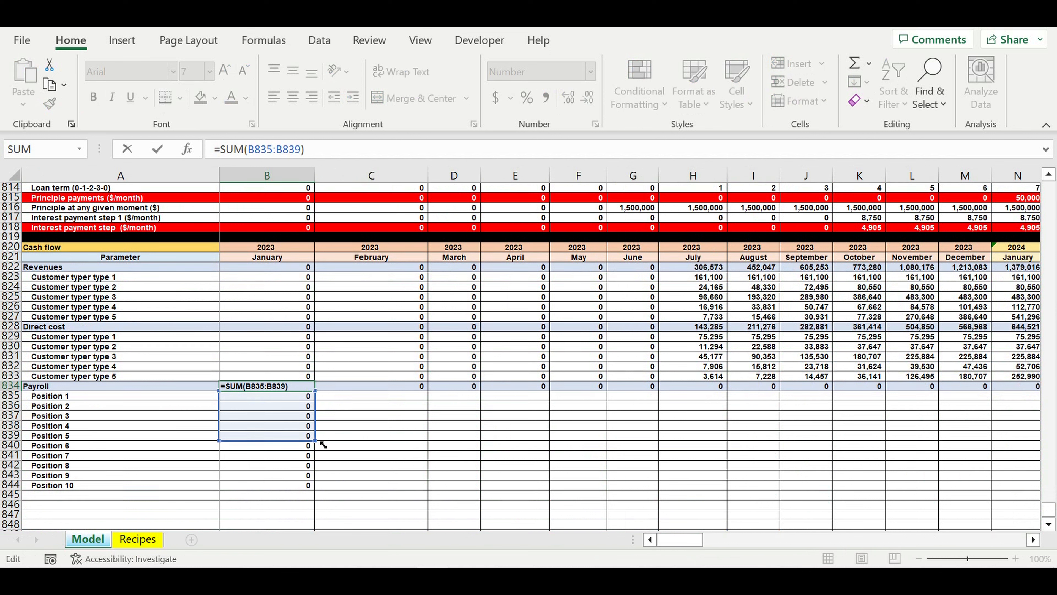
drag(323, 444, 319, 495)
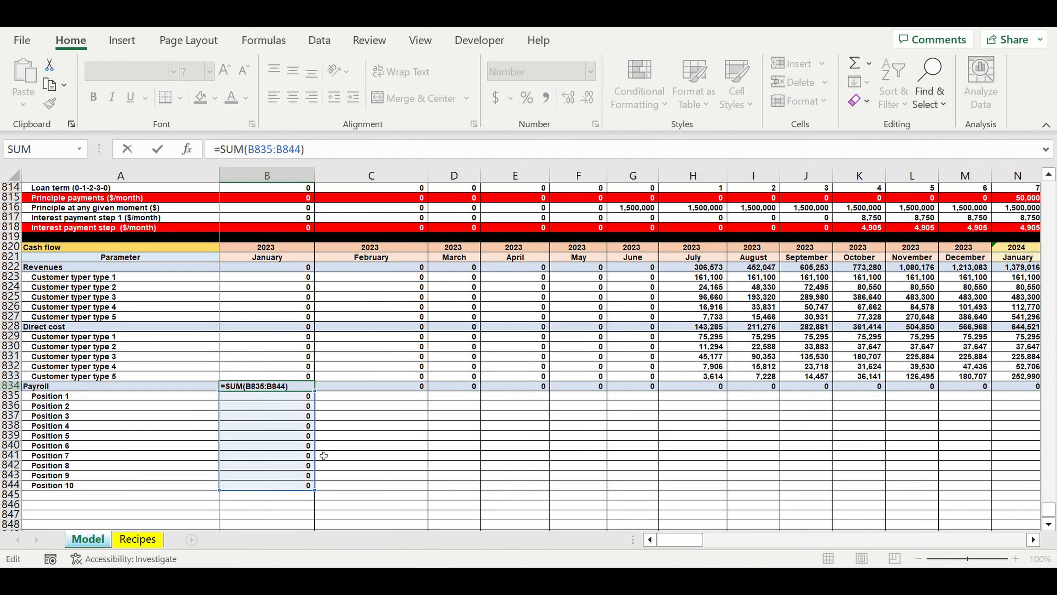
key(Return)
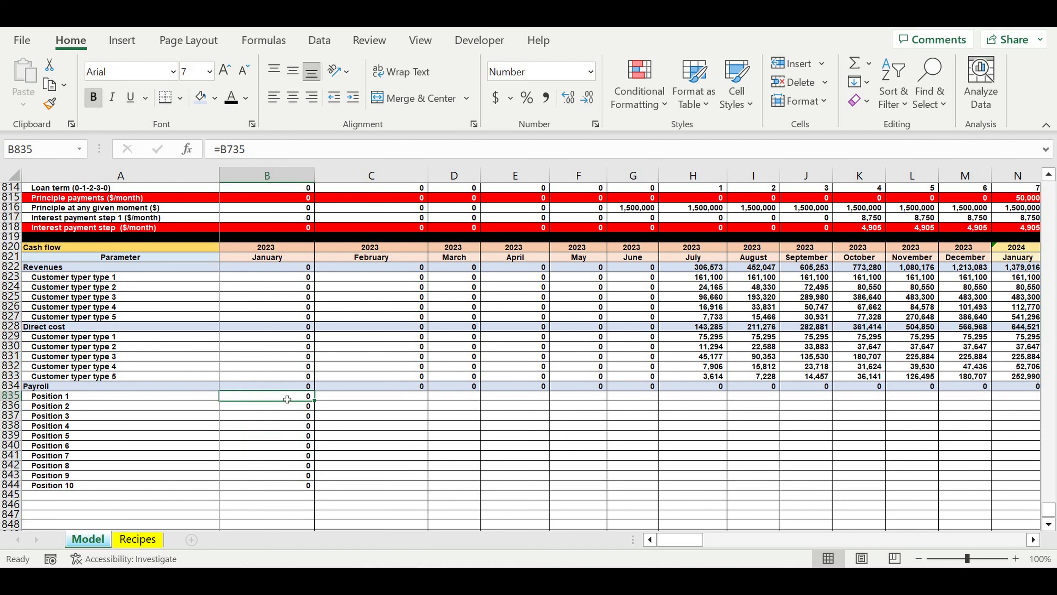
- Fill the payroll formulas in B834:B844 across all months to December 2032 in column DQ, and return to column B
mouse_move(286, 386)
mouse_down()
mouse_move(271, 476)
mouse_move(279, 490)
mouse_move(1008, 490)
mouse_move(853, 489)
mouse_move(1007, 489)
mouse_move(957, 490)
mouse_move(977, 489)
mouse_move(960, 399)
mouse_move(902, 401)
mouse_move(936, 427)
mouse_up()
click(936, 427)
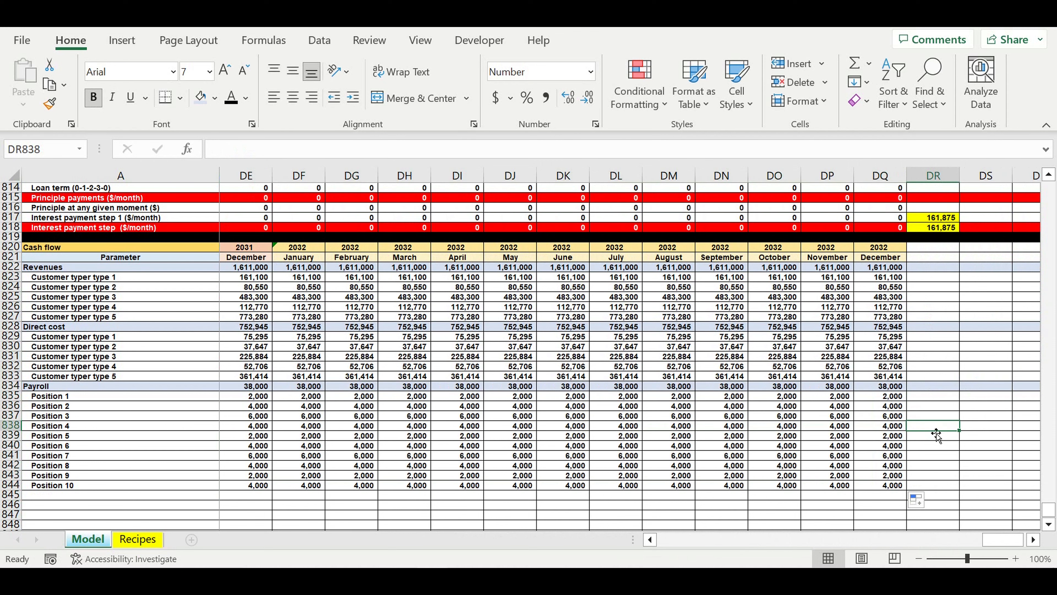
drag(1003, 539, 952, 540)
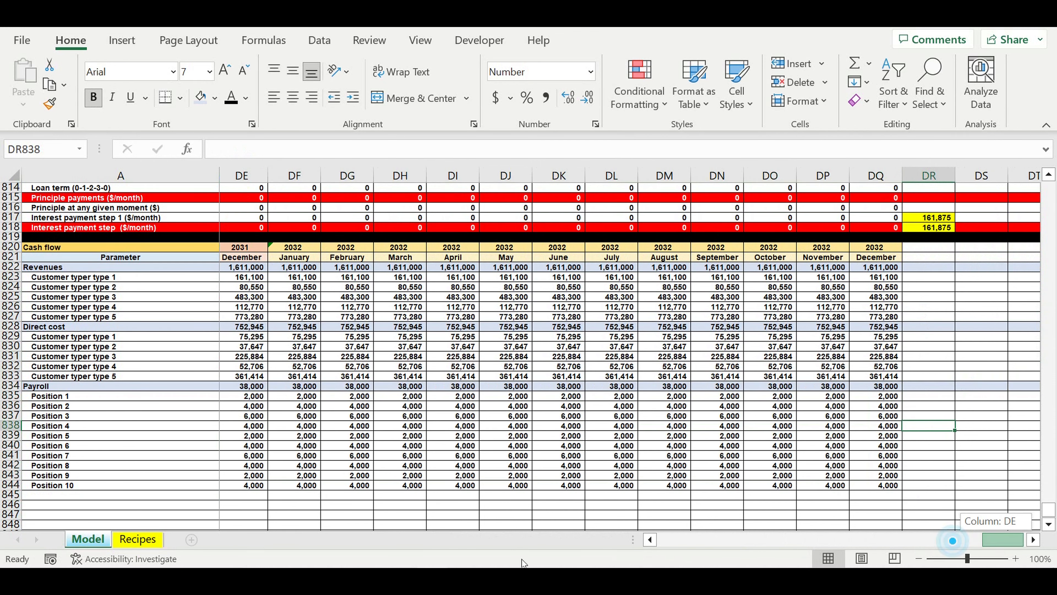
drag(524, 563, 473, 508)
click(722, 537)
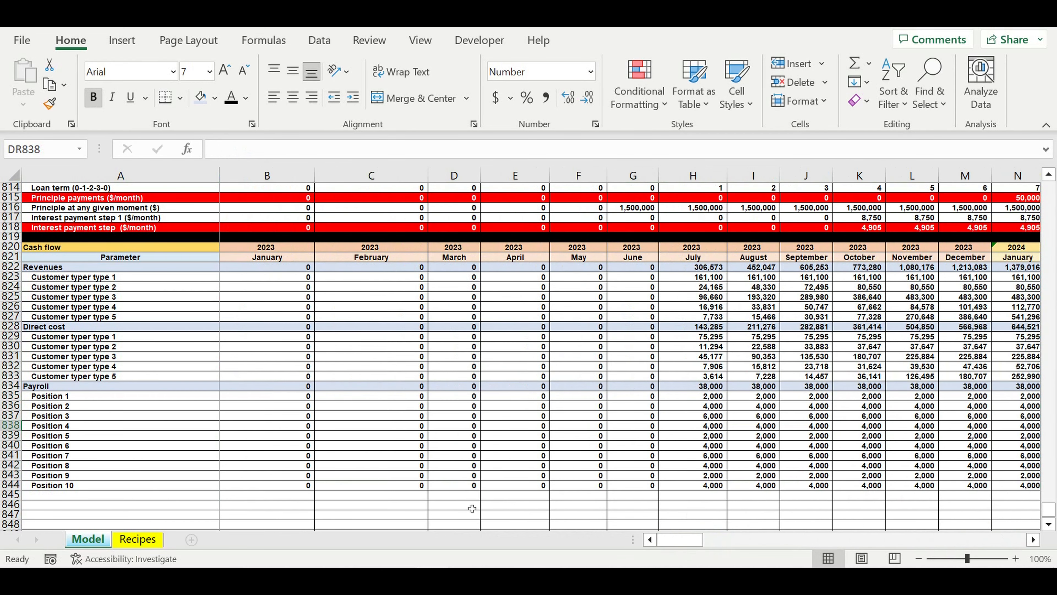
- Copy the Payroll total row 834 to row 845 and rename its label in A845 as Fixed cost
click(449, 500)
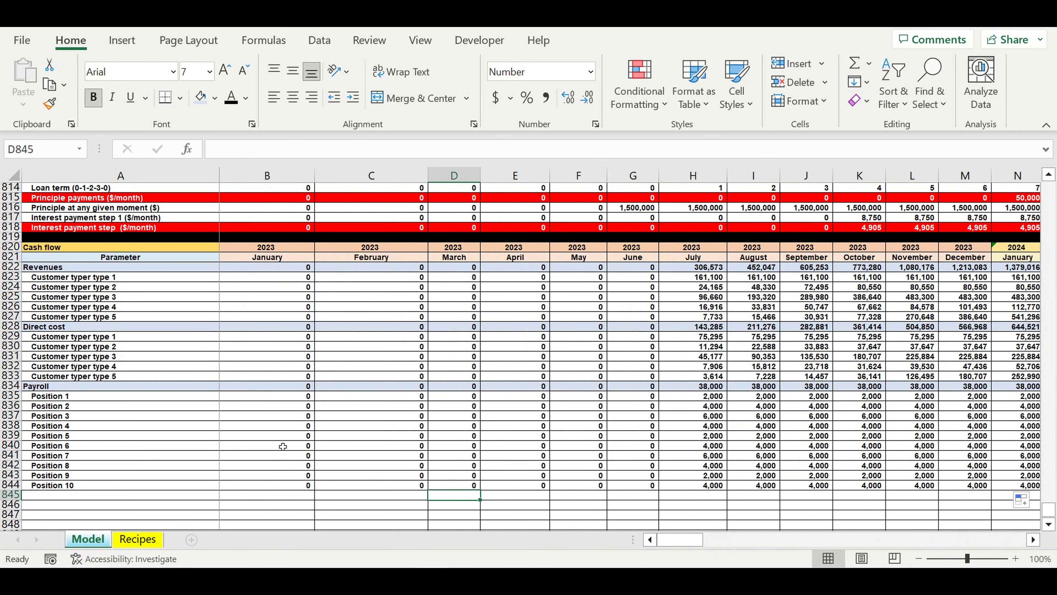
scroll(282, 446, down, 2)
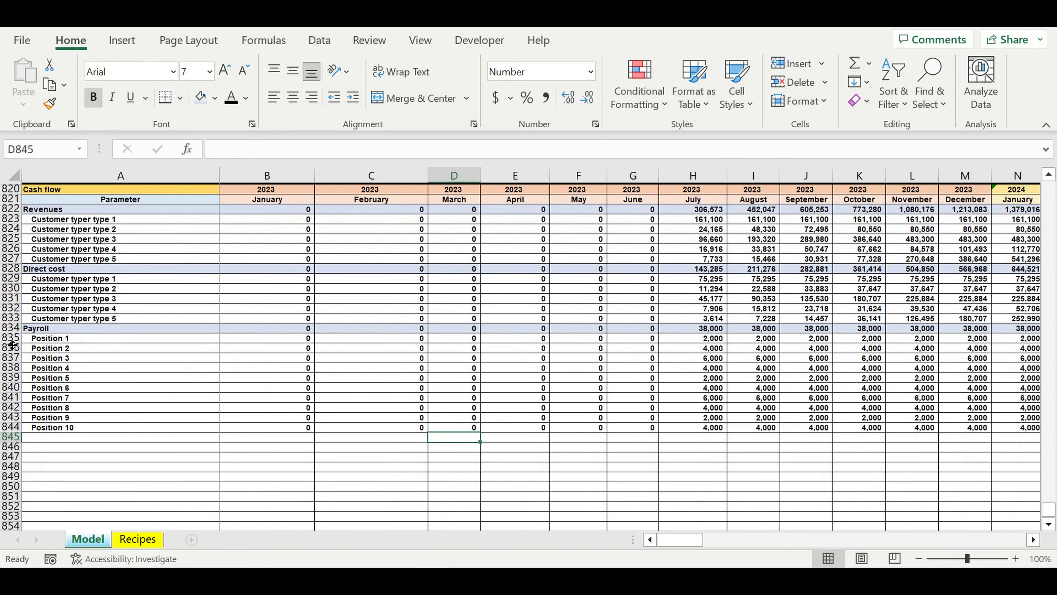
click(11, 328)
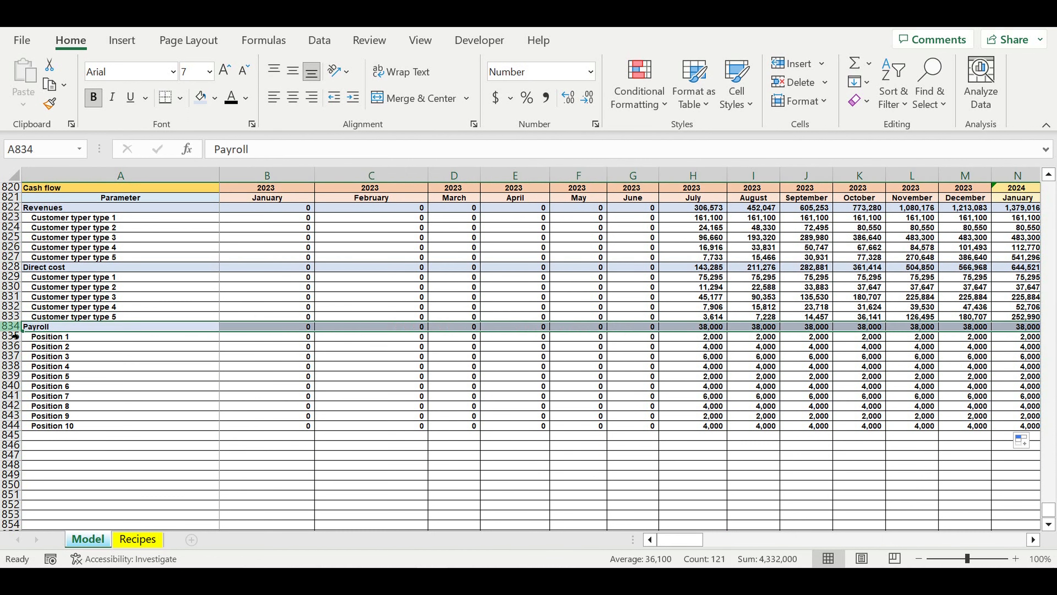
key(ctrl+c)
click(66, 435)
key(ctrl+v)
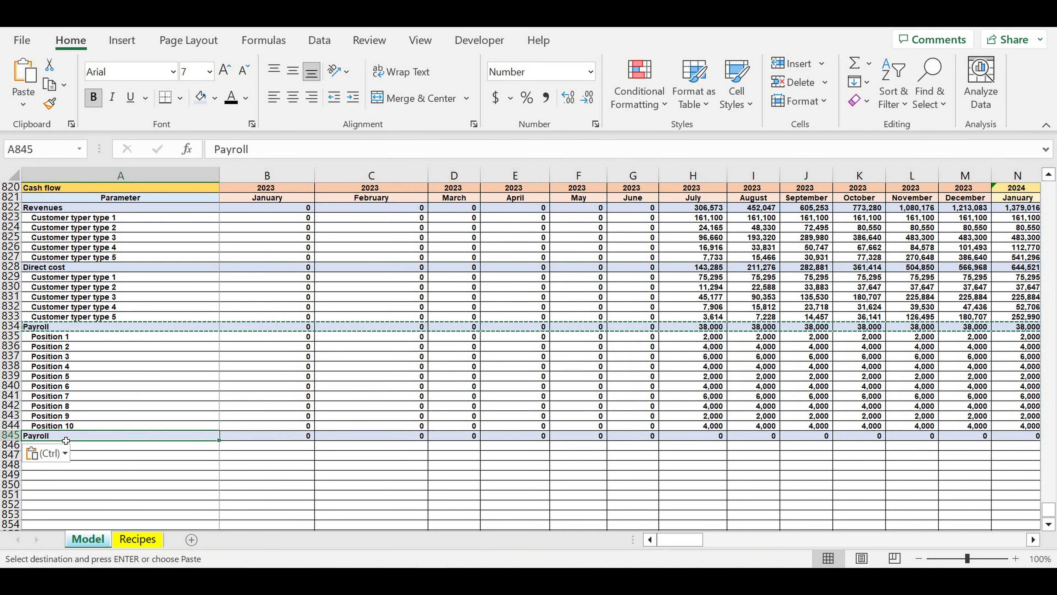
text(Fixed cost)
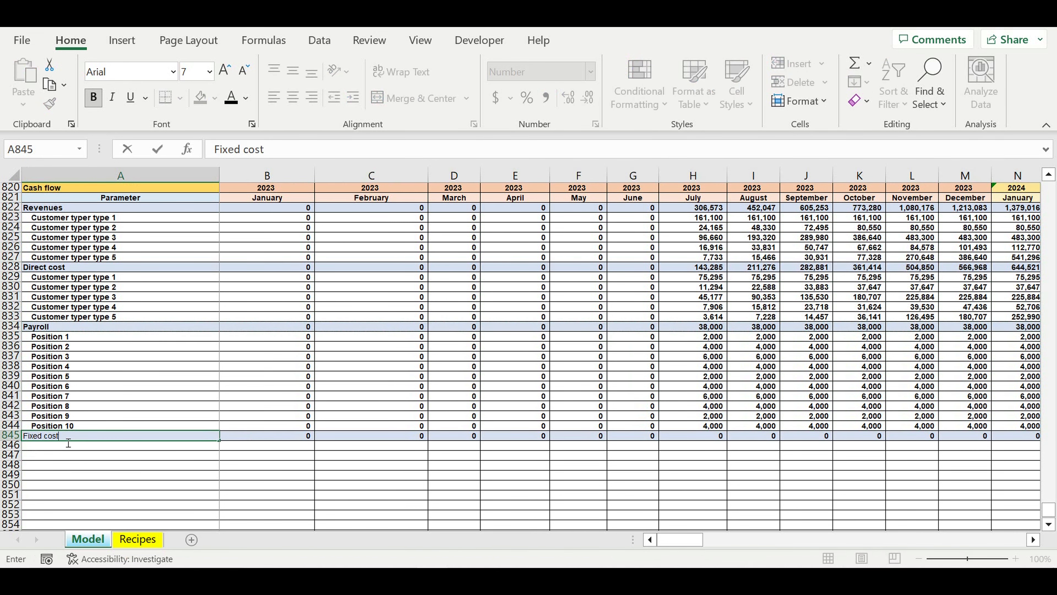
key(Return)
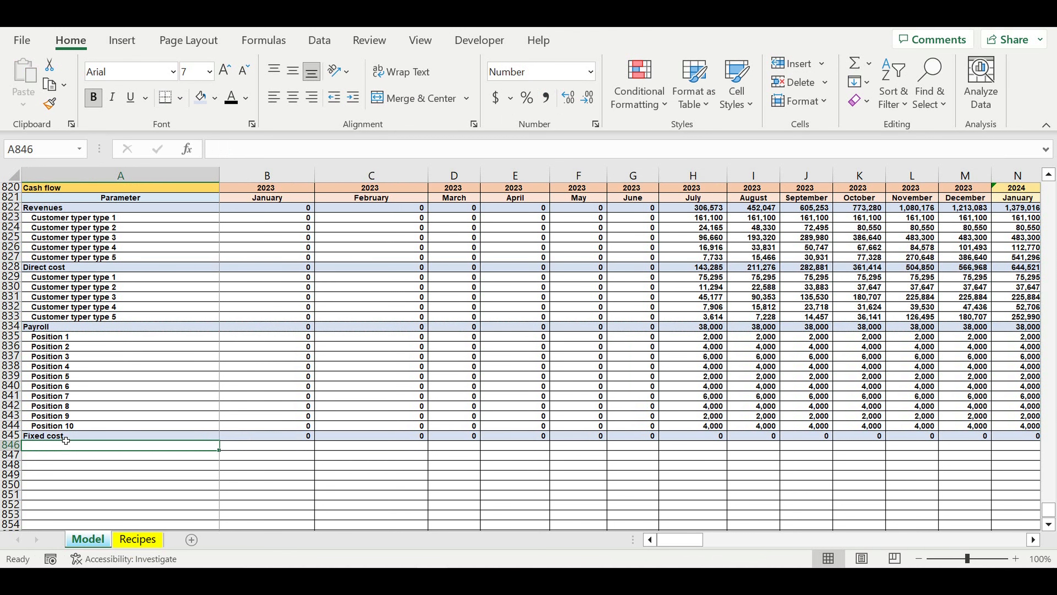
- Link A846 under Fixed cost to the Fixed cost item 1 label of the monthly Fixed costs section with =A709
text(=)
scroll(66, 437, up, 20)
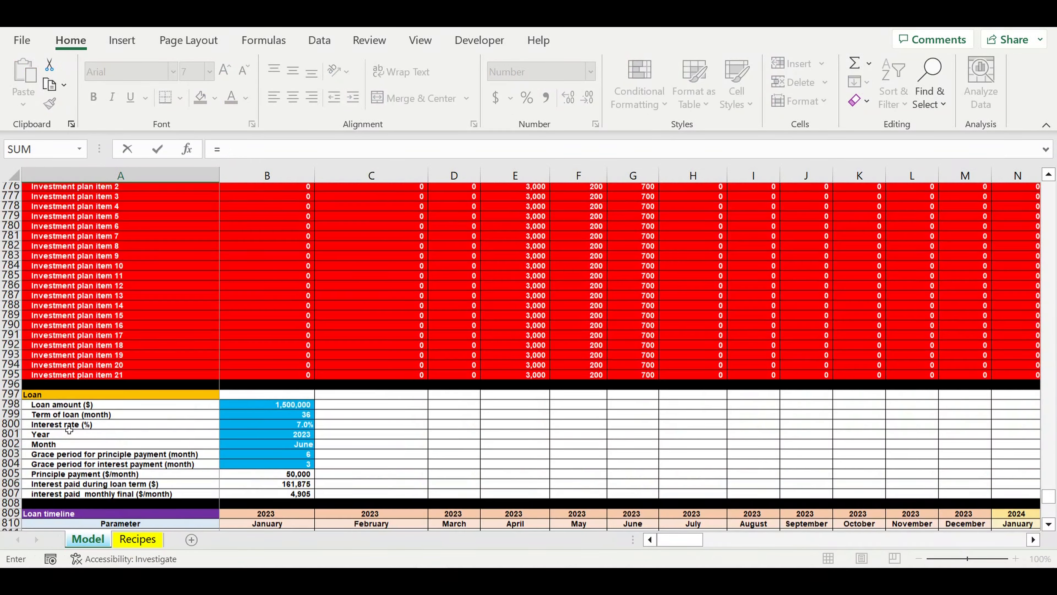
scroll(69, 430, up, 7)
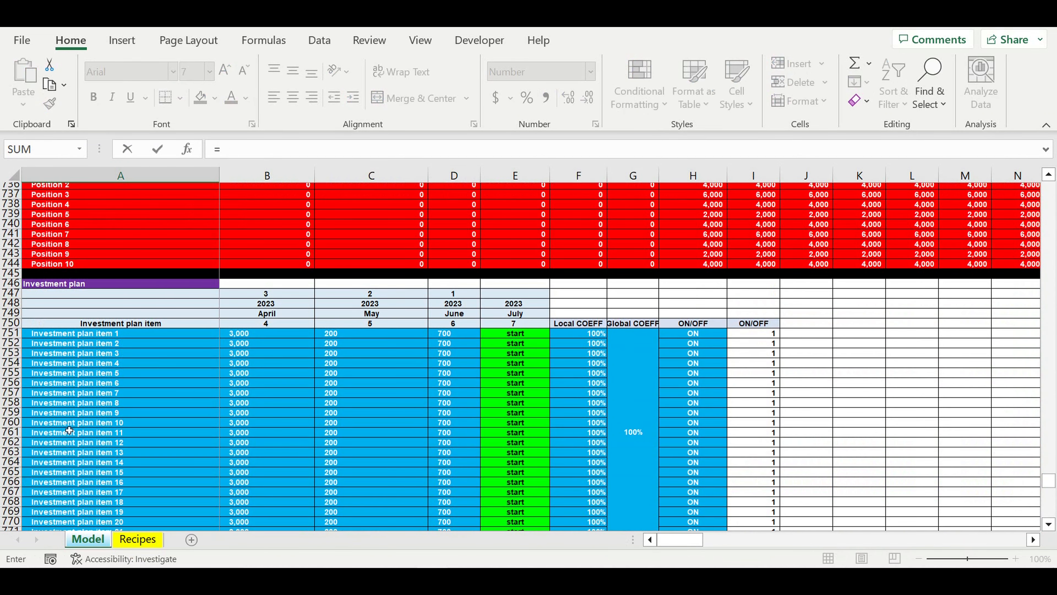
scroll(69, 430, up, 20)
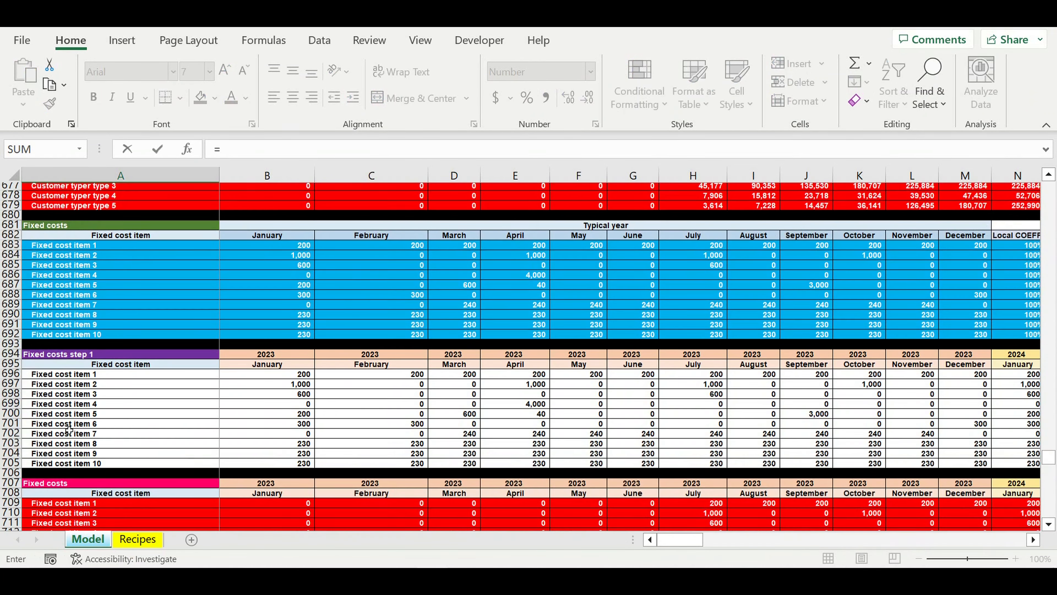
scroll(69, 430, down, 4)
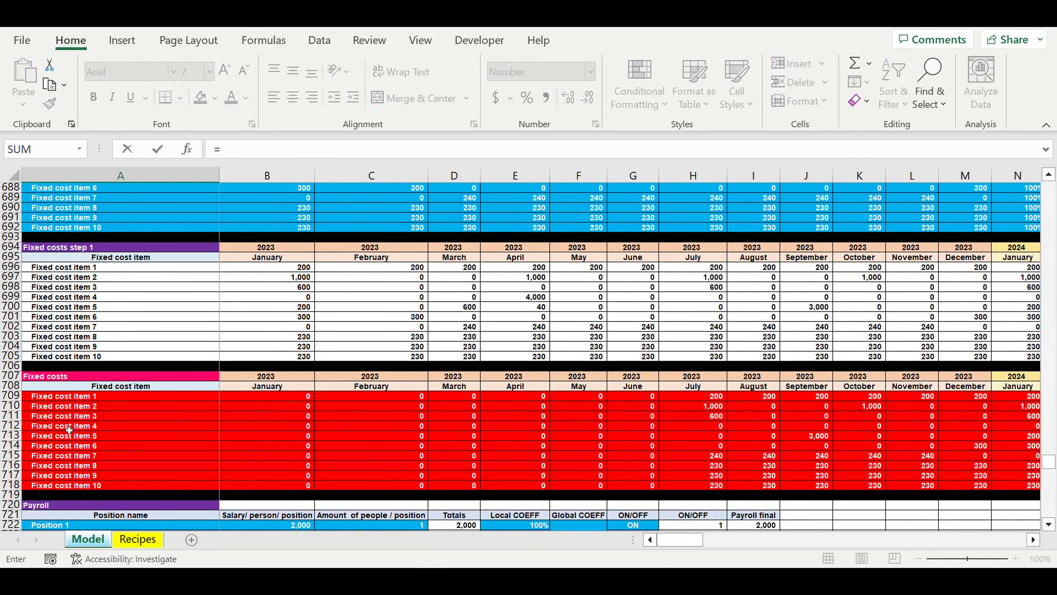
click(46, 396)
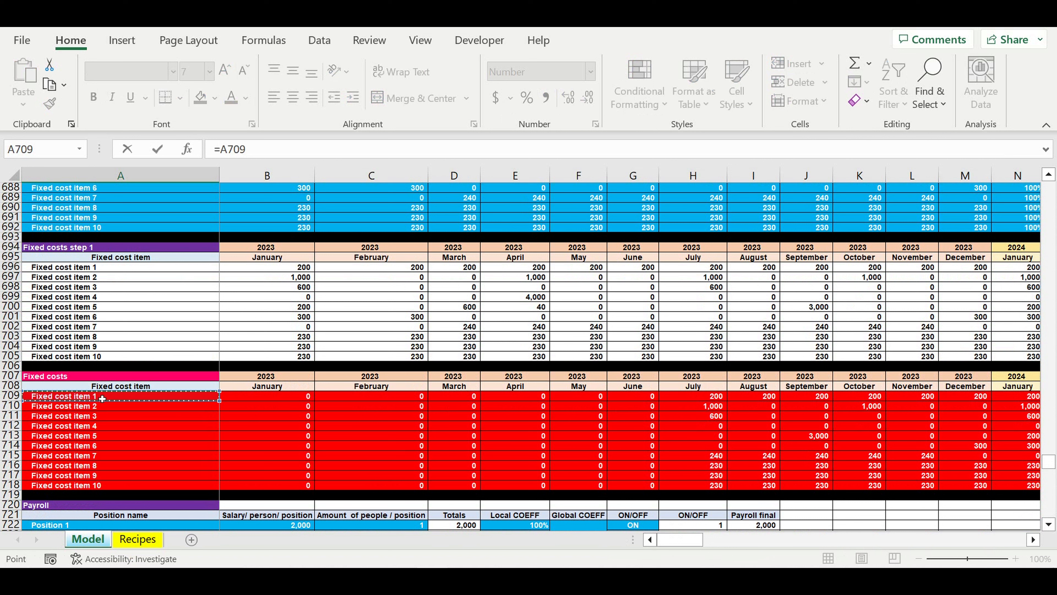
key(Return)
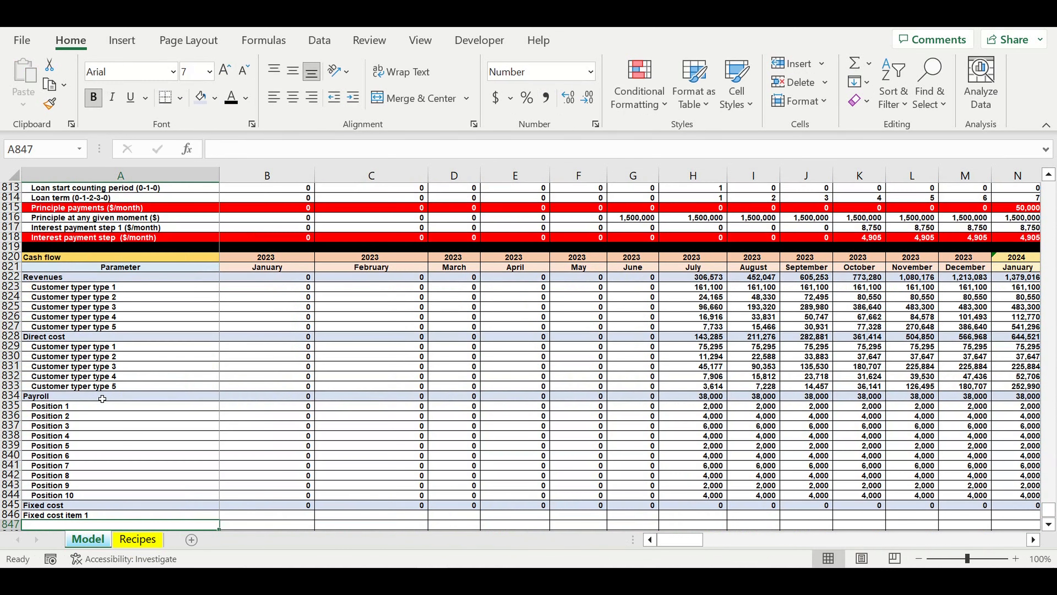
- Indent the label in A846, fill it down through all ten fixed cost items to row 855, and clear the surplus labels in A856:A858
scroll(123, 394, down, 2)
scroll(124, 394, down, 6)
click(117, 273)
click(353, 97)
drag(219, 282, 211, 403)
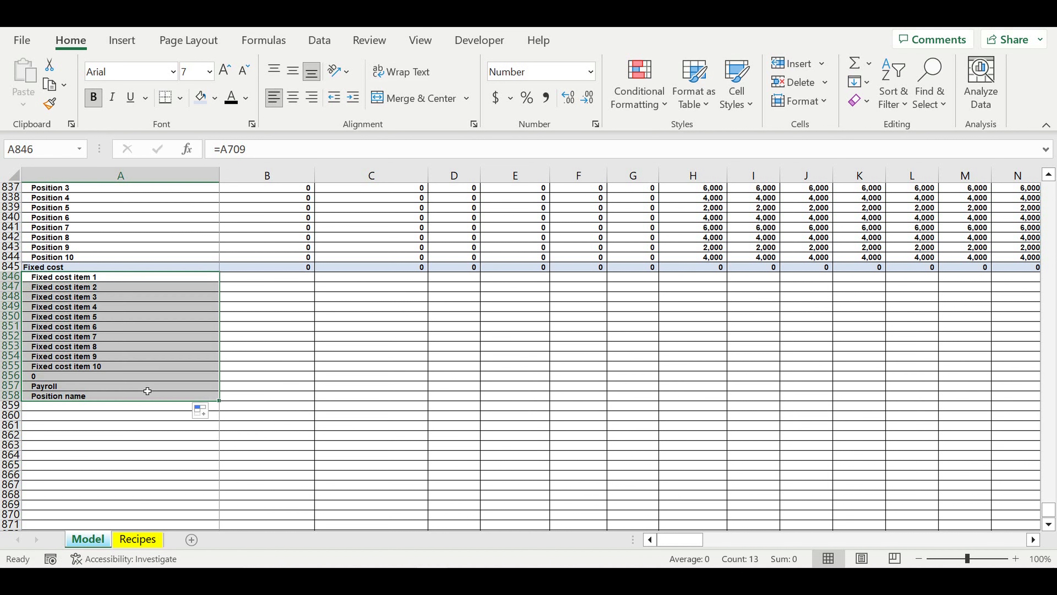
click(111, 374)
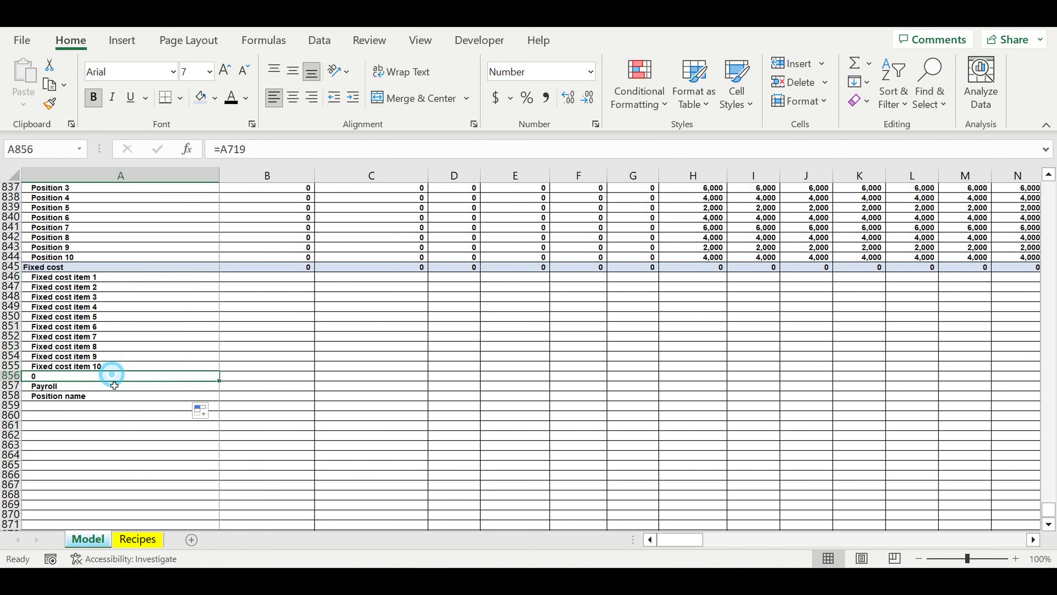
shift+click(111, 396)
key(Delete)
click(272, 317)
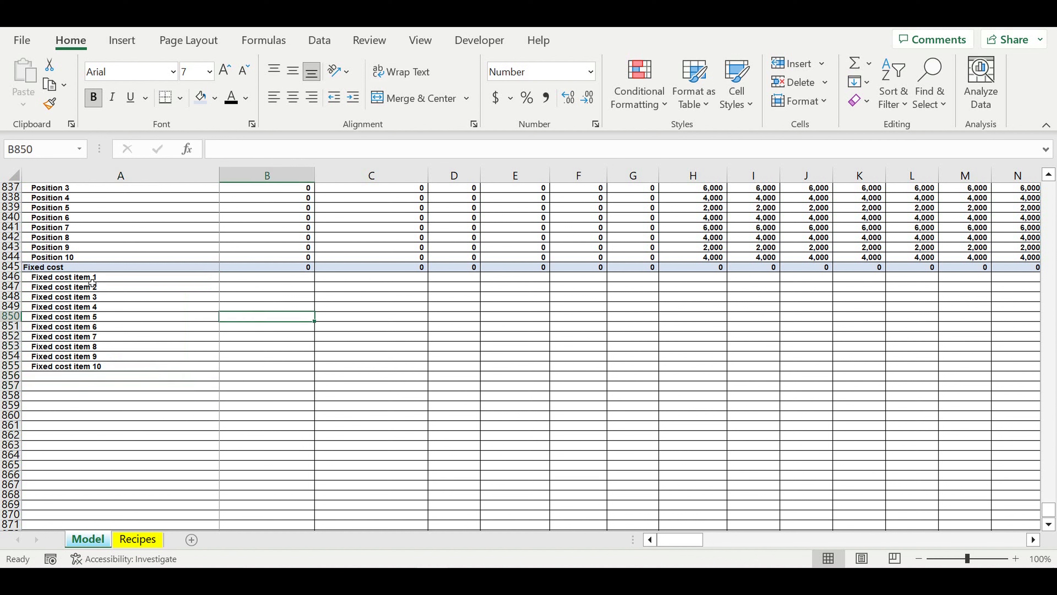
- Fill the fixed cost links in A846:A855 across to column B and right-align B846:B855
drag(93, 284, 96, 366)
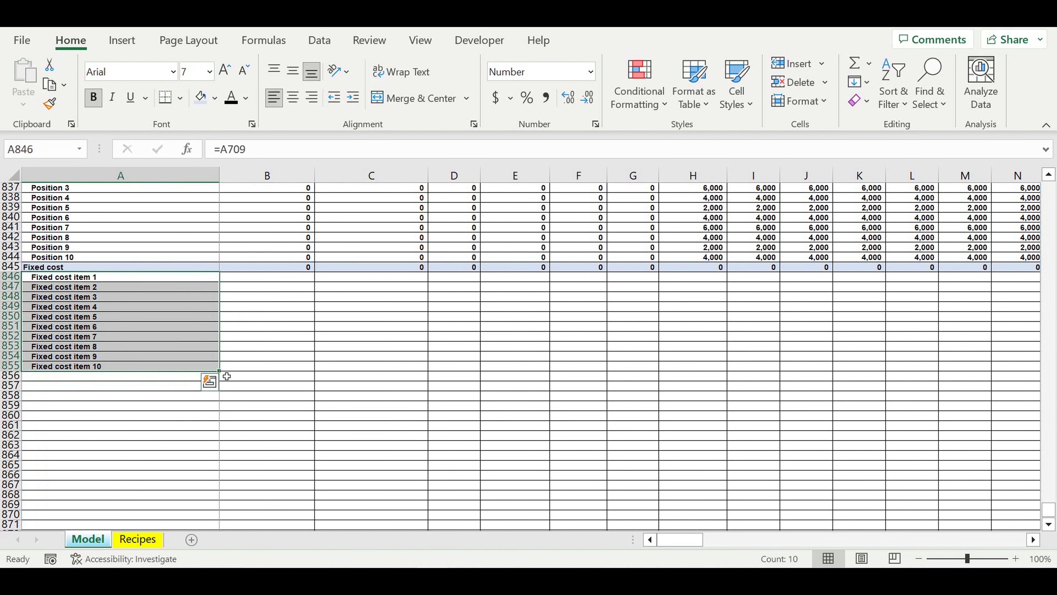
drag(219, 370, 304, 307)
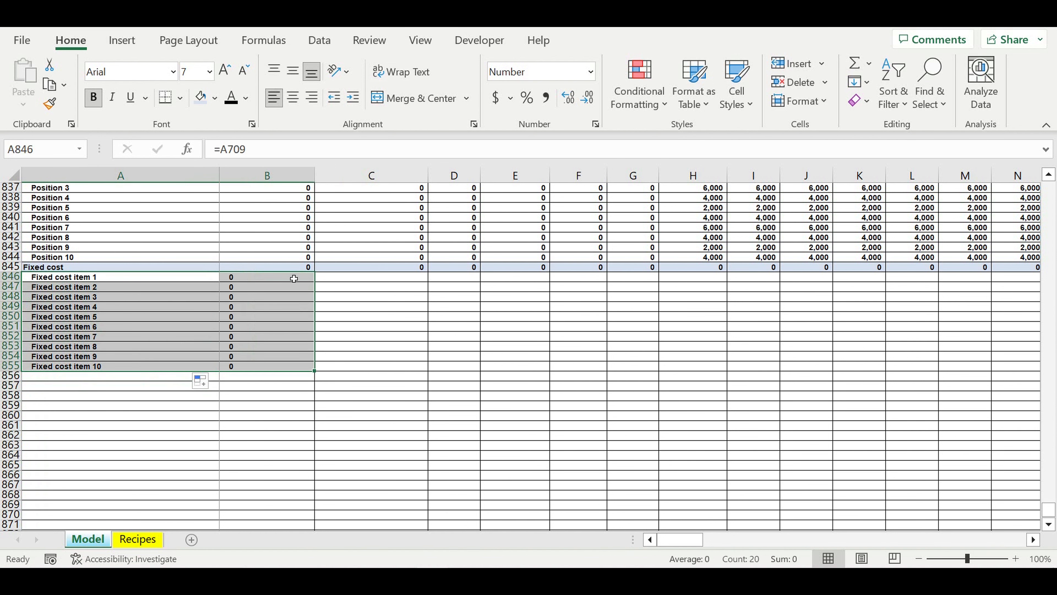
drag(287, 282, 271, 366)
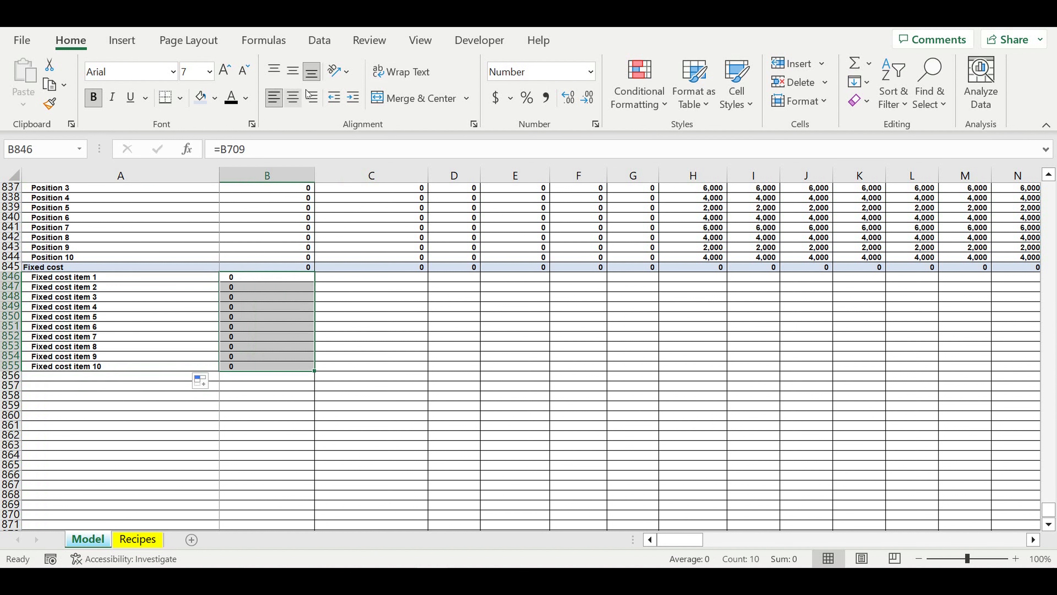
click(313, 97)
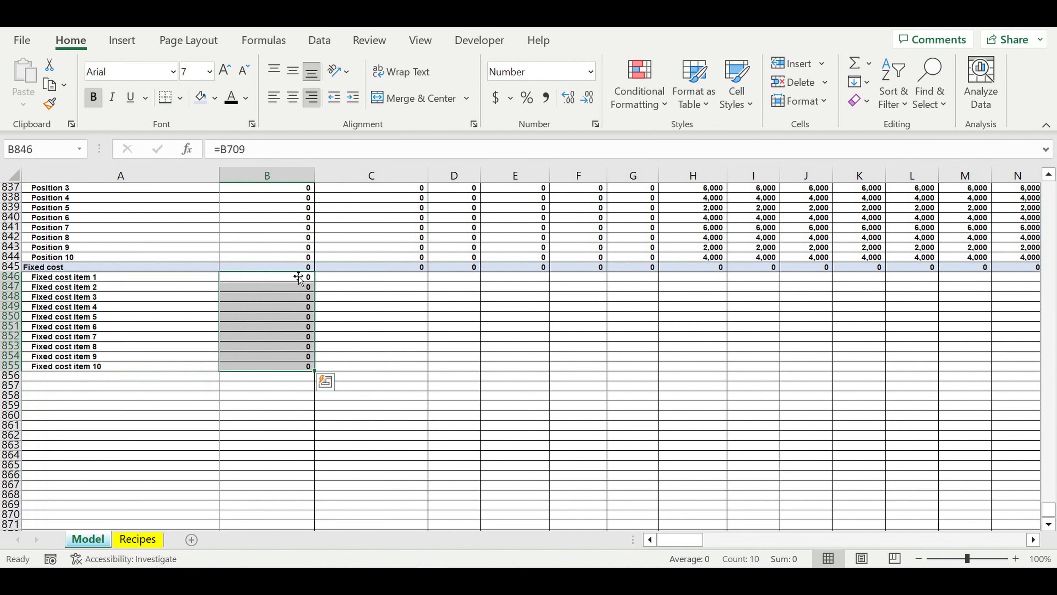
click(287, 267)
key(Down)
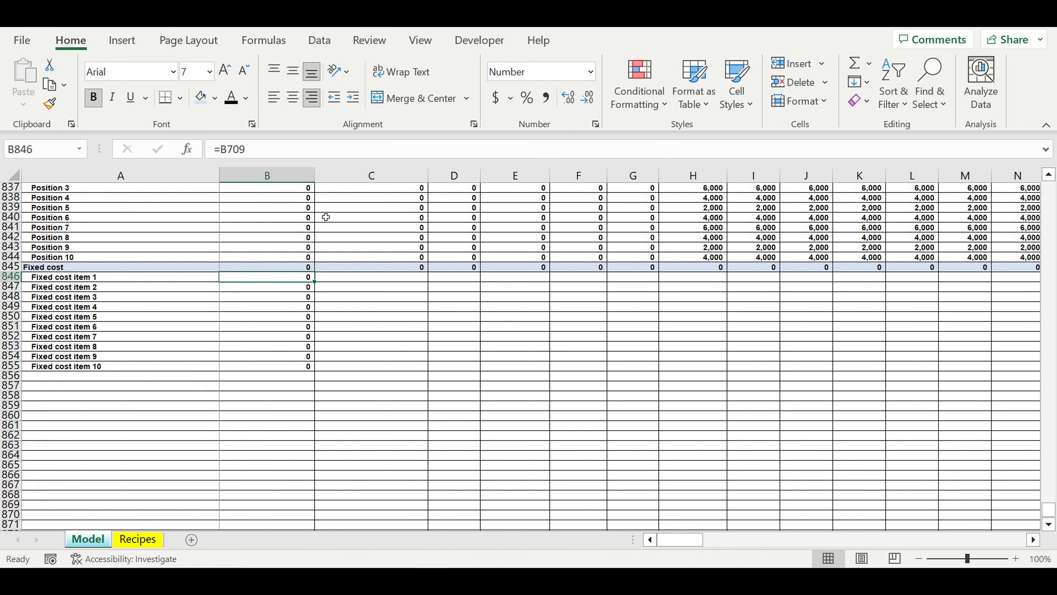
- Fill the fixed cost formulas in B845:B855 across all months to column DQ, and return to column A
drag(287, 271, 295, 367)
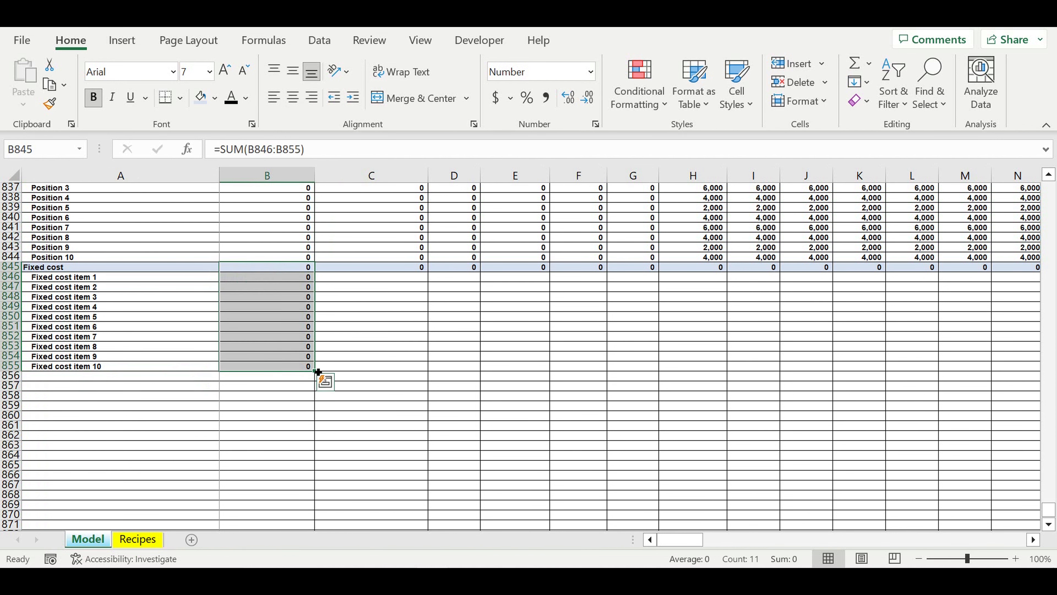
drag(318, 371, 999, 367)
scroll(624, 354, right, 10)
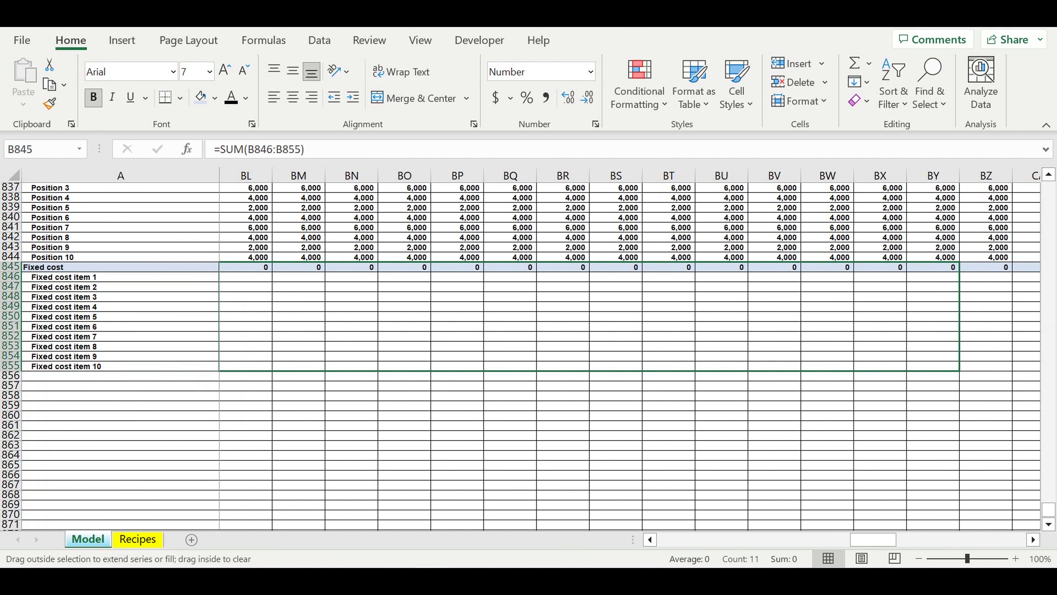
drag(1041, 369, 953, 335)
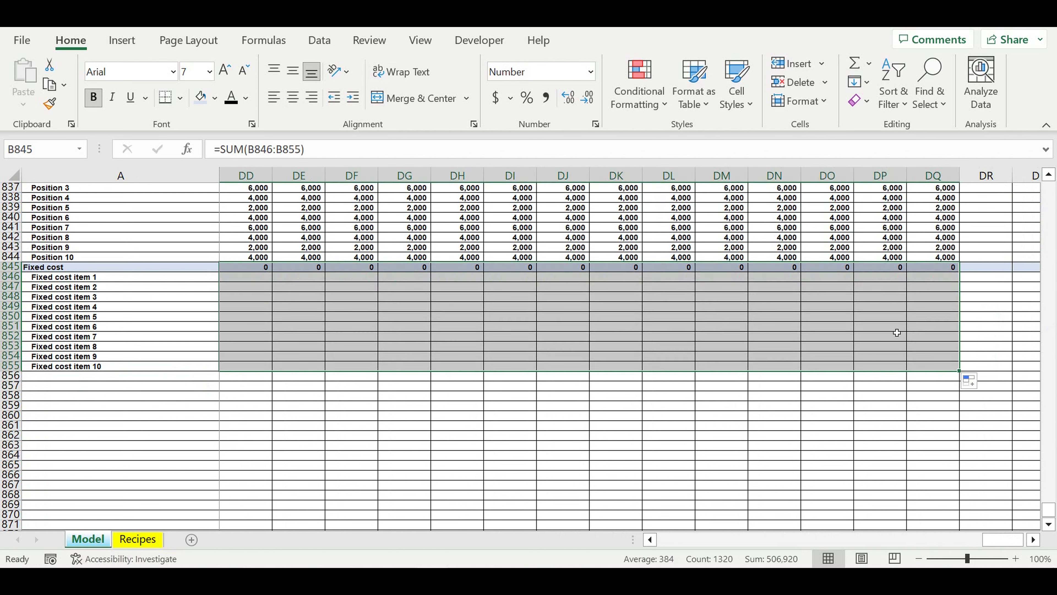
click(817, 415)
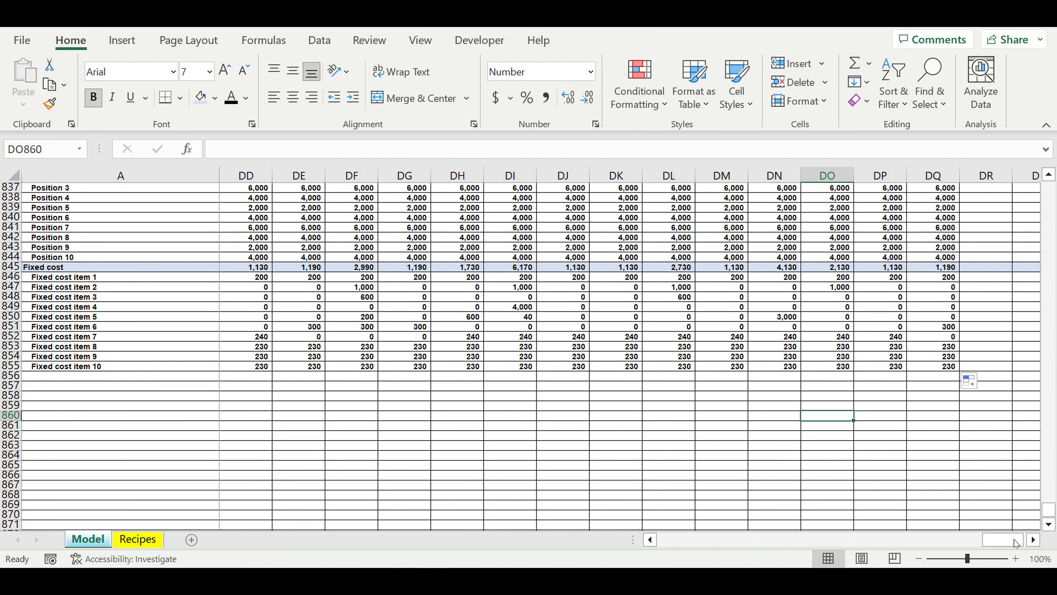
drag(1015, 542, 149, 448)
click(108, 451)
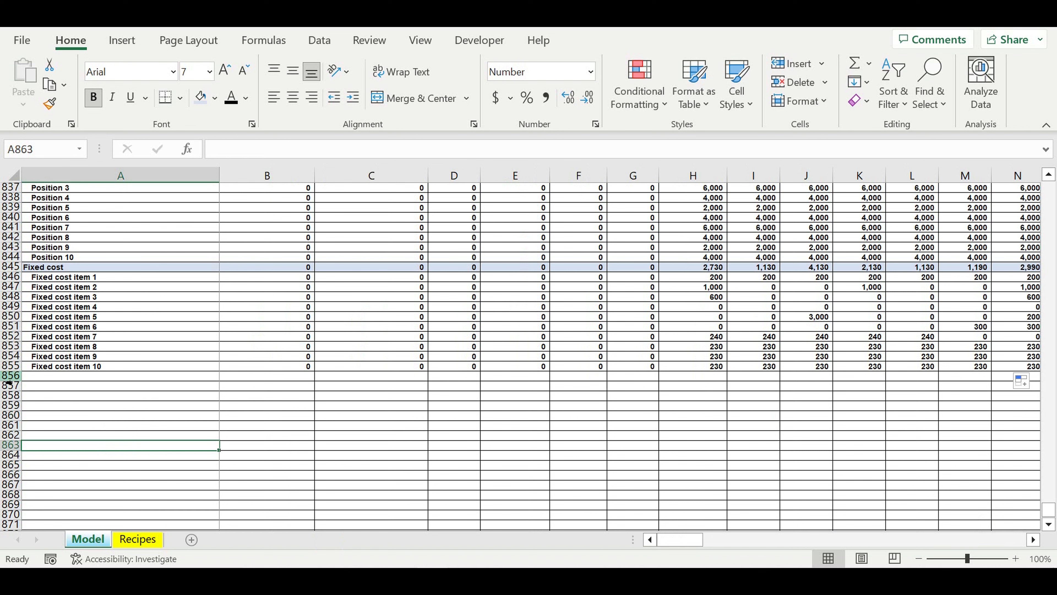
- Copy the Fixed cost total row 845 to row 856 and rename its label in A856 as Taxes
click(14, 269)
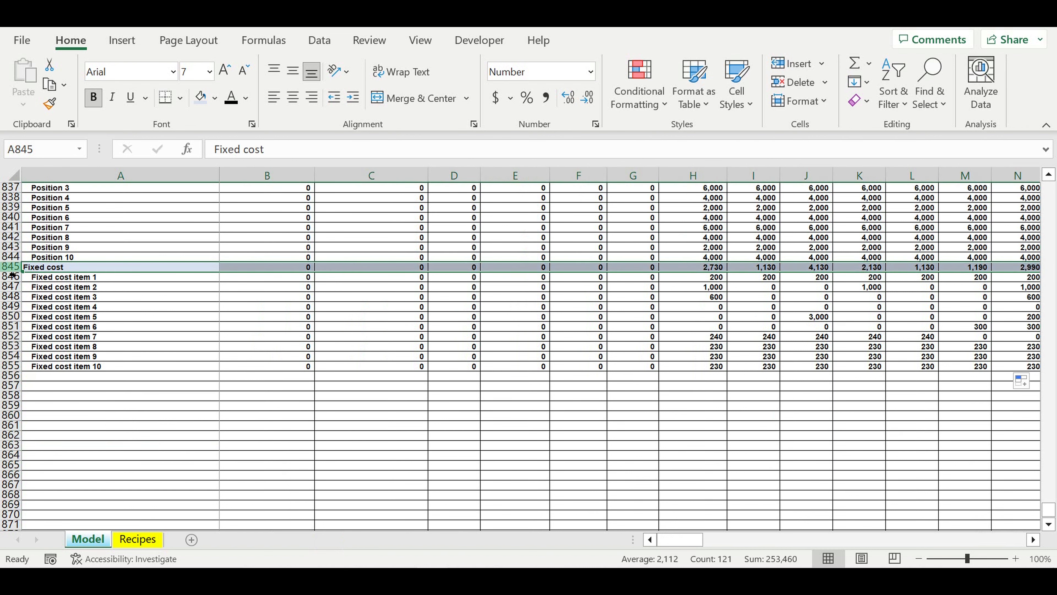
key(ctrl+c)
click(54, 376)
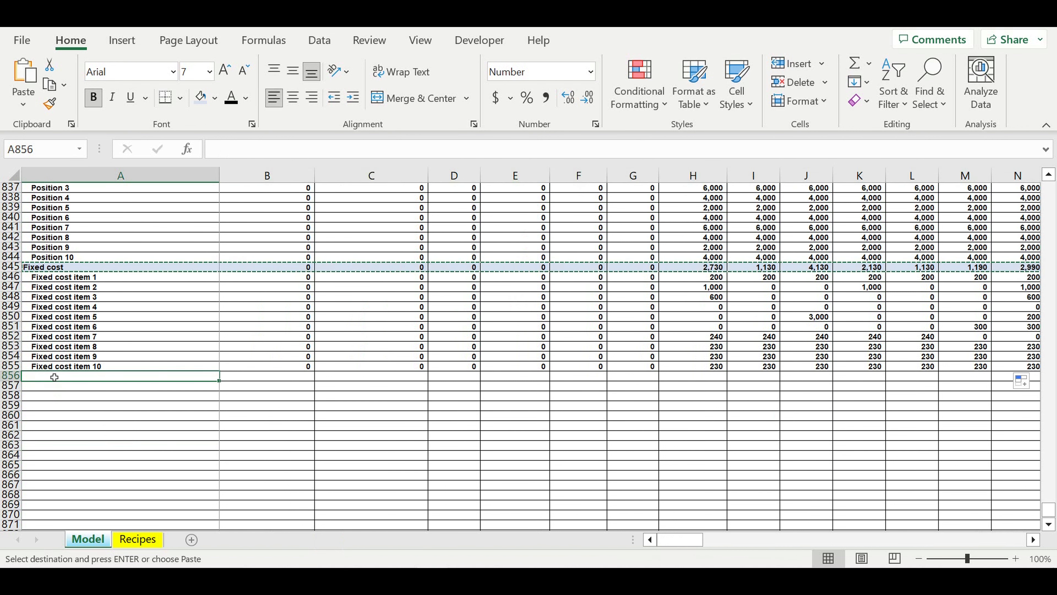
key(ctrl+v)
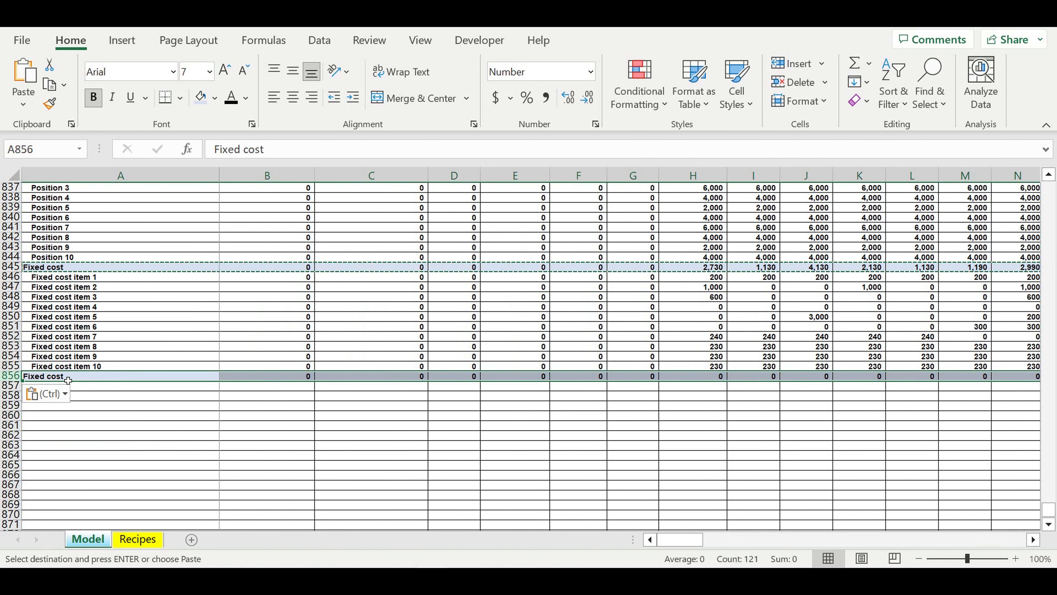
text(Taxes)
key(Return)
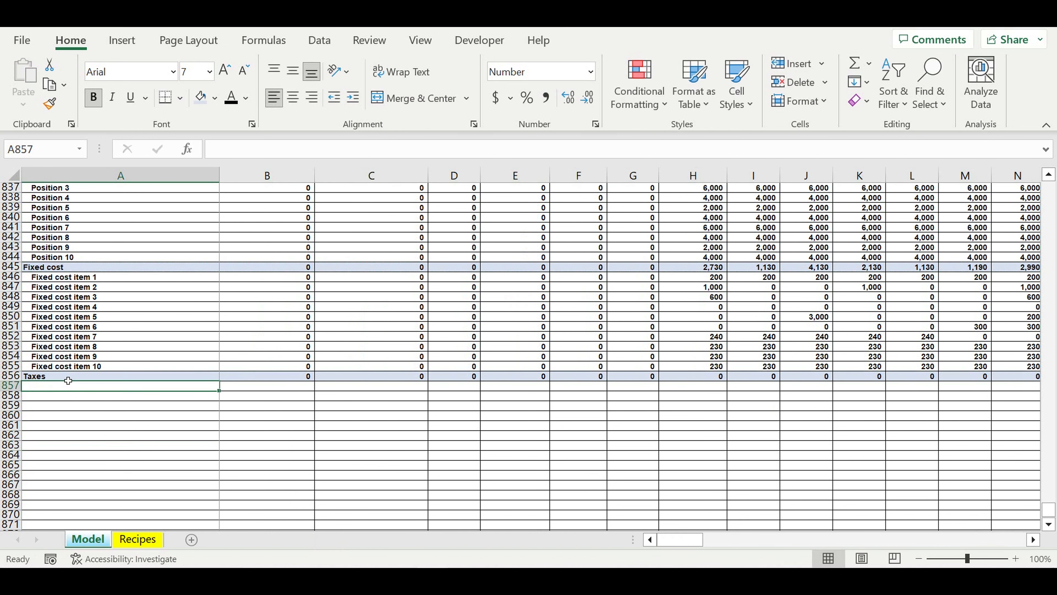
- Insert 17 rows above the Cash flow section, at rows 820 to 836
scroll(82, 379, up, 11)
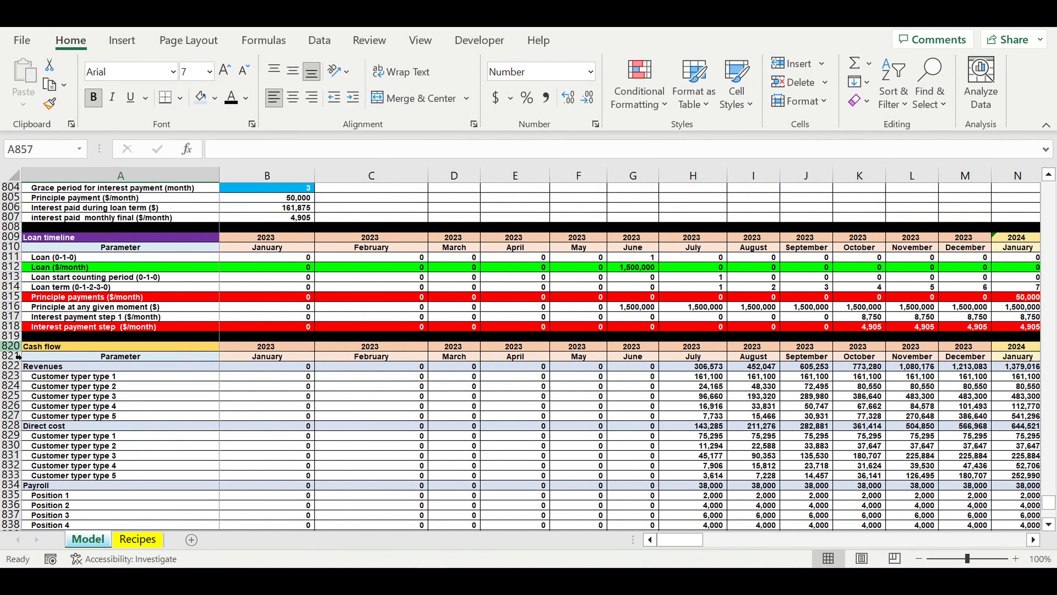
drag(10, 346, 3, 506)
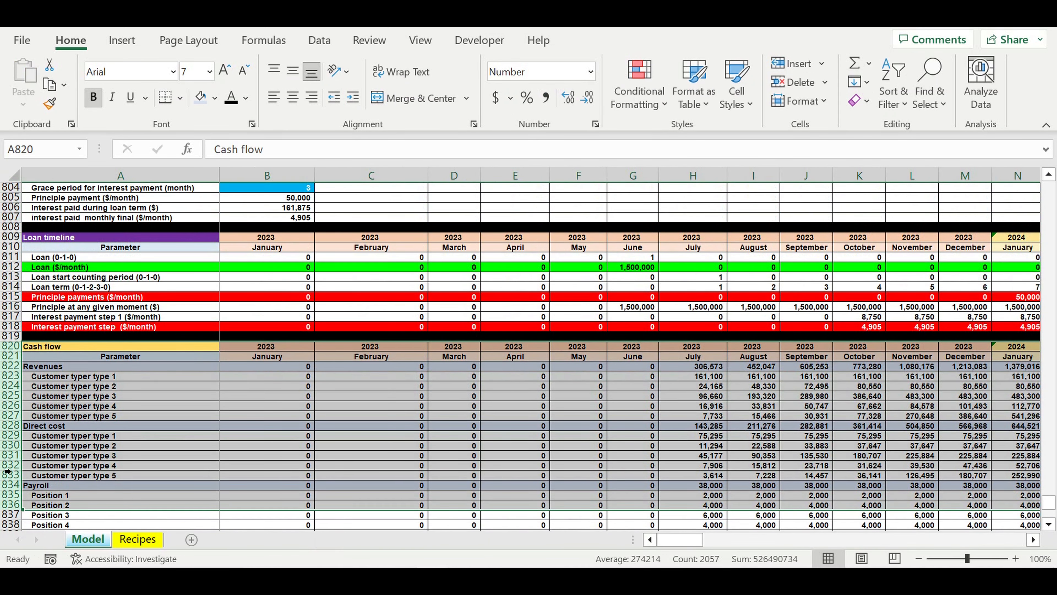
right_click(4, 503)
click(56, 261)
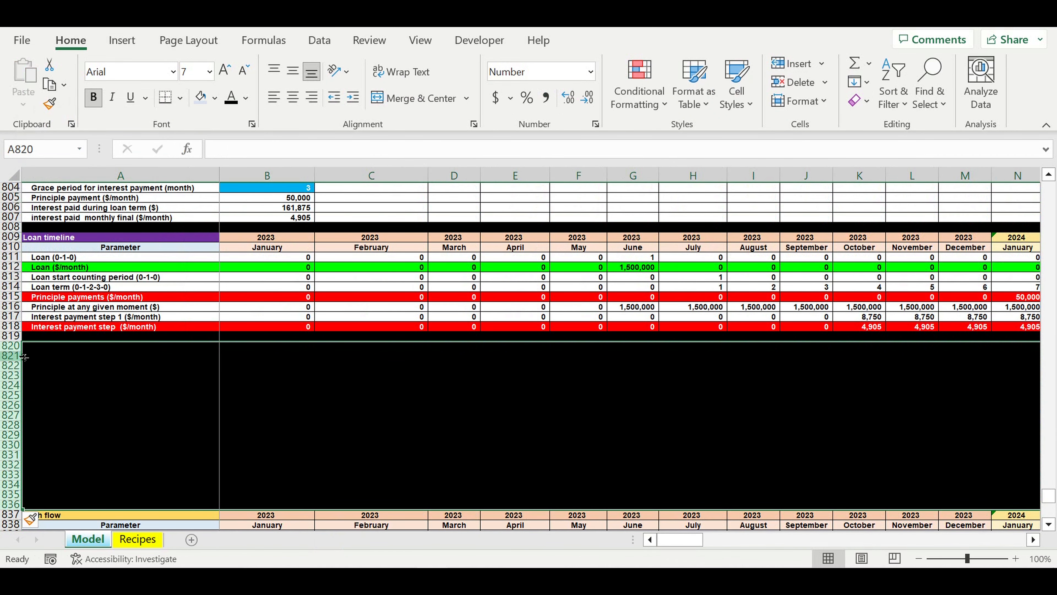
- Set the fill of the inserted rows 820 to 835 to white
drag(10, 345, 4, 502)
click(215, 97)
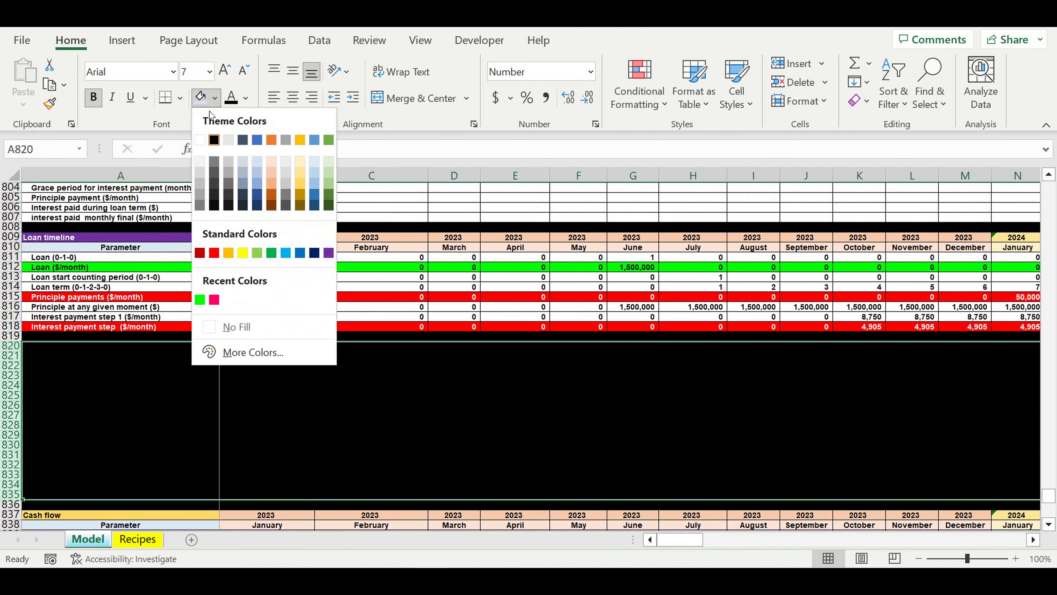
click(201, 139)
- Enter the section title Taxes in A820 and the column headers Tax in A821 and Rate in B821
click(179, 394)
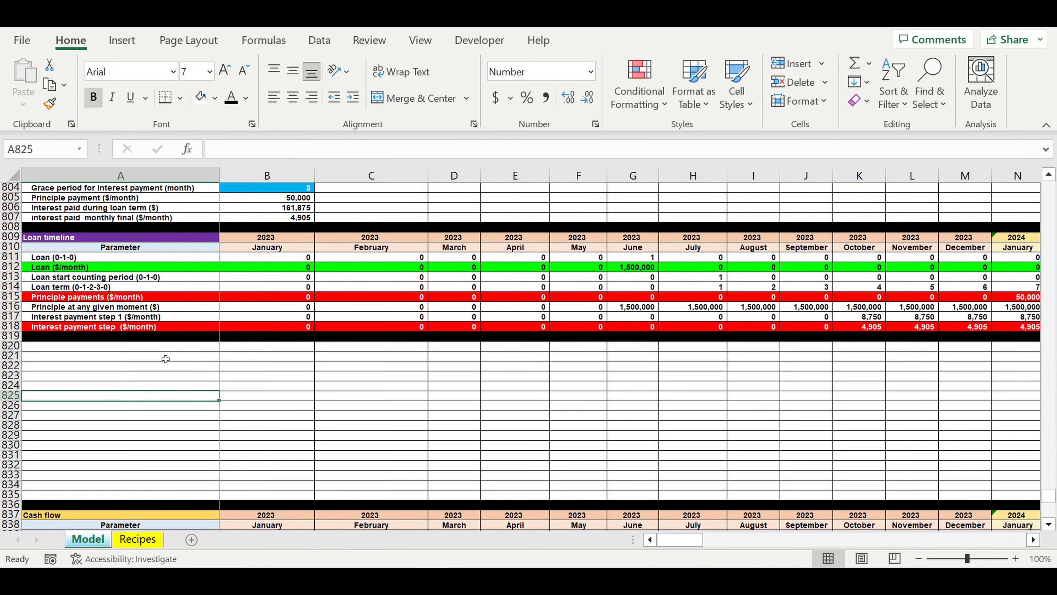
click(159, 349)
text(Taxes)
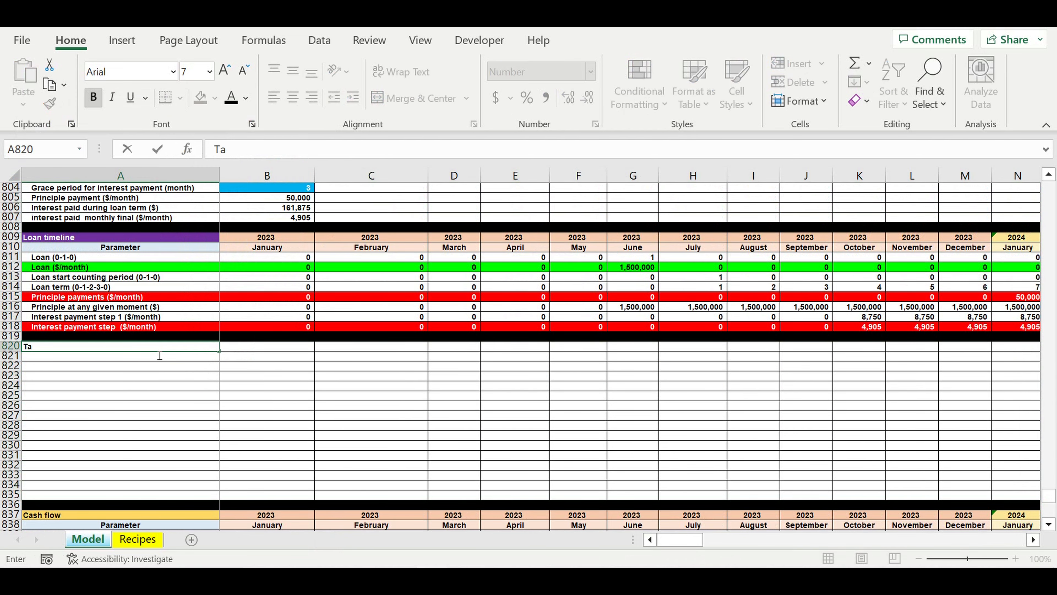
key(Return)
text(Tax)
key(BackSpace)
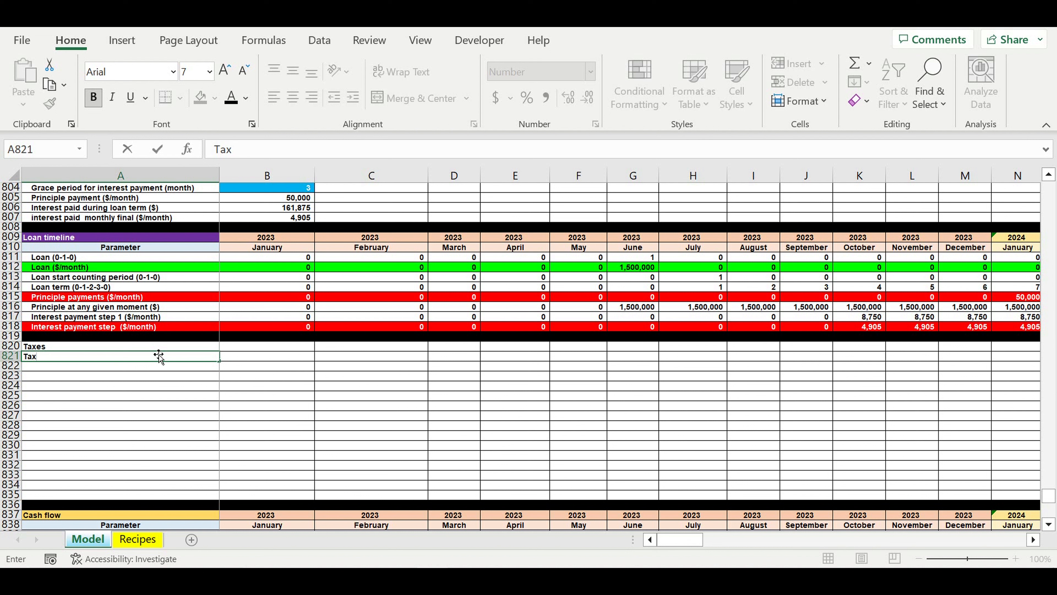
key(Tab)
text(Rate)
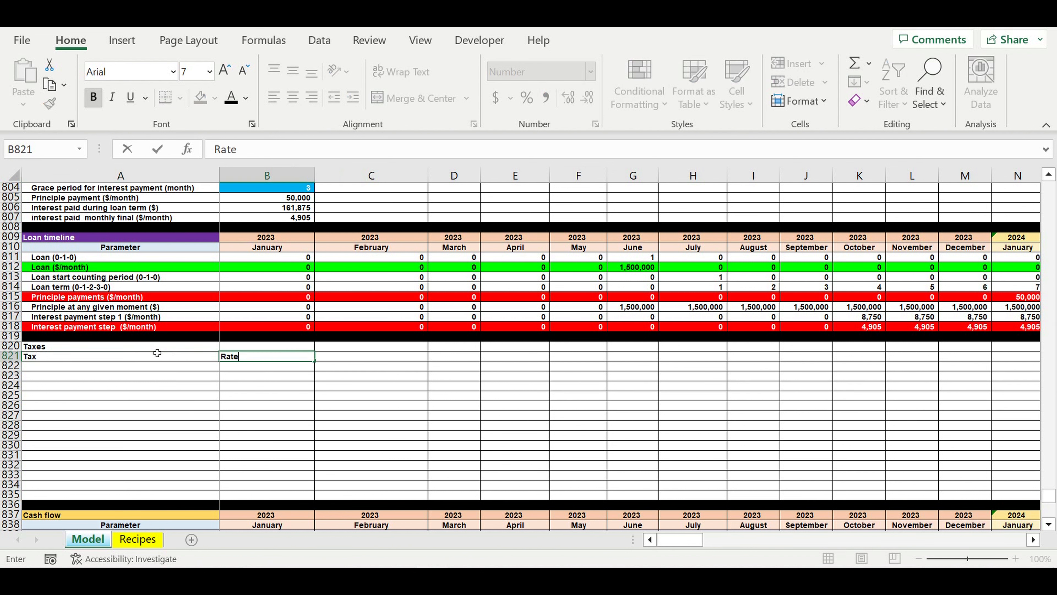
- Fill the Taxes title cell A820 with yellow
click(157, 346)
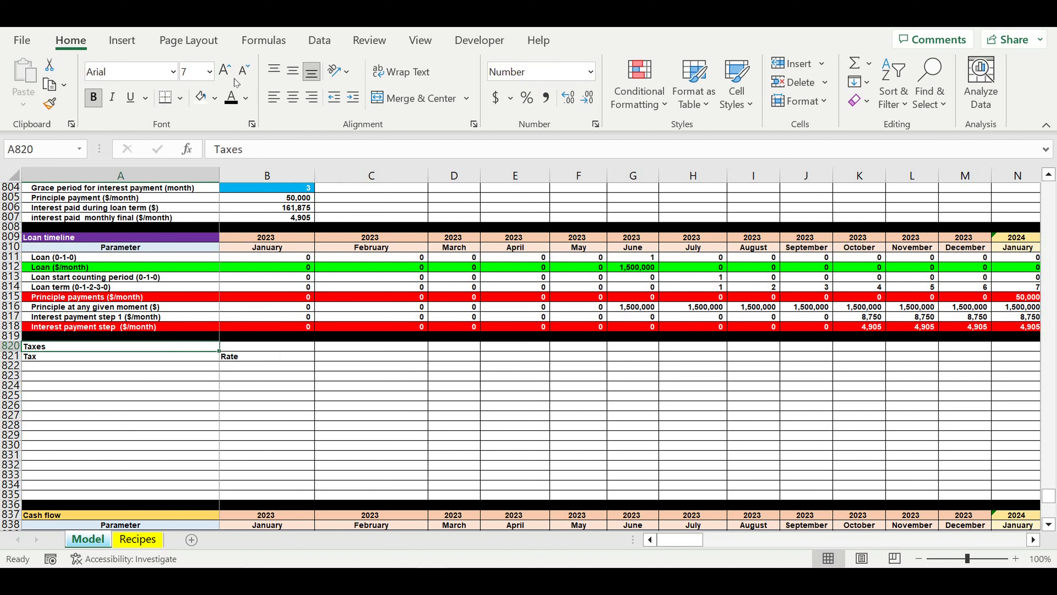
click(215, 98)
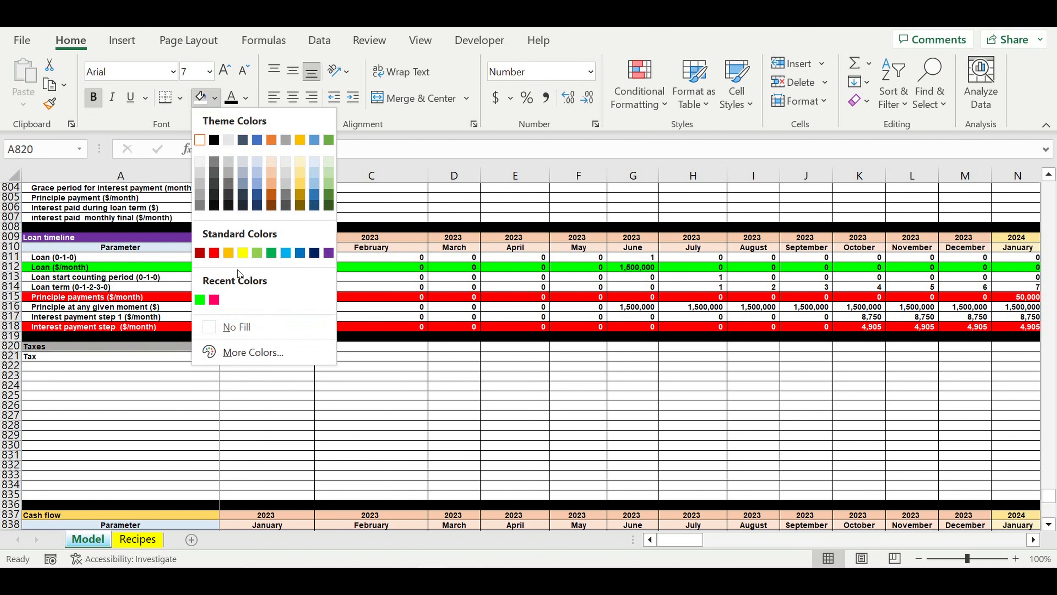
click(241, 252)
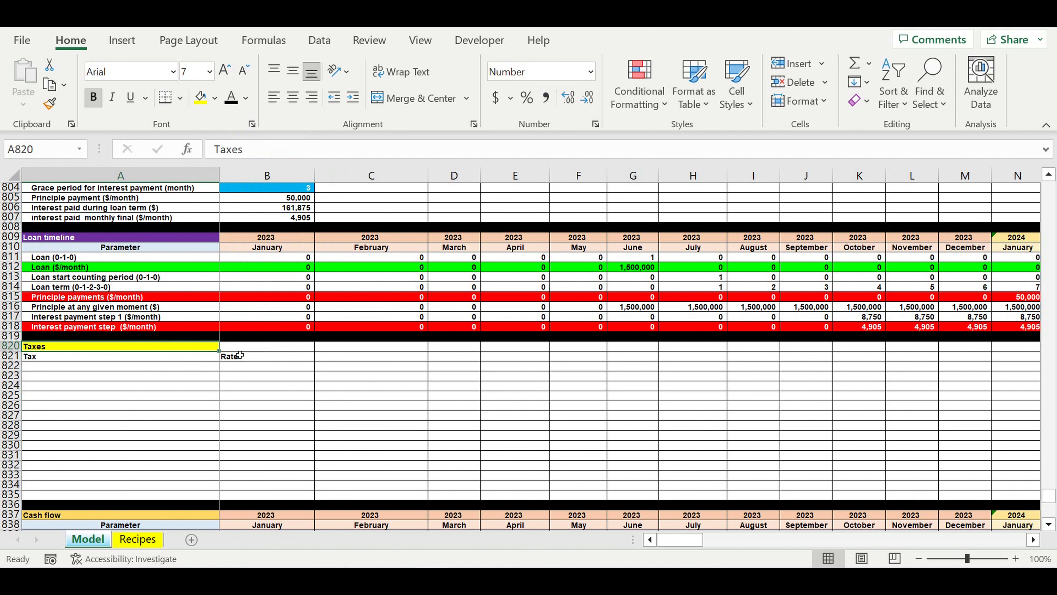
- Center the Tax and Rate headers in A821:B821 and give them a light blue fill
drag(125, 356, 267, 357)
click(292, 96)
click(214, 98)
click(257, 149)
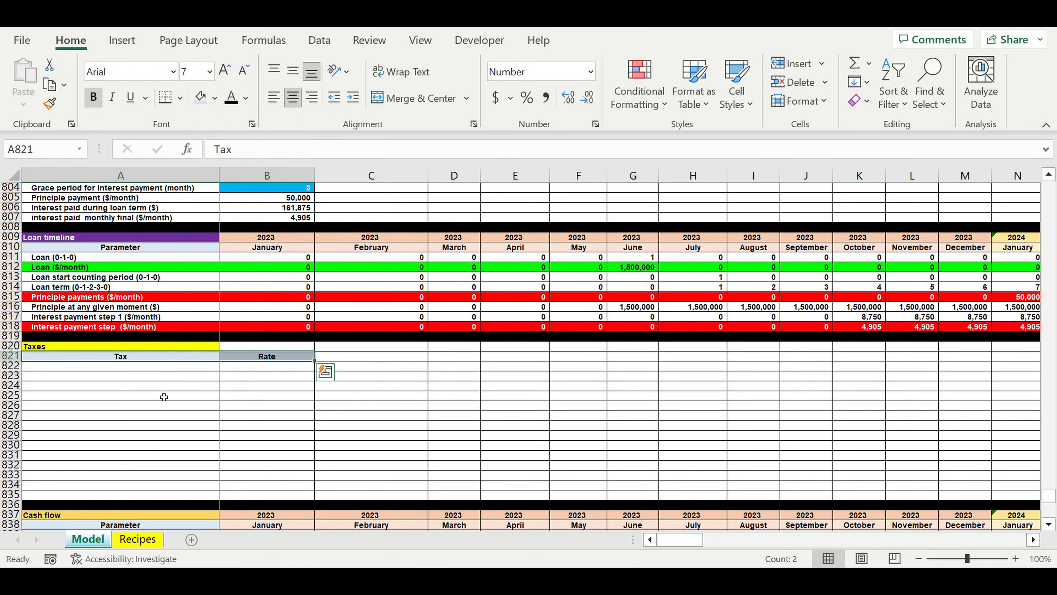
- List the tax names Revenue tax, Payroll tax, Profit tax and Asset tax in cells A822 to A825
click(205, 366)
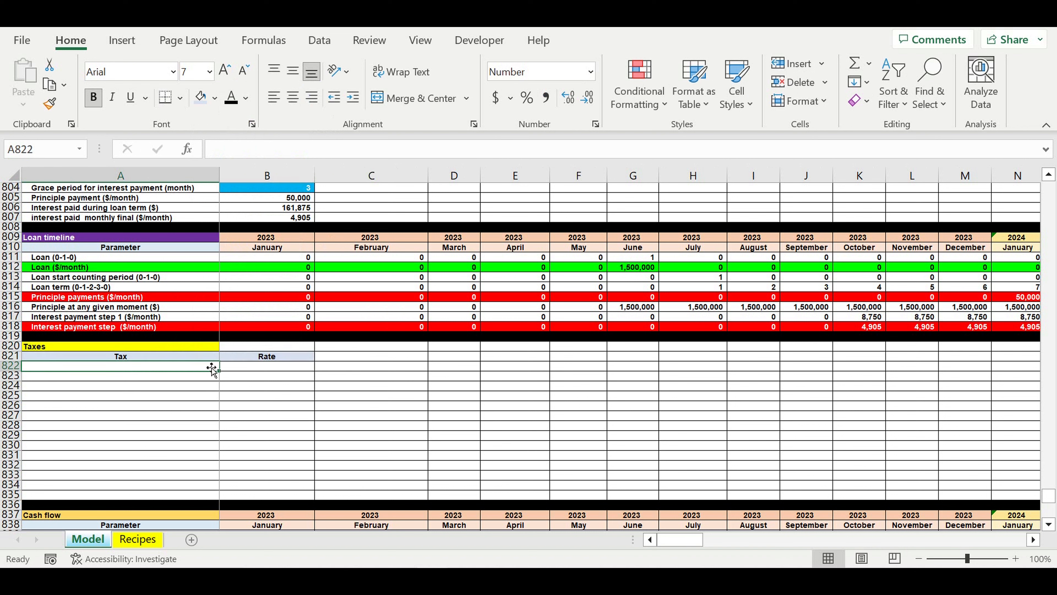
text(Revenue t)
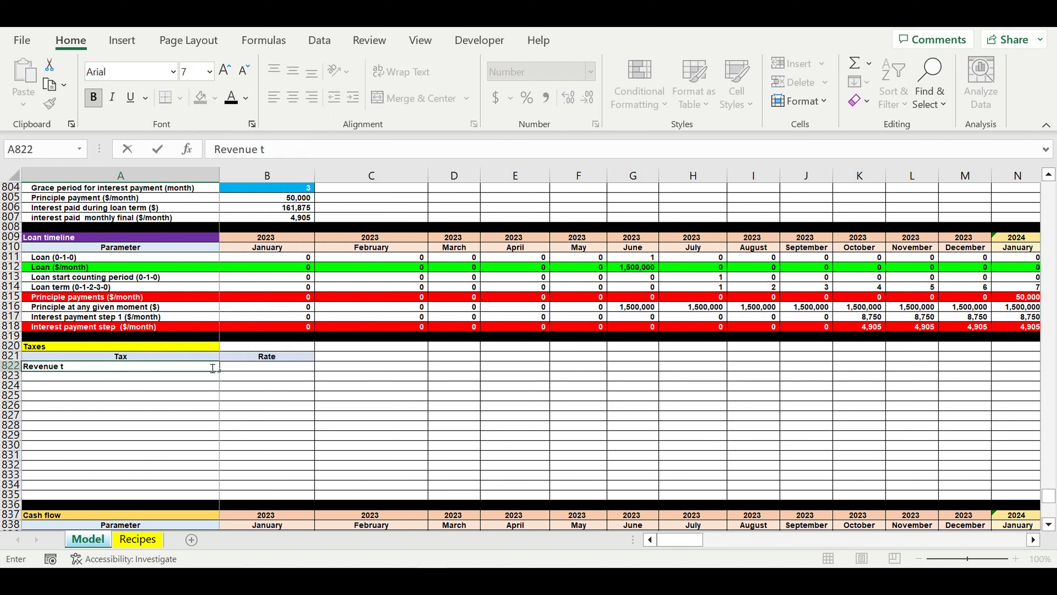
text(ax)
key(Return)
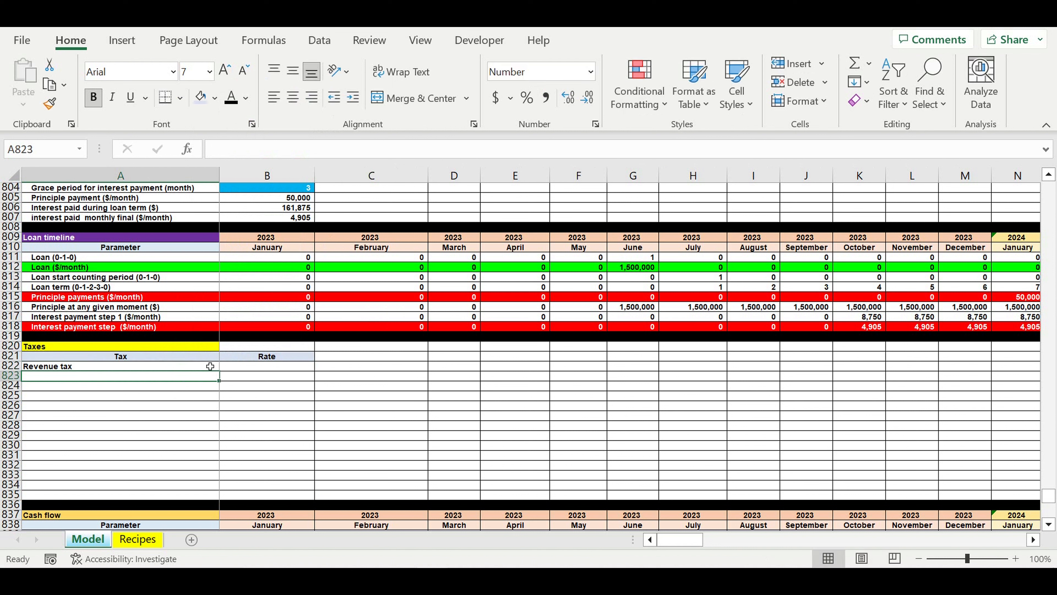
text(Pa)
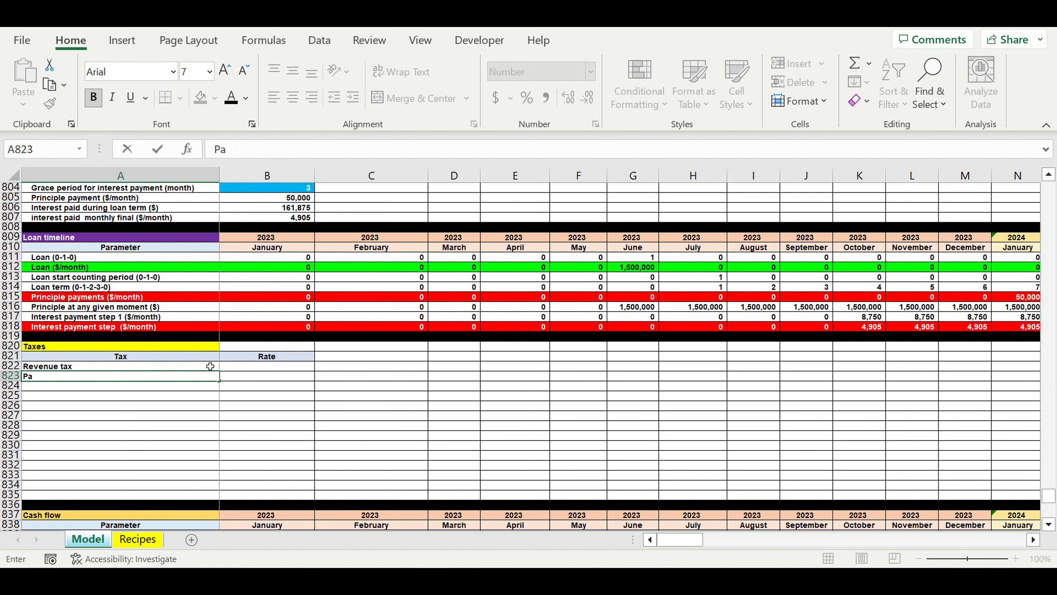
text(yroll tax)
key(Return)
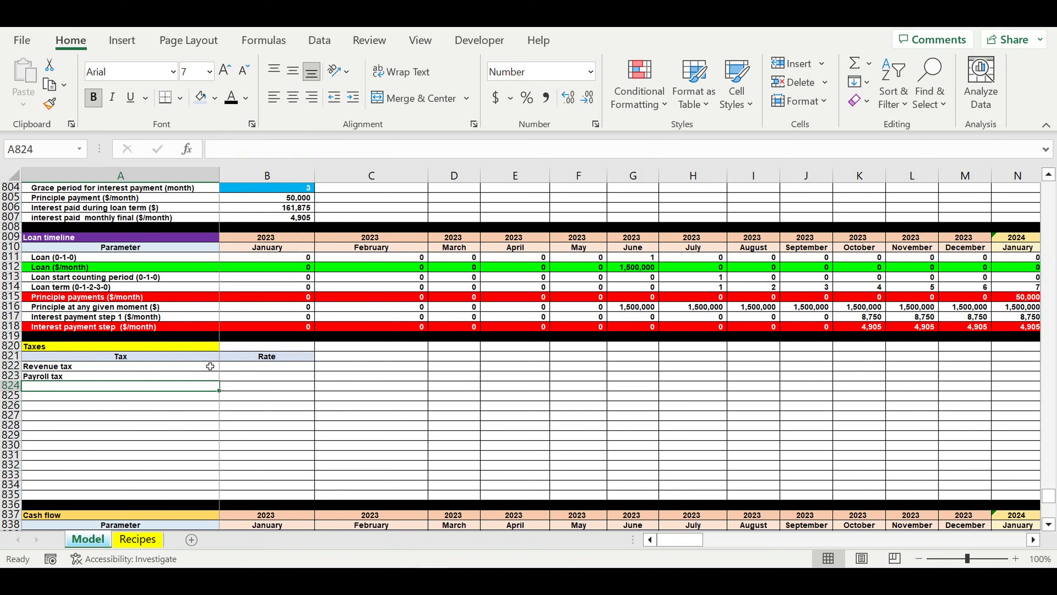
text(Payroll taxro)
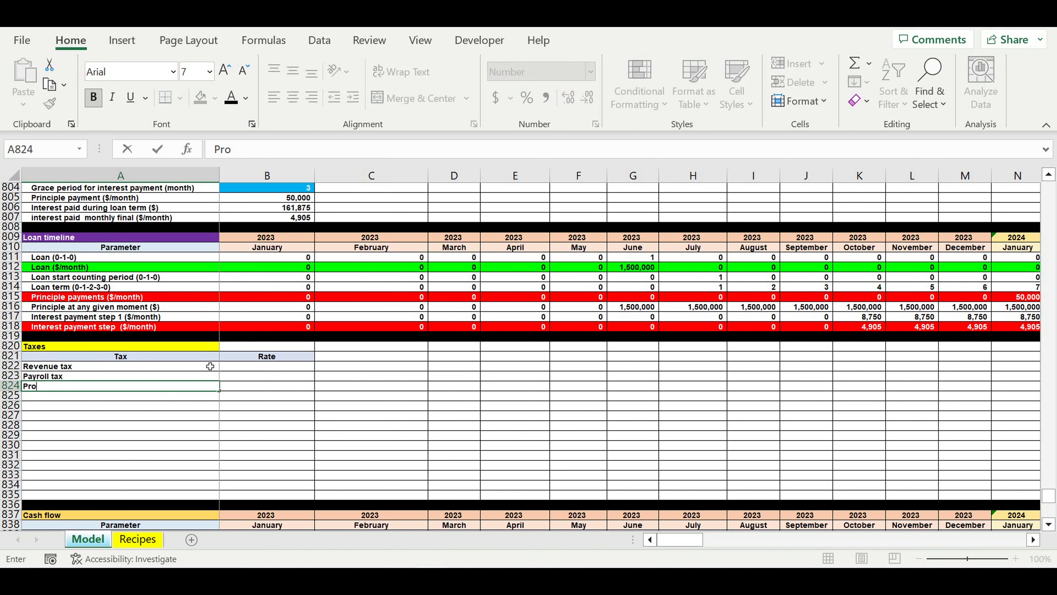
text(fit tax)
key(Return)
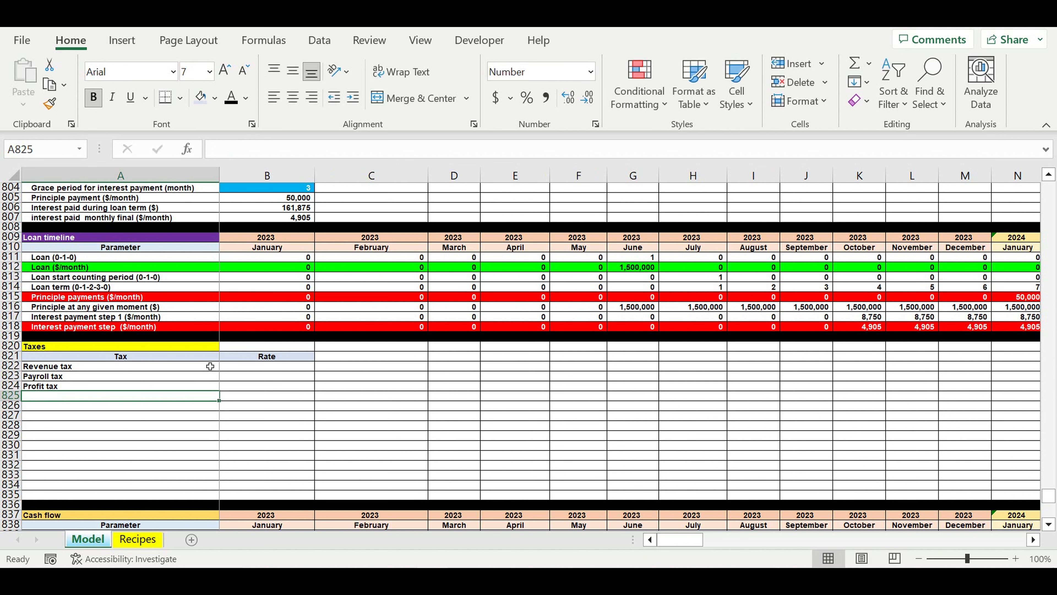
text(Asset tax)
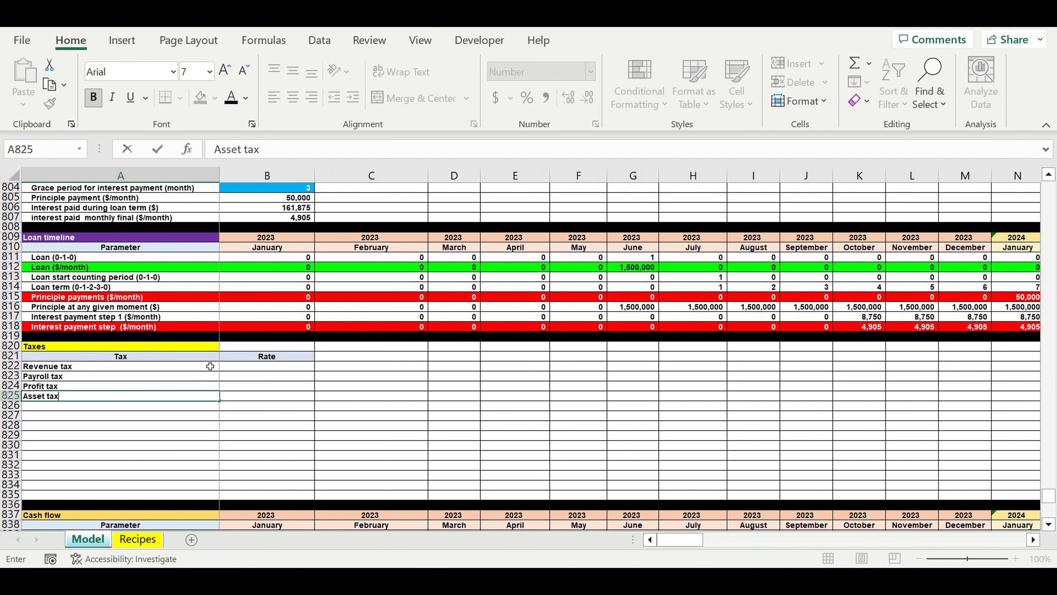
key(Return)
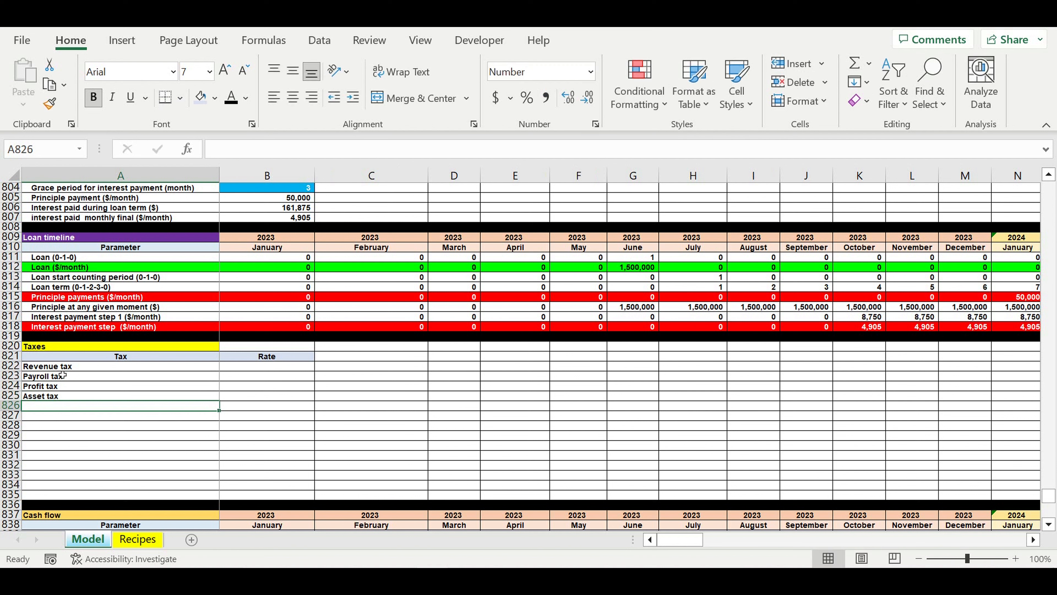
- Delete the unused rows 826 to 835 and indent the tax names in A822:A825
click(4, 408)
drag(4, 410, 8, 494)
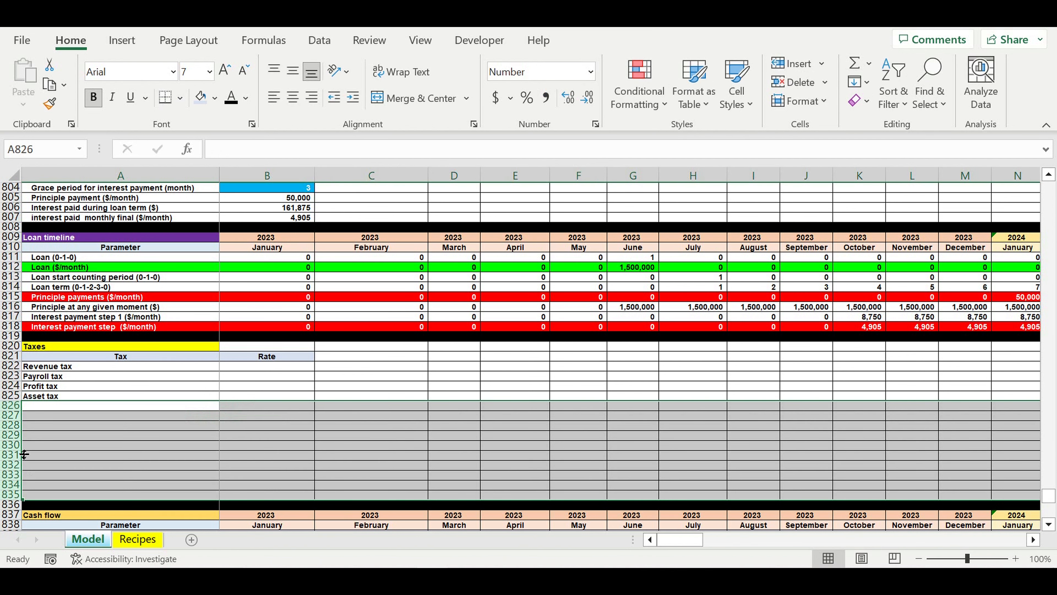
key(ctrl+minus)
drag(83, 366, 84, 396)
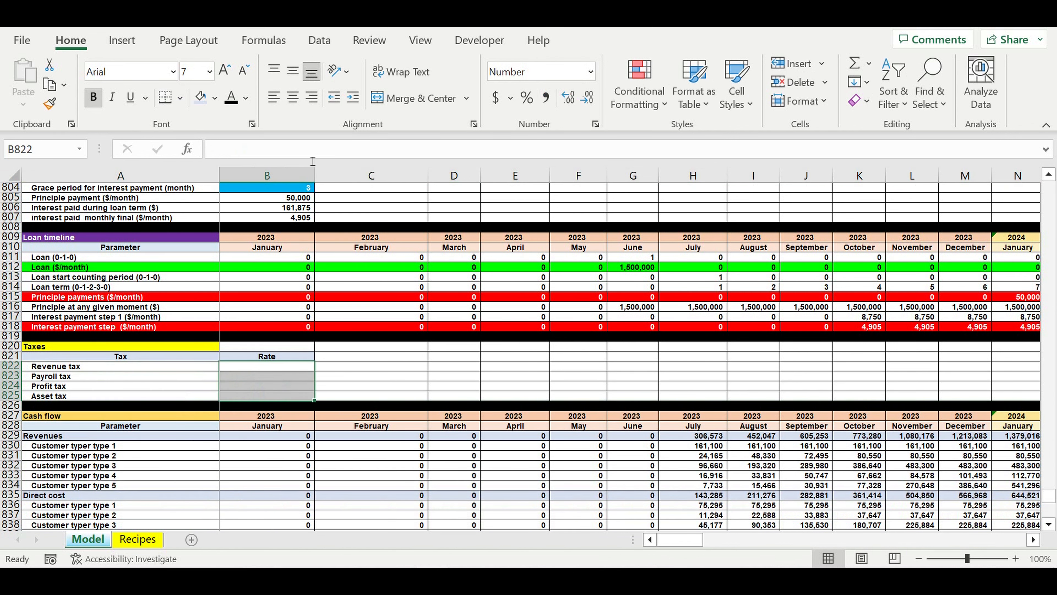
- Format the rate cells B822:B825 as inputs with white font and bright blue fill
click(245, 103)
click(230, 164)
click(203, 98)
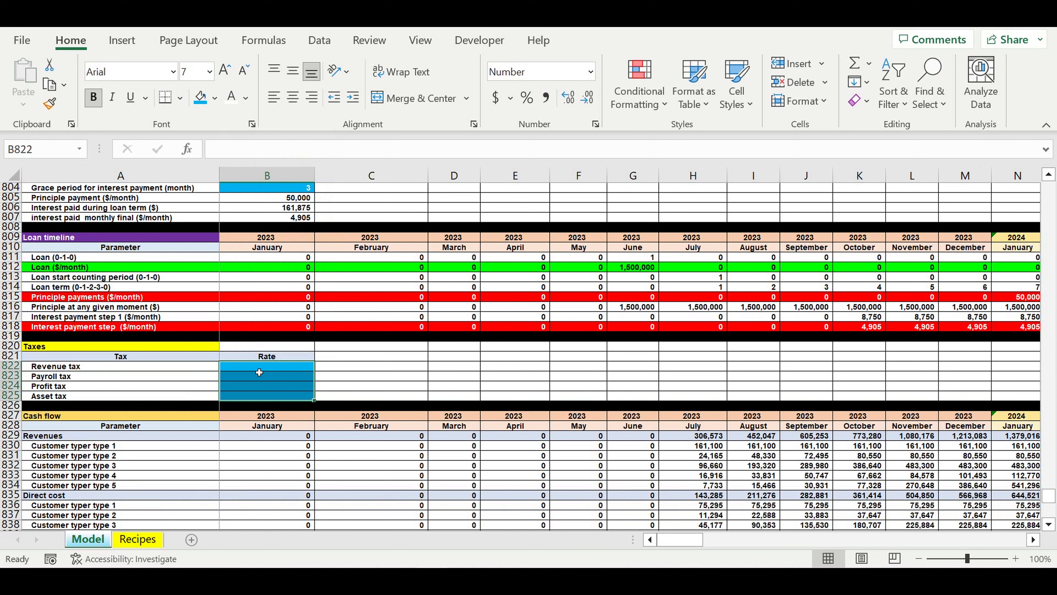
- Set the Revenue tax rate in B822 to 5%, using the percentage format
click(250, 370)
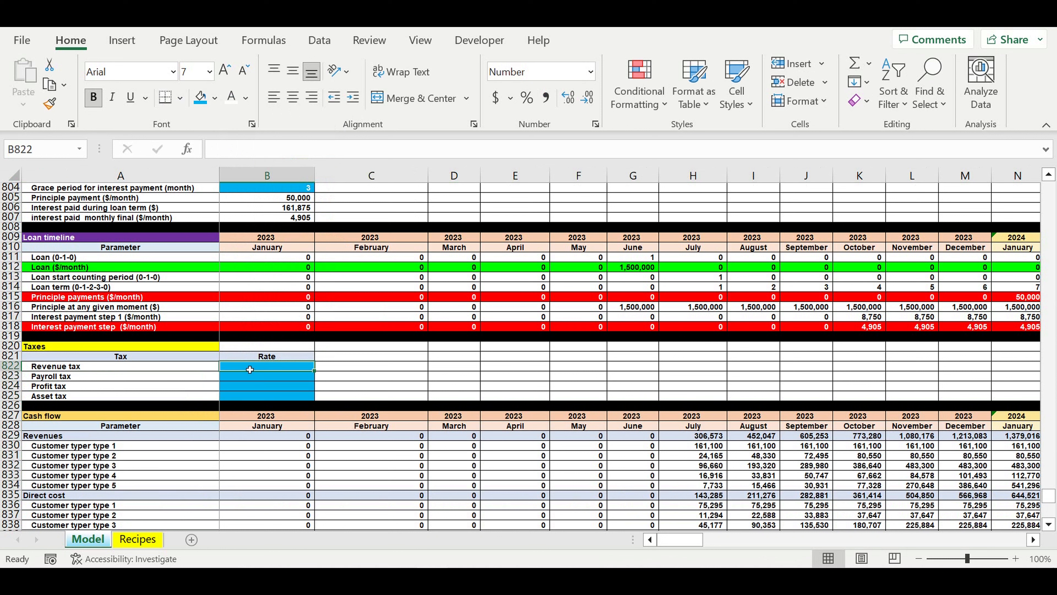
text(5)
key(Return)
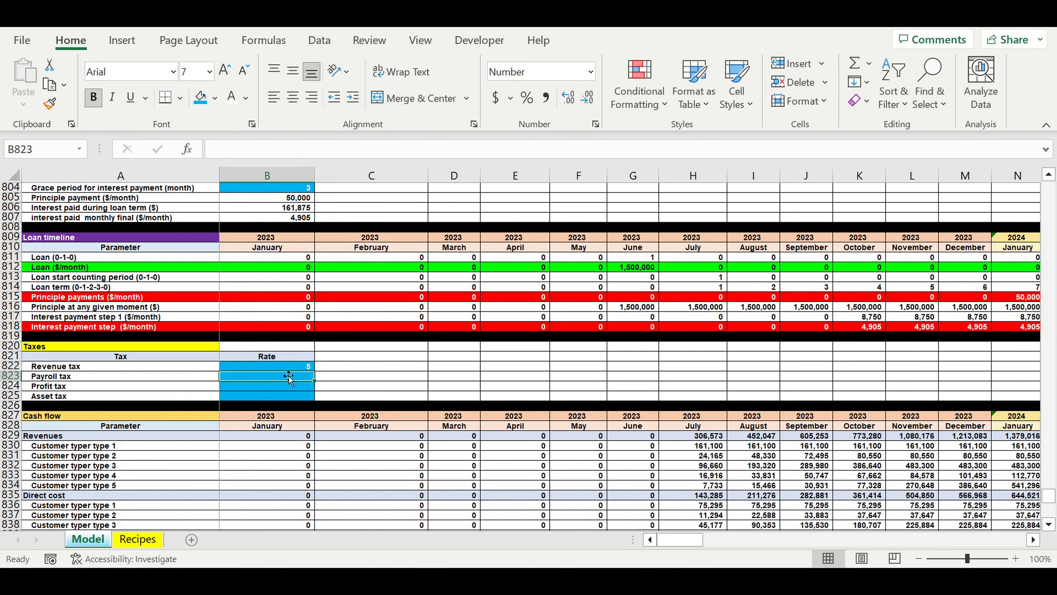
click(292, 367)
key(ctrl+shift+5)
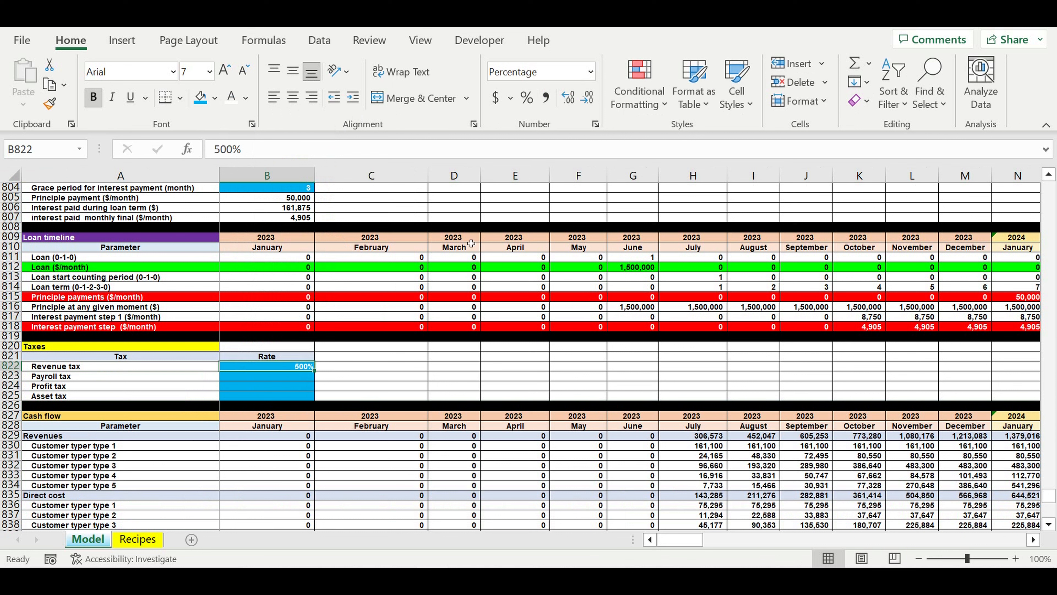
text(5)
key(Return)
- Format B823 as a percentage and set the Payroll tax rate to 7%
click(527, 100)
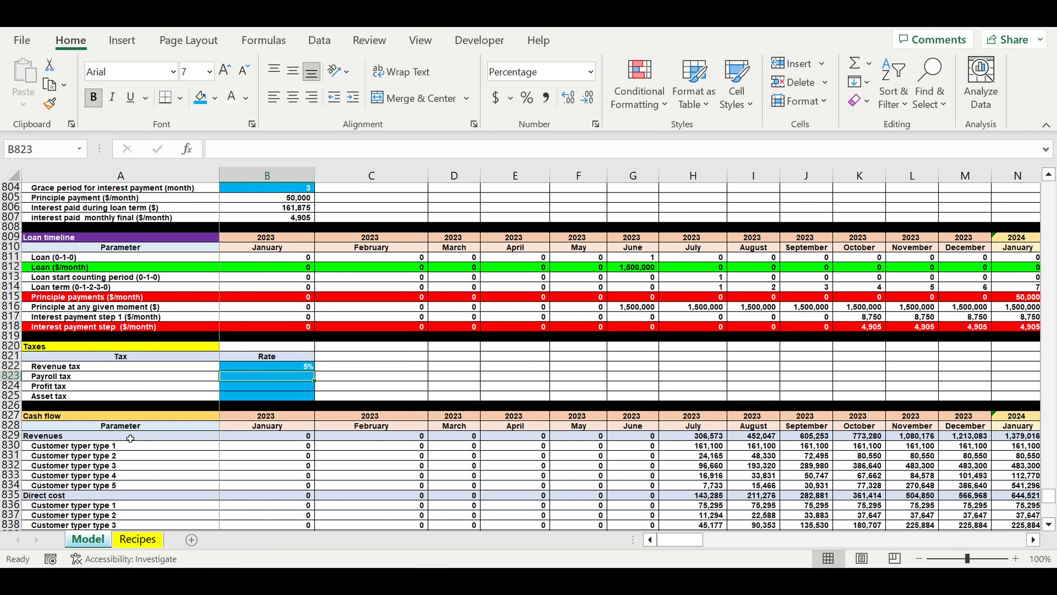
text(7)
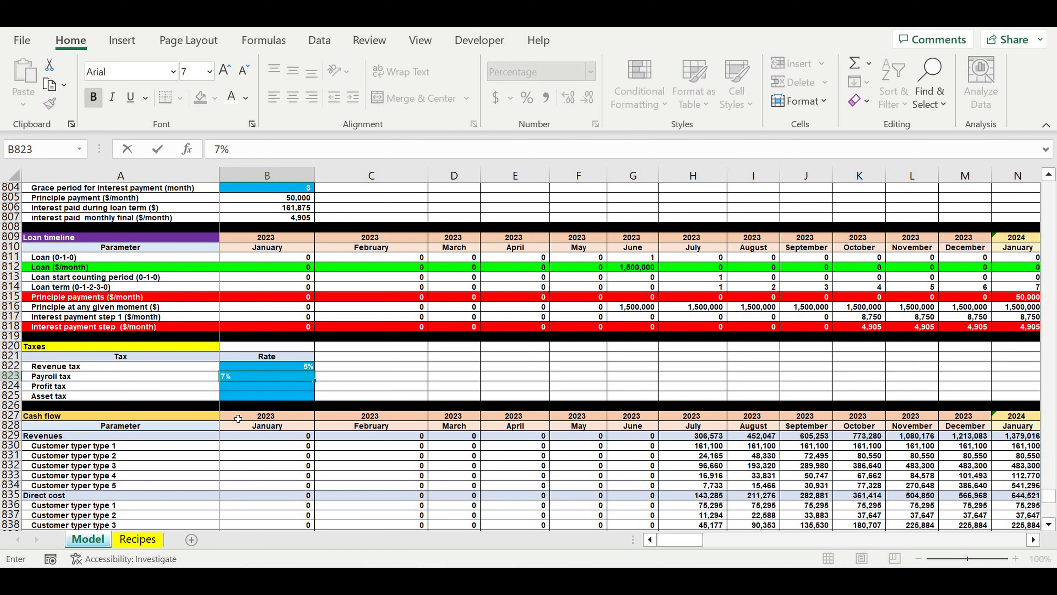
key(ctrl+Return)
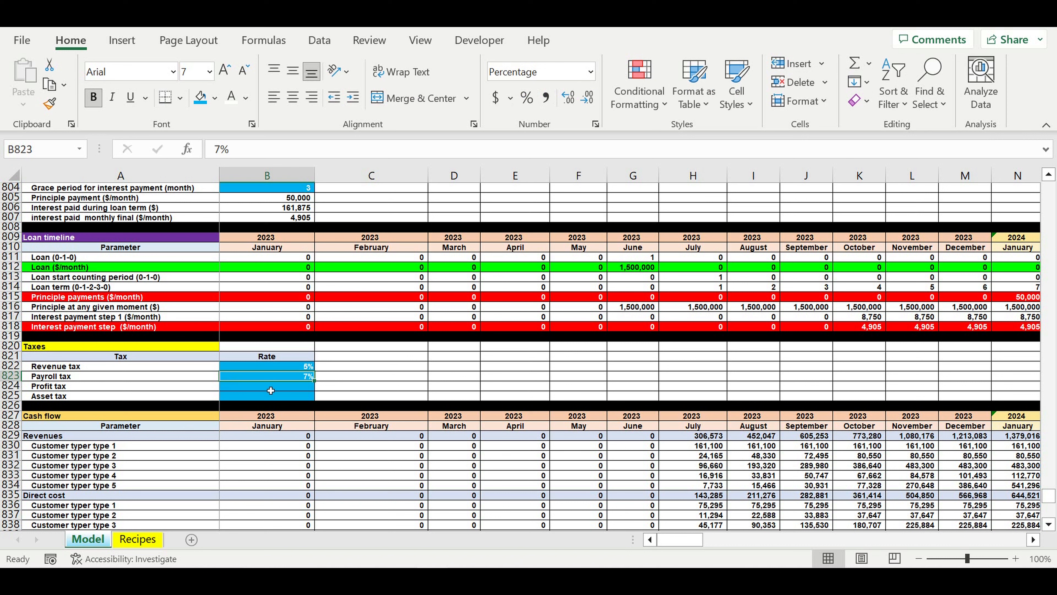
- Set the Profit tax rate in B824 to 4%, using the percentage format
click(271, 390)
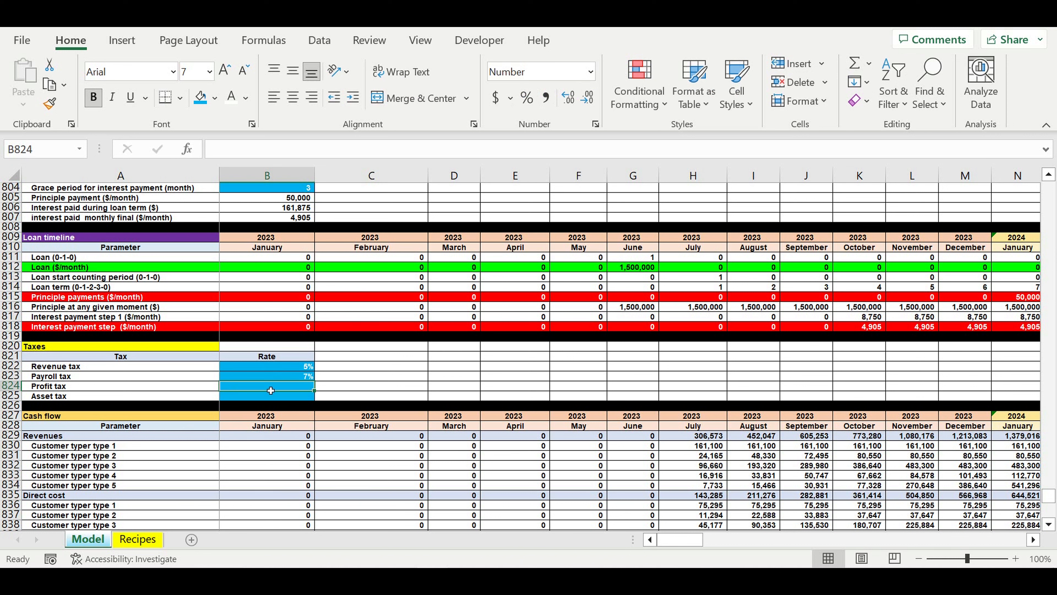
text(4)
click(329, 377)
click(294, 388)
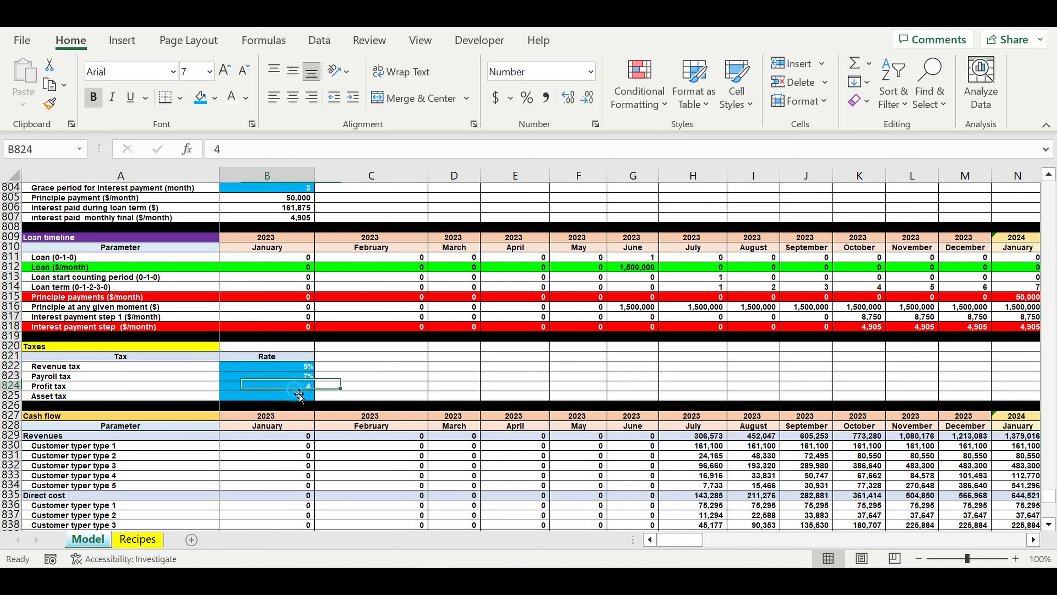
click(526, 100)
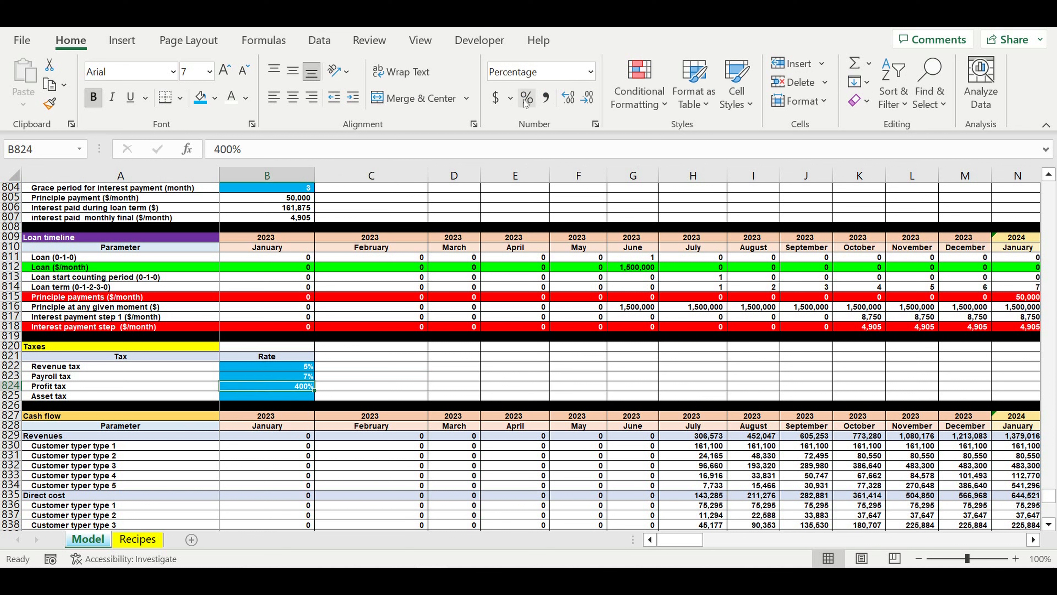
text(4)
- Enter 5000 as the Asset tax amount in B825
click(269, 397)
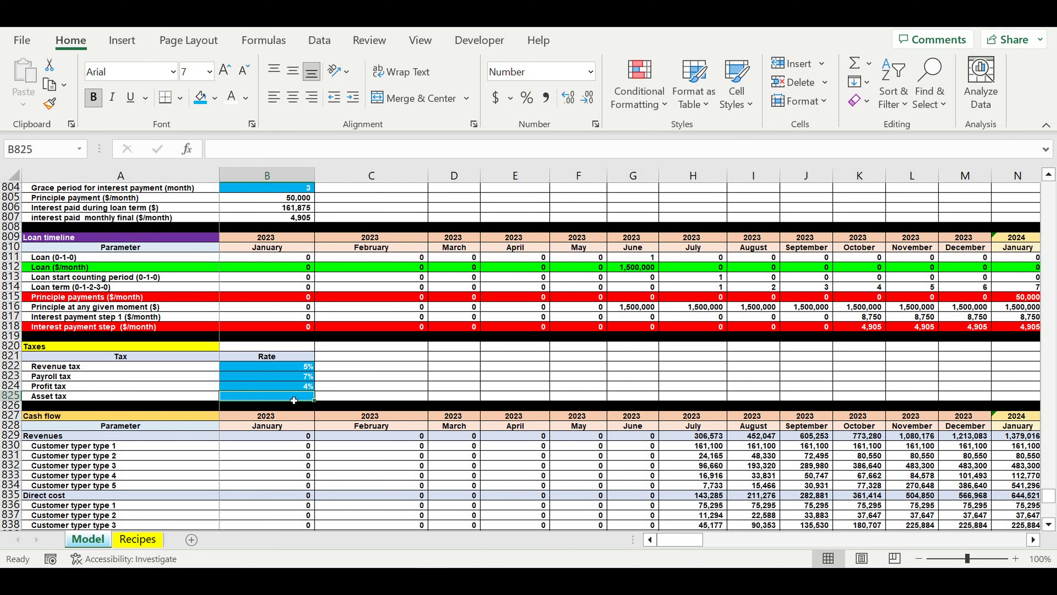
text(5000)
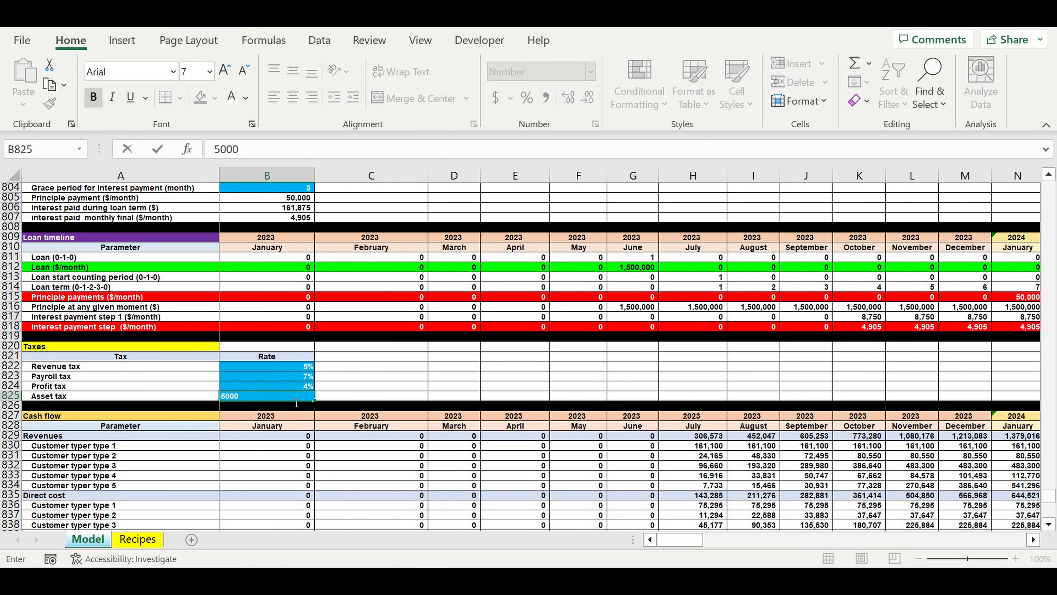
click(296, 403)
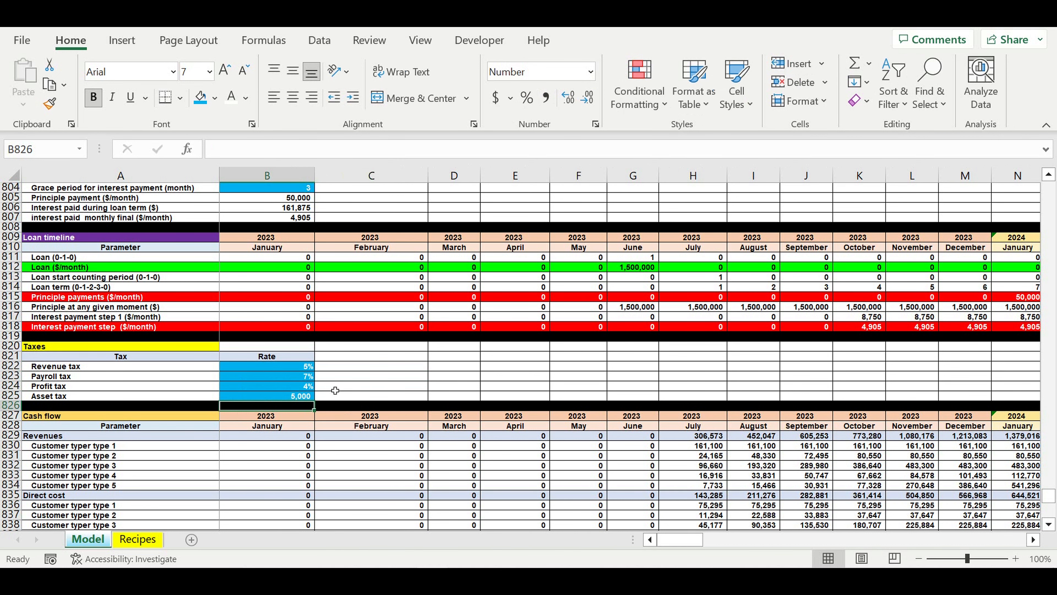
- Link A864, below the Taxes row of the Cash flow section, to the Revenue tax label in A822
scroll(335, 390, down, 13)
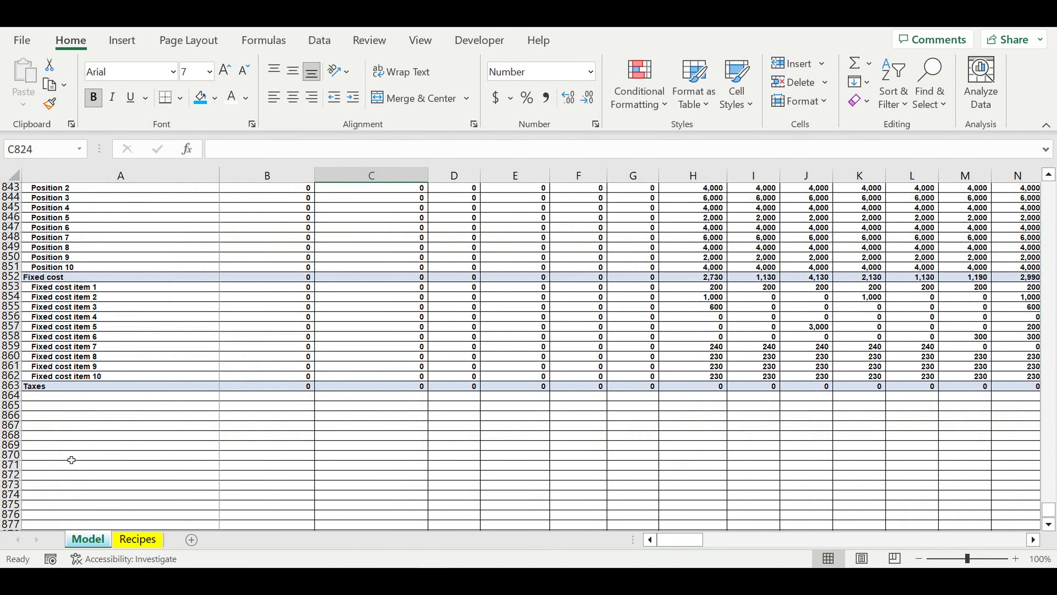
click(40, 397)
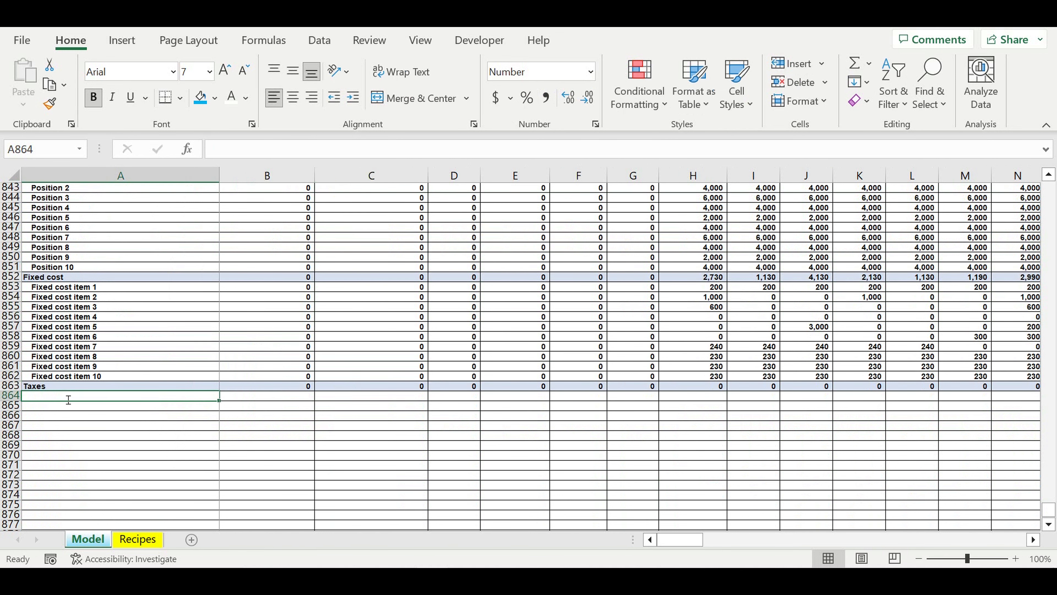
text(=)
scroll(68, 400, up, 10)
click(109, 278)
key(Return)
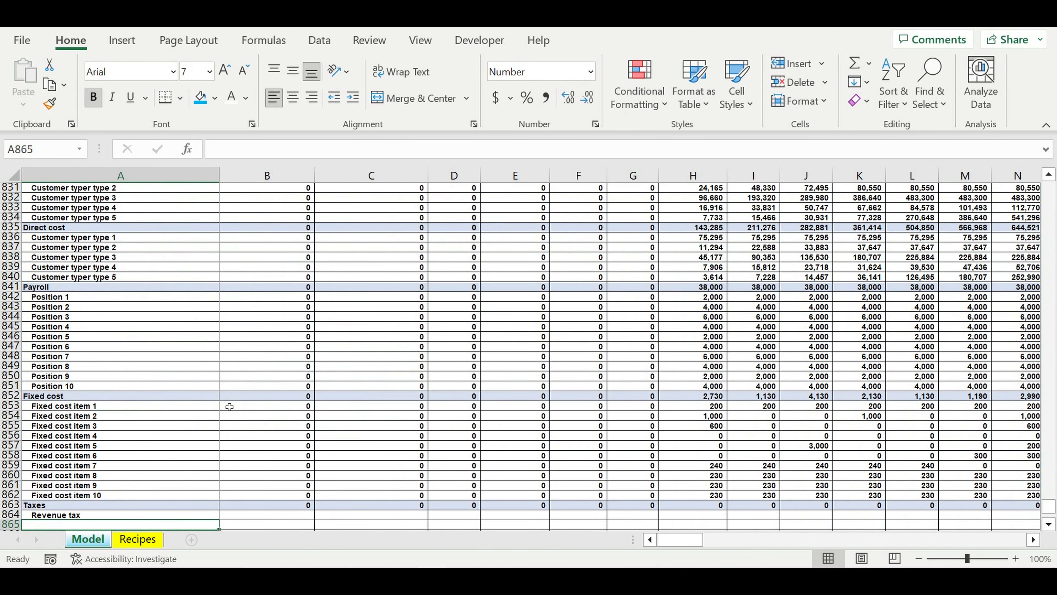
- Fill the Revenue tax label link from A864 down to A867 so all four tax names are listed
scroll(198, 425, down, 3)
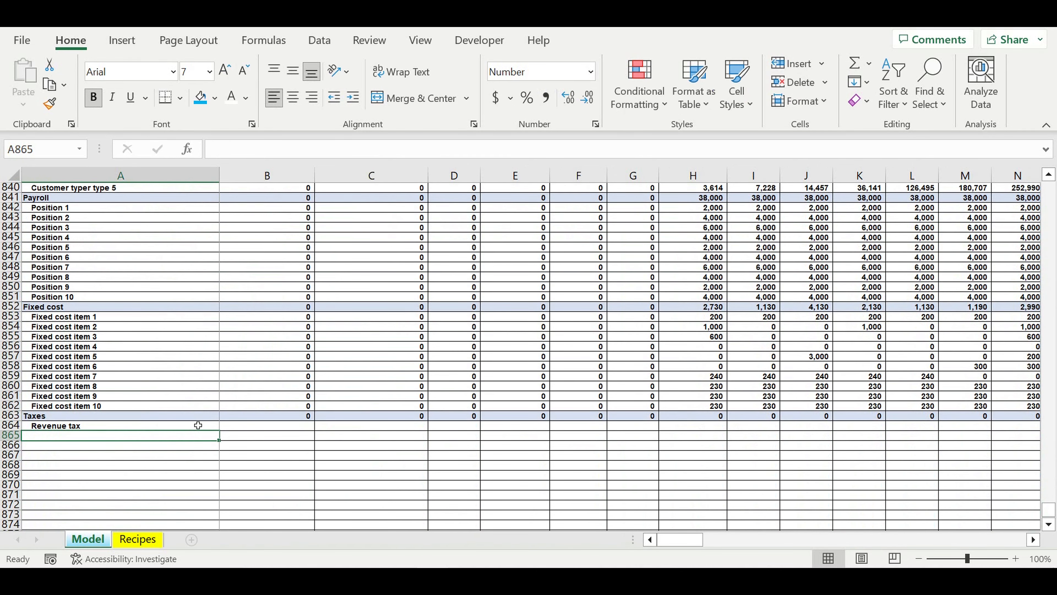
click(198, 425)
drag(219, 430, 234, 457)
click(302, 458)
- Shorten the Taxes total in B863 to sum only the four tax rows, =SUM(B864:B867)
click(300, 416)
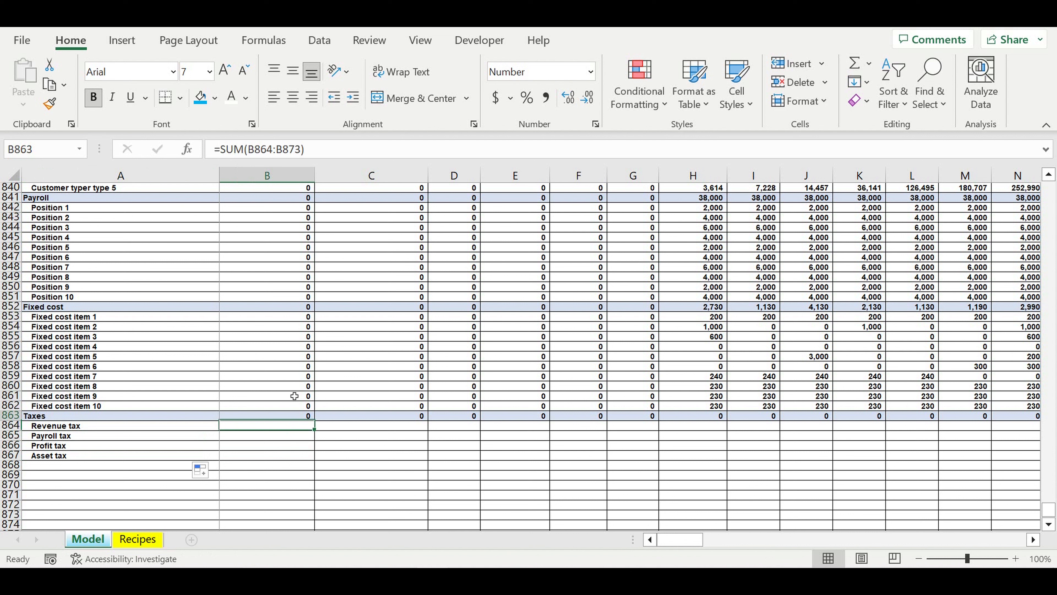
key(F2)
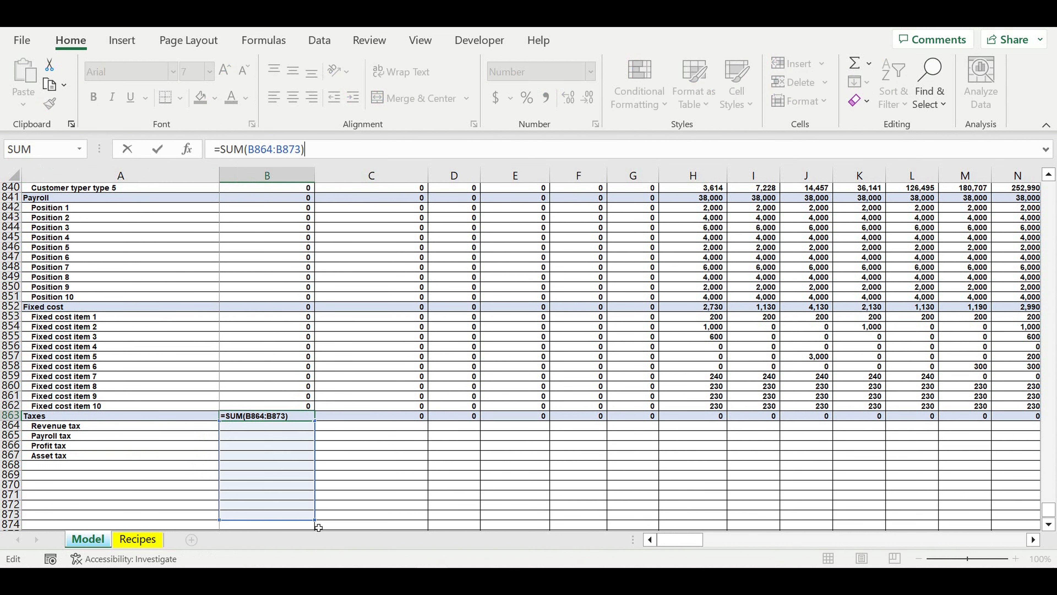
drag(315, 520, 318, 471)
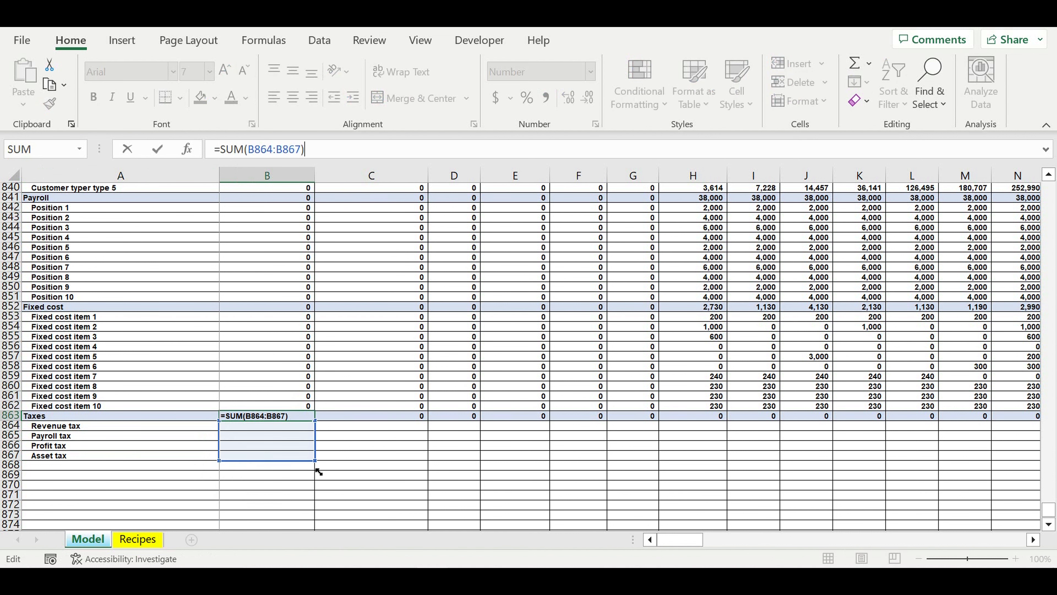
click(289, 416)
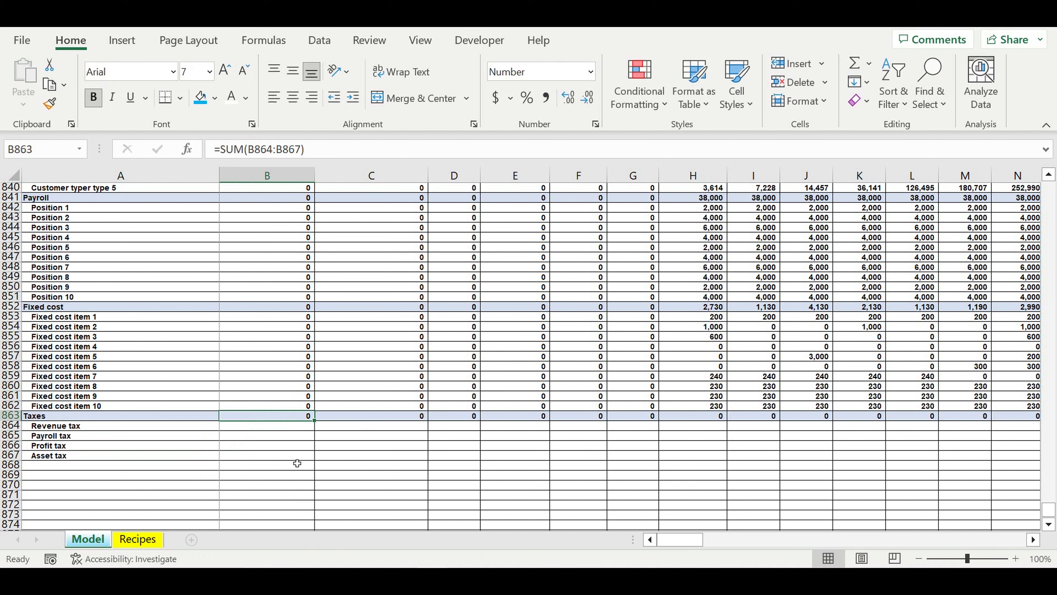
- Calculate the January Revenue tax in B864 as total revenues times the fixed rate, =B829*$B$822
click(258, 426)
text(=)
scroll(306, 433, up, 3)
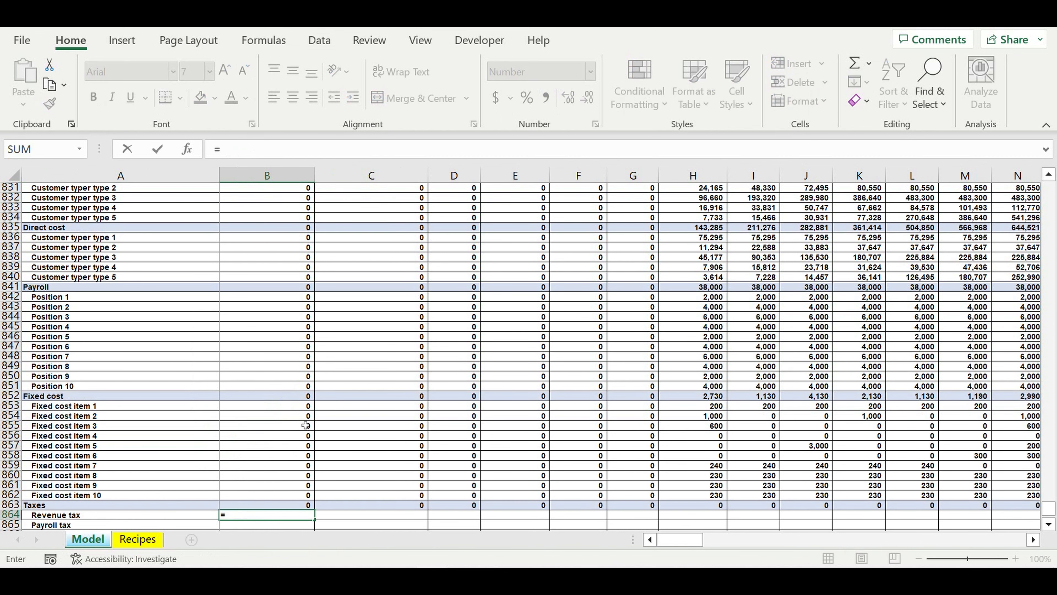
scroll(306, 425, up, 5)
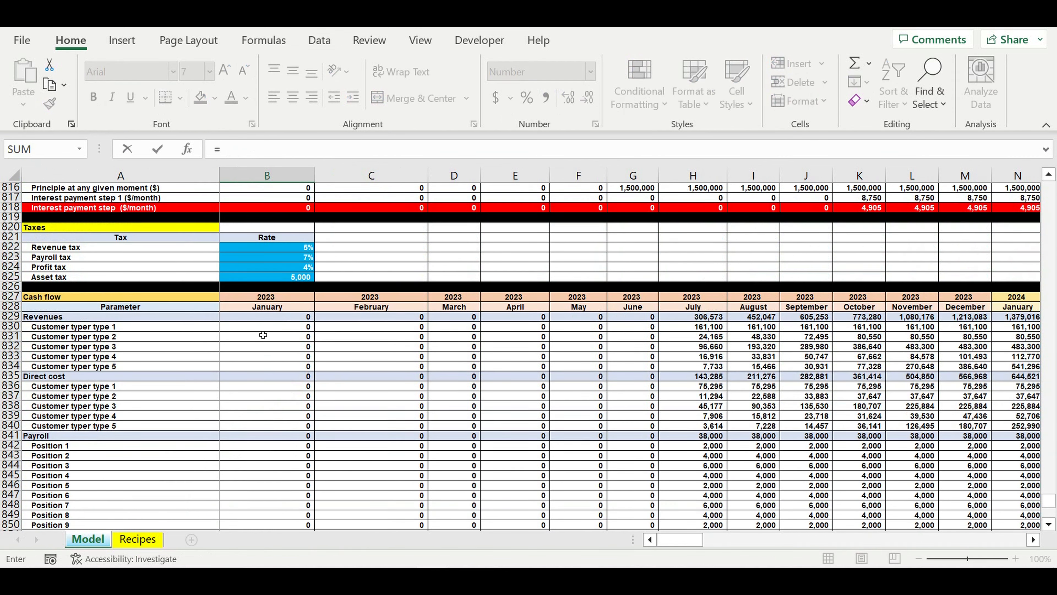
click(251, 322)
text(*)
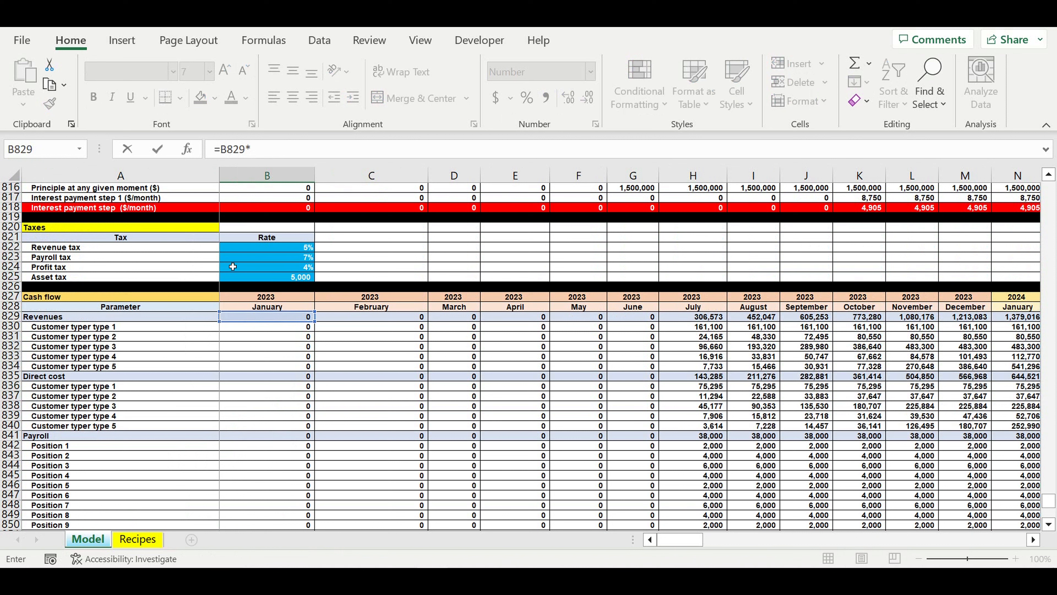
click(263, 251)
click(251, 150)
text($B)
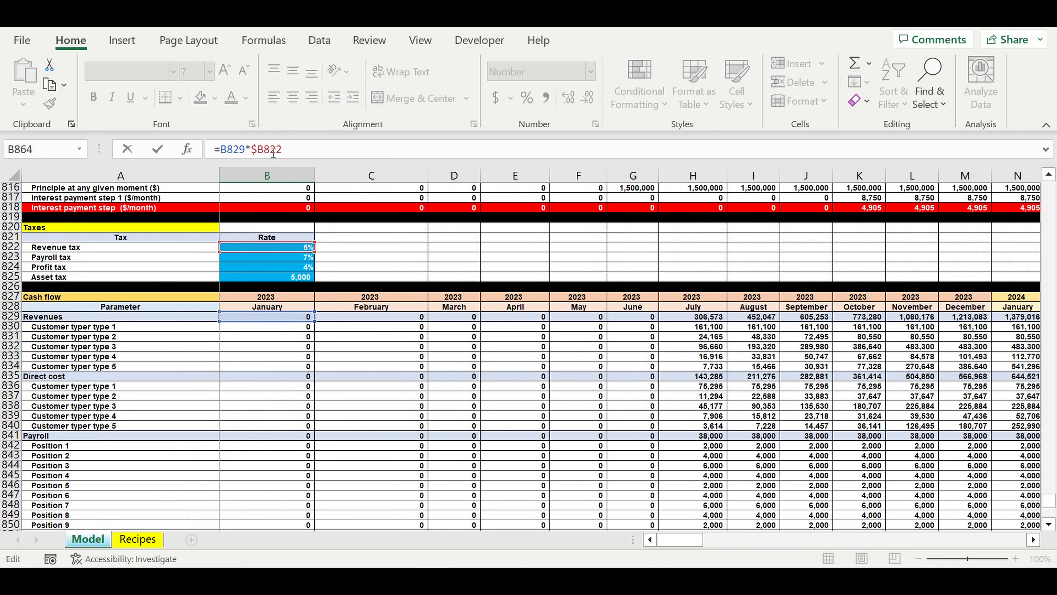
text($)
key(Return)
- Calculate the January Payroll tax in B865 by multiplying total payroll in B841 by the locked Payroll tax rate in B823
scroll(310, 330, down, 2)
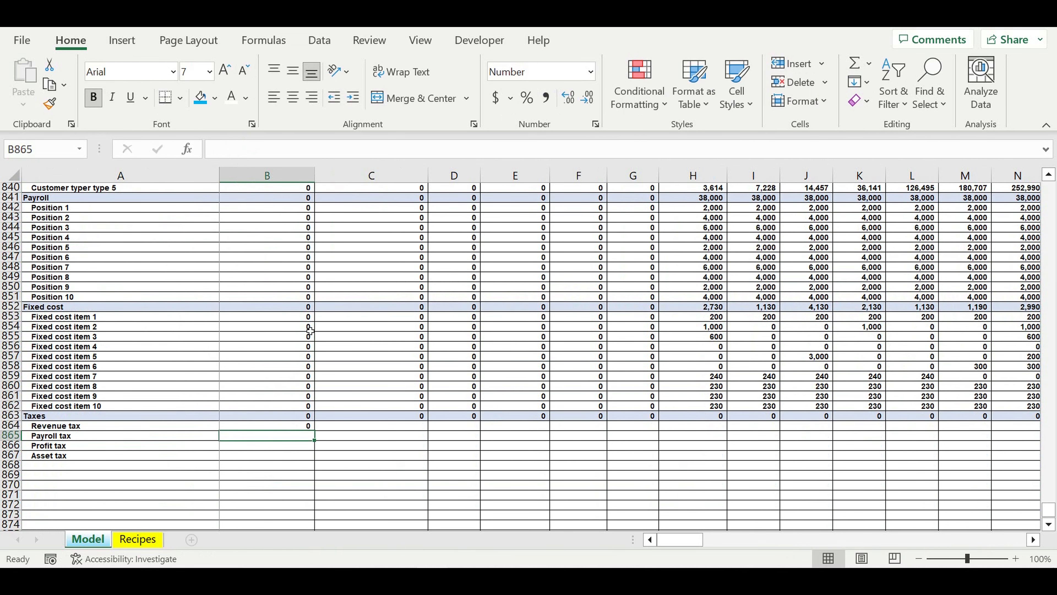
text(=)
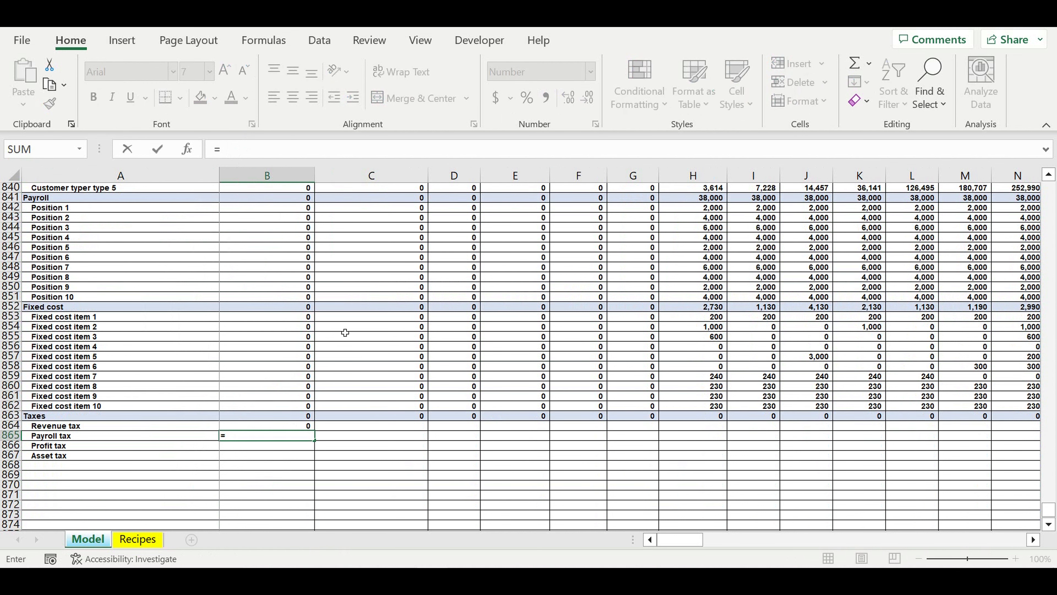
scroll(324, 286, up, 2)
click(277, 261)
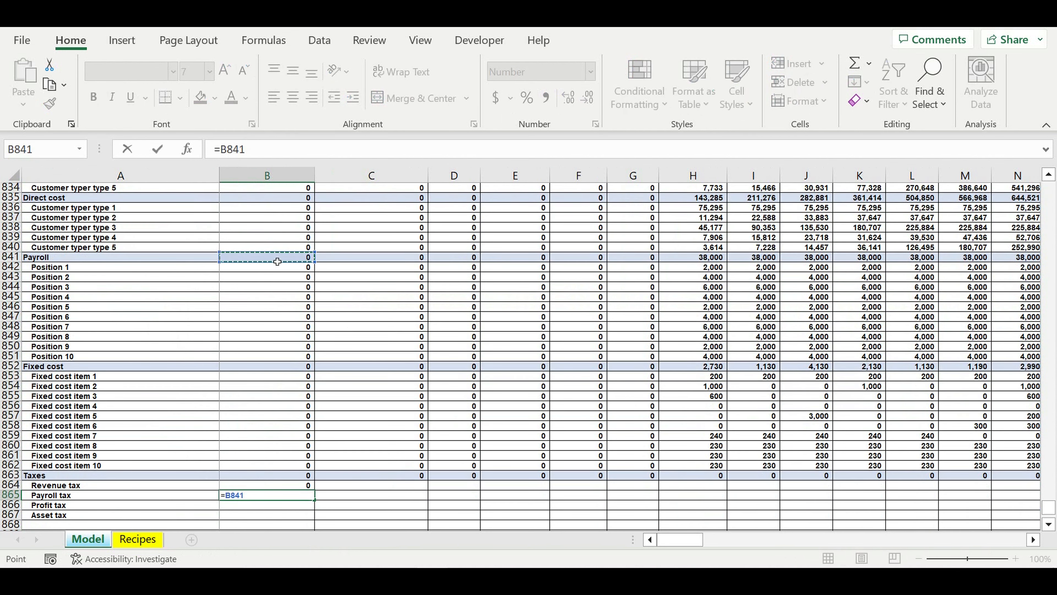
text(*)
scroll(277, 261, up, 7)
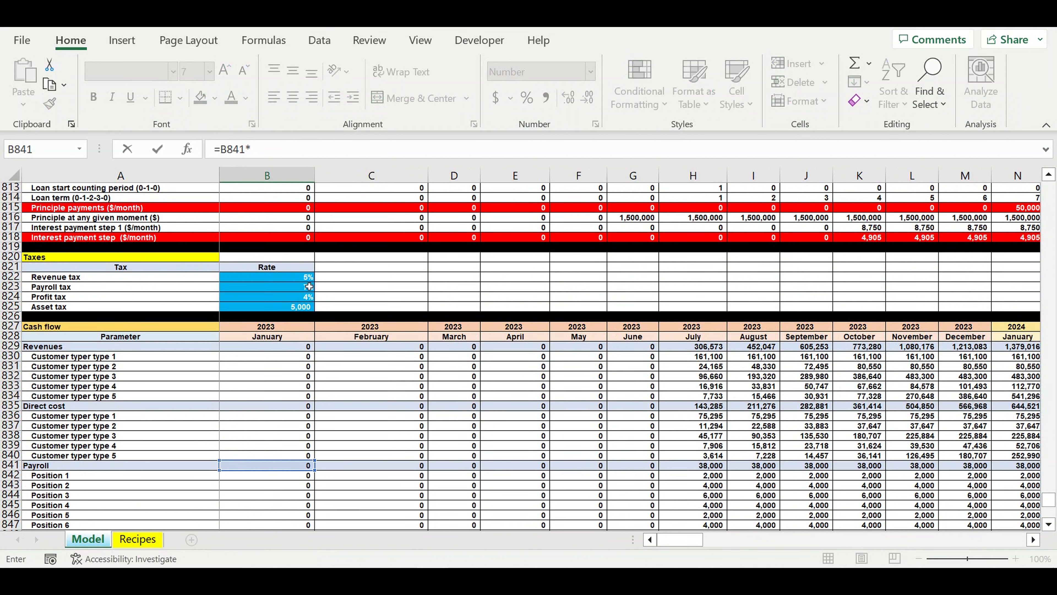
click(261, 287)
click(252, 150)
text($B823)
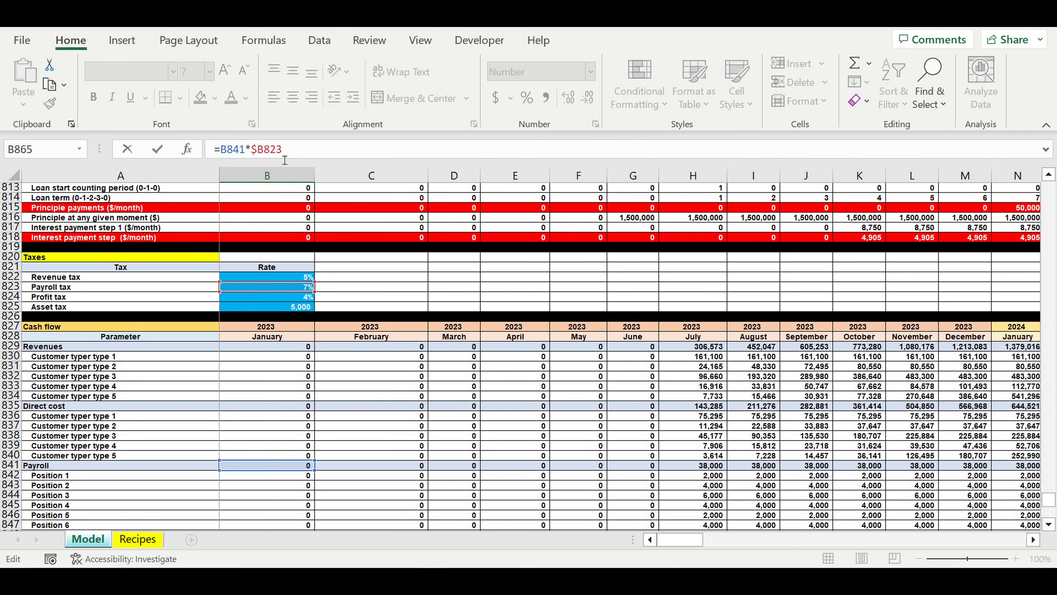
key(Right)
key(Return)
- Start the January Asset tax formula in B867 as a product with the absolute Asset tax amount, =$B$825*
scroll(310, 321, down, 3)
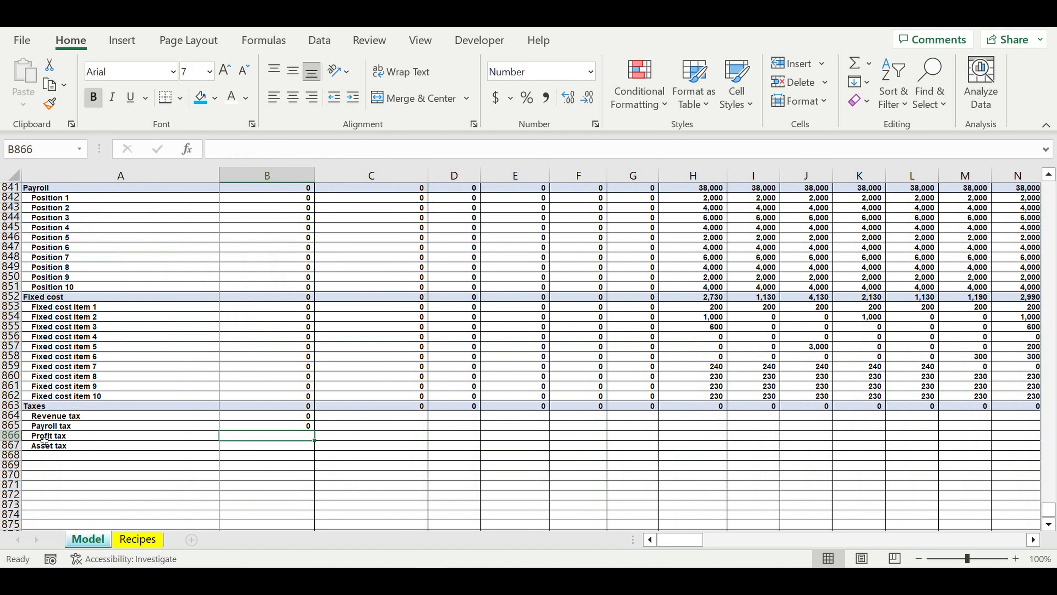
click(260, 449)
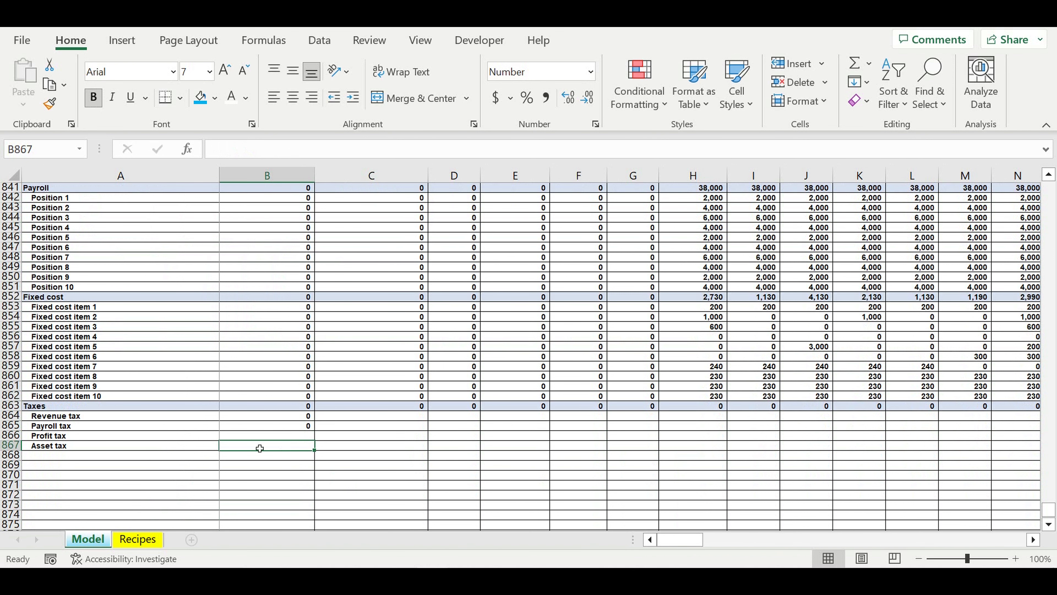
text(=)
scroll(320, 391, up, 9)
scroll(320, 390, up, 1)
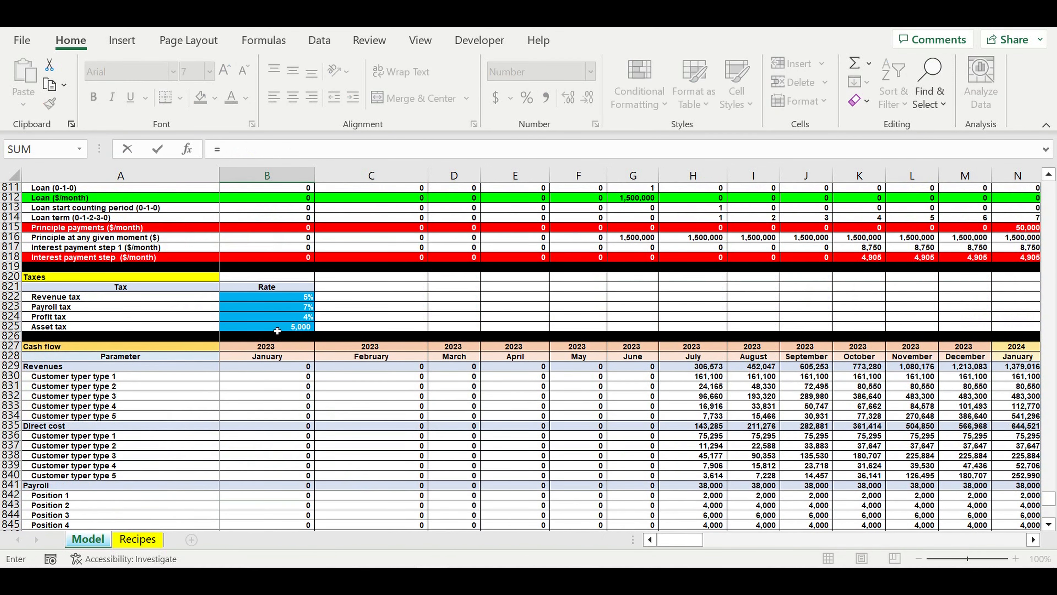
click(277, 330)
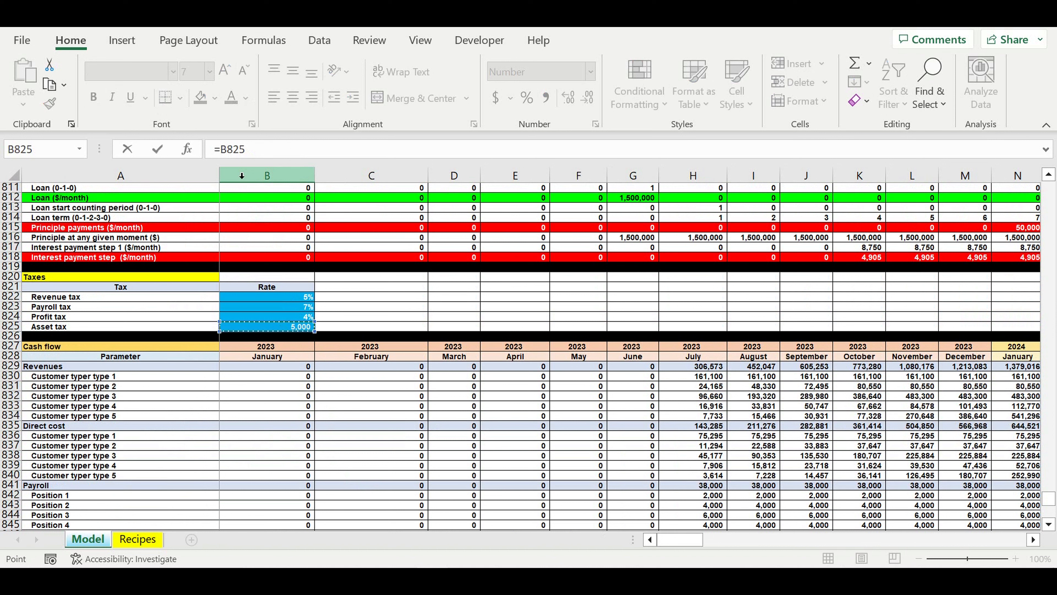
click(257, 162)
text($)
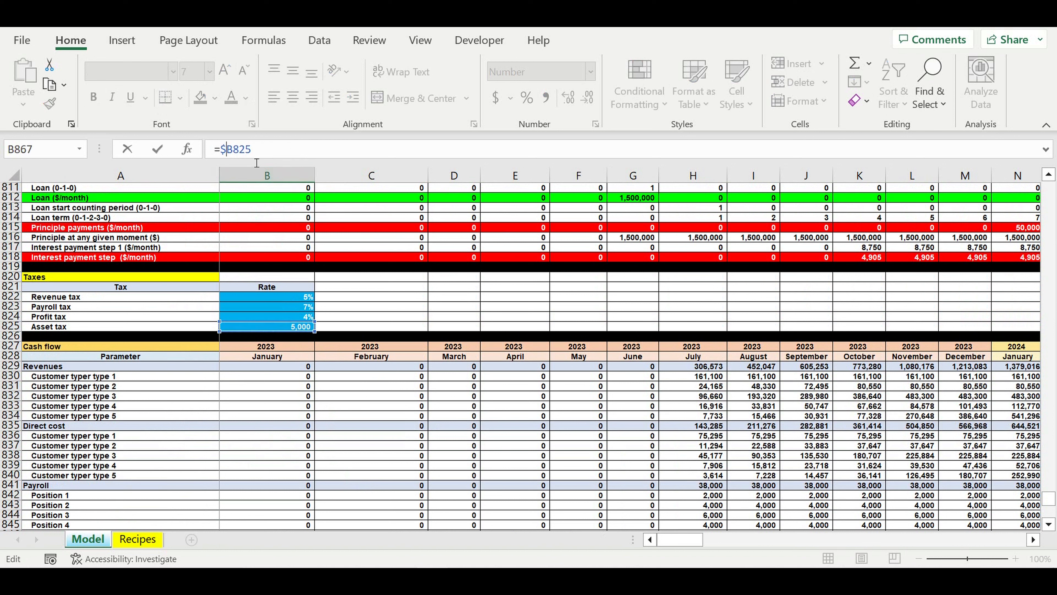
key(Right)
text($)
click(265, 152)
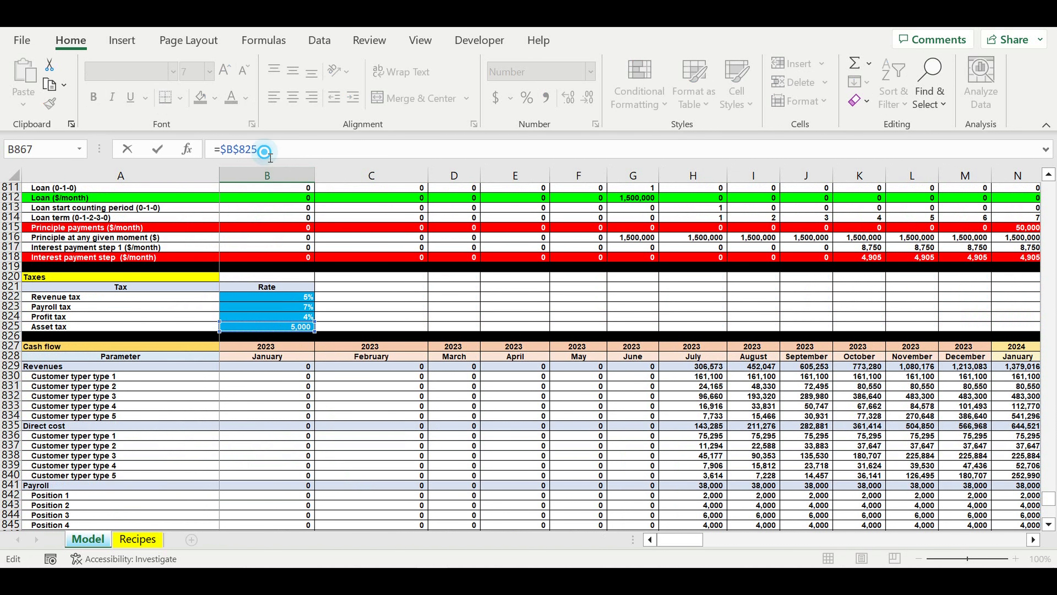
text(*)
scroll(427, 349, up, 5)
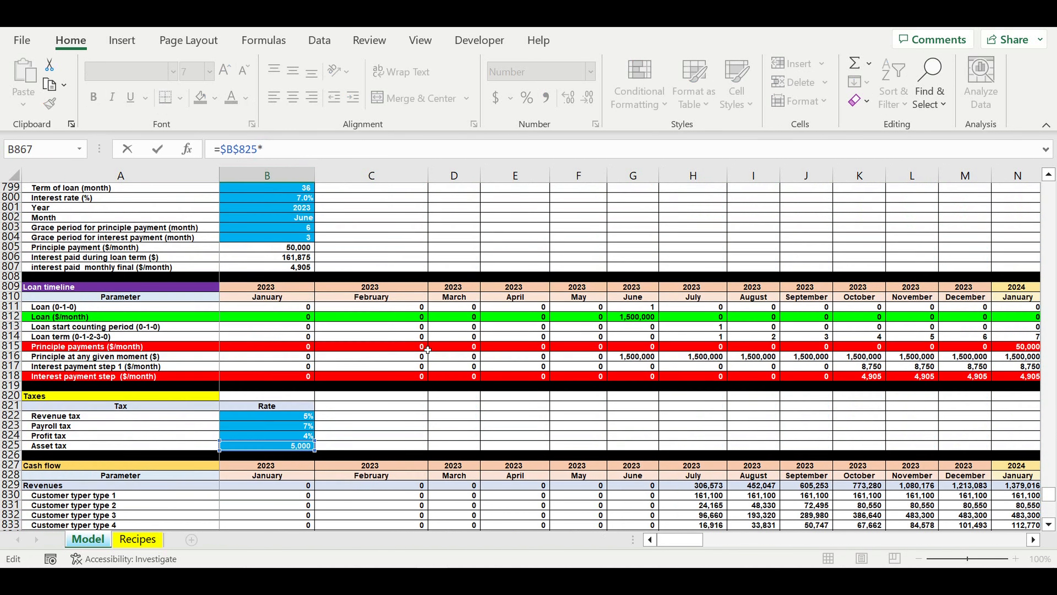
scroll(427, 350, up, 20)
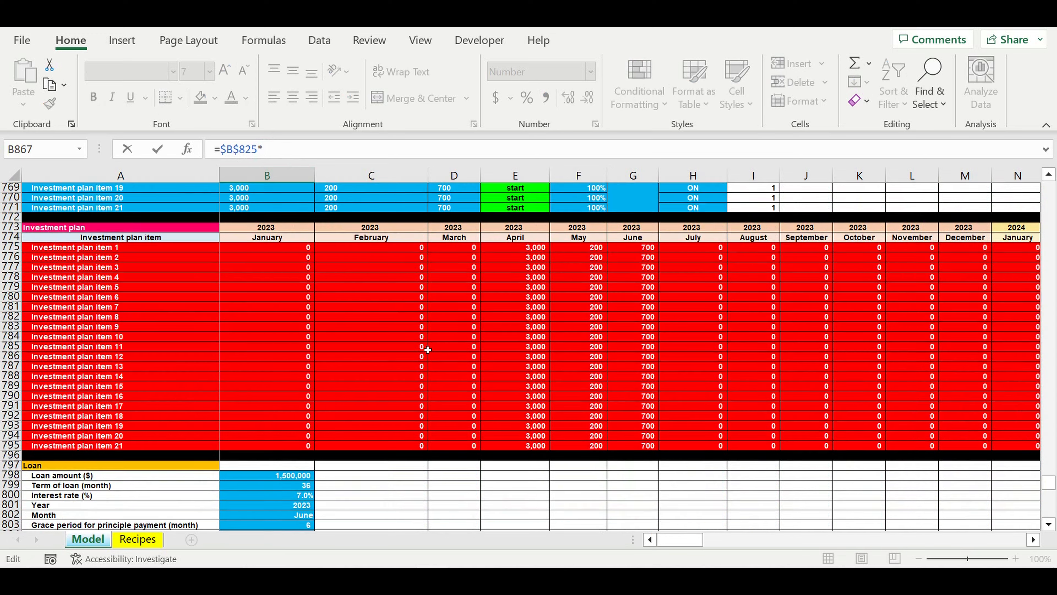
scroll(427, 349, up, 16)
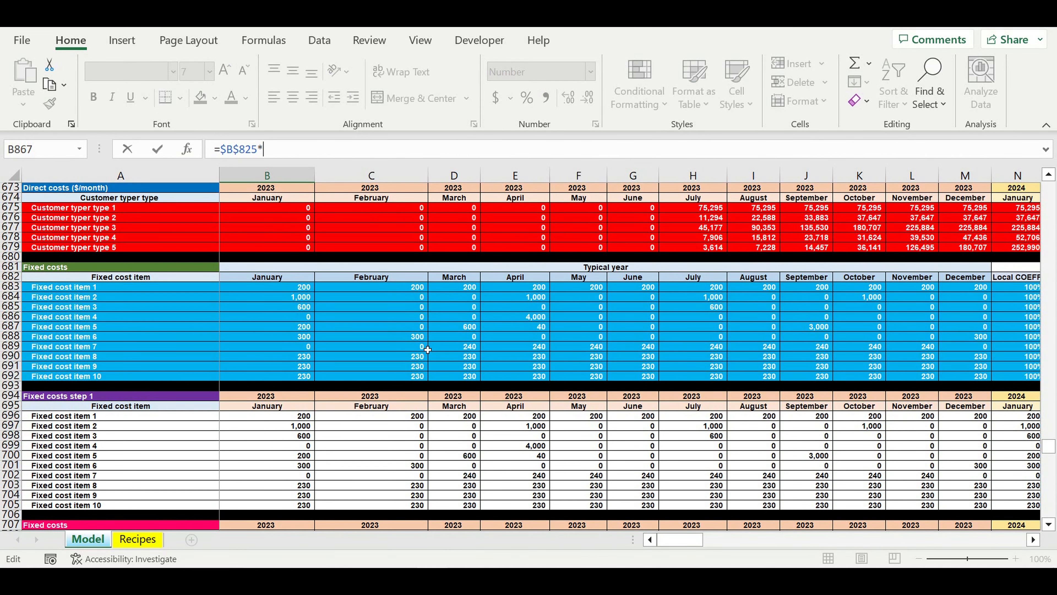
scroll(427, 349, up, 11)
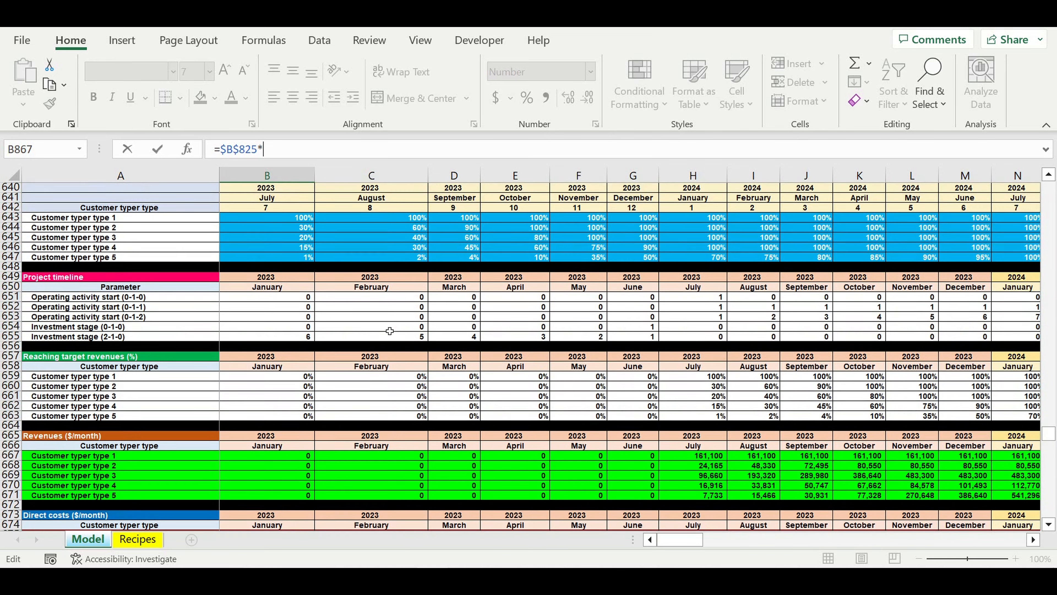
scroll(389, 330, up, 16)
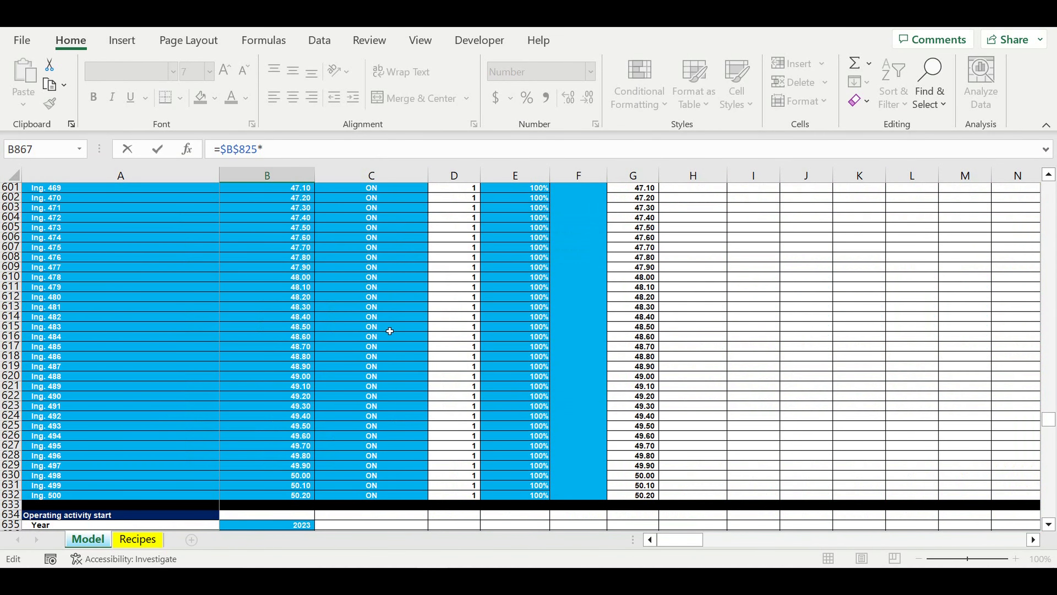
scroll(386, 333, down, 4)
scroll(386, 333, down, 7)
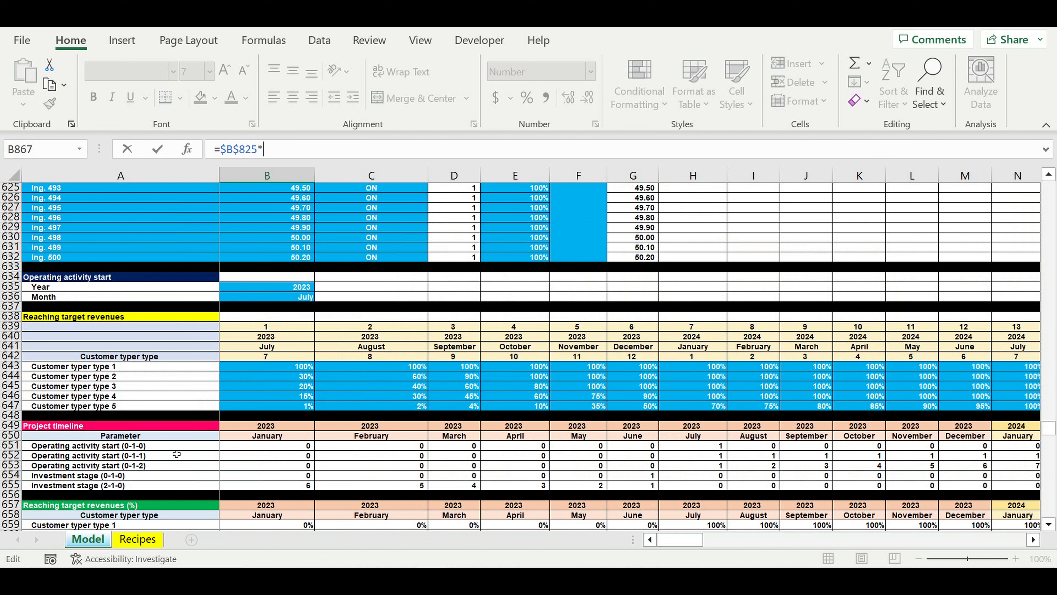
- Complete the January Asset tax formula with the Operating activity start (0-1-1) flag, =$B$825*B652, and check the Taxes total formula in B863
click(245, 458)
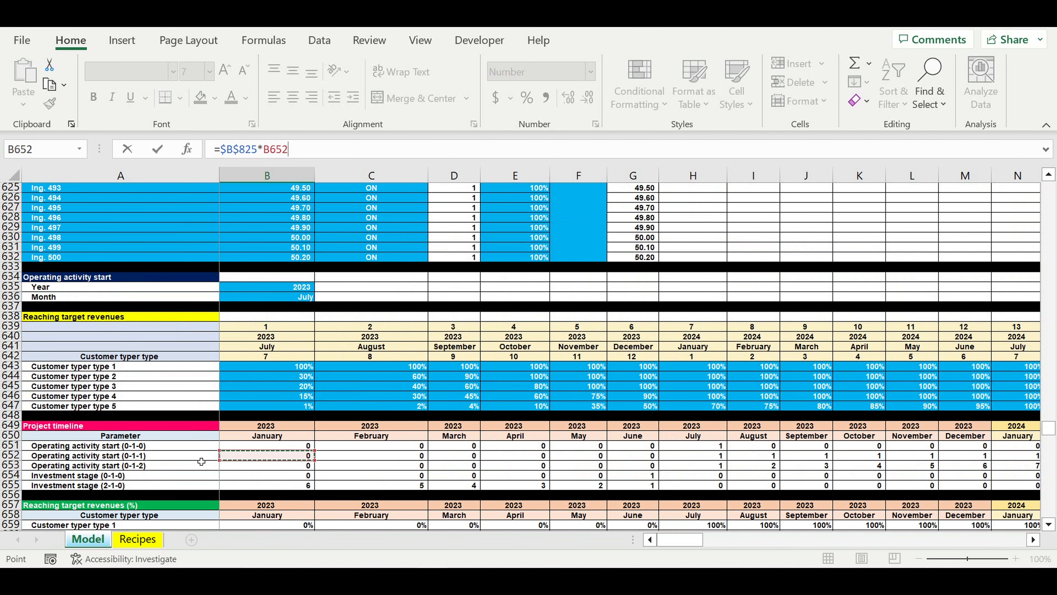
key(Return)
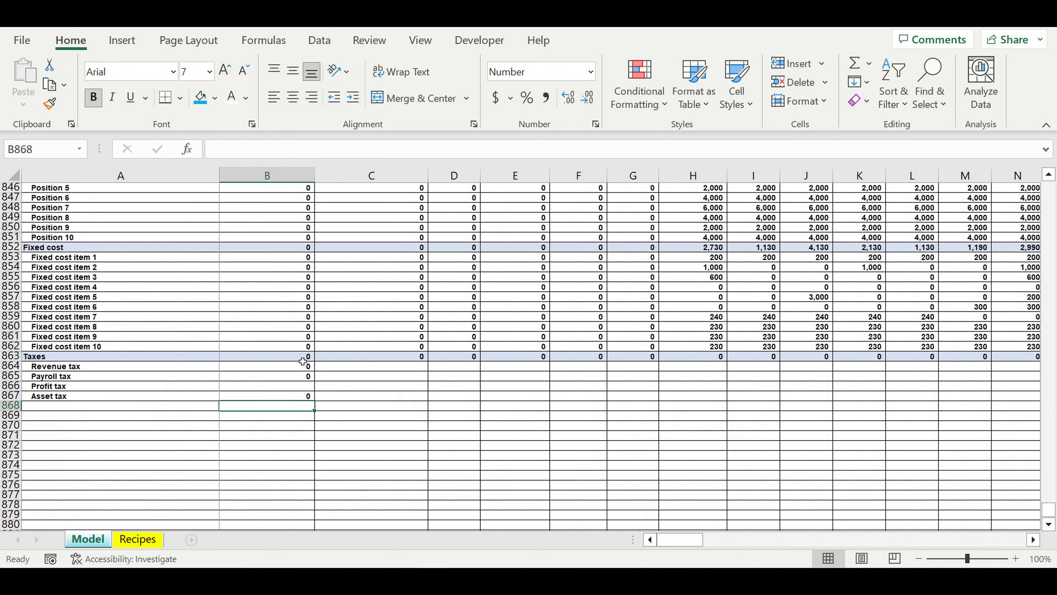
click(306, 356)
click(336, 156)
key(Return)
- Copy the January Taxes total and tax formulas in B863:B867 across all months through column DQ
click(290, 357)
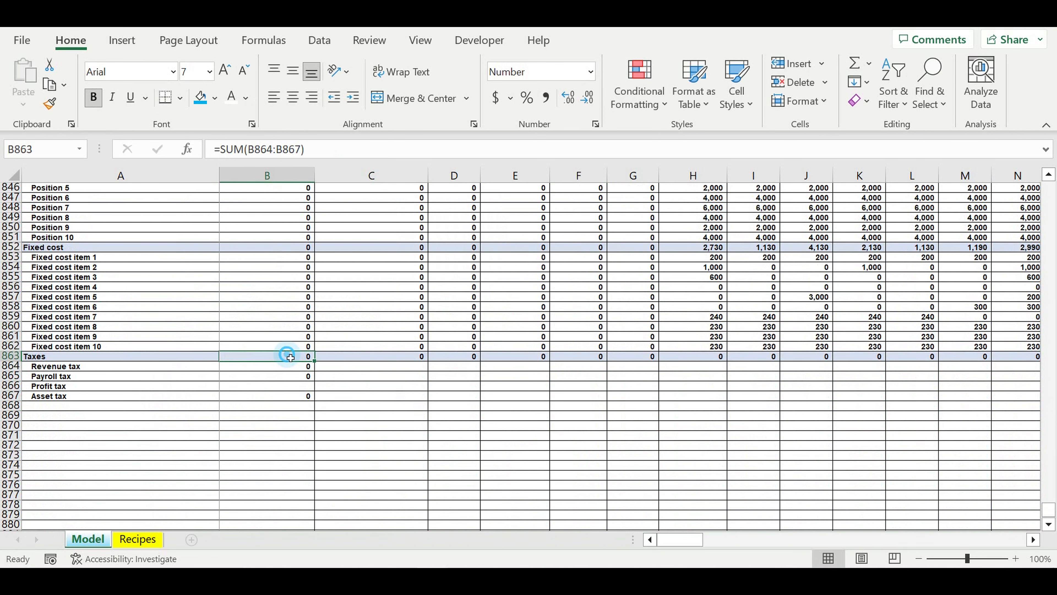
drag(290, 357, 905, 399)
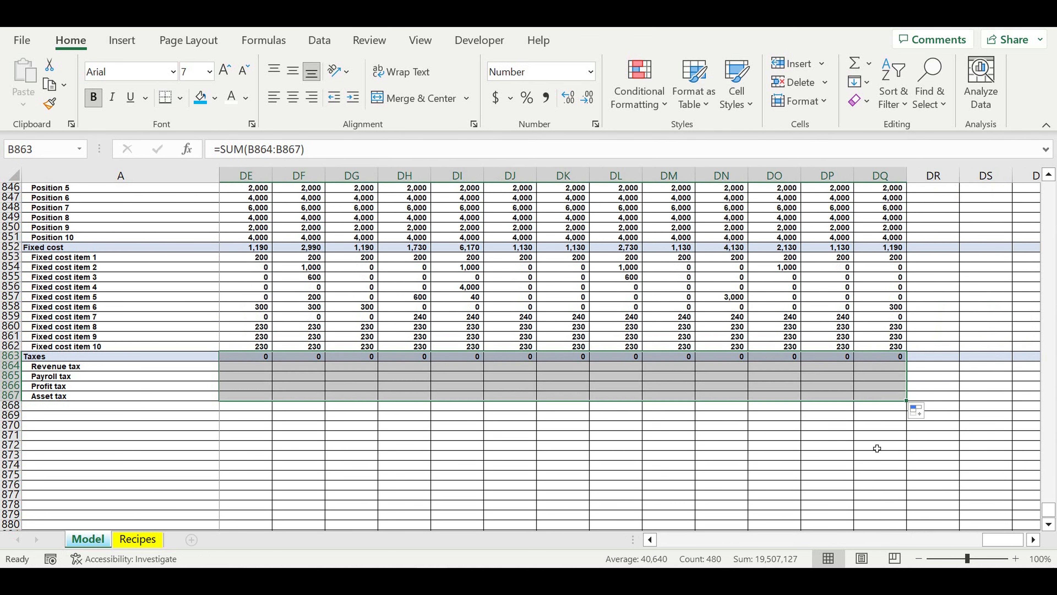
click(826, 455)
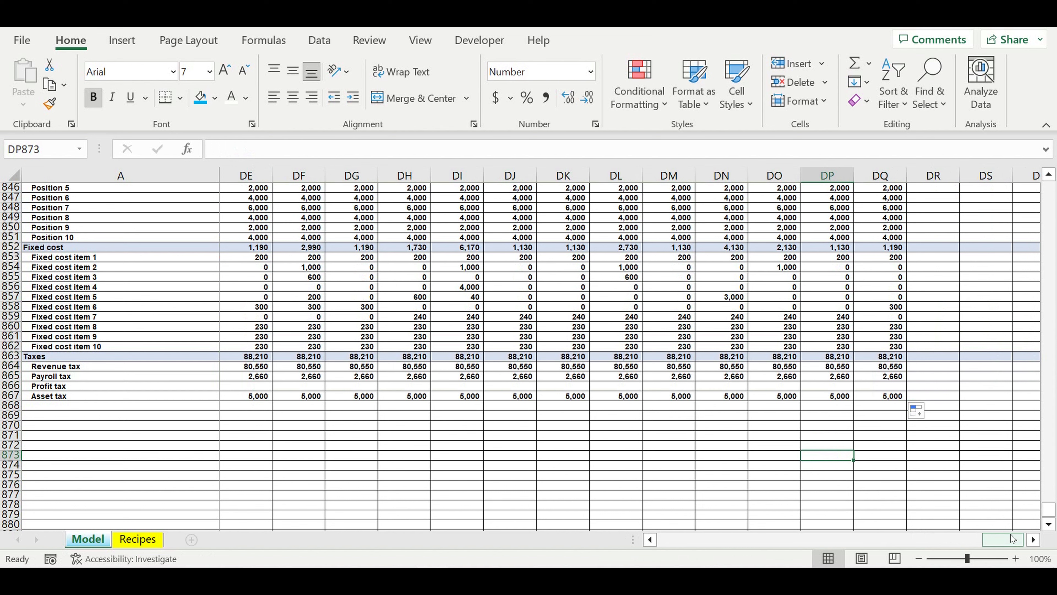
drag(1013, 538, 621, 547)
click(94, 474)
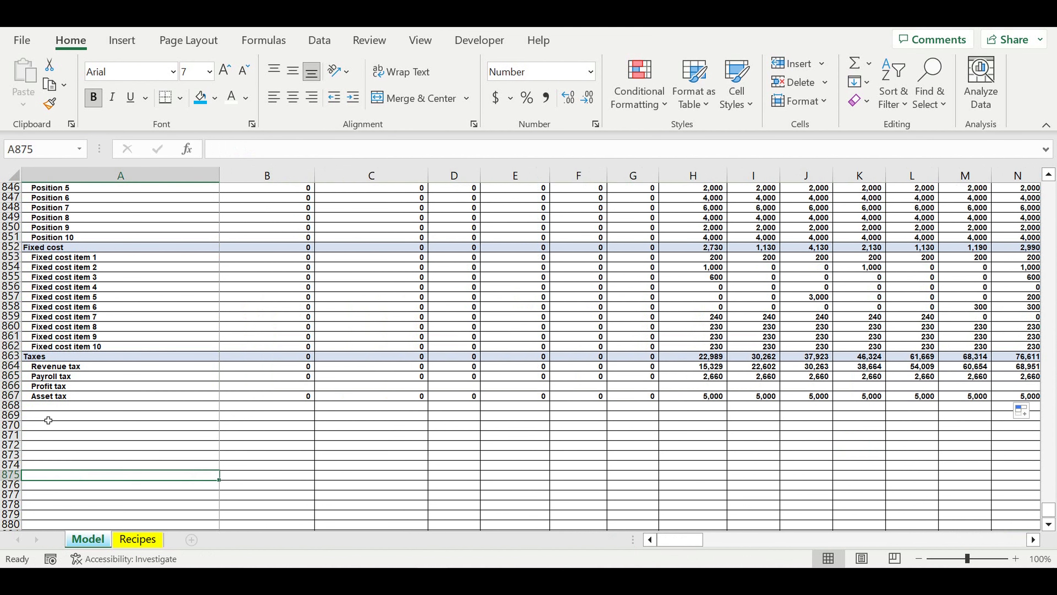
- Add the row label "Result from operating activity" in A868, directly below Asset tax
click(132, 407)
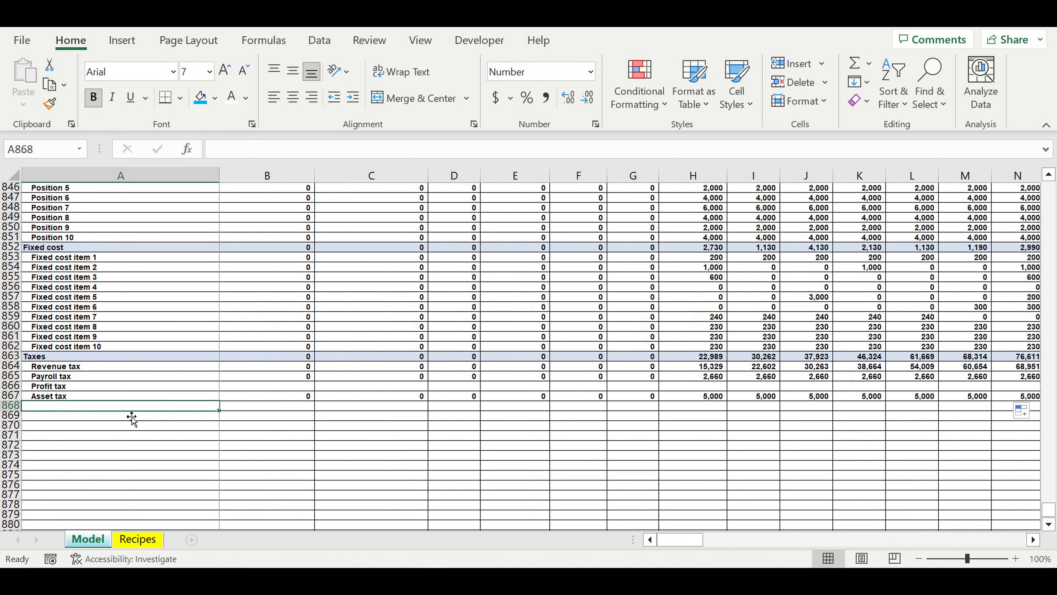
key(Down)
key(Up)
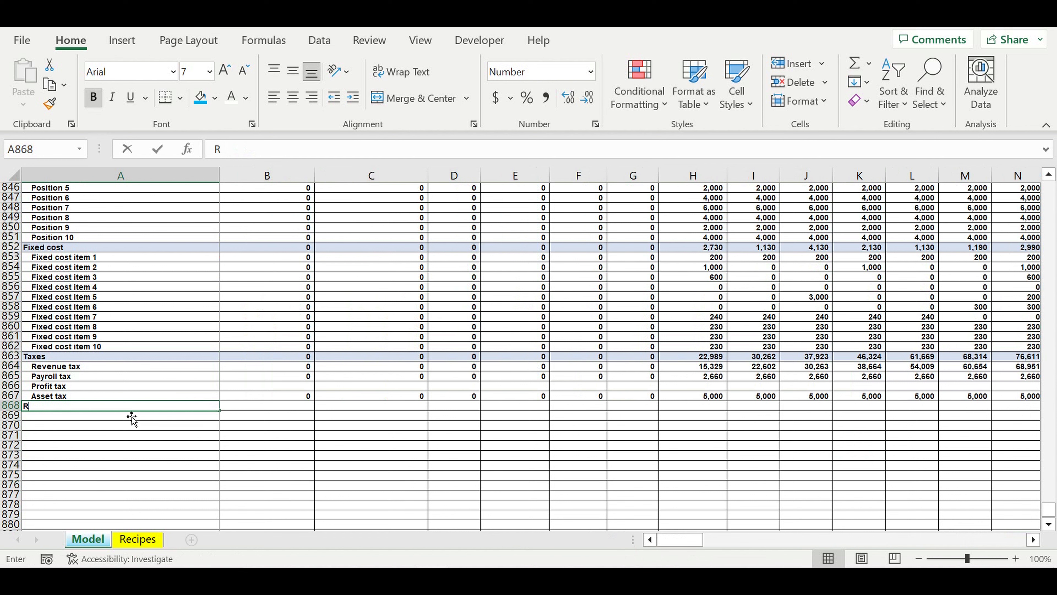
text(Result f)
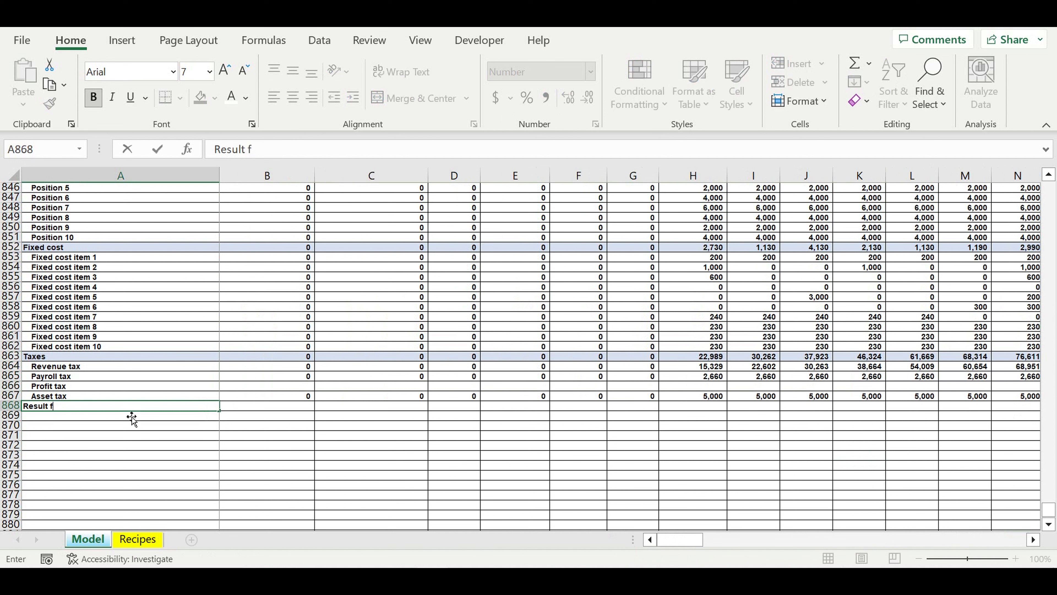
text(rom operating act)
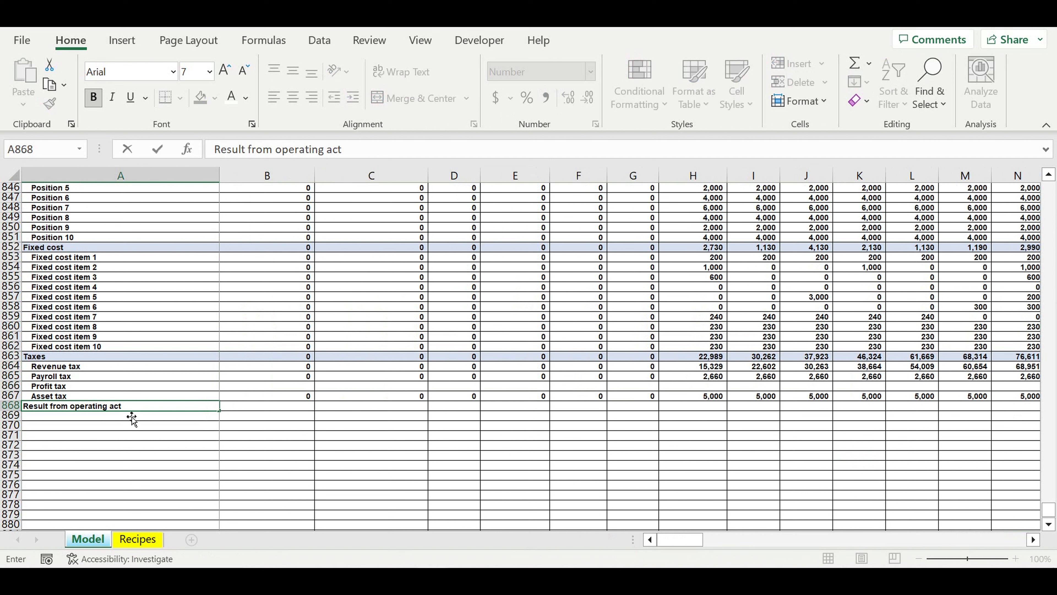
text(ivity)
key(Return)
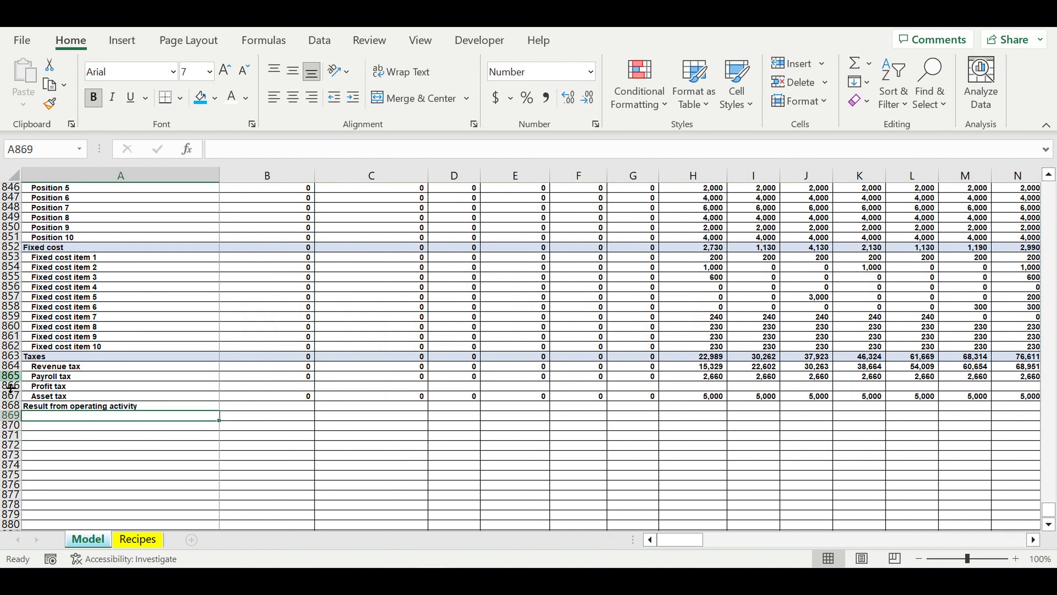
- Highlight the entire Result from operating activity row 868 with a yellow fill
click(11, 405)
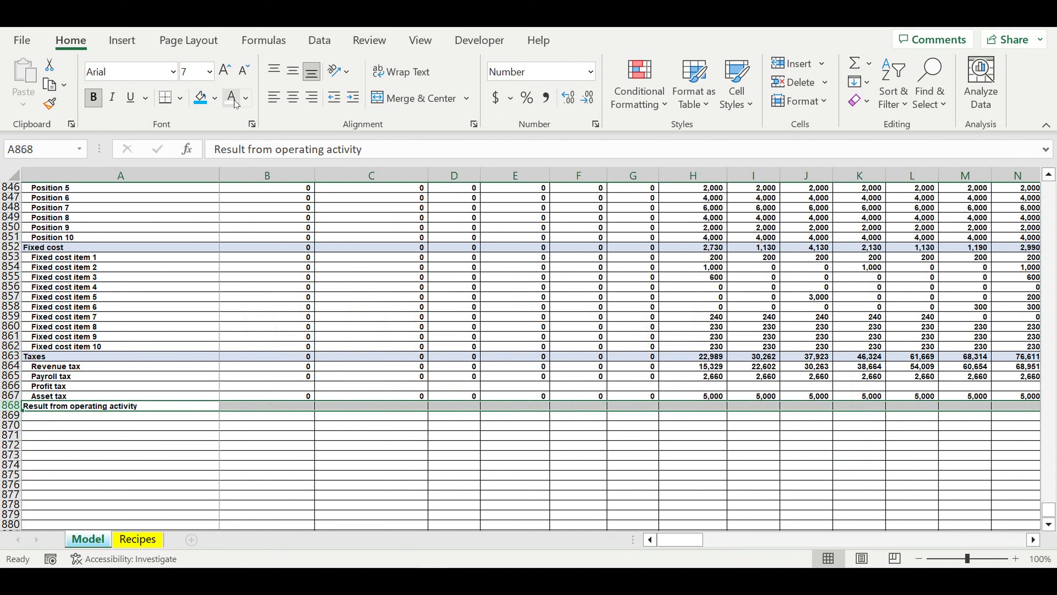
click(219, 101)
click(246, 227)
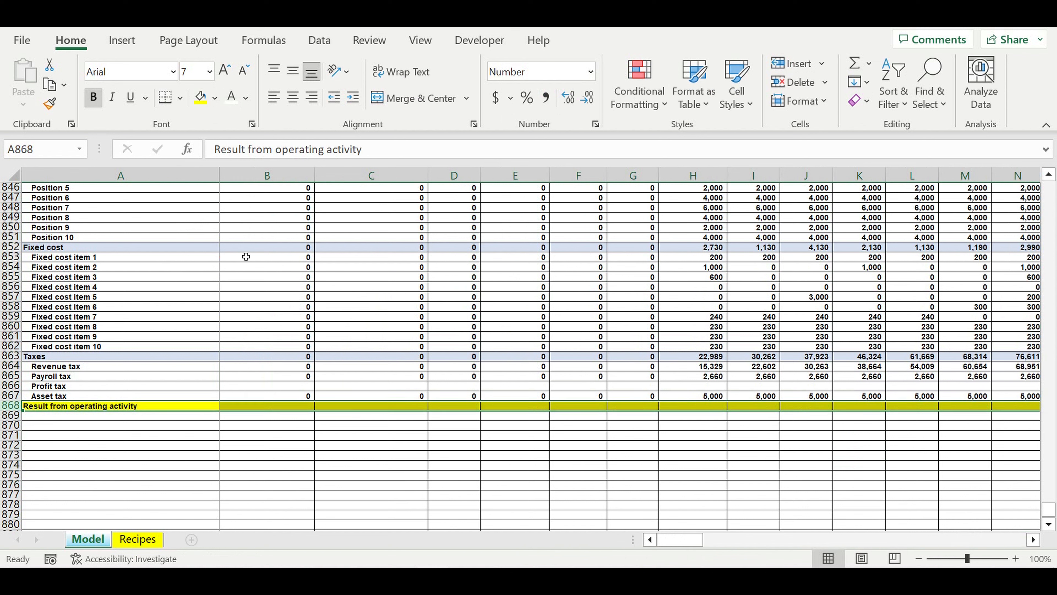
click(136, 409)
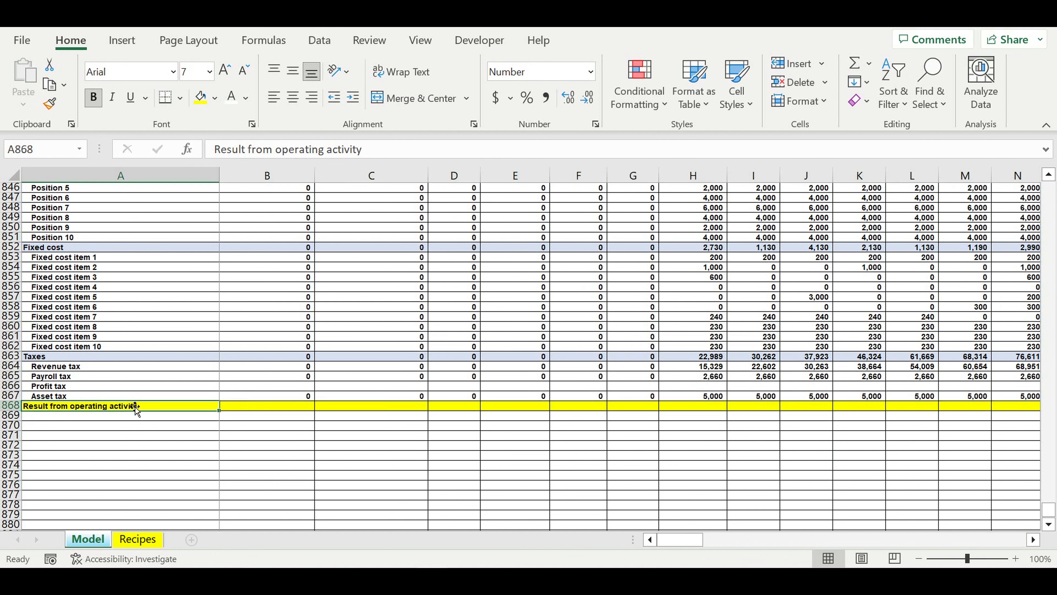
- Calculate the January result in B868 as revenues minus direct cost, payroll, fixed cost and taxes, =B829-B835-B841-B852-B863
click(262, 408)
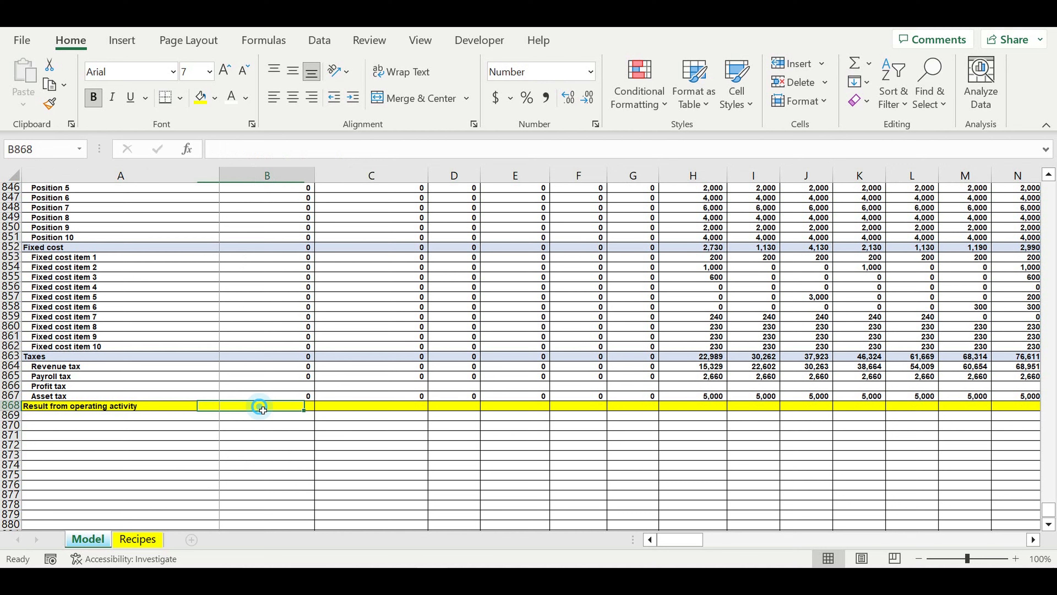
text(=)
scroll(262, 409, up, 9)
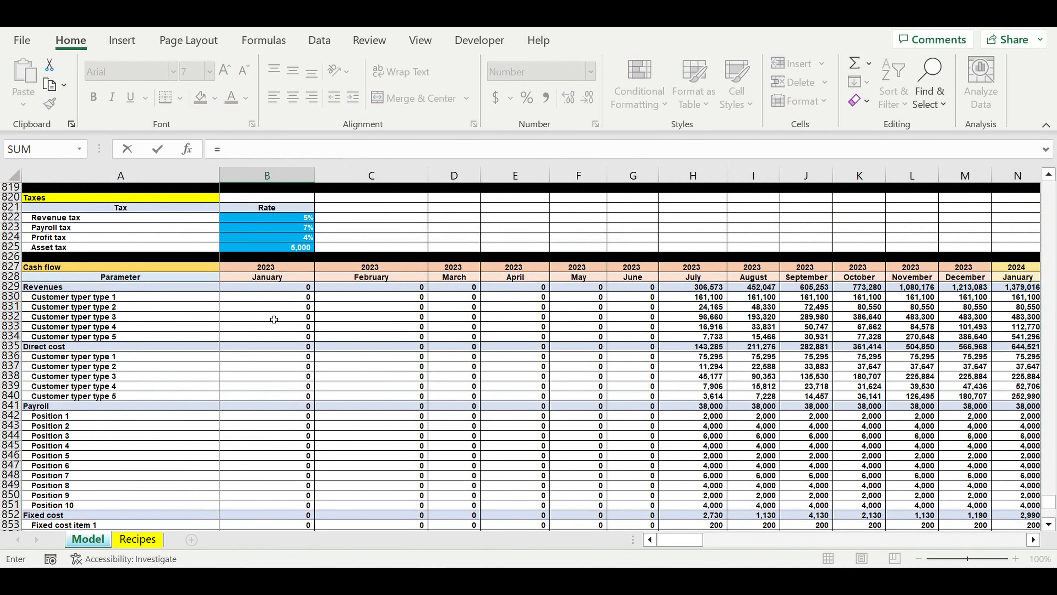
click(248, 286)
text(-)
click(259, 347)
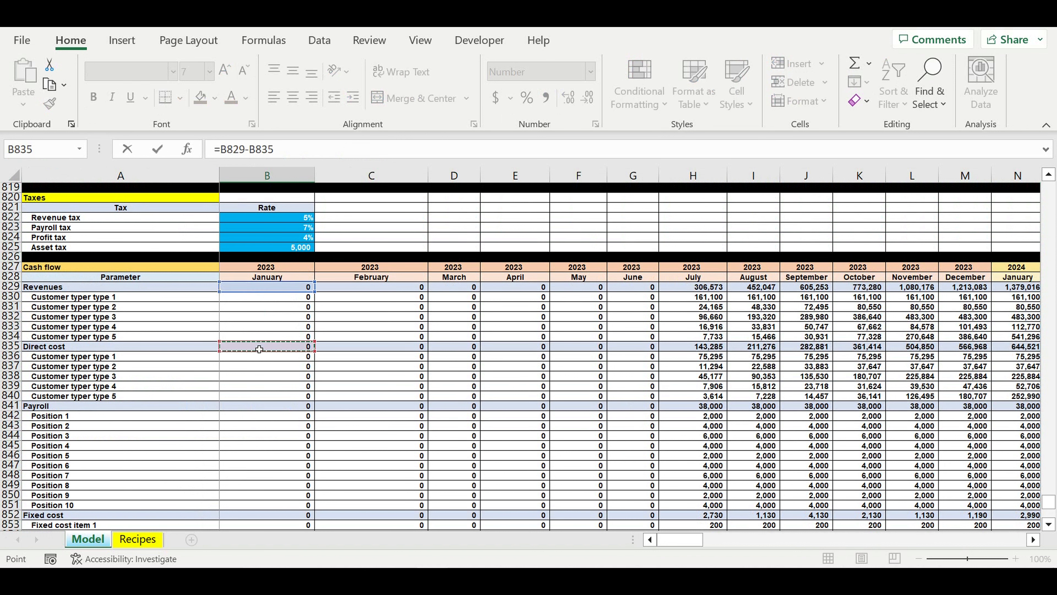
text(-)
click(242, 409)
text(-)
scroll(242, 411, down, 5)
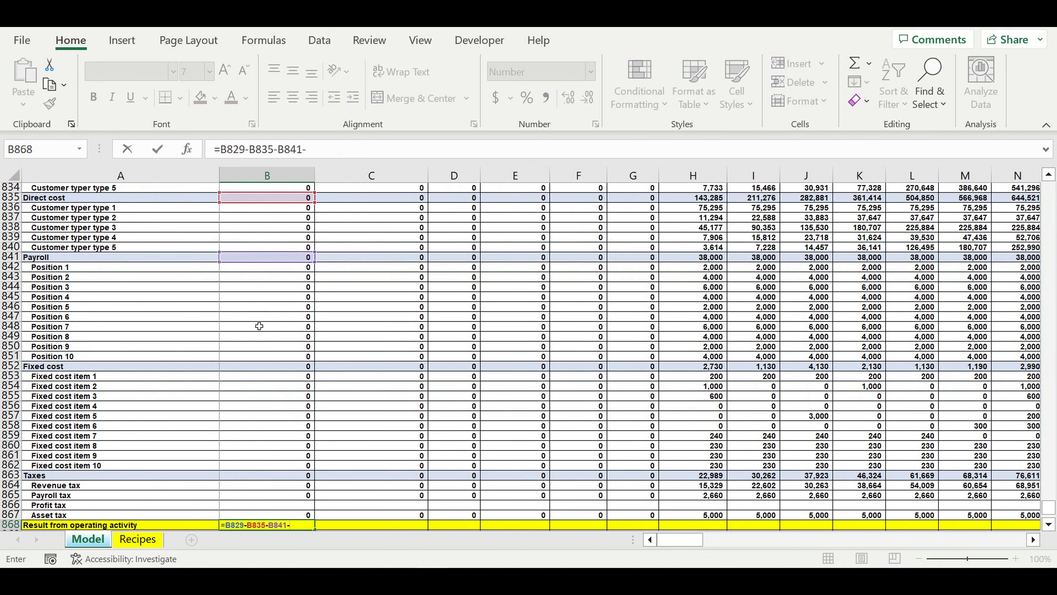
click(269, 369)
text(-)
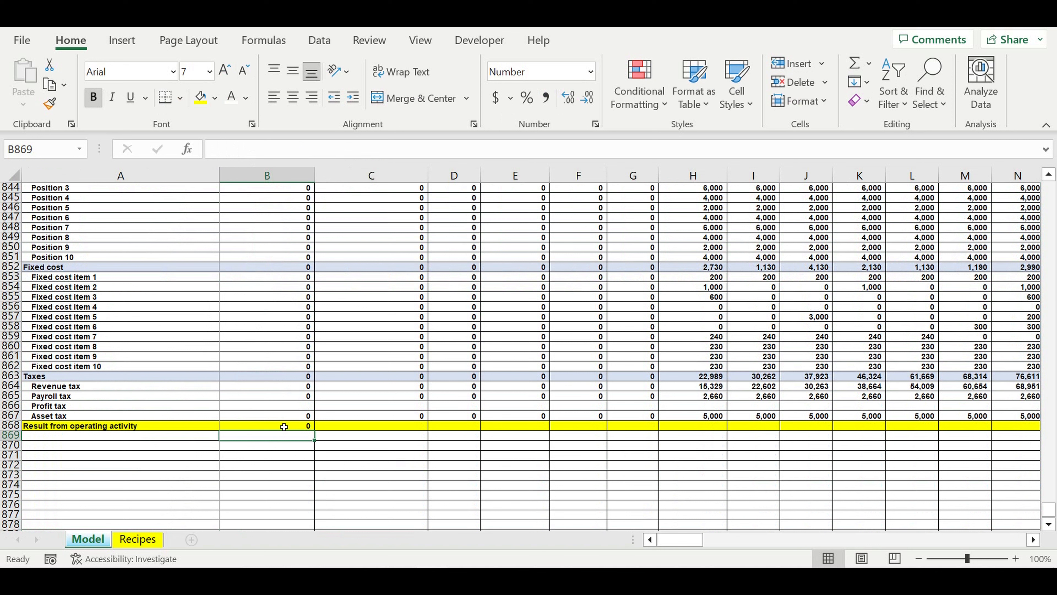
- Extend the January Result from operating activity formula in B868 across all months through column DQ
click(285, 427)
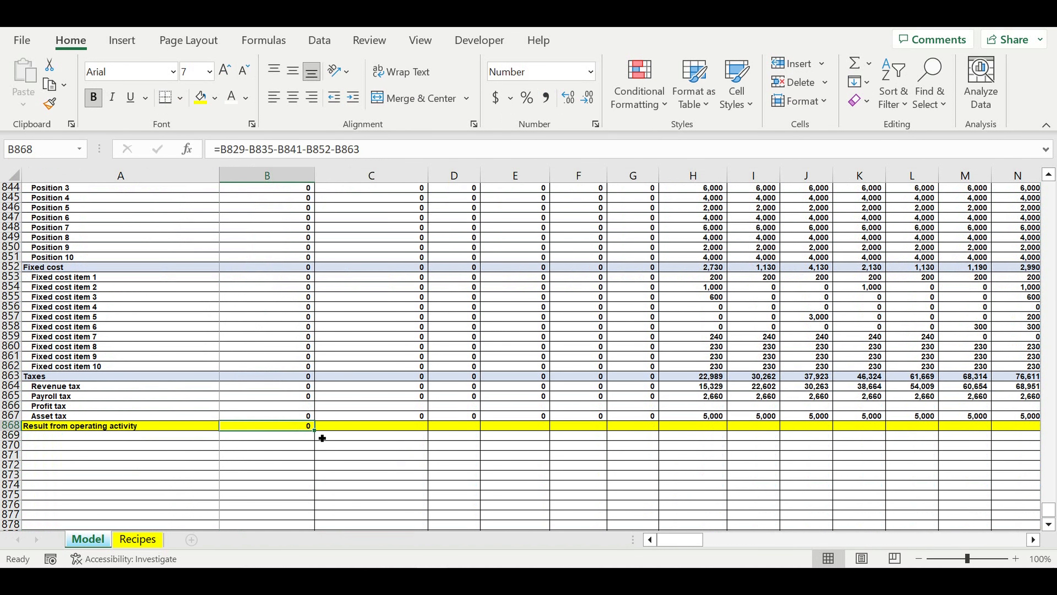
drag(323, 438, 958, 330)
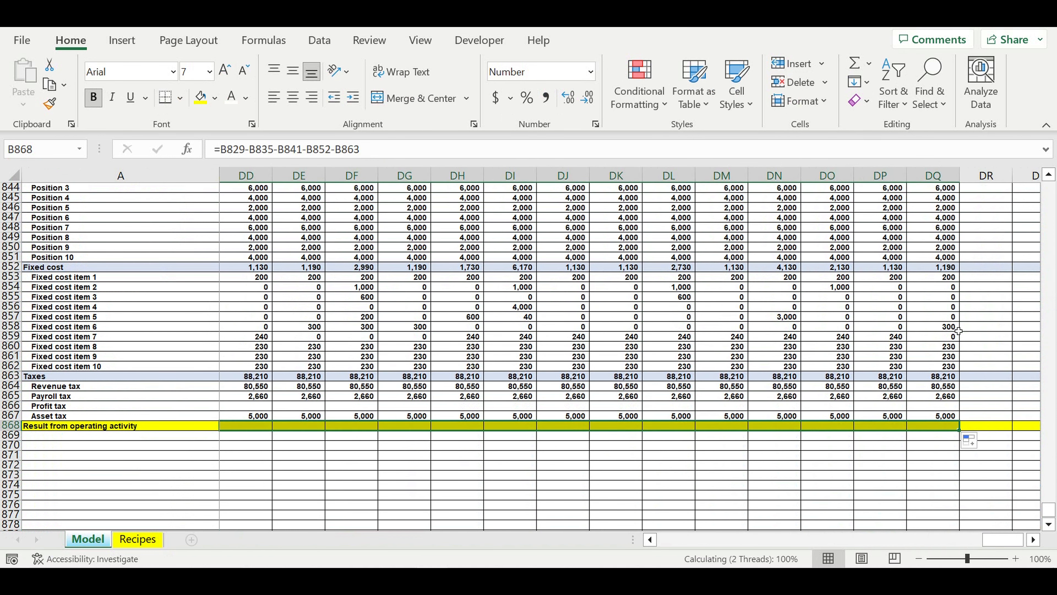
click(761, 473)
drag(1016, 545, 691, 541)
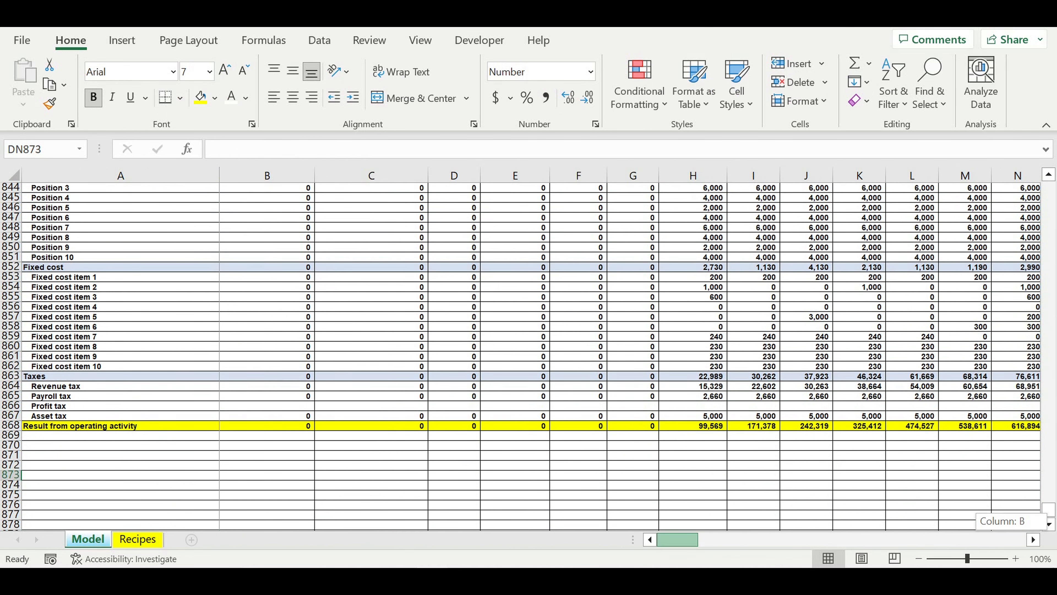
click(410, 475)
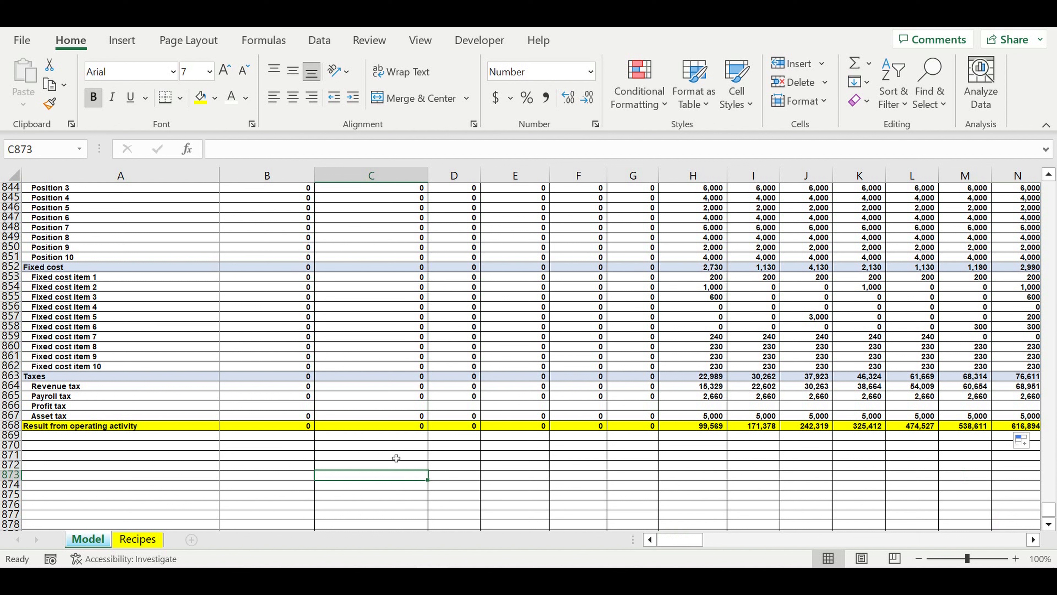
- Add an "Investment" heading in A869 and shade its whole row light blue like the other section totals
click(82, 464)
click(57, 436)
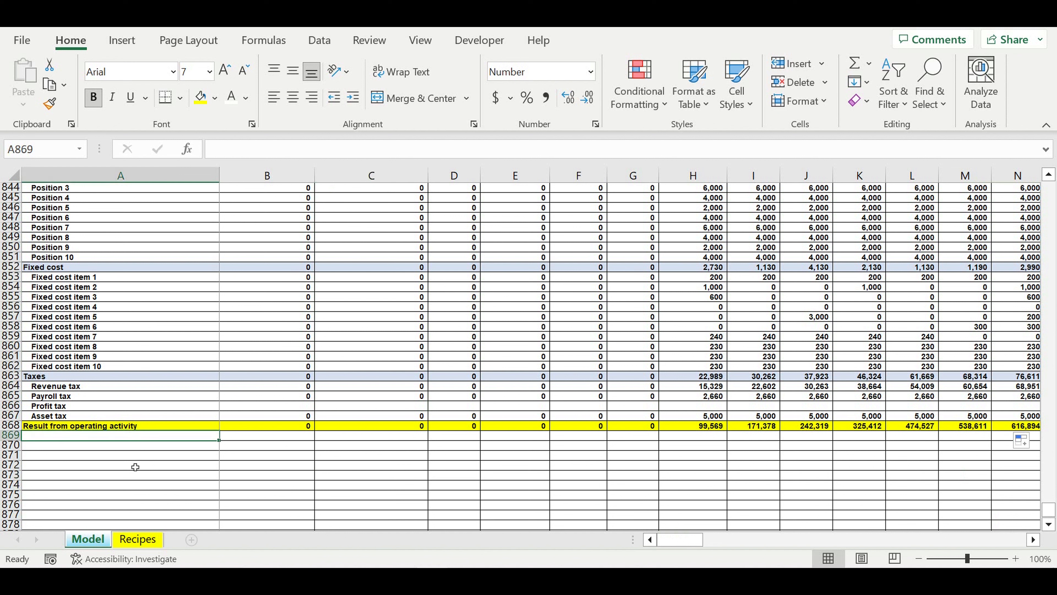
click(125, 454)
click(97, 439)
text(Inves)
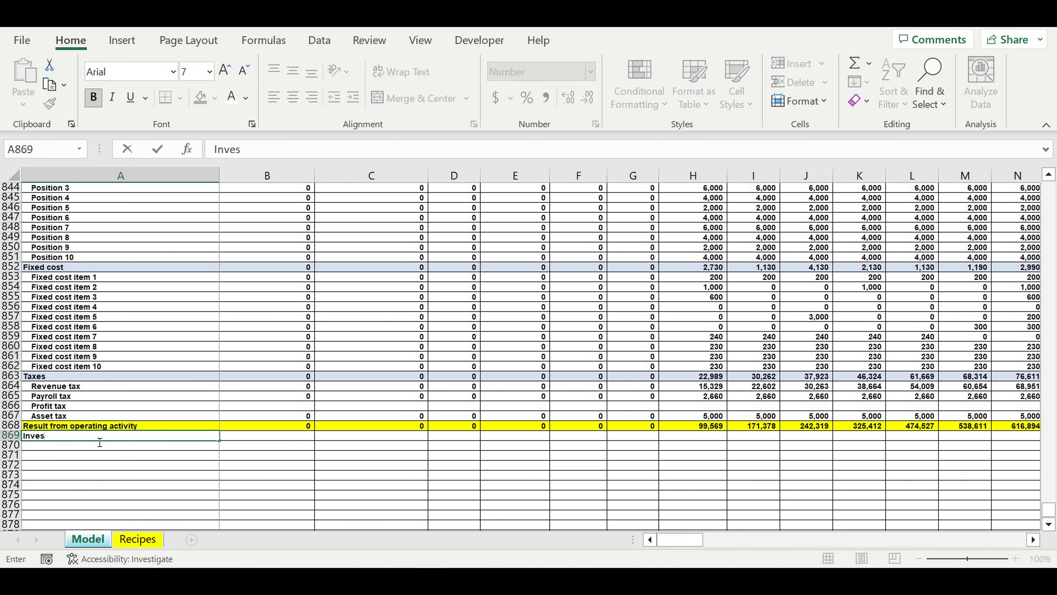
text(tment)
key(Return)
click(11, 435)
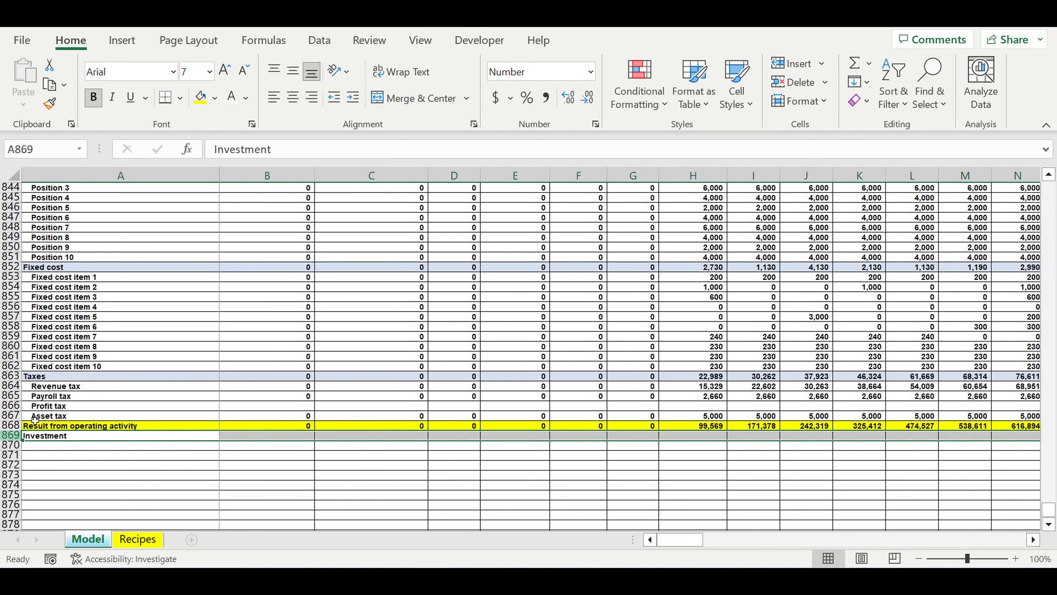
click(217, 103)
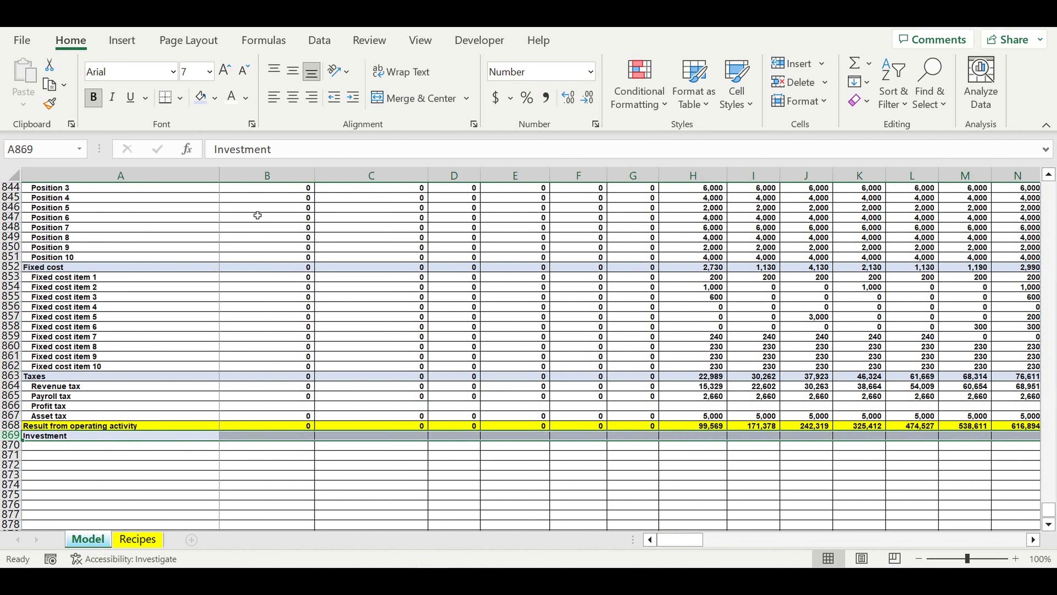
- Link A870 to the first item name of the Investment plan section, =A775
click(143, 445)
text(=)
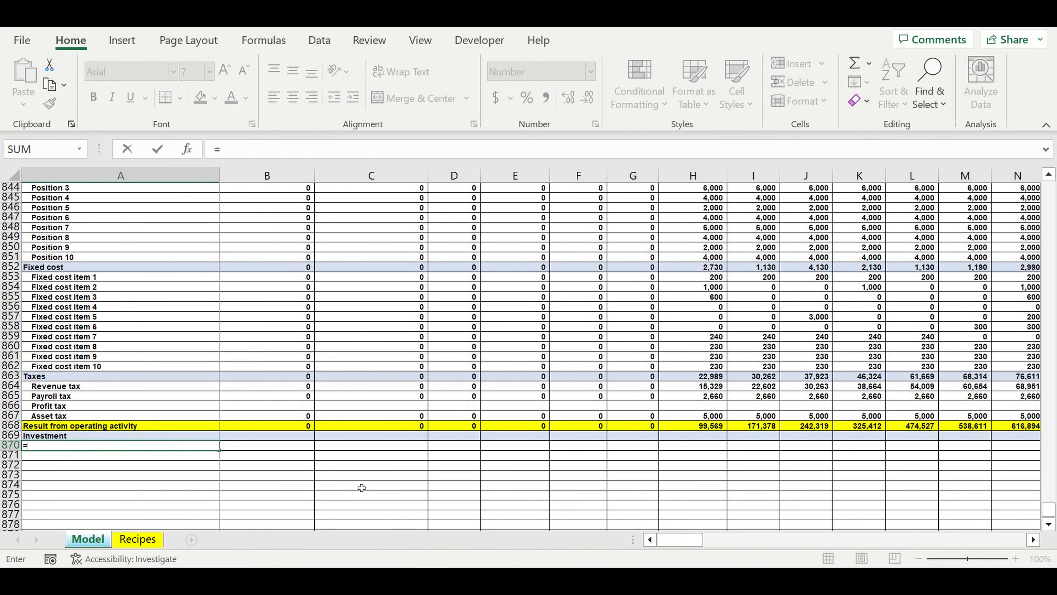
scroll(361, 488, up, 20)
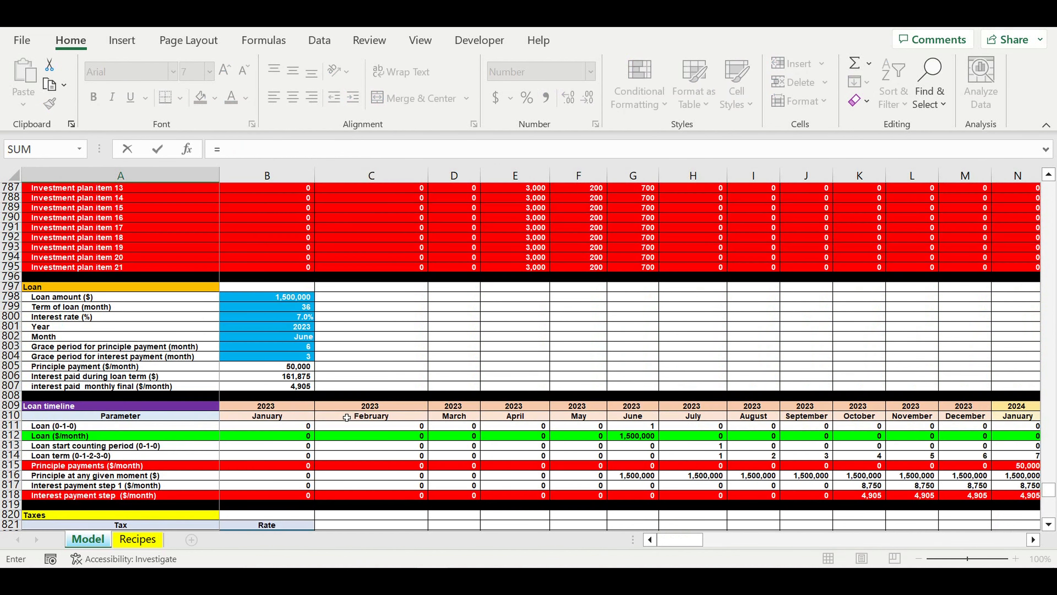
scroll(347, 417, up, 3)
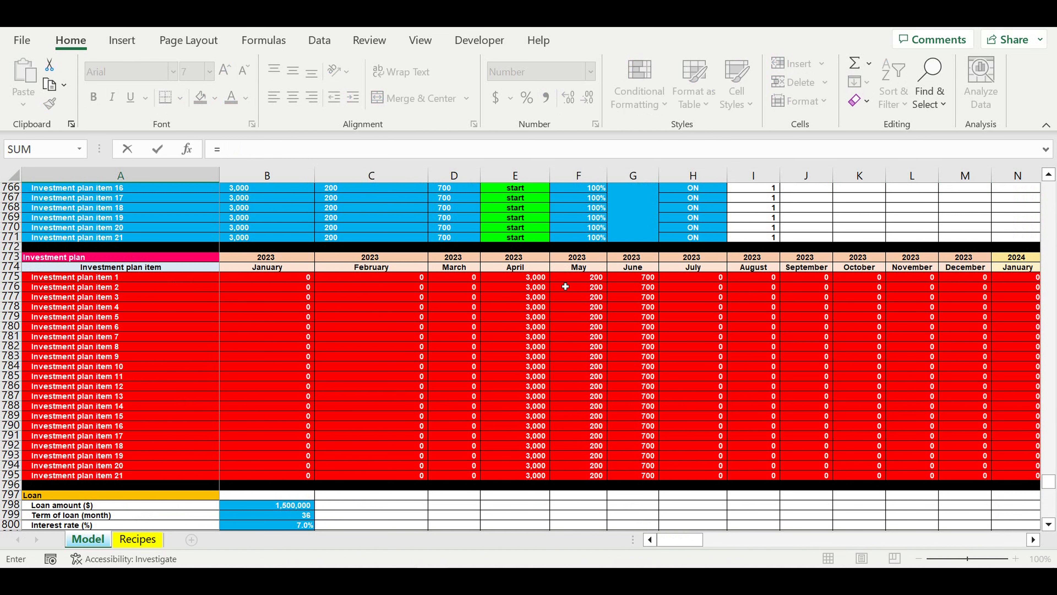
click(208, 277)
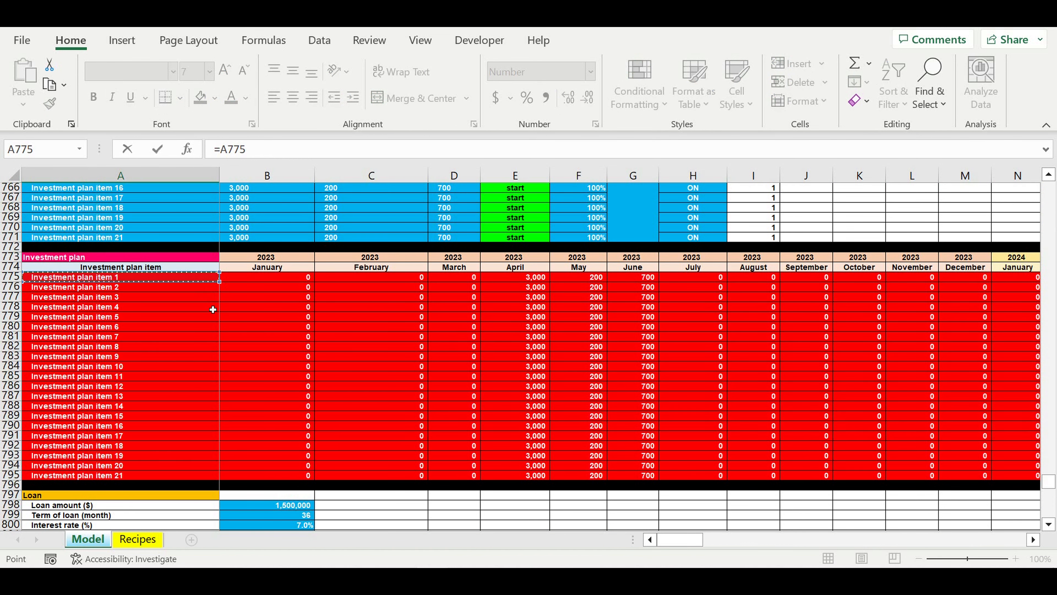
key(Return)
scroll(267, 417, down, 3)
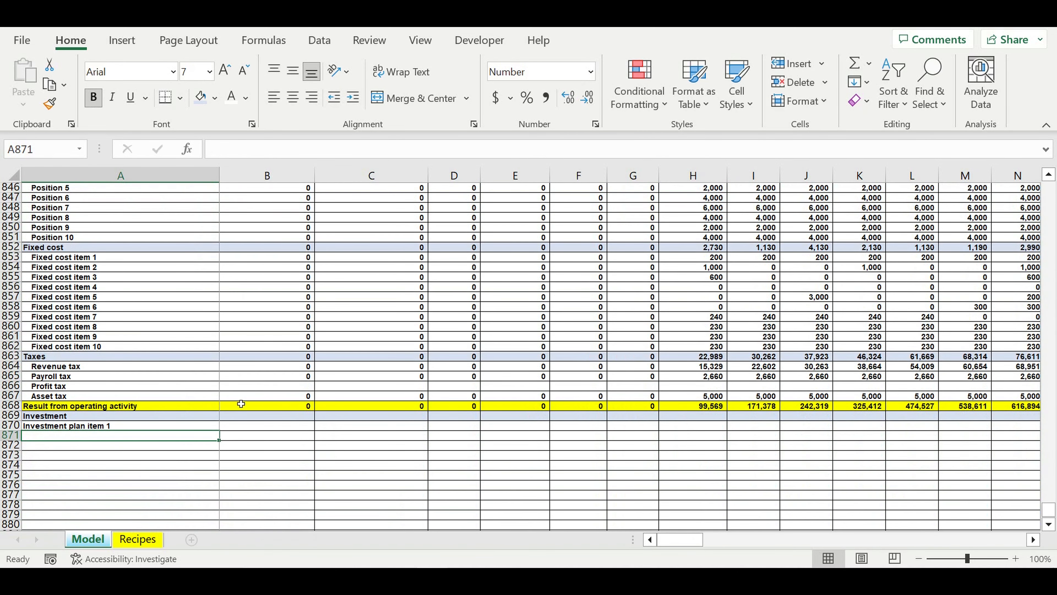
- Fill the item name link down from A870 through Investment plan item 21 and clear the surplus entries in A891:A895
scroll(241, 403, down, 5)
click(117, 277)
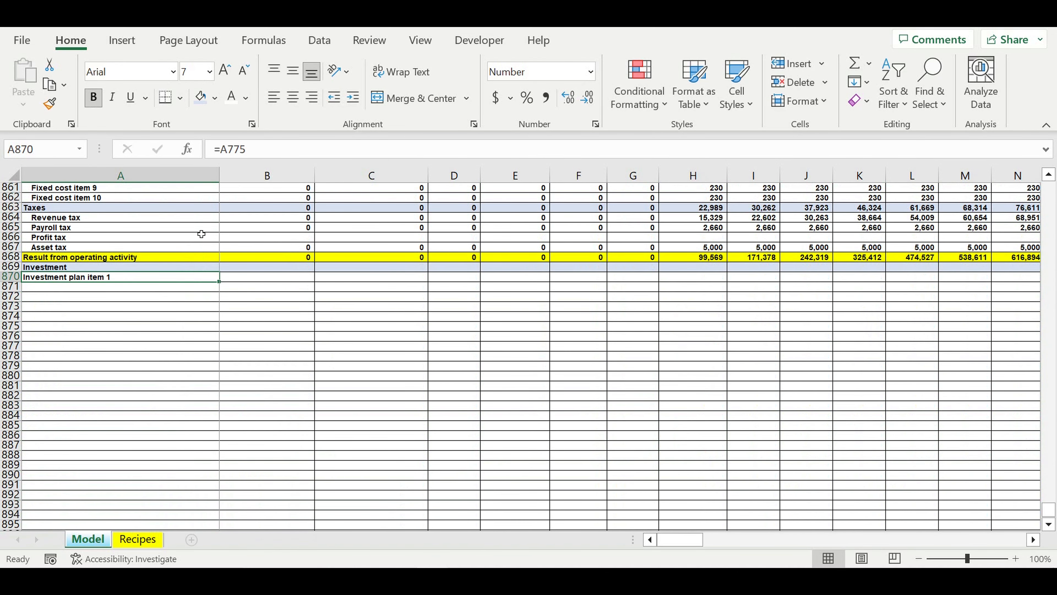
drag(219, 287, 221, 520)
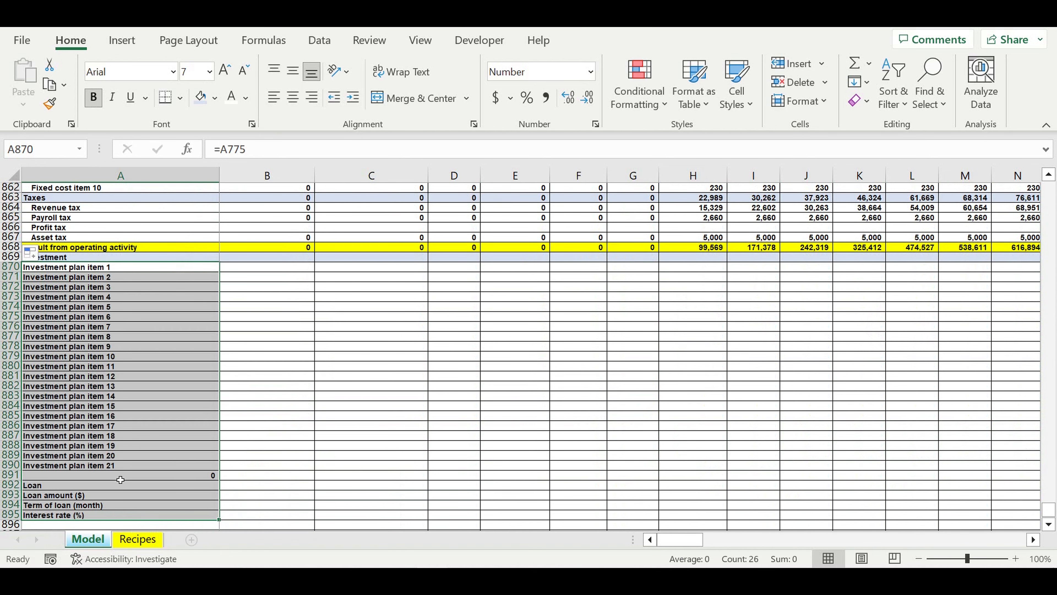
drag(120, 479, 114, 526)
key(Delete)
click(137, 336)
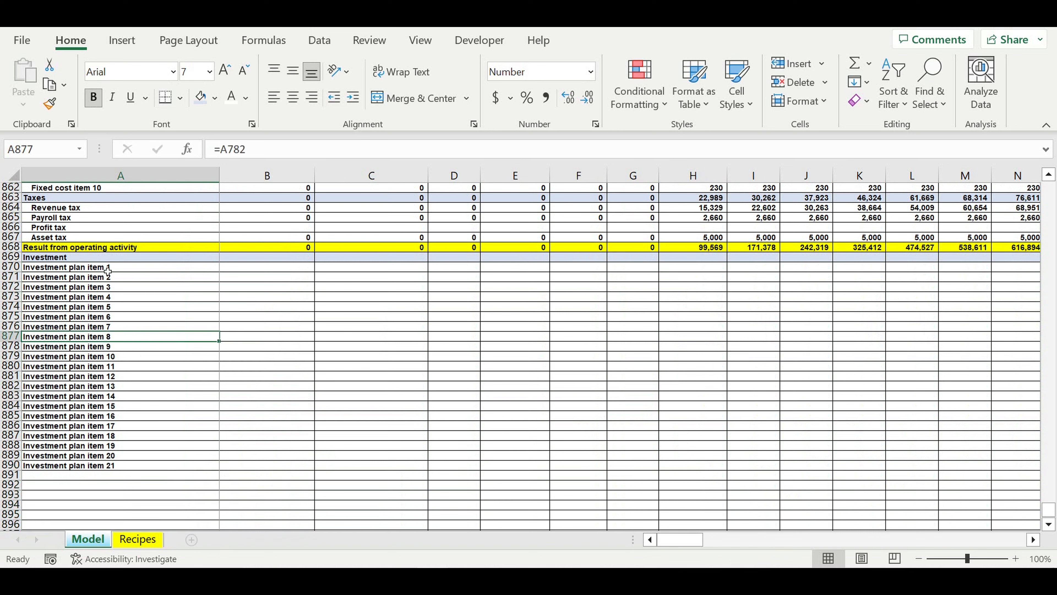
- Extend the Investment plan item links from A870:A890 into January column B and indent the item names in A870:A890
drag(108, 271, 125, 465)
drag(220, 470, 320, 462)
click(327, 365)
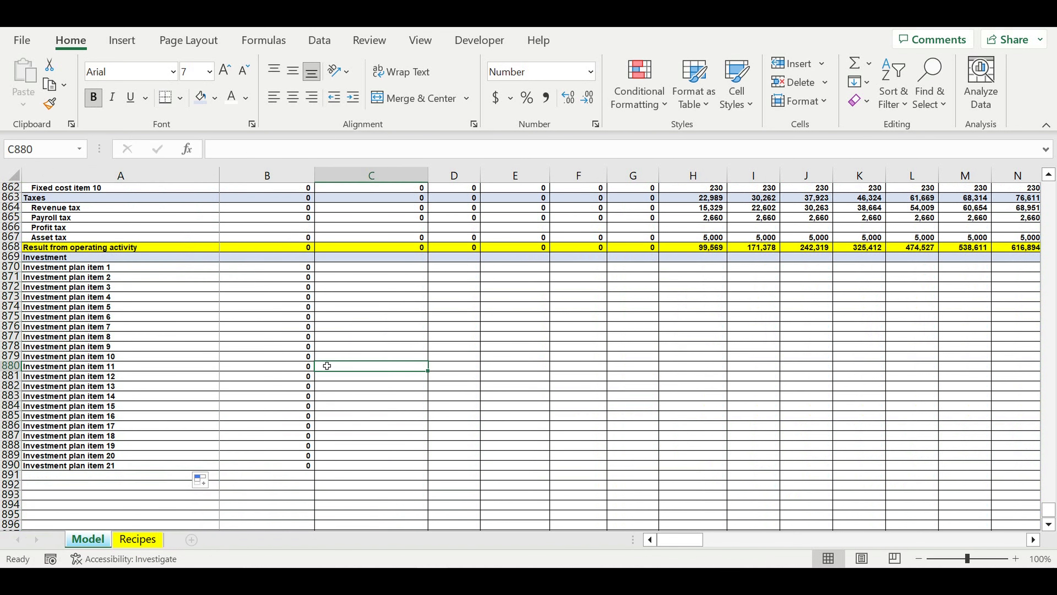
drag(84, 271, 84, 473)
click(352, 103)
- Total the January investment items in the Investment row, entering =SUM(B870:B890) in B869
click(310, 257)
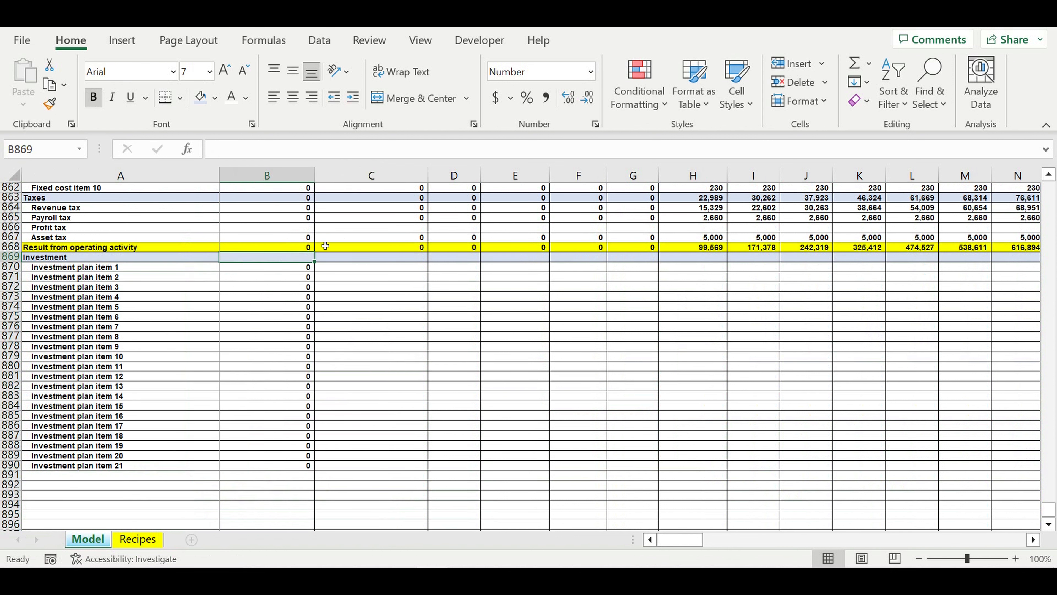
click(869, 64)
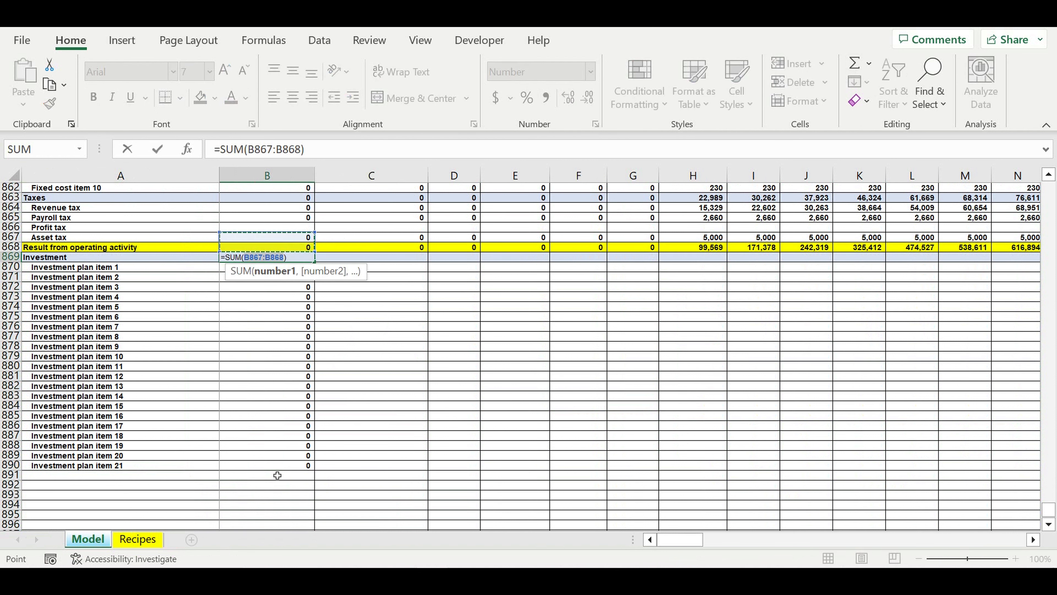
drag(277, 476, 251, 268)
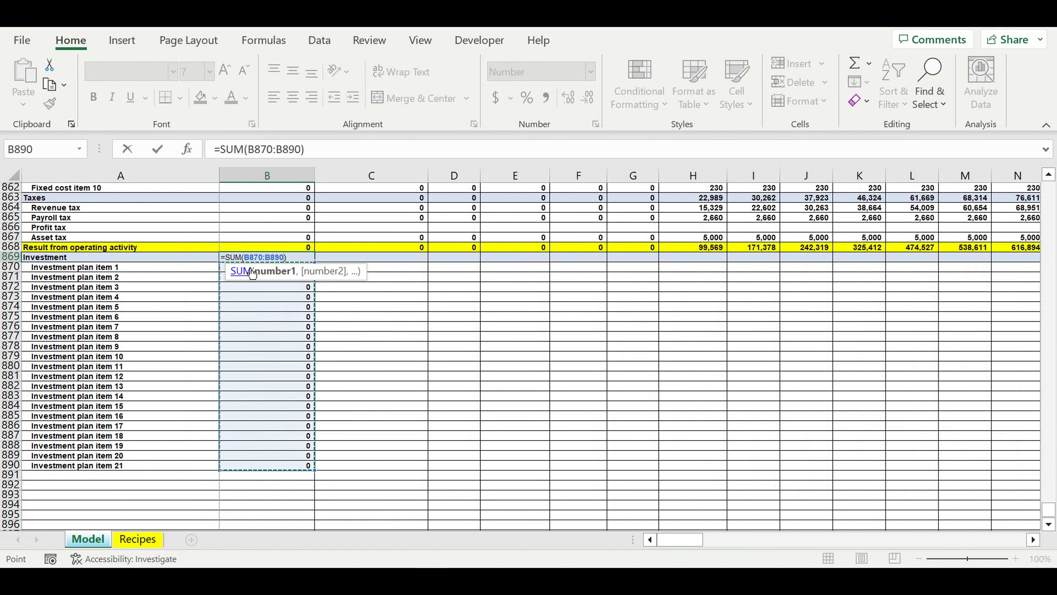
key(Return)
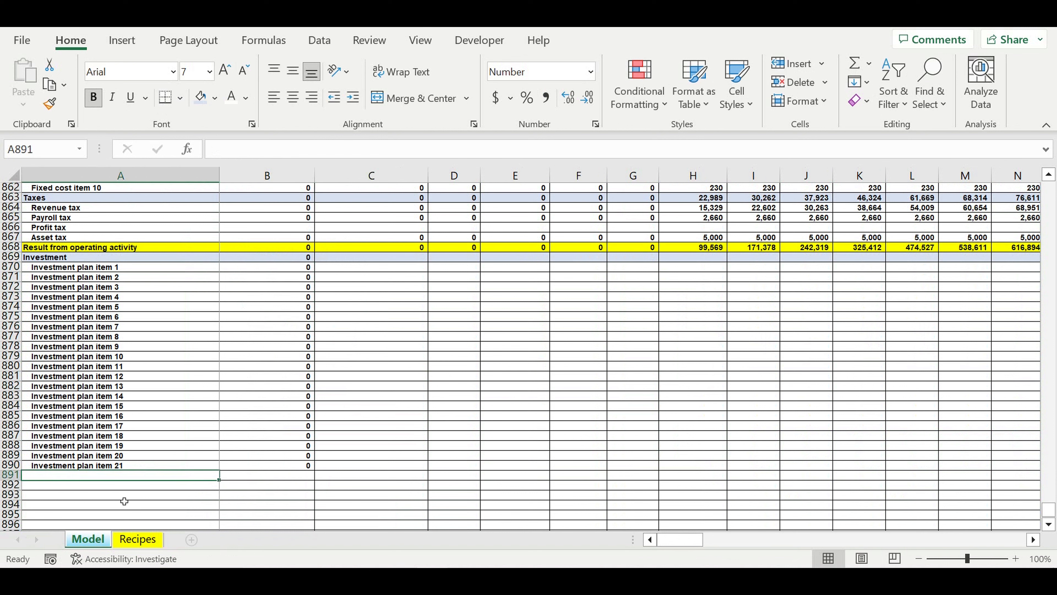
- Add the label "Result from investment activity" in A891 and shade its whole row yellow
text(Result from )
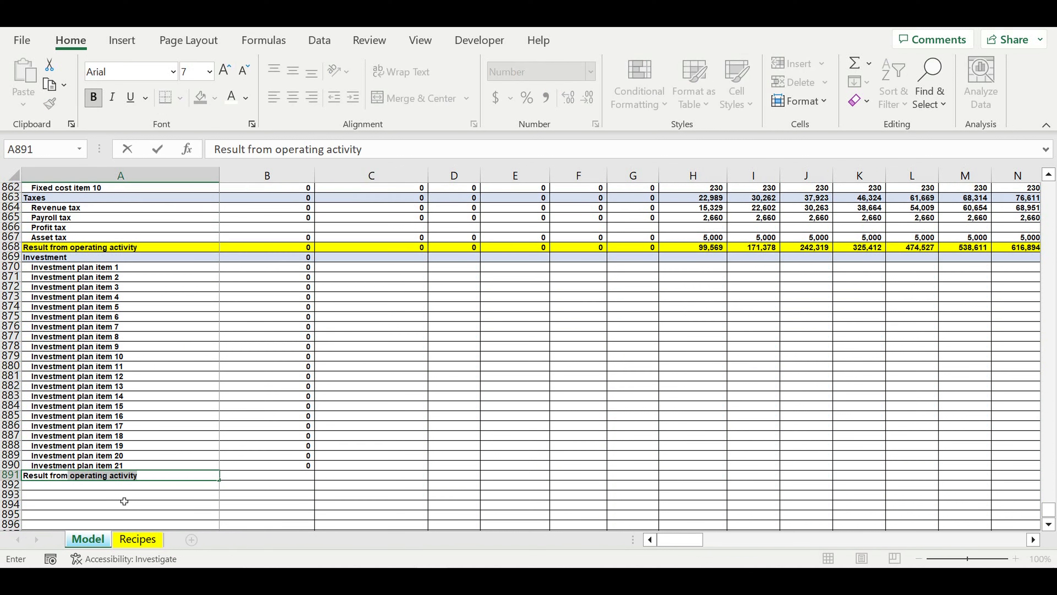
text(inves)
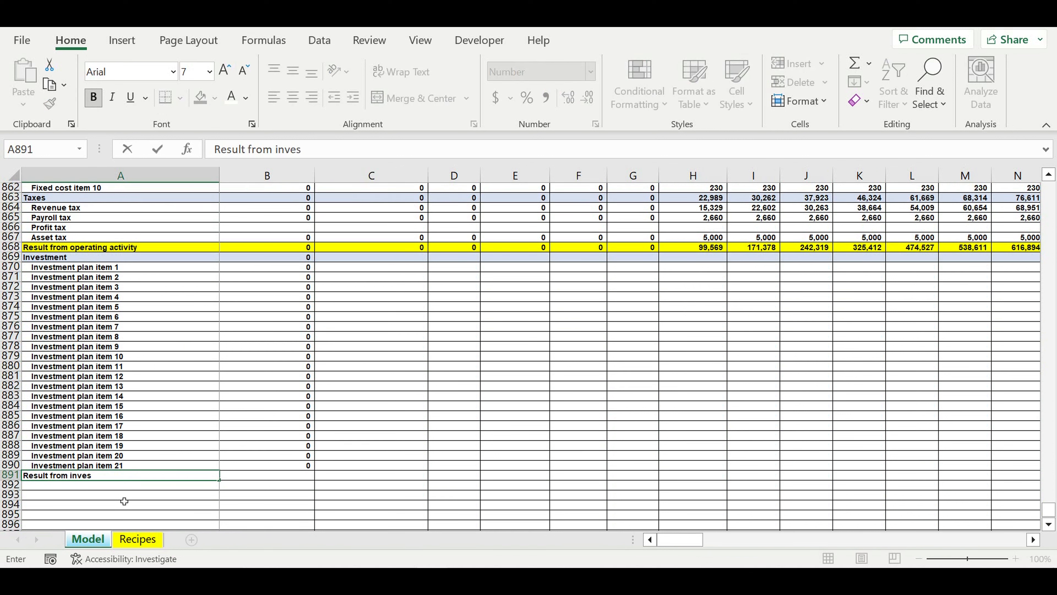
text(tment activity)
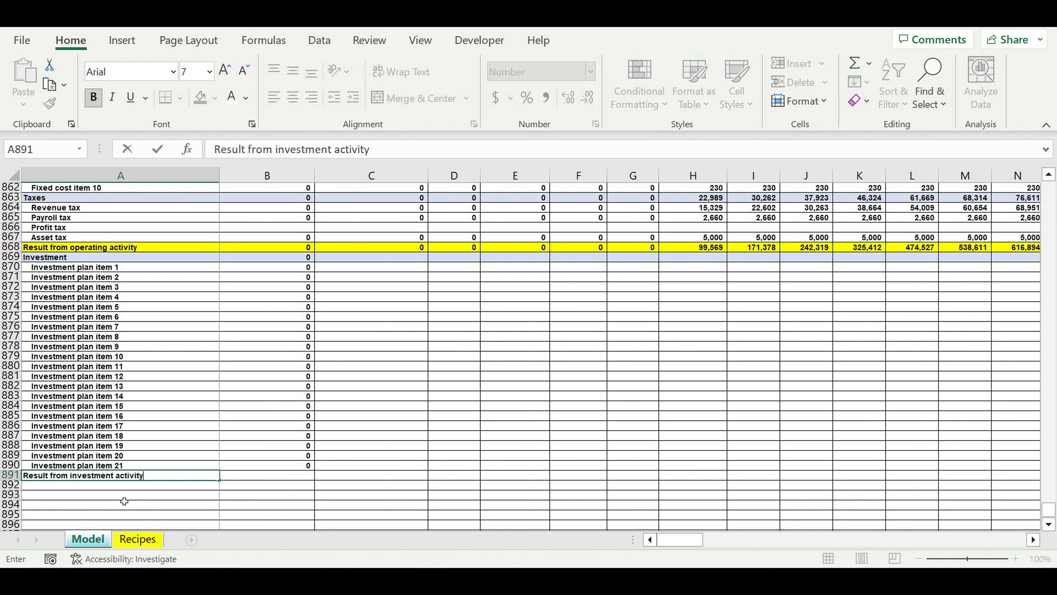
key(Return)
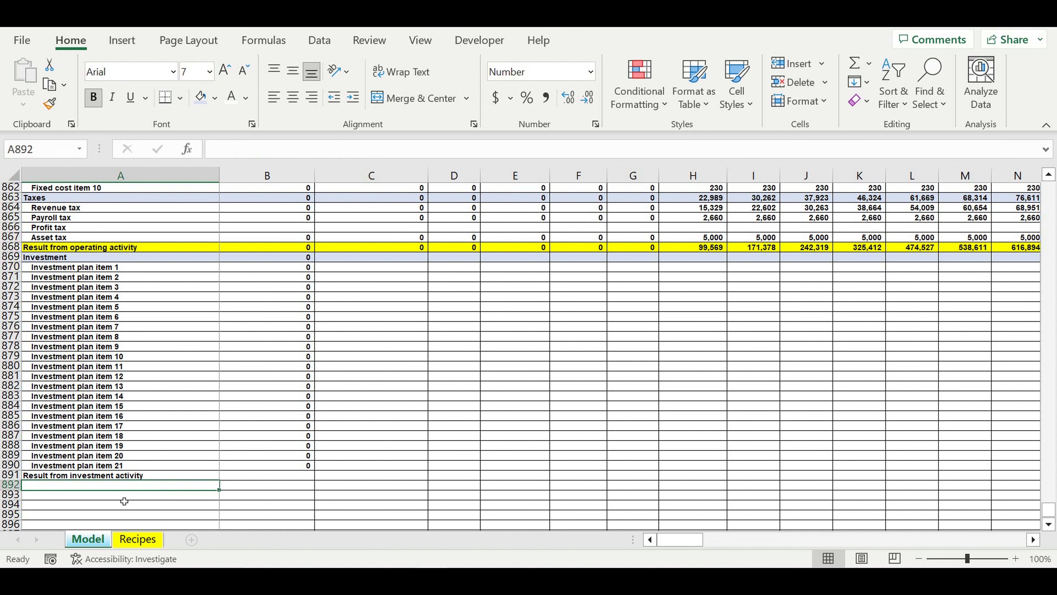
click(12, 476)
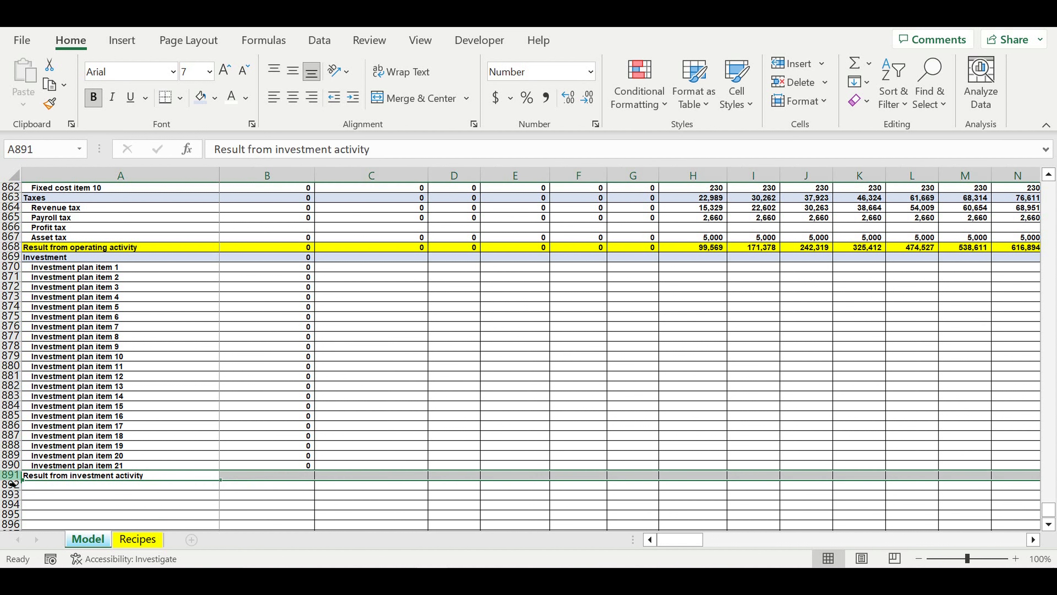
click(215, 98)
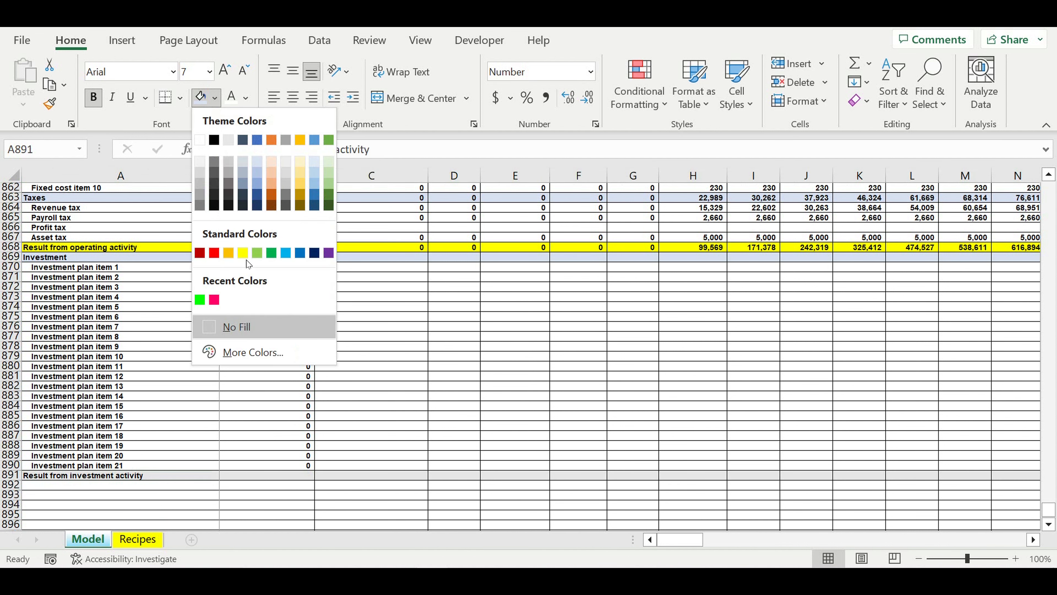
click(243, 252)
- Calculate the January Result from investment activity in B891 as the negative of the Investment total, =-B869
key(Right)
key(F2)
text(=)
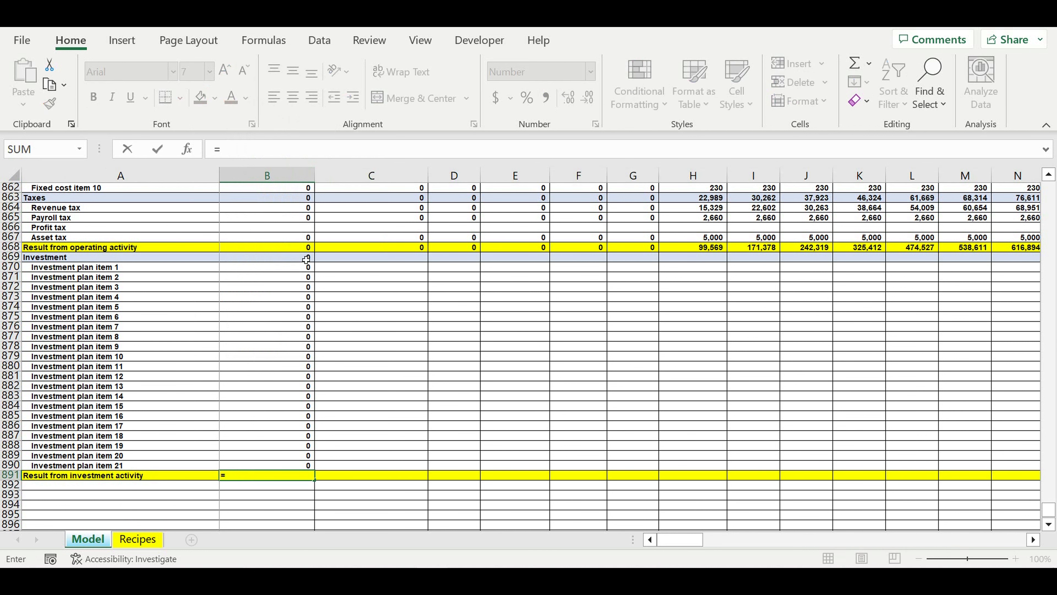
text(-)
click(269, 261)
key(Return)
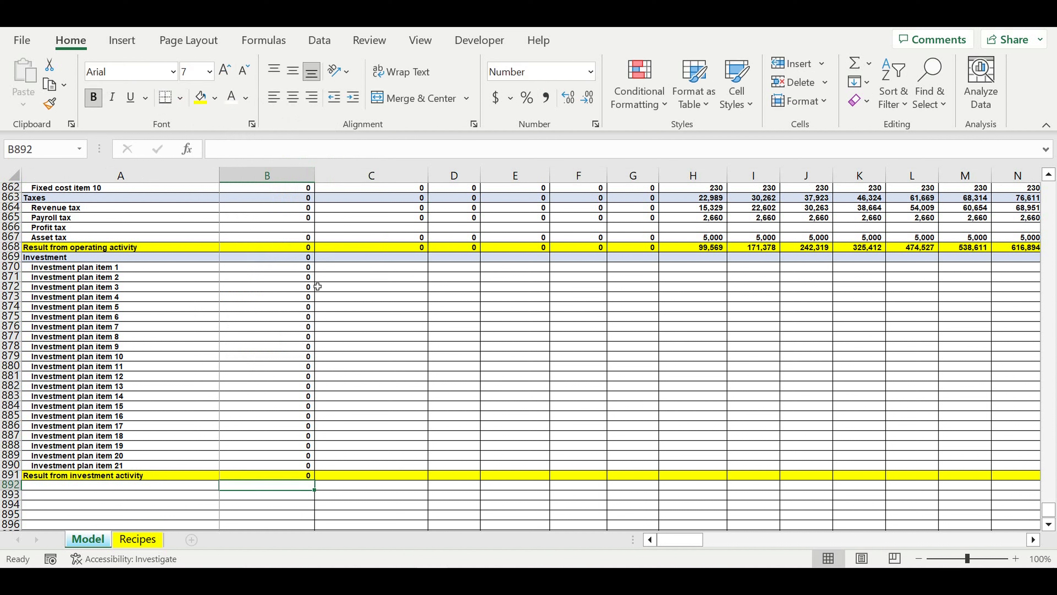
- Extend the January investment formulas in B869:B891 across all months through column DQ and check the April to June item amounts
mouse_move(291, 256)
mouse_down()
mouse_move(295, 484)
mouse_move(957, 479)
mouse_move(951, 322)
mouse_move(693, 290)
mouse_up()
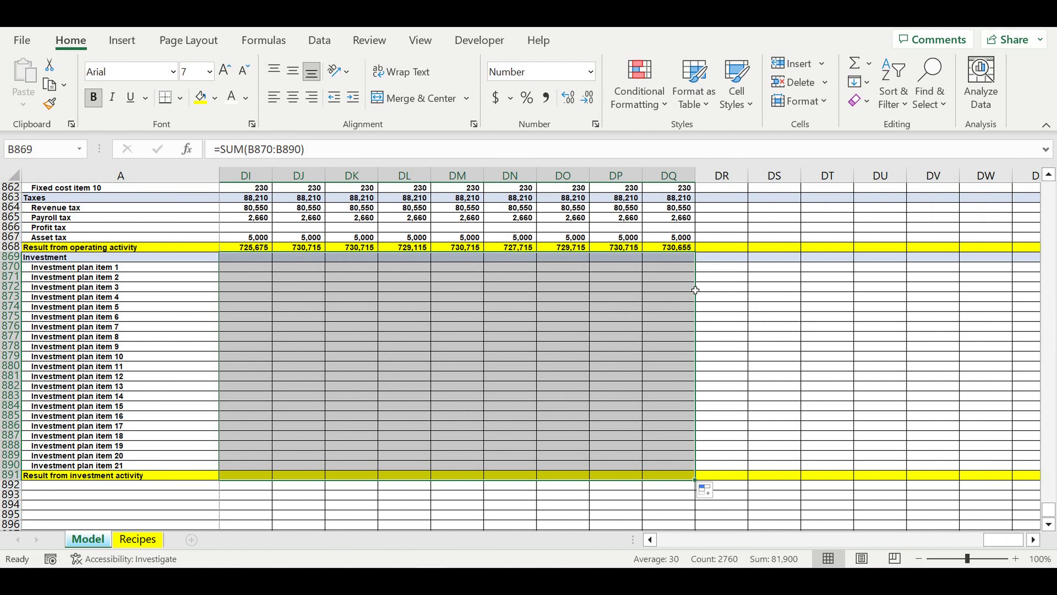
click(751, 359)
drag(996, 541, 681, 540)
click(624, 336)
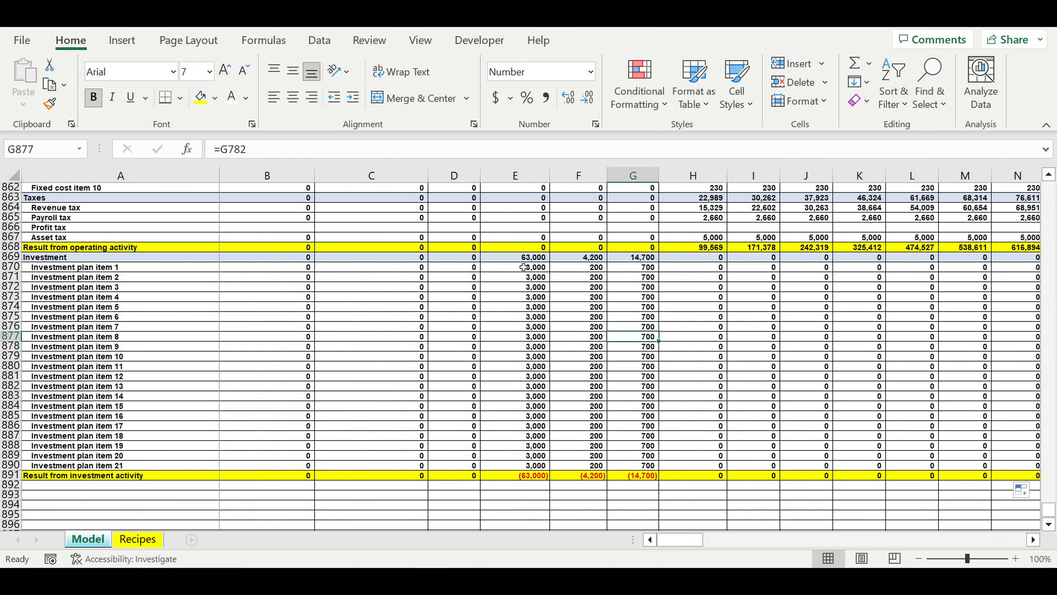
drag(523, 267, 637, 466)
click(782, 401)
- Add the row labels "Equity" in A892 and "Loan" in A893 below the investment result
scroll(783, 401, down, 3)
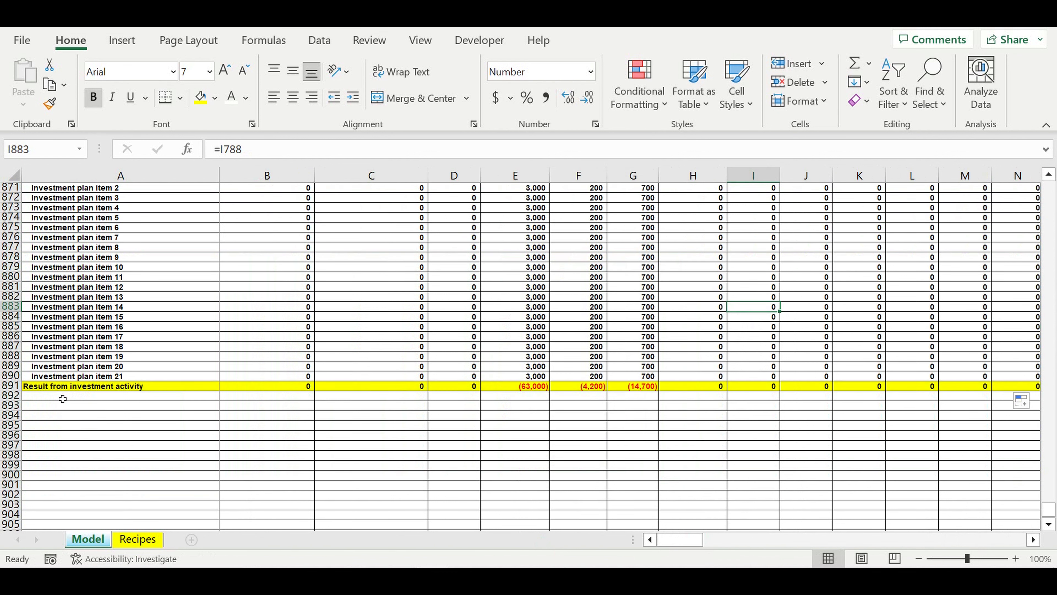
click(59, 396)
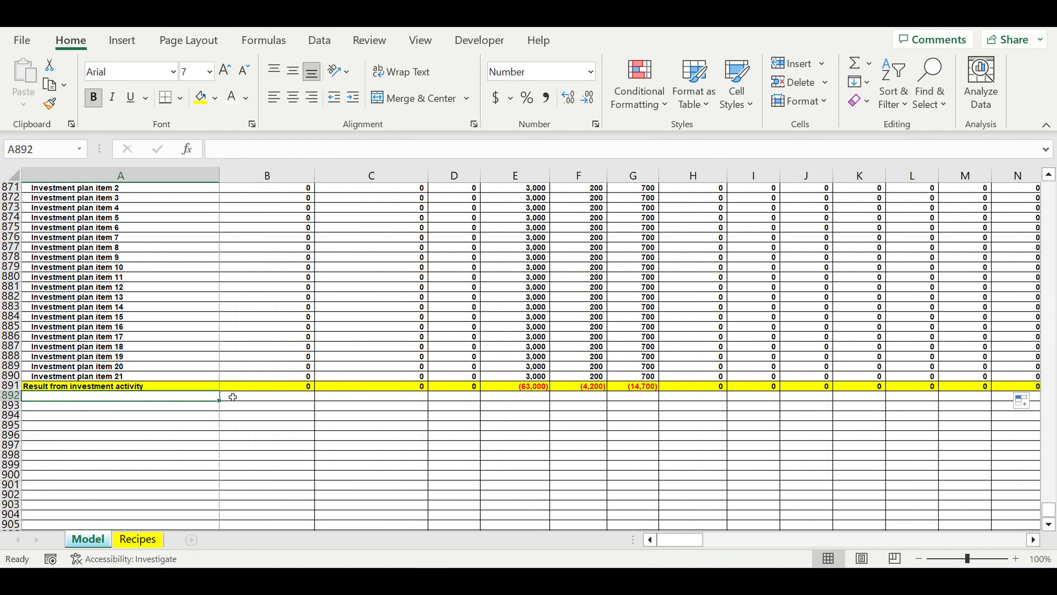
text(Equity)
key(Return)
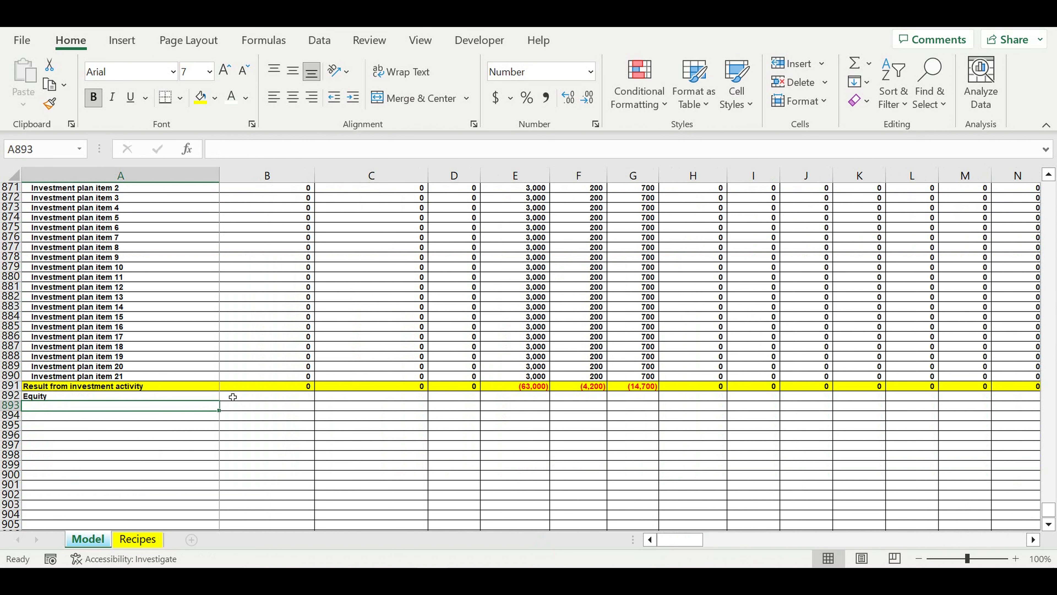
text(Lo)
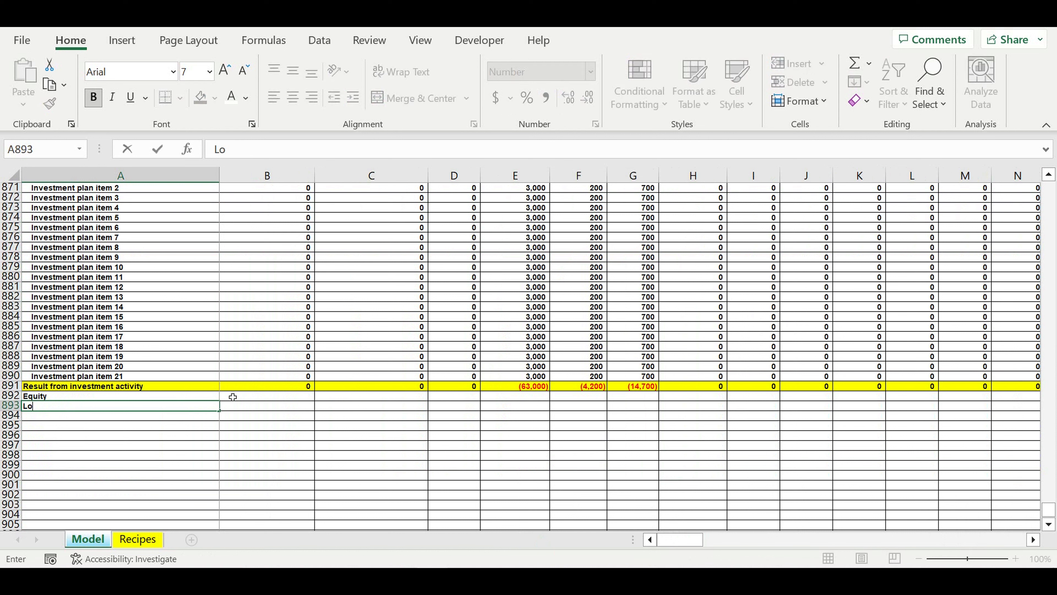
text(an)
key(Return)
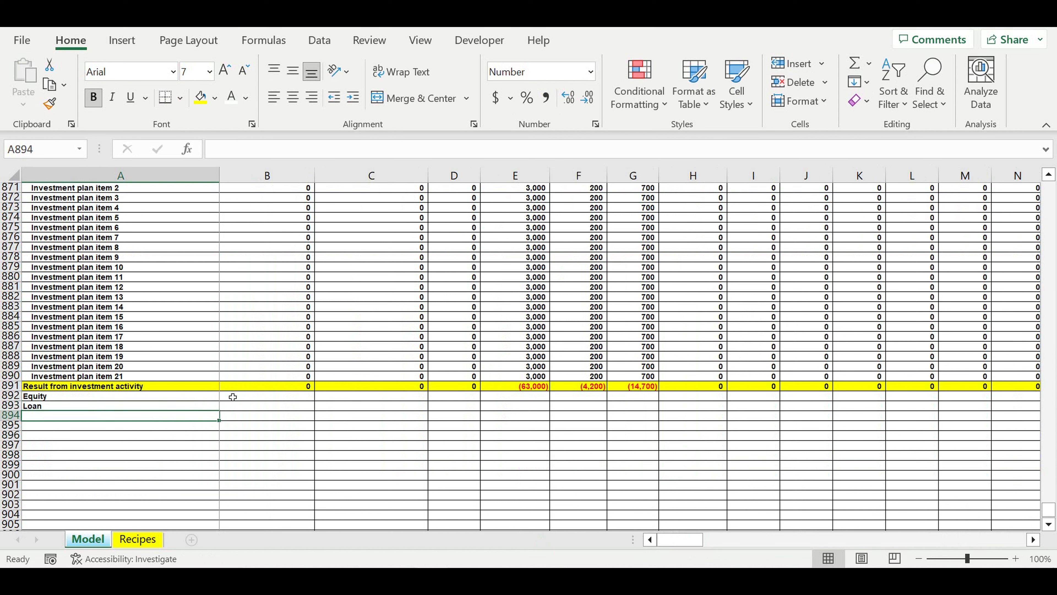
- Add the row labels "Interest payments" in A894 and "Principle payments" in A895
text(Intere)
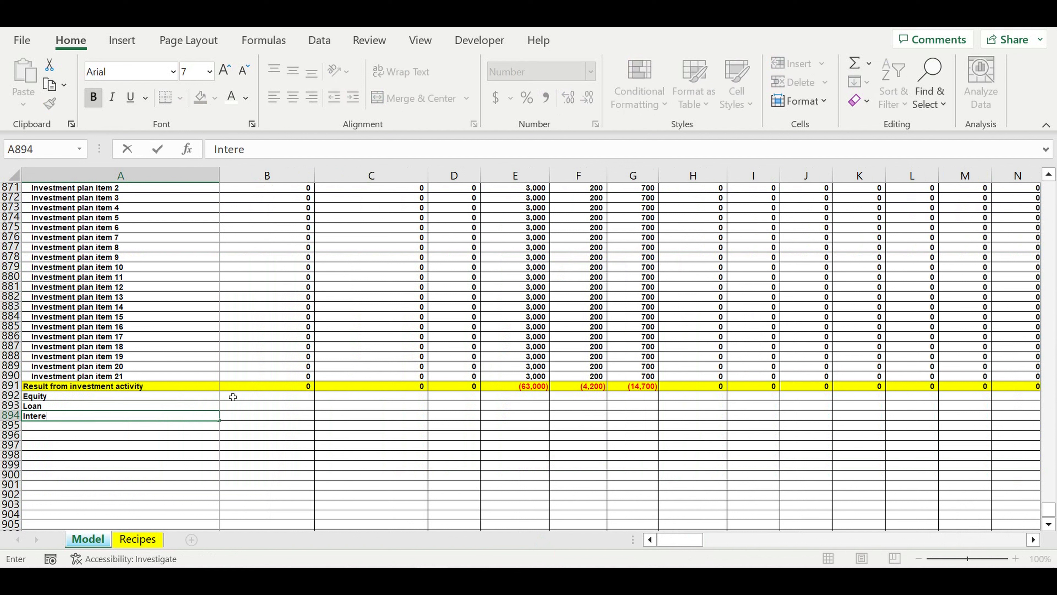
text(st payments)
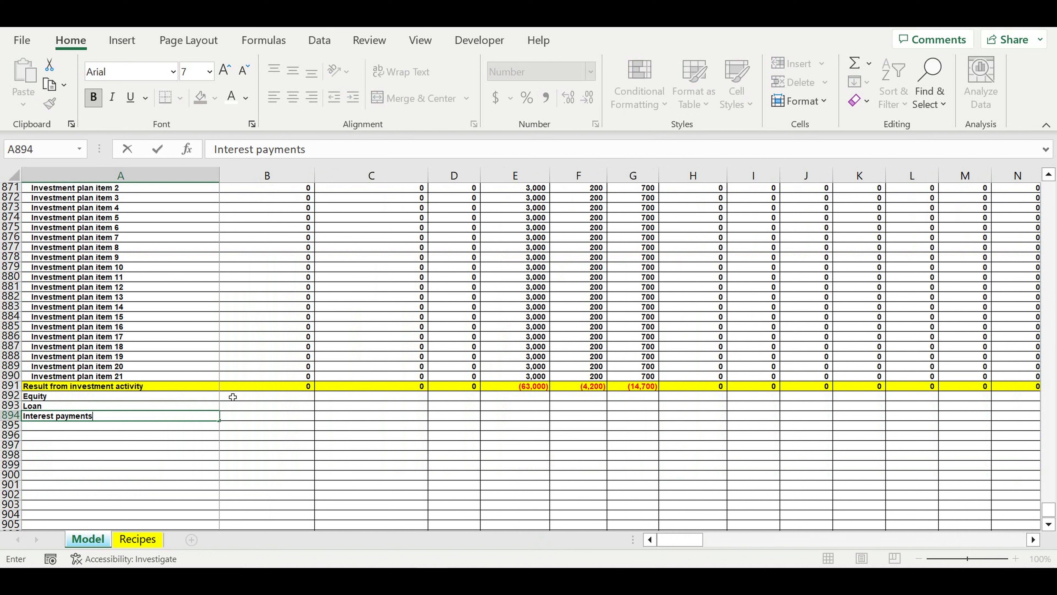
key(Return)
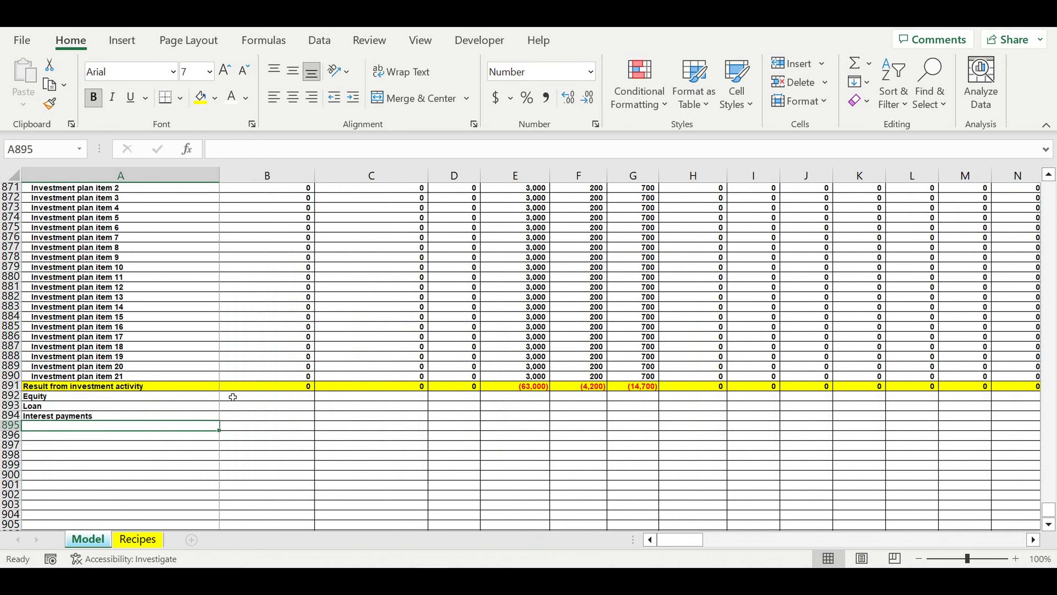
text(Princ)
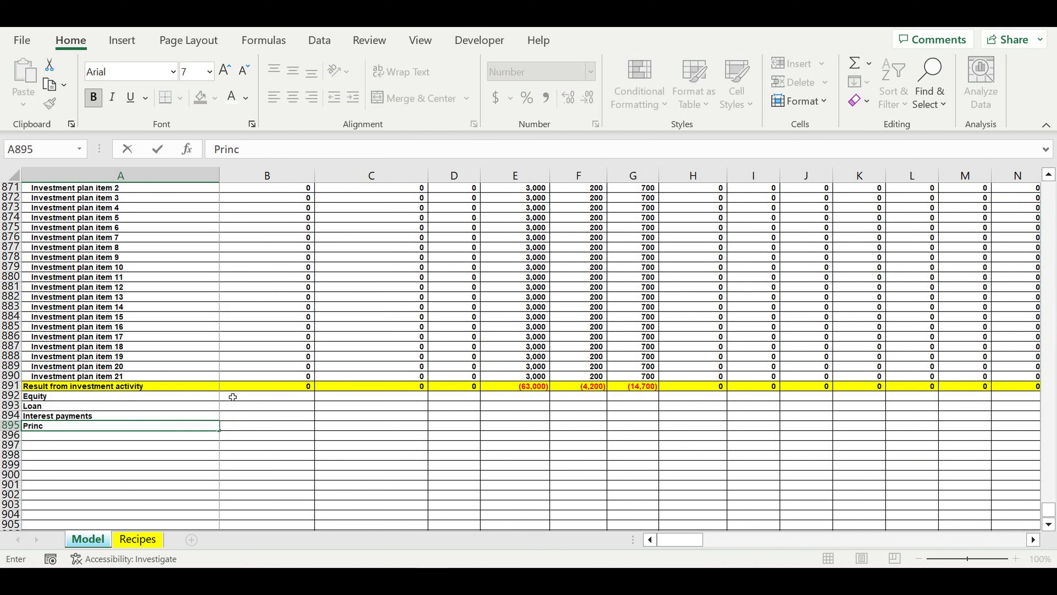
text(iple payment)
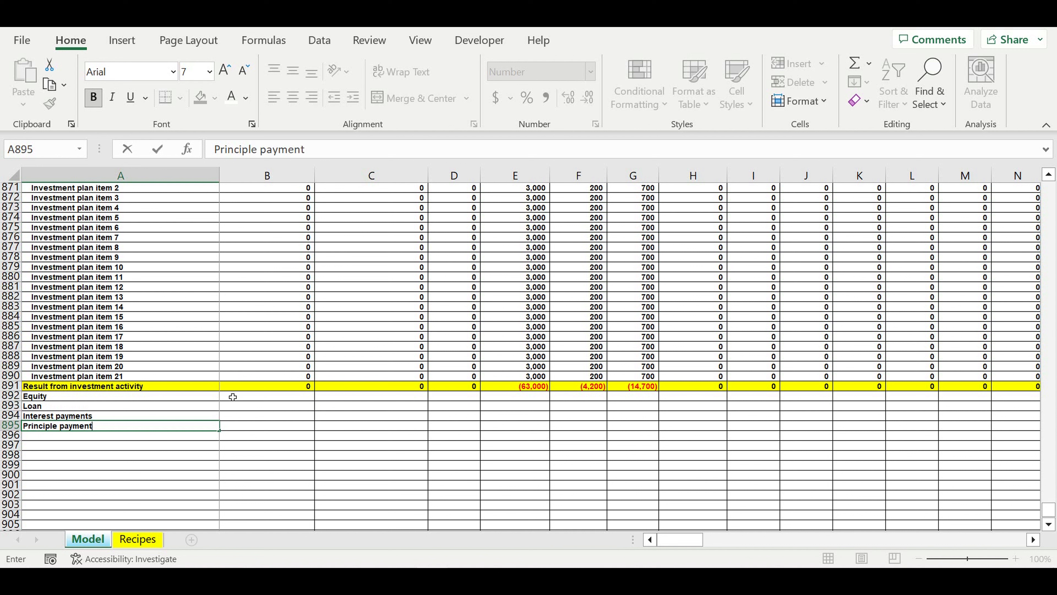
text(s)
key(Return)
- Enter 0 as the January Equity amount in B892 and give the cell the standard light blue input fill
click(233, 397)
text(0)
click(286, 424)
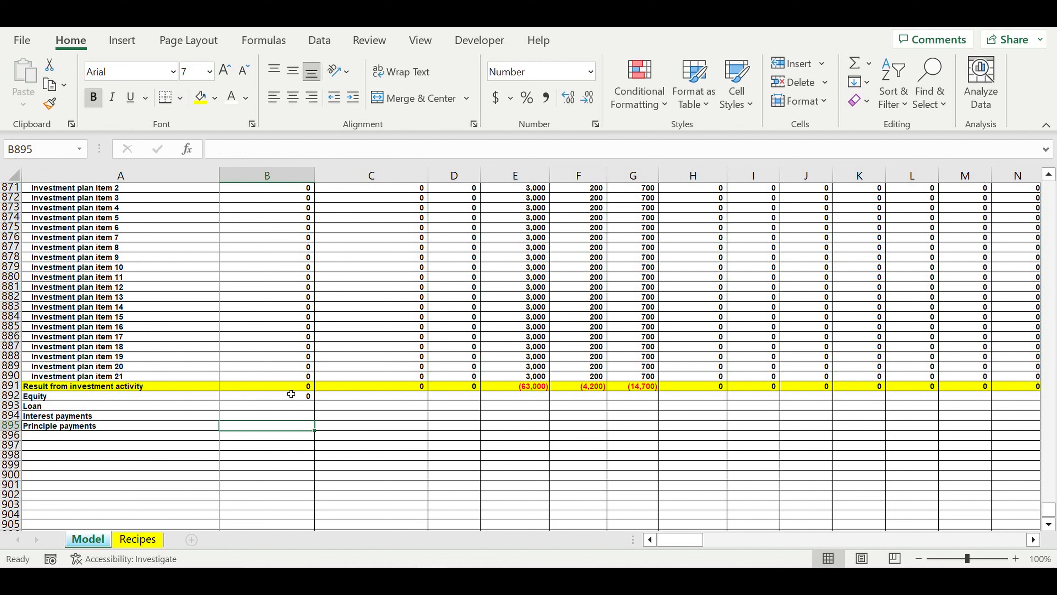
click(291, 393)
click(214, 98)
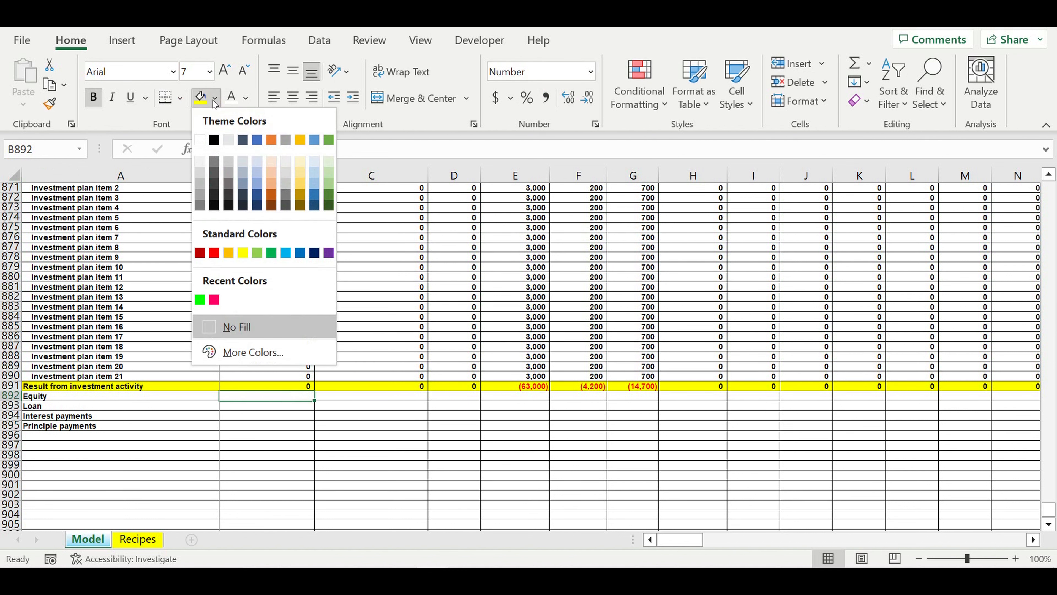
click(286, 253)
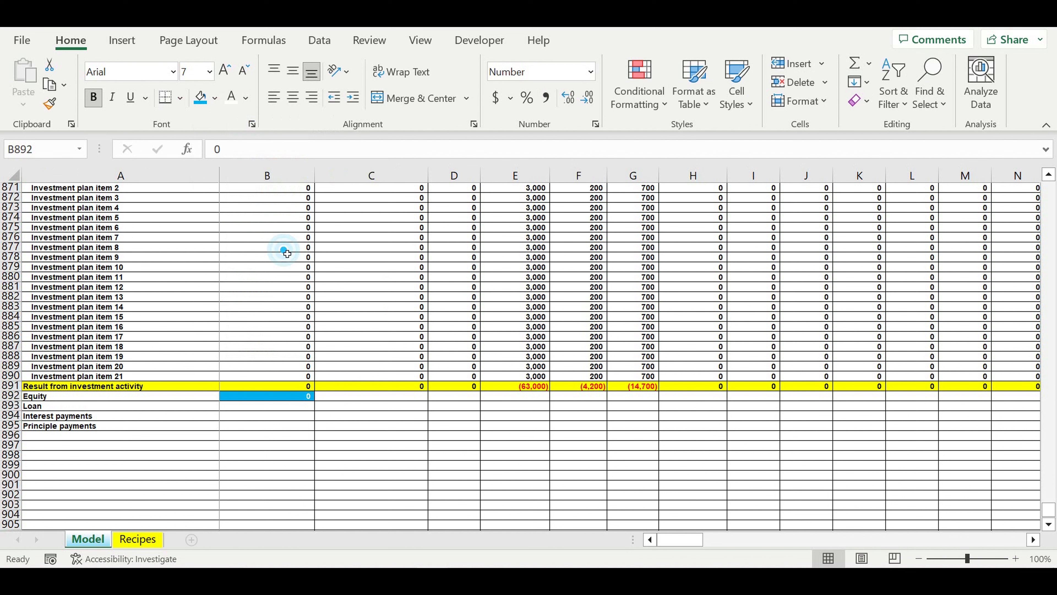
click(373, 428)
- Copy the blue January Equity input cell B892 across all months through column DQ
click(297, 398)
drag(315, 401, 753, 414)
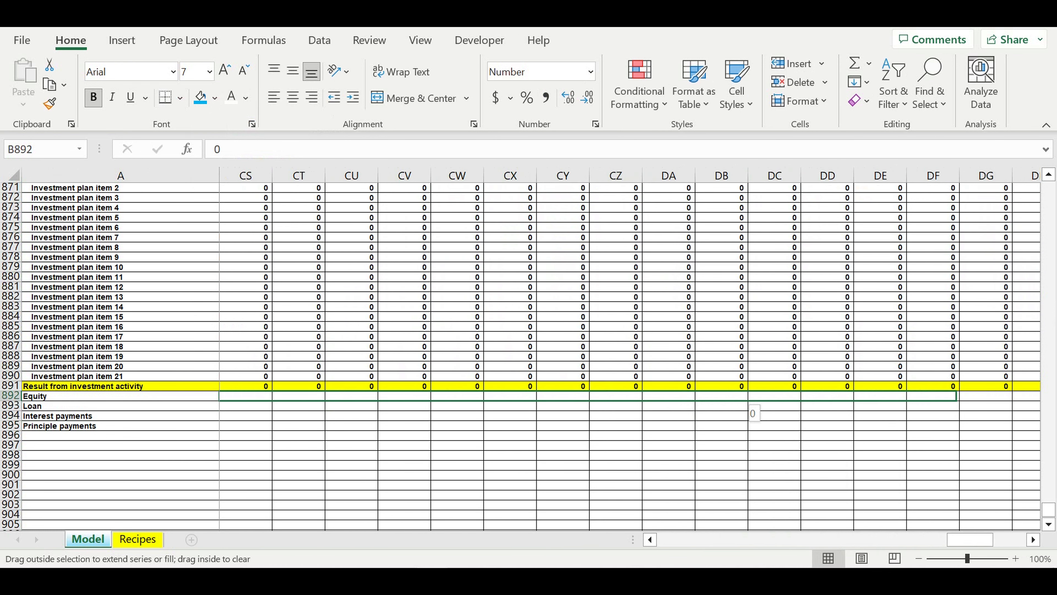
drag(1032, 414, 891, 421)
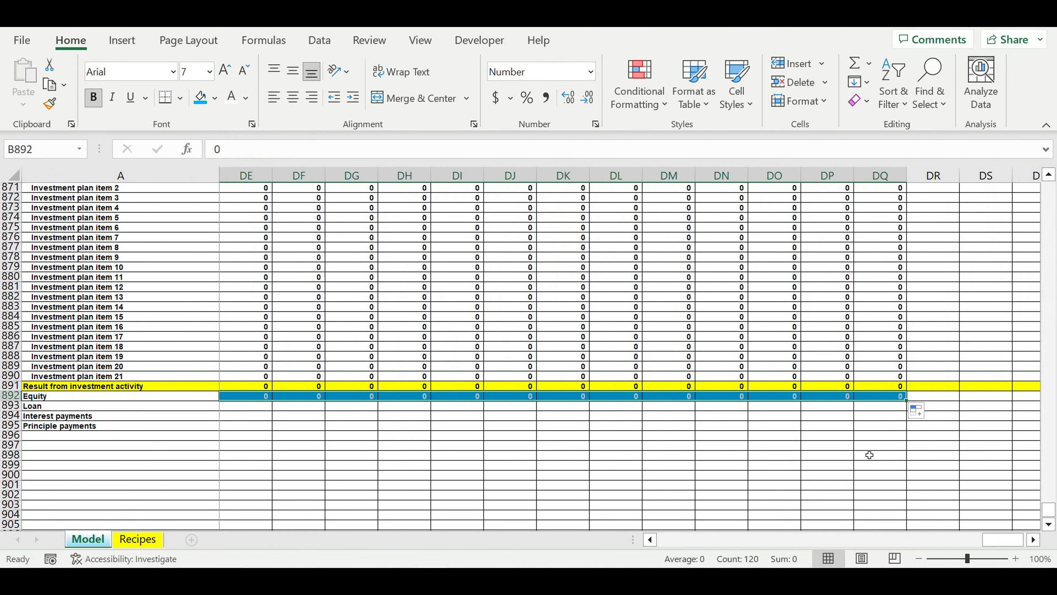
click(869, 455)
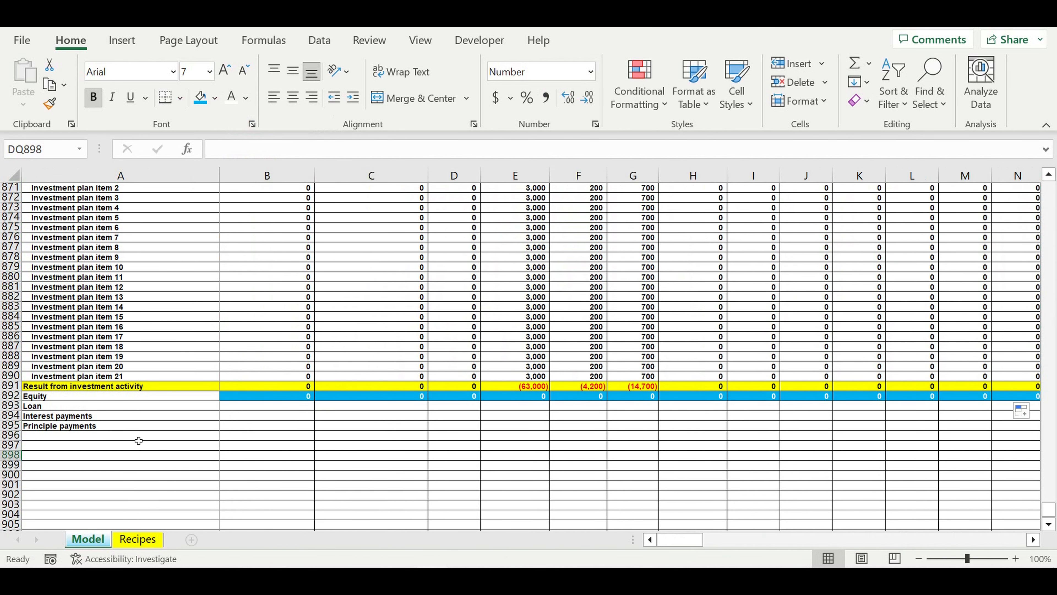
- Indent the Equity, Loan, Interest payments and Principle payments labels in A892:A895
click(139, 442)
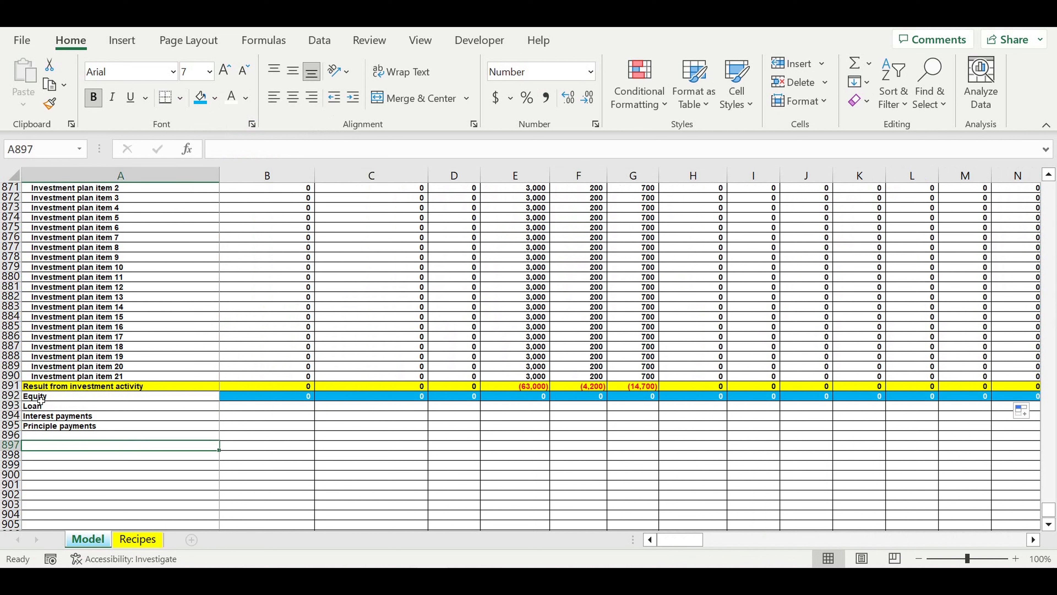
drag(40, 398, 45, 425)
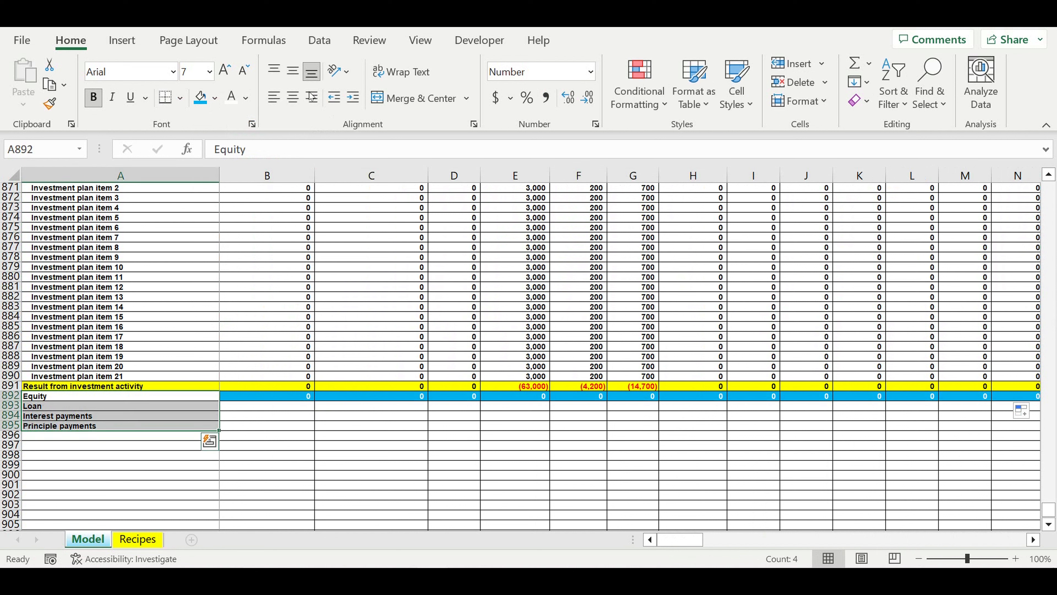
click(353, 97)
- Link the January Loan cell B893 to the monthly loan amount in the Loan timeline with =B812
click(256, 407)
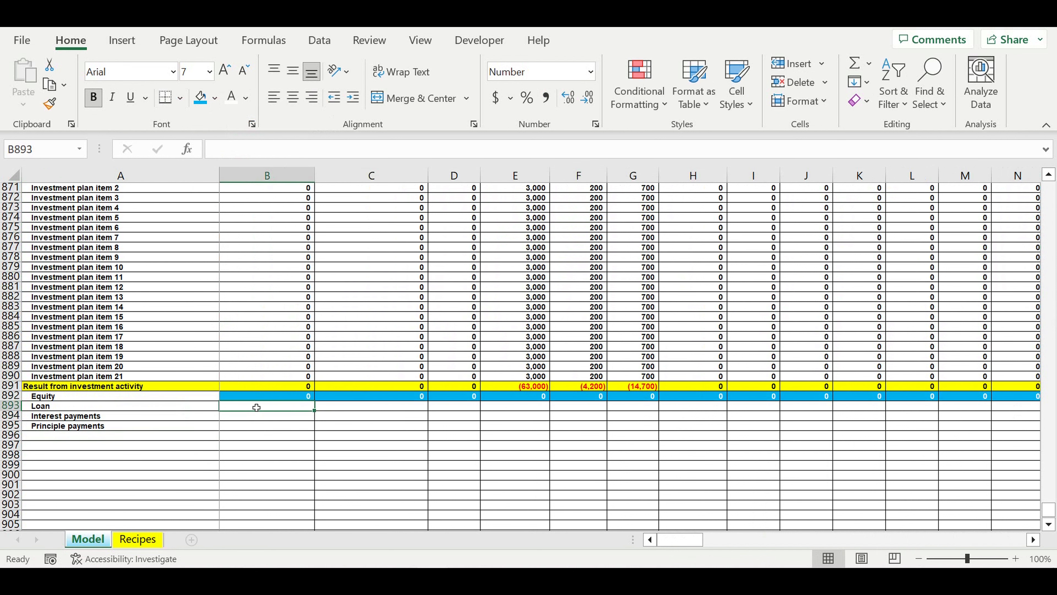
text(=)
scroll(278, 389, up, 20)
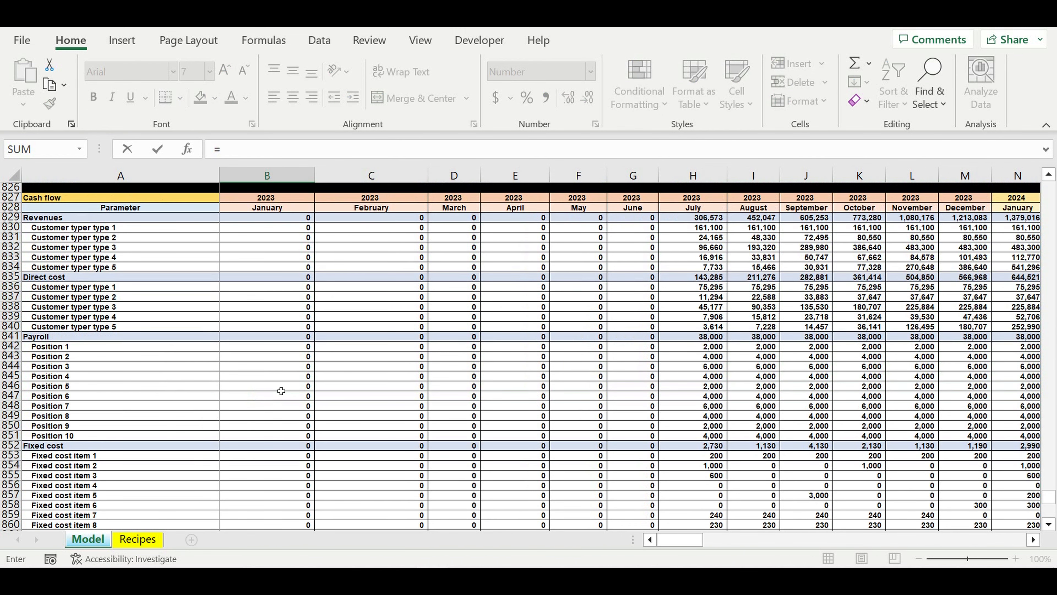
scroll(265, 260, up, 1)
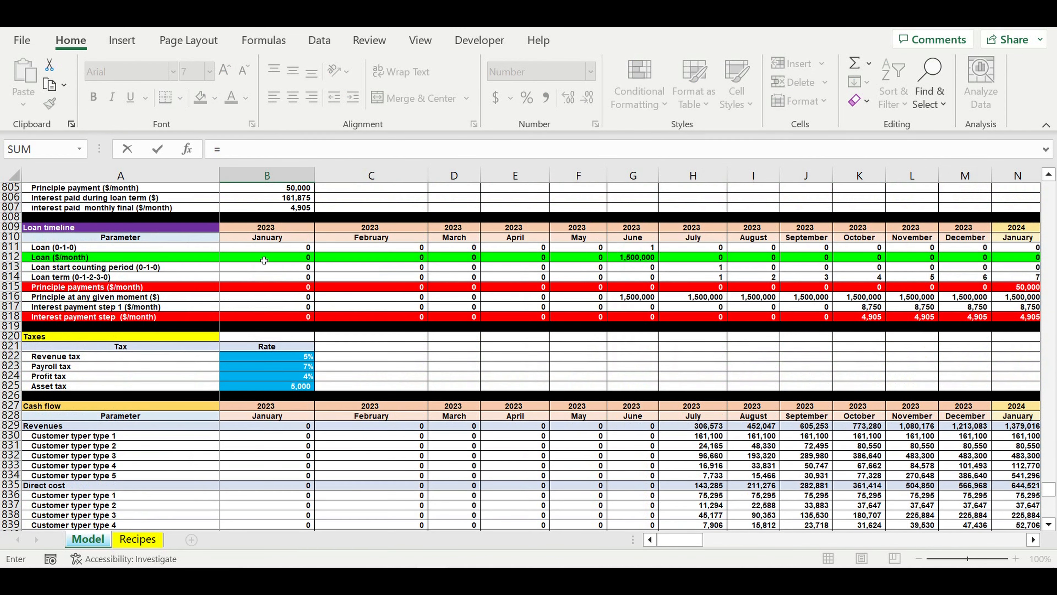
click(265, 260)
key(Return)
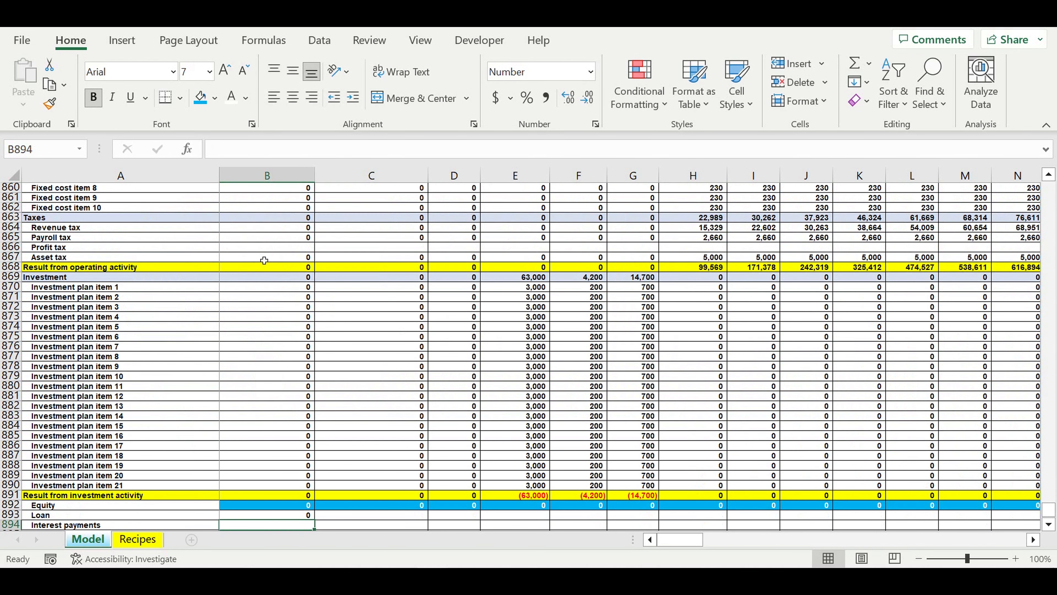
- Link the January Interest payments cell B894 to the final interest payment row of the Loan timeline with =B818
text(=)
scroll(189, 451, down, 3)
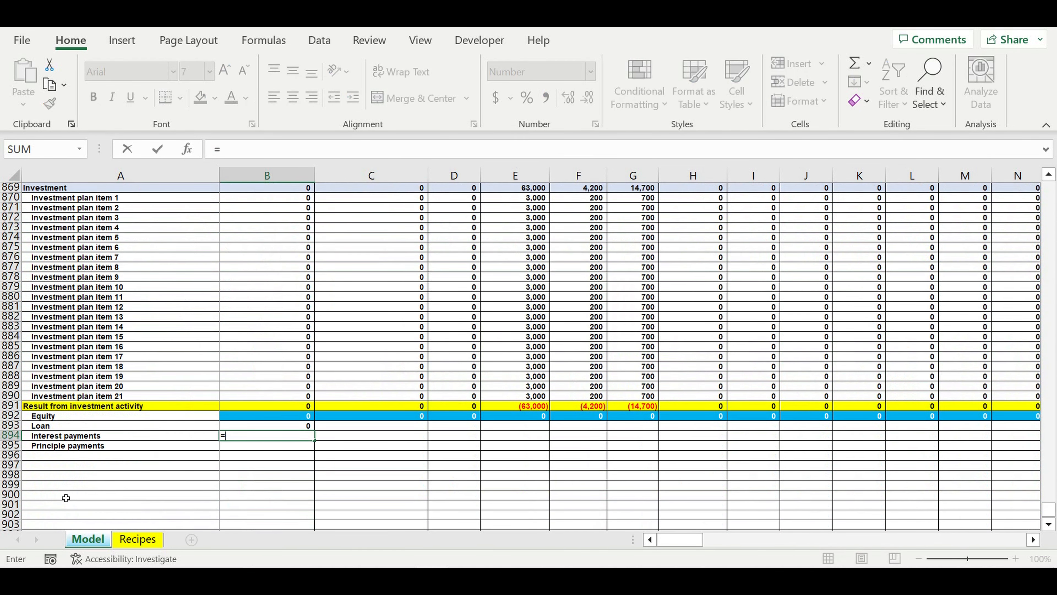
scroll(66, 458, up, 20)
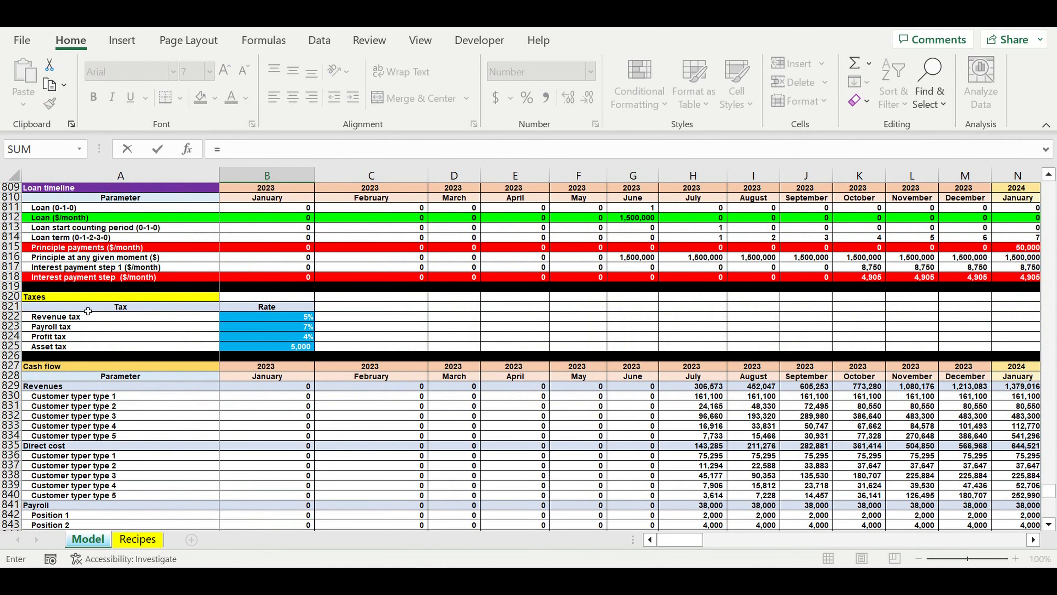
click(280, 276)
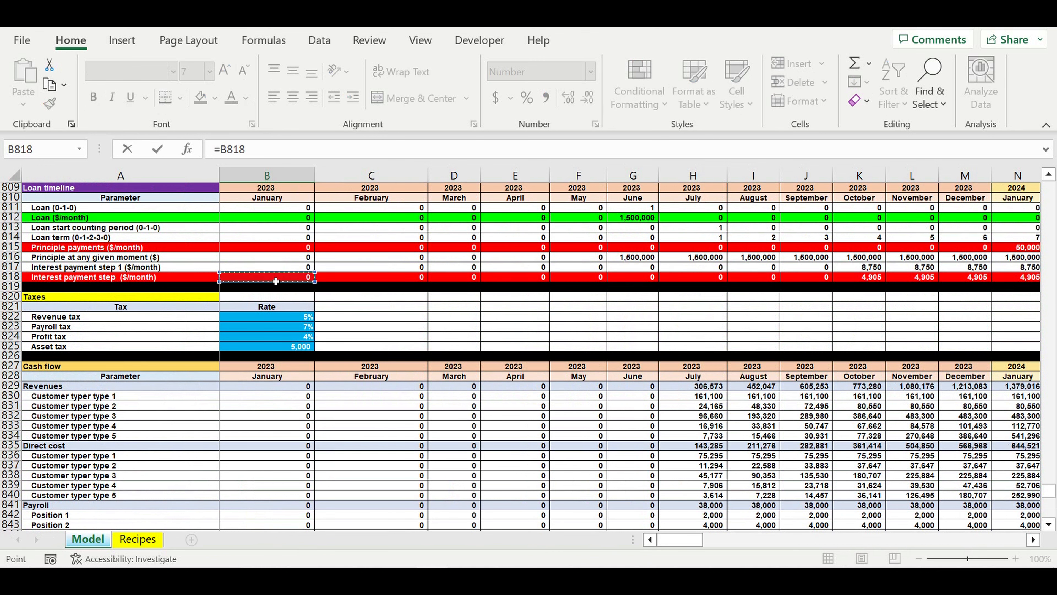
key(Return)
- Link the January Principle payments cell B895 to the Loan timeline's principle payments with =B815
text(=)
scroll(276, 281, up, 19)
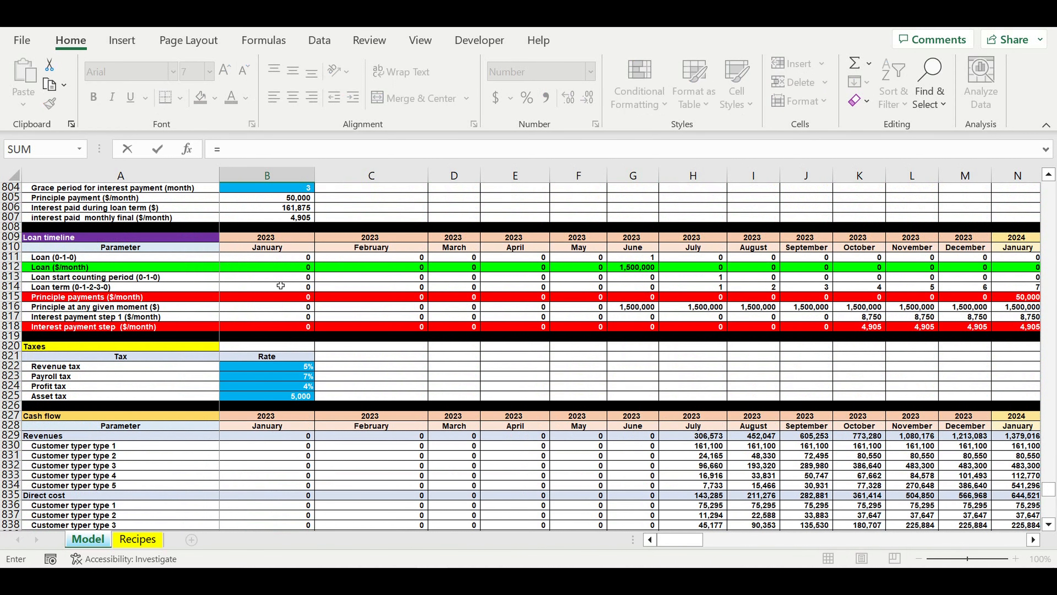
click(272, 298)
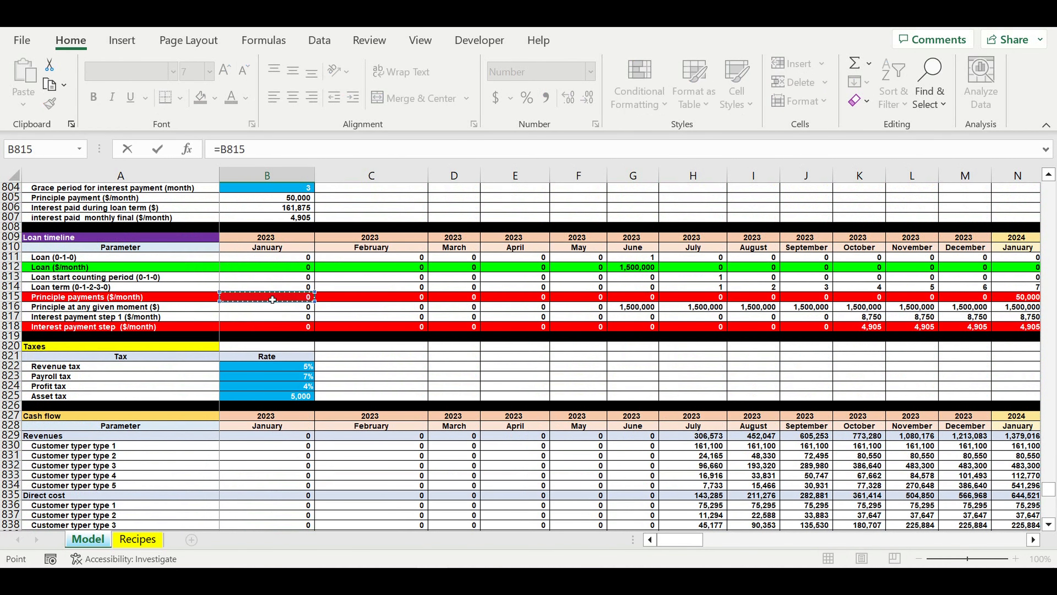
key(Return)
- Add the row label "Result from financing activity" in A896
click(78, 469)
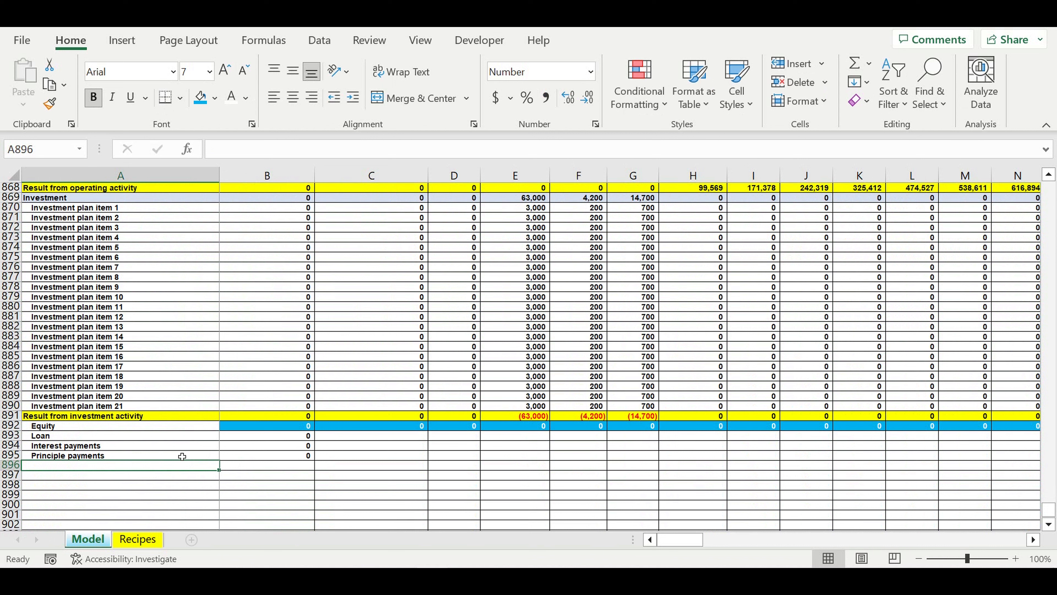
text(R)
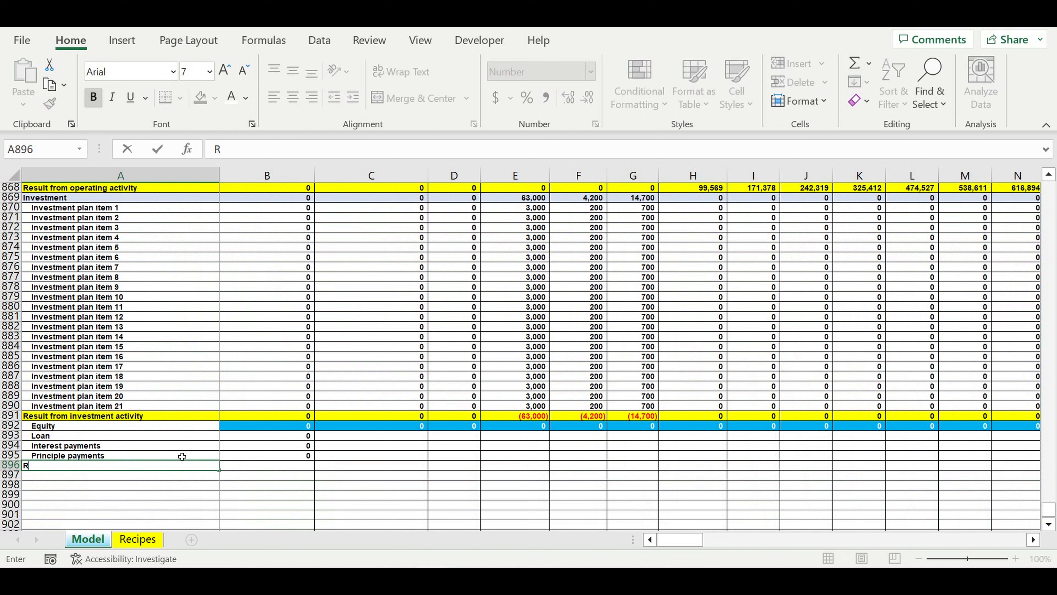
text(esult from financing activity)
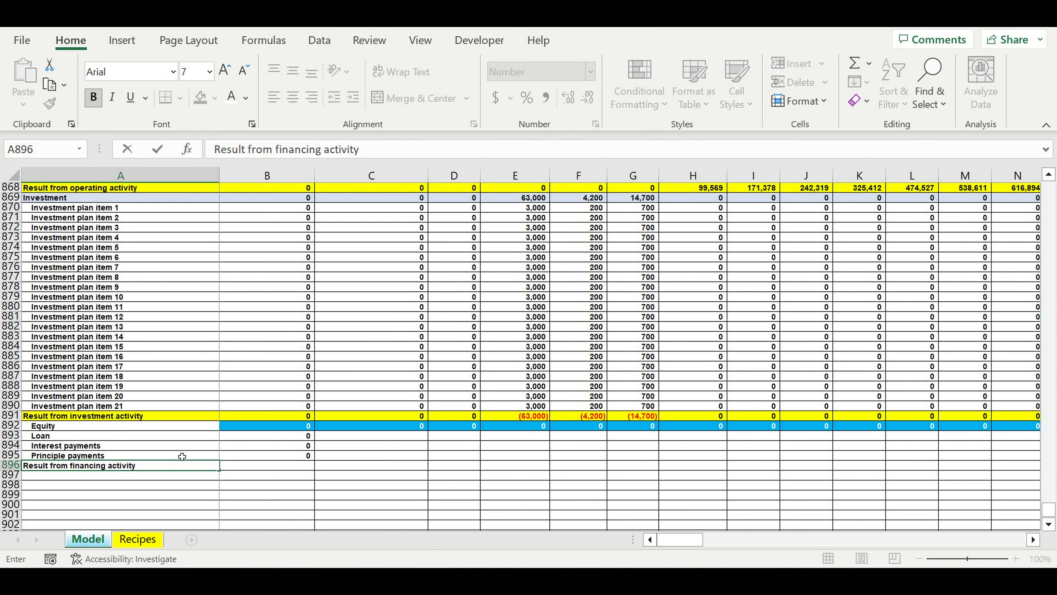
key(Return)
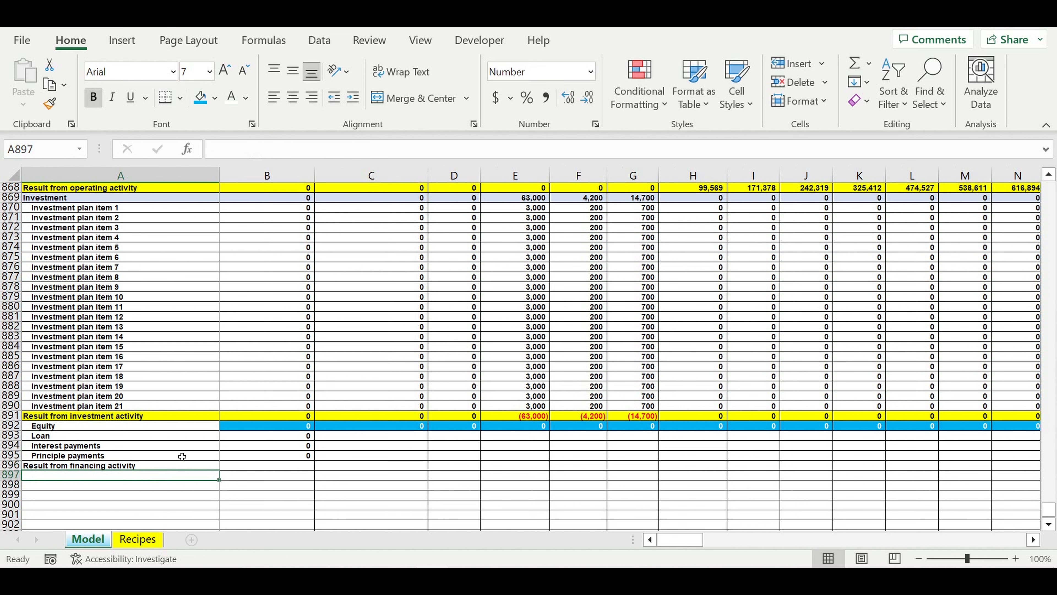
- Calculate the January result from financing activity in B896 with =B892+B893-B894-B895
click(276, 464)
text(=)
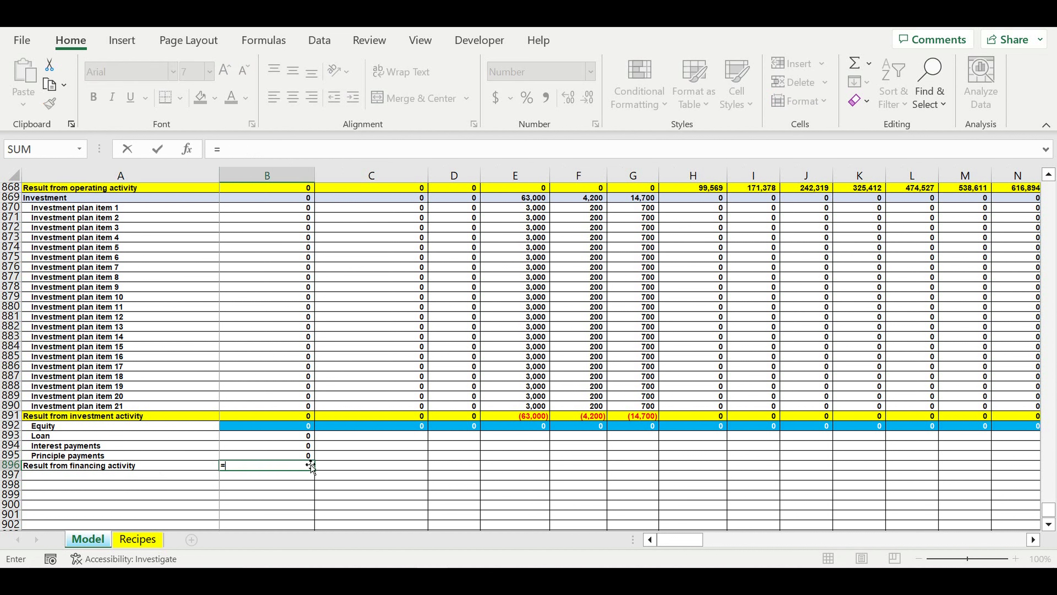
click(296, 430)
text(+)
click(289, 440)
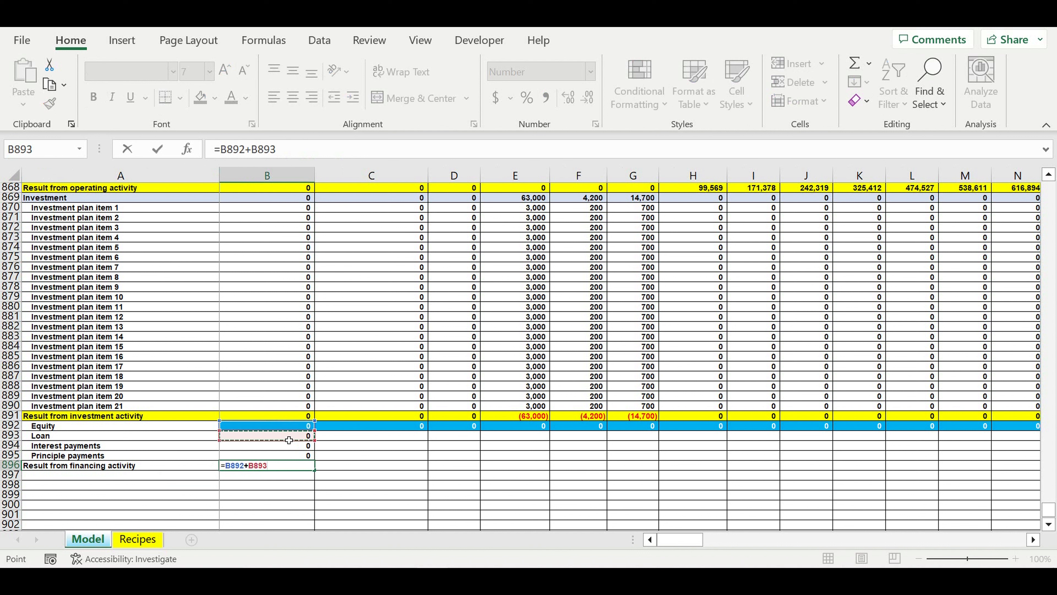
text(-)
click(277, 449)
text(-)
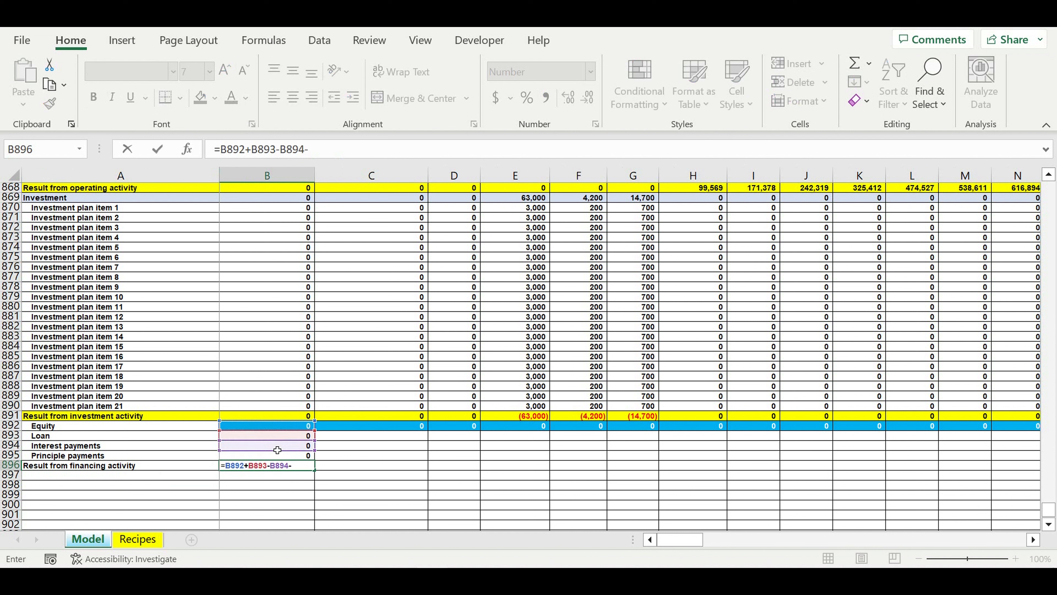
click(248, 459)
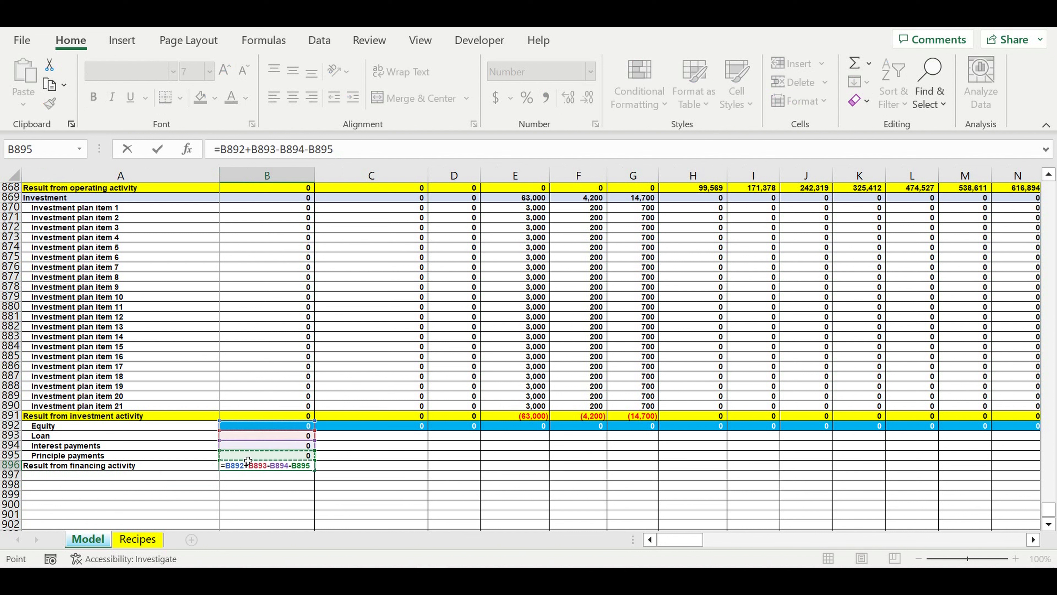
key(Return)
- Copy the January loan, interest, principle and financing result formulas in B893:B896 across all months through column DQ
drag(287, 436, 973, 424)
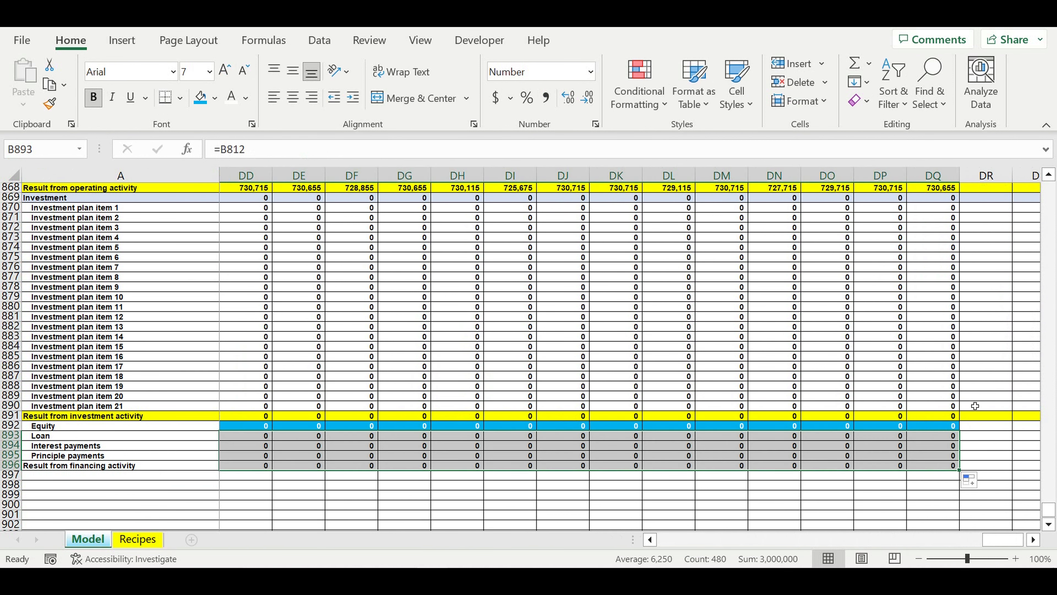
click(774, 504)
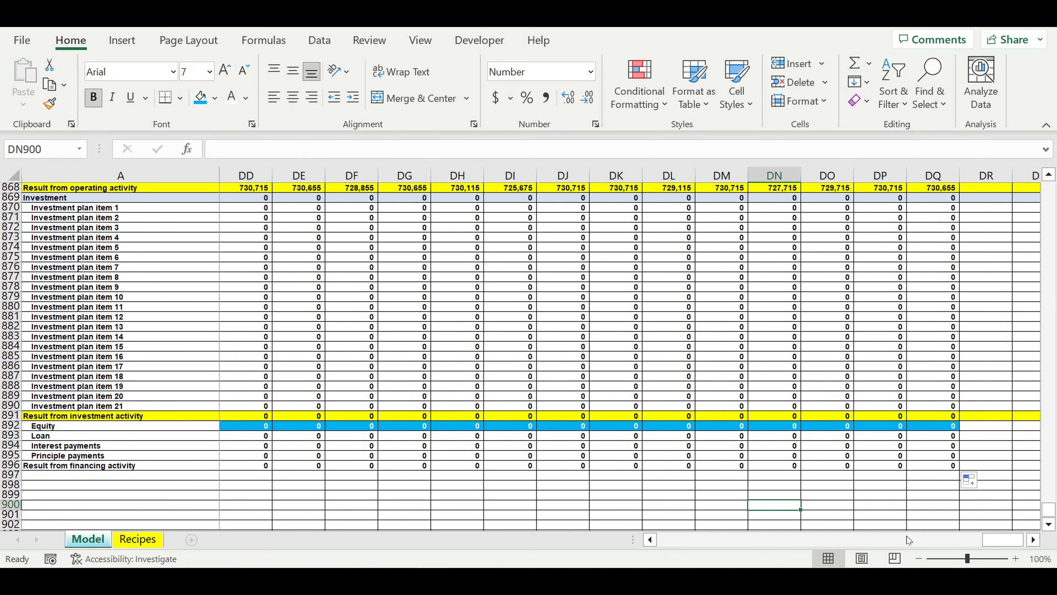
drag(909, 540, 645, 564)
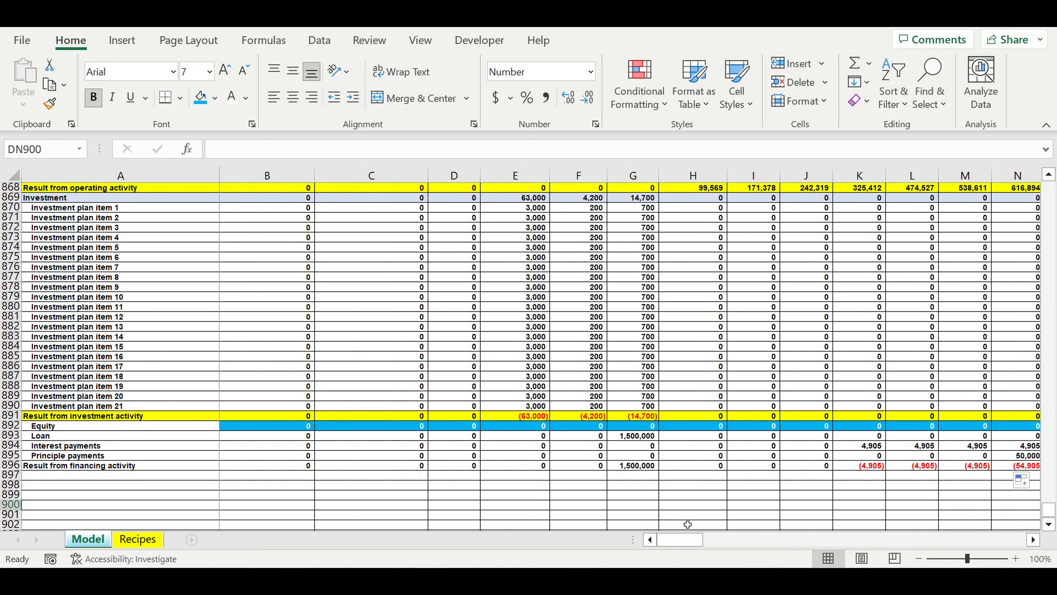
click(859, 495)
- Fill the Result from financing activity row 896 with standard yellow
click(10, 466)
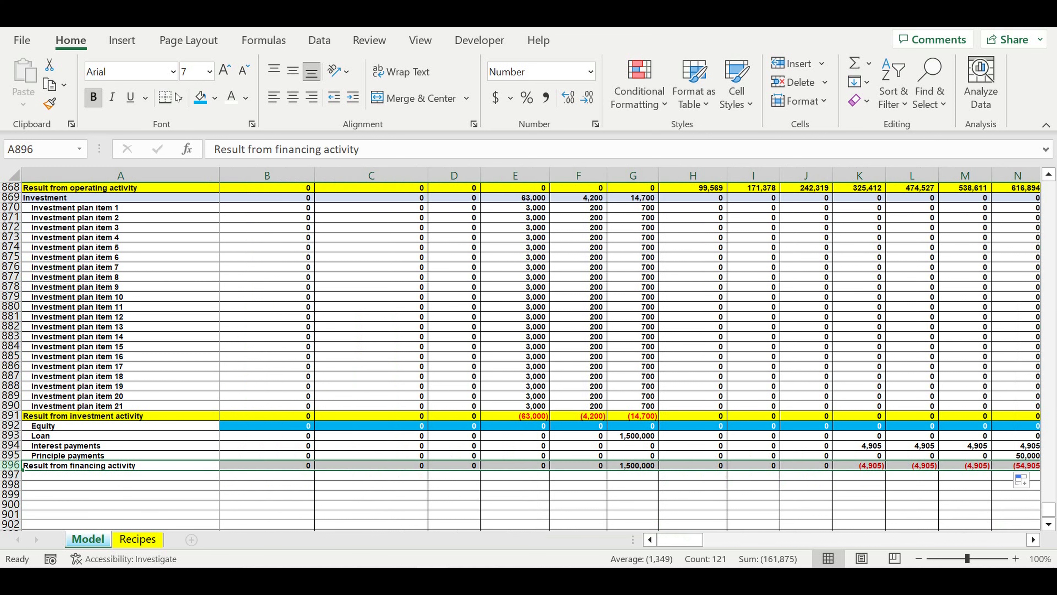
click(214, 97)
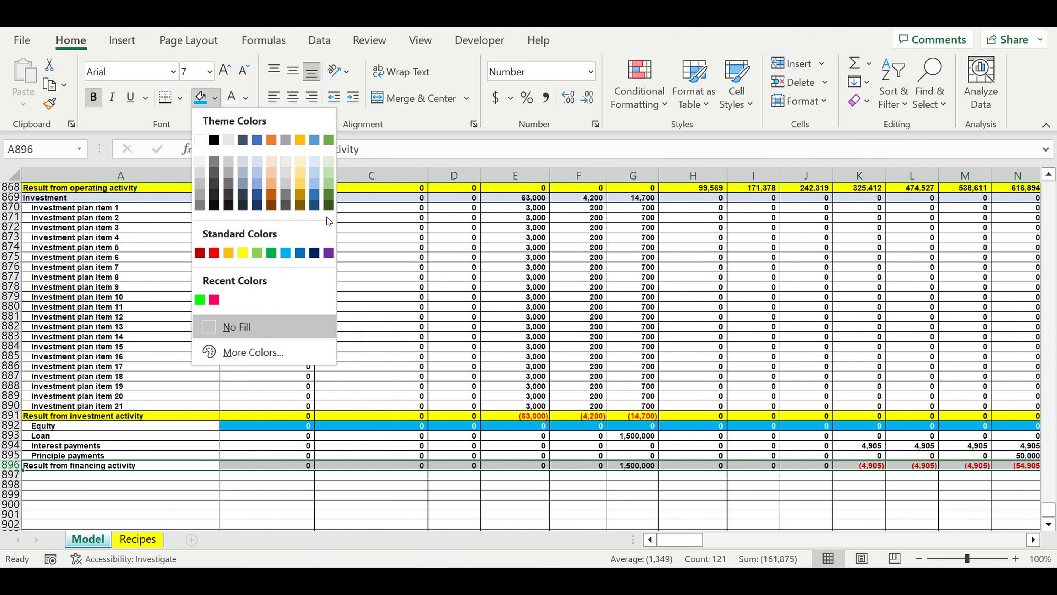
click(244, 252)
key(Down)
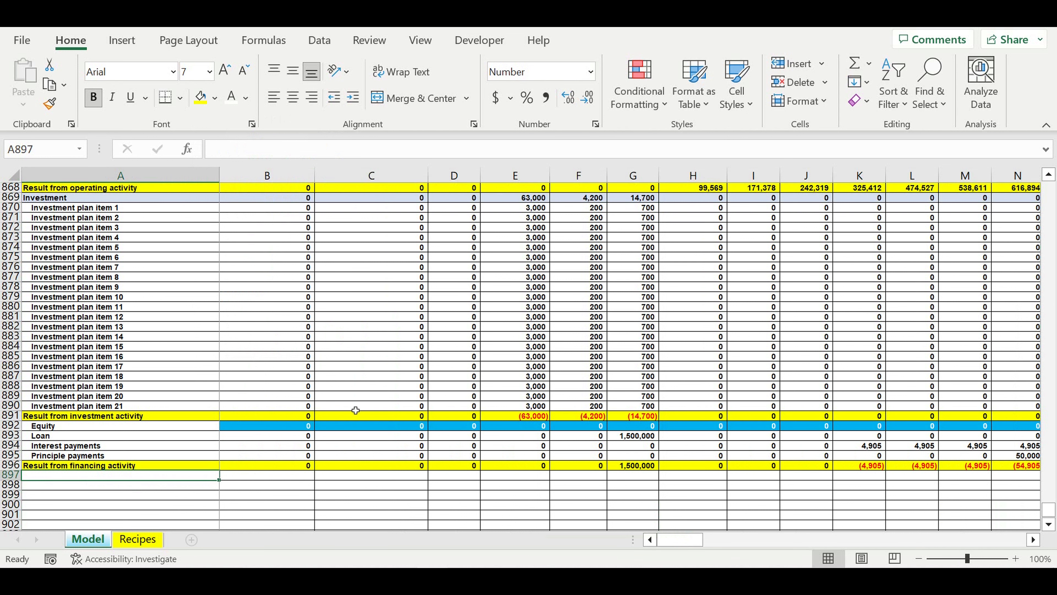
- Begin an IF formula for January Profit tax in B866, its test starting with revenues minus direct cost, payroll and fixed cost: B829-B835-B841-B852
scroll(356, 410, up, 5)
click(40, 317)
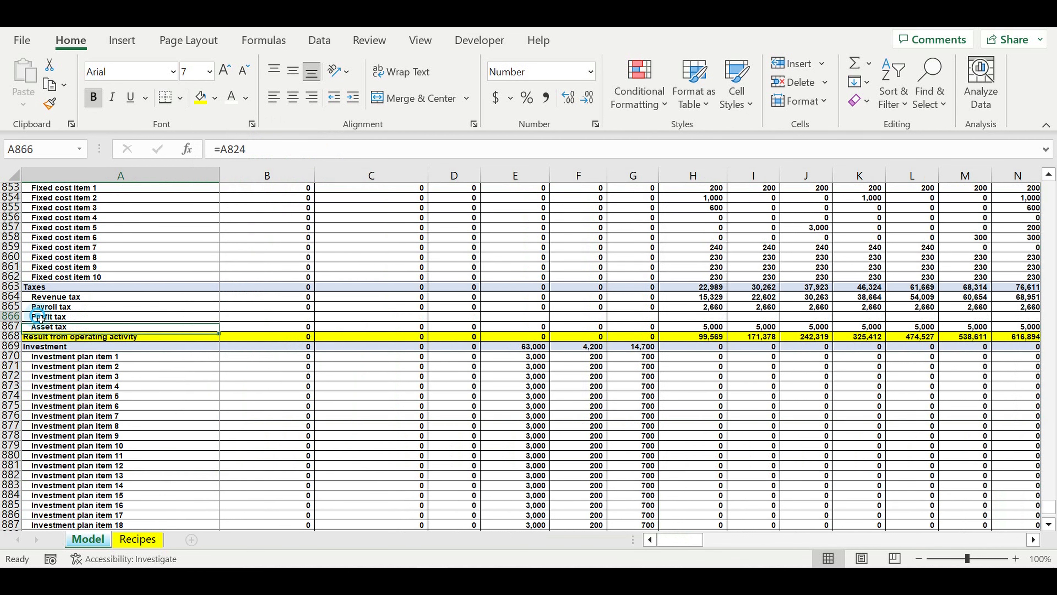
click(261, 319)
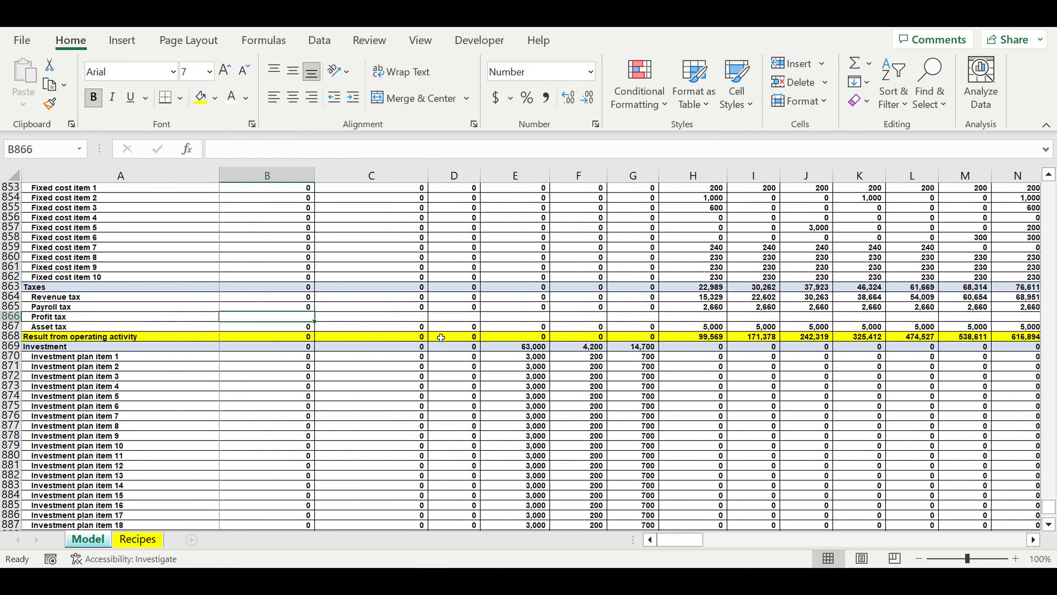
text(=if()
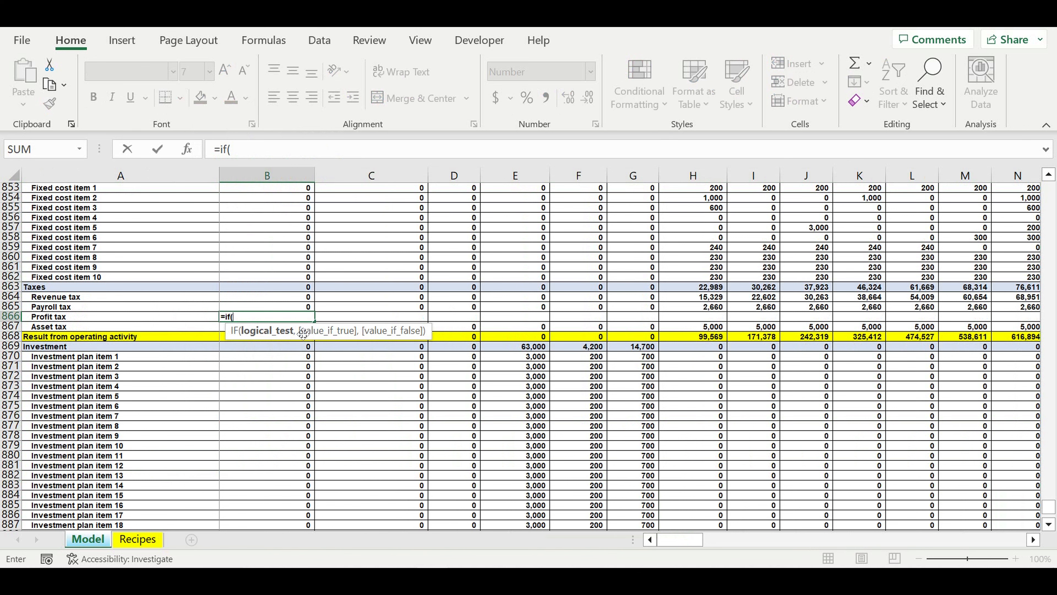
scroll(303, 333, up, 9)
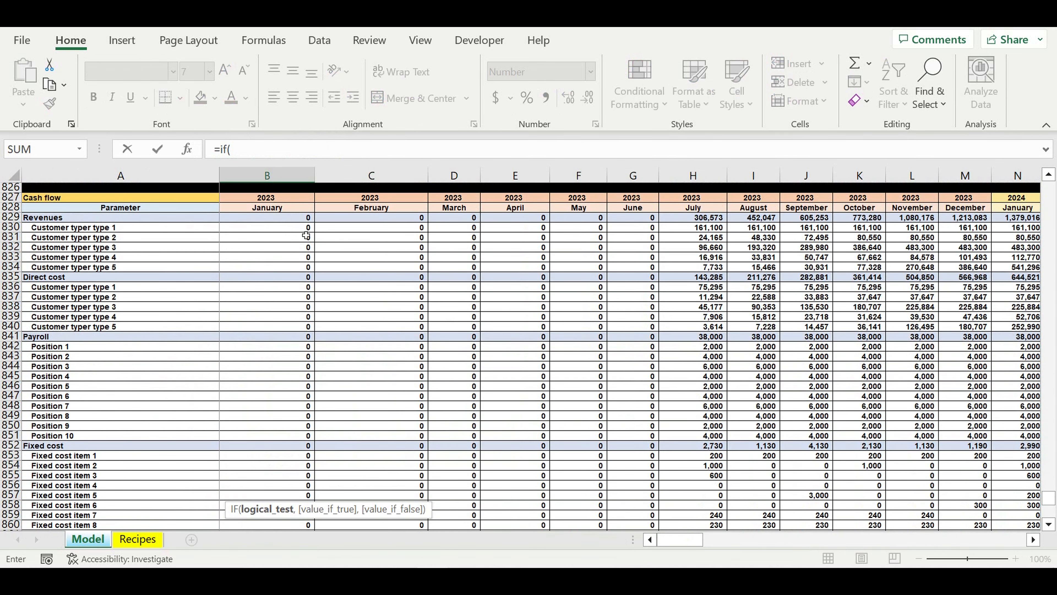
scroll(258, 250, up, 1)
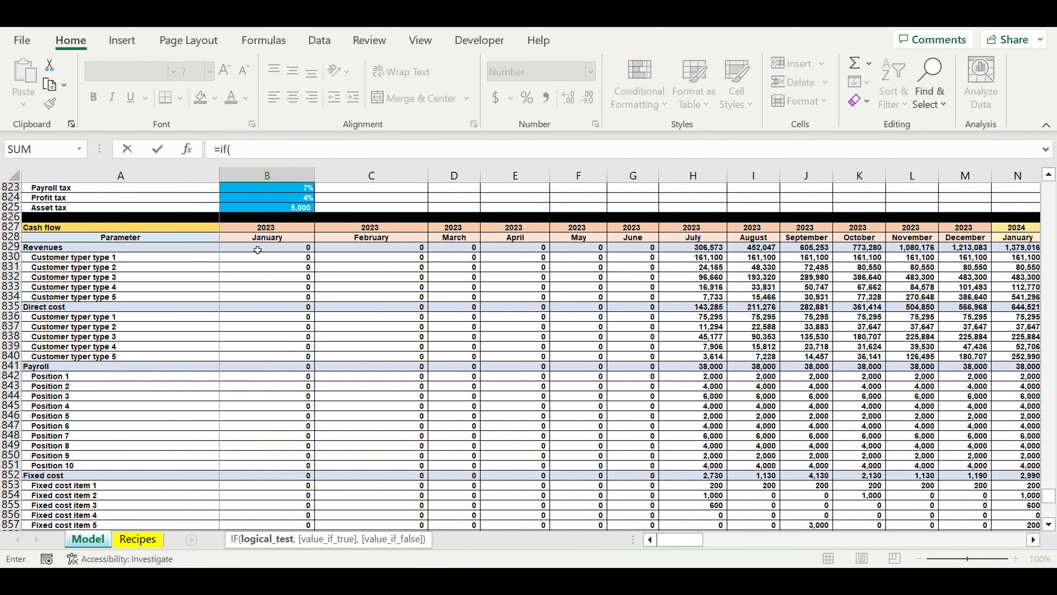
click(257, 250)
text(-)
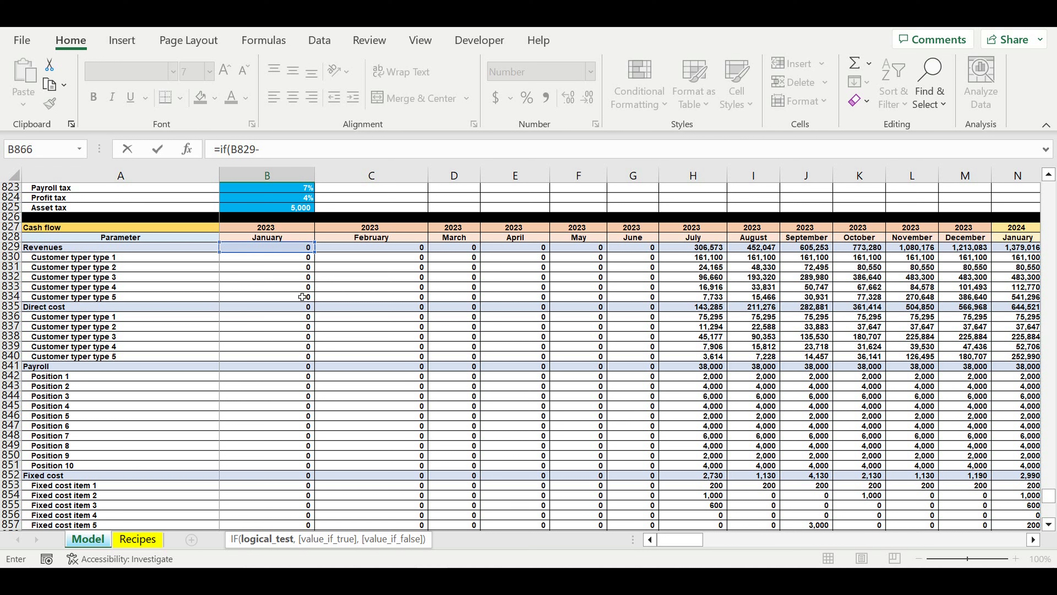
click(269, 311)
text(-)
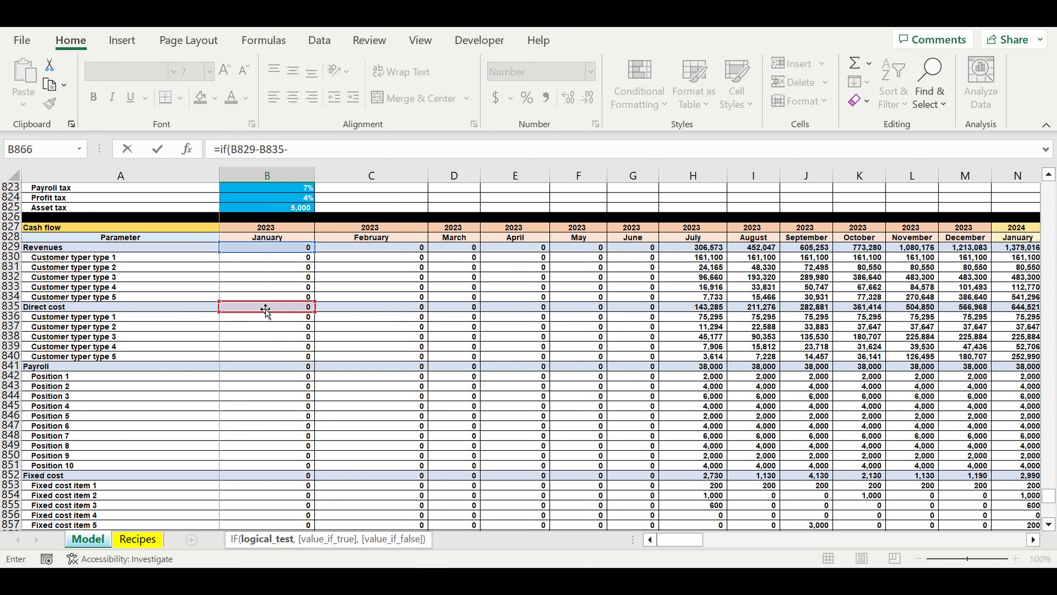
click(263, 367)
text(-)
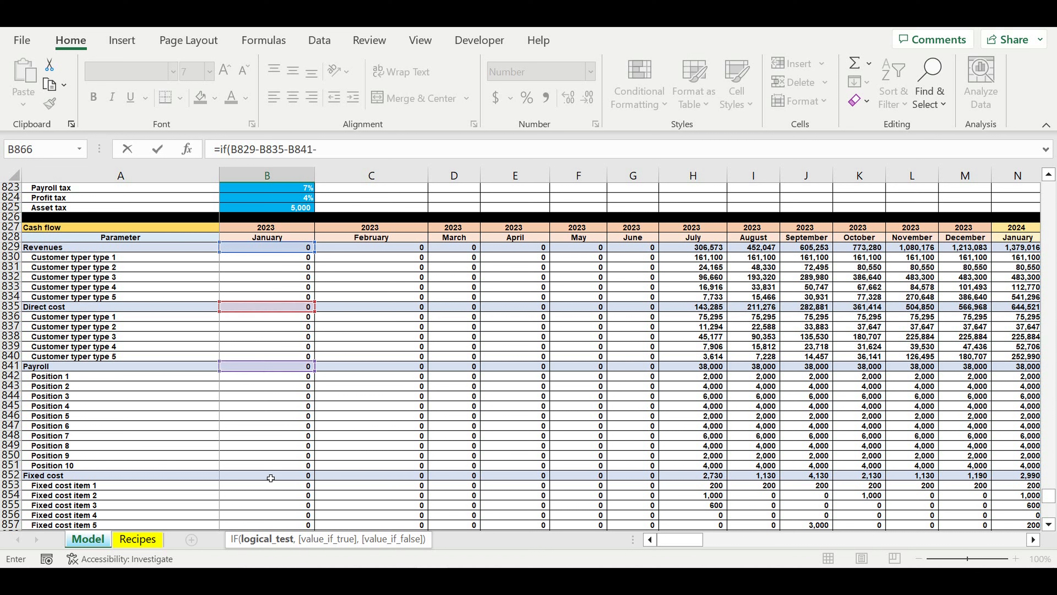
click(271, 477)
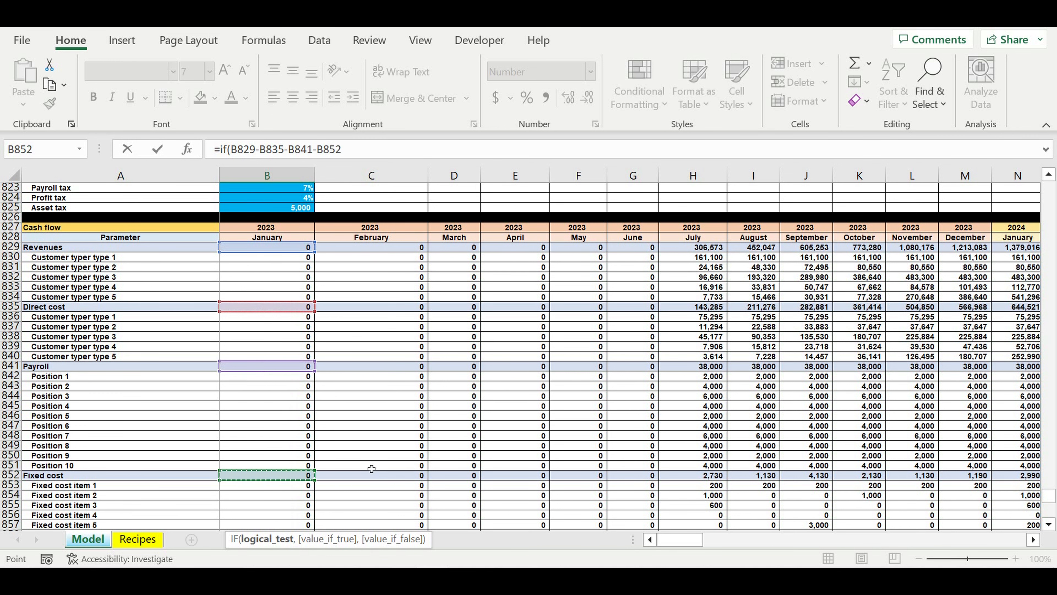
- Extend the IF test in B866 by subtracting revenue tax B864, payroll tax B865 and asset tax B867
text(-)
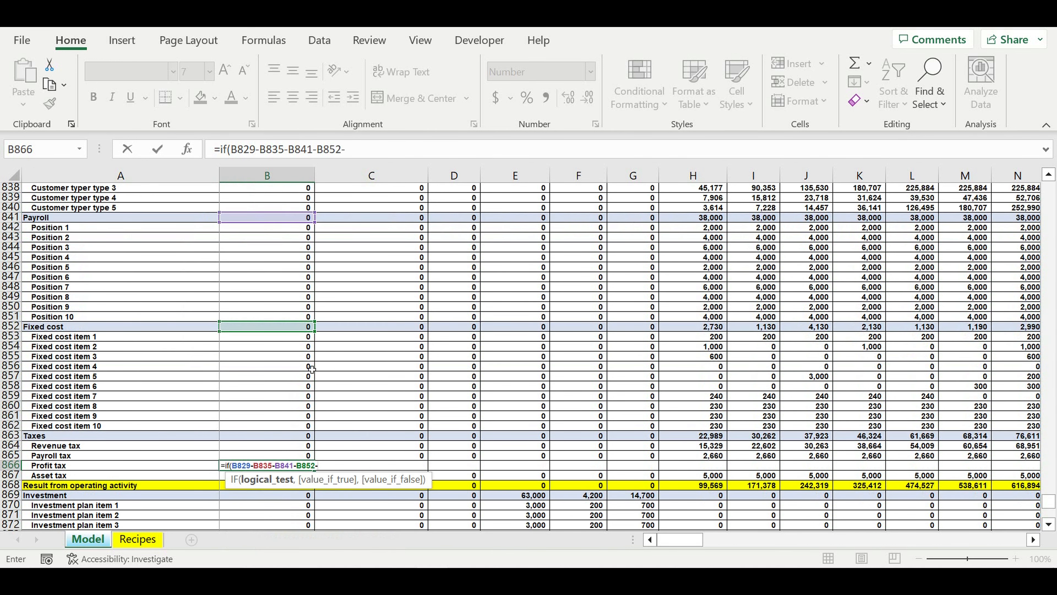
click(278, 446)
text(-)
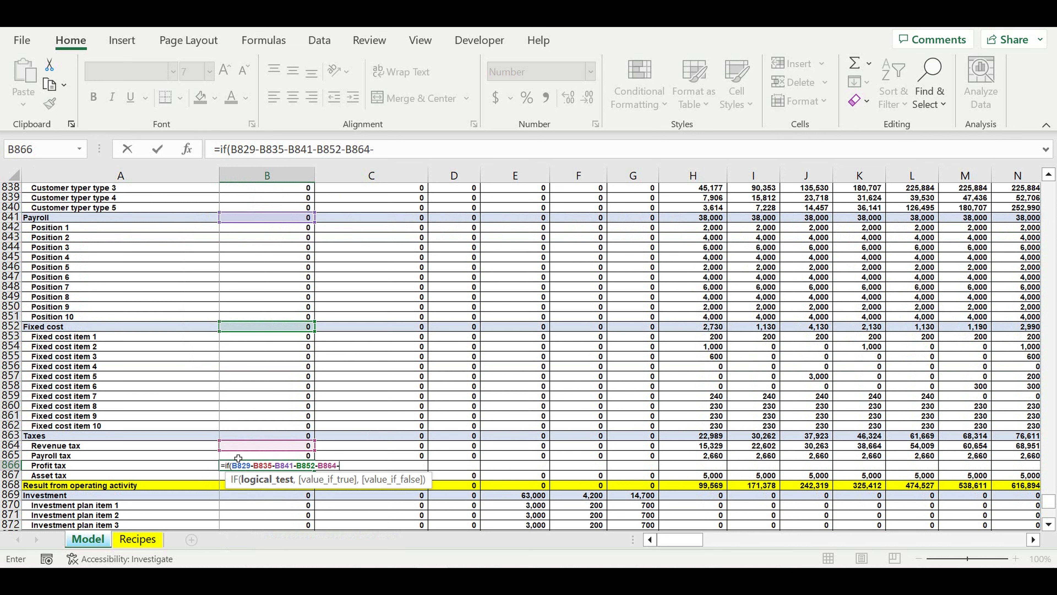
click(239, 459)
text(-)
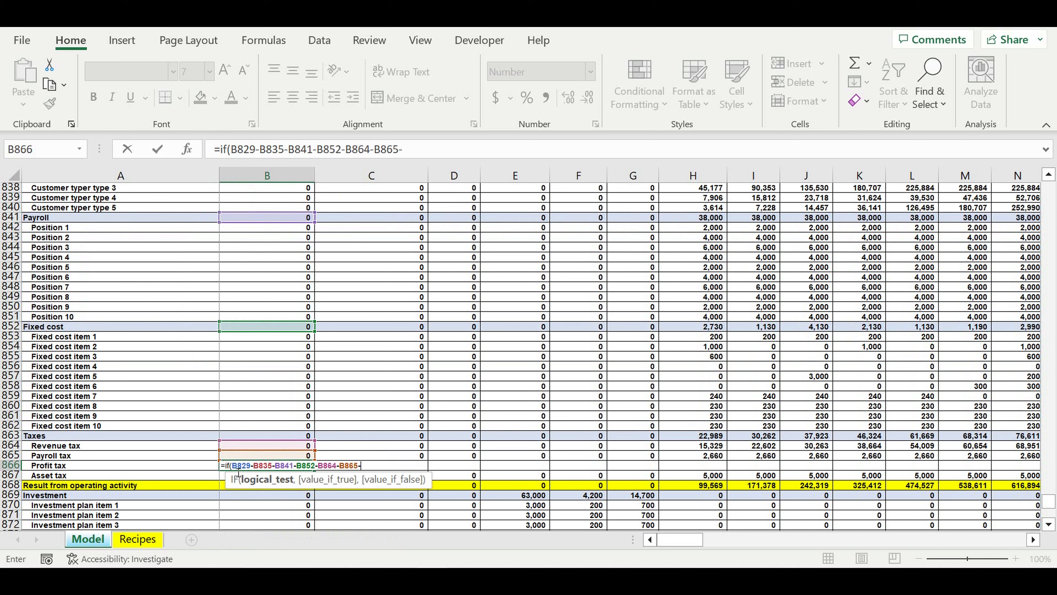
click(238, 474)
text(-)
- Also subtract January investment B869, interest payments B894 and principle payments B895 in the B866 profit tax test
scroll(308, 408, down, 4)
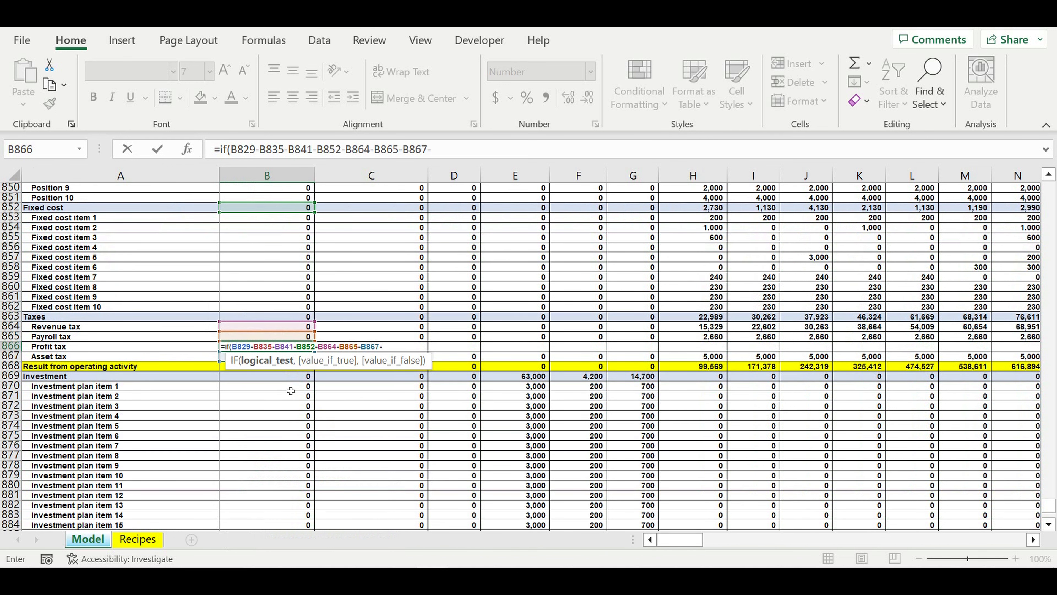
scroll(291, 391, down, 5)
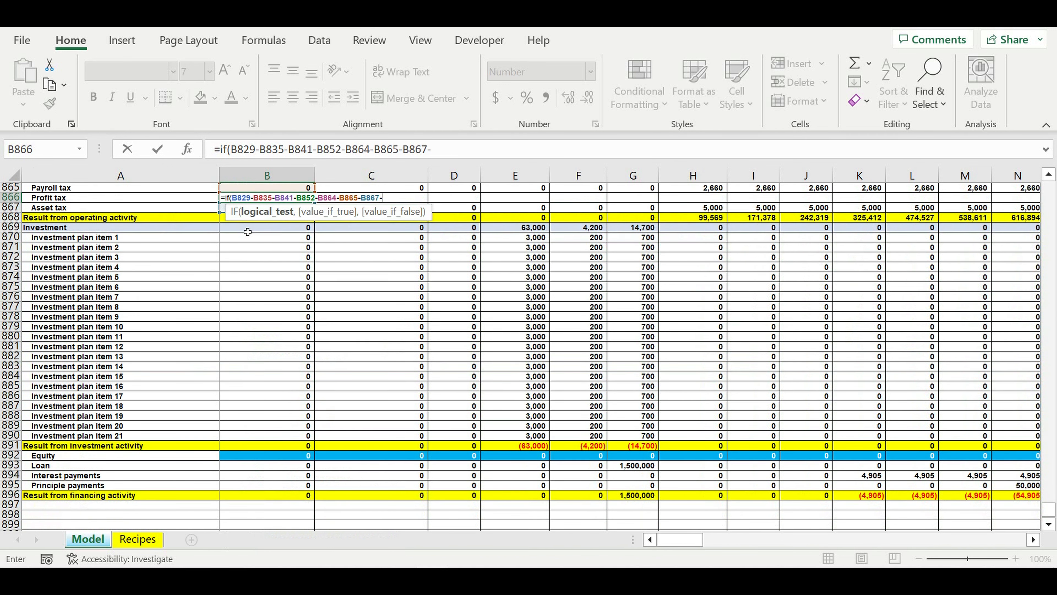
click(248, 232)
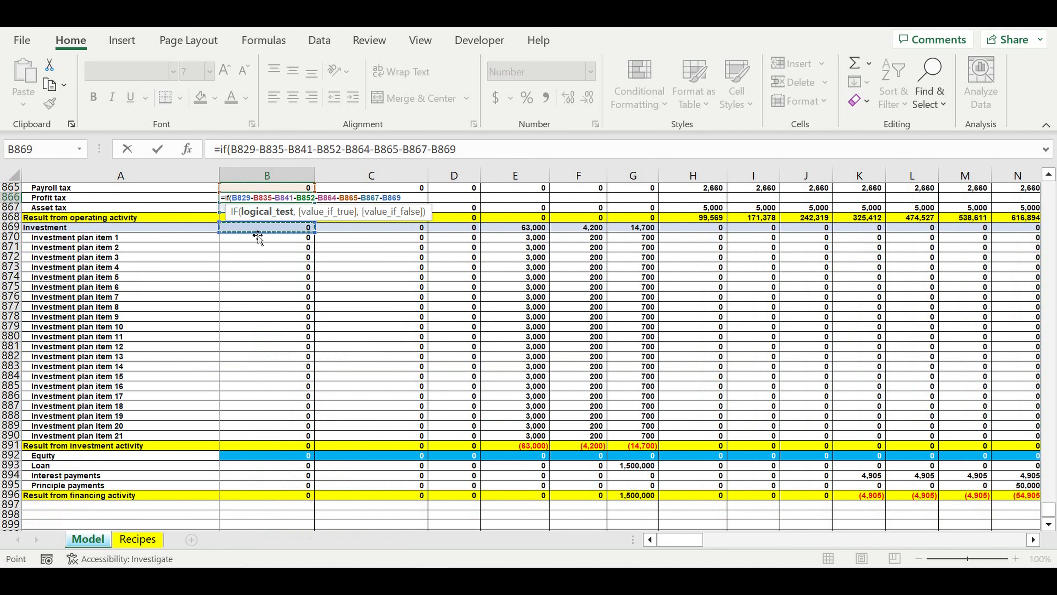
text(-)
scroll(258, 238, down, 3)
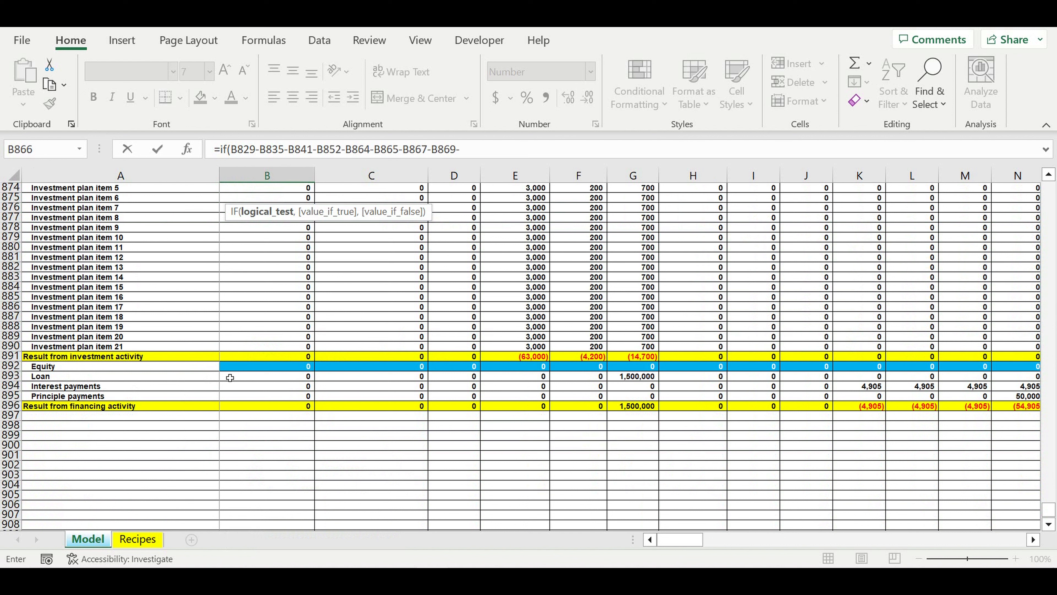
click(244, 388)
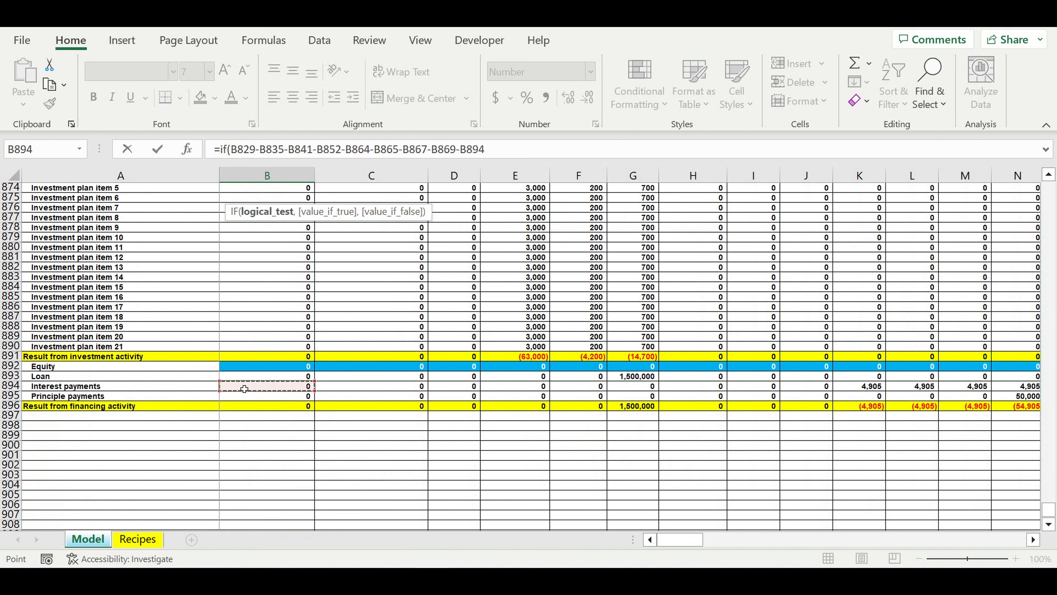
text(-)
click(246, 392)
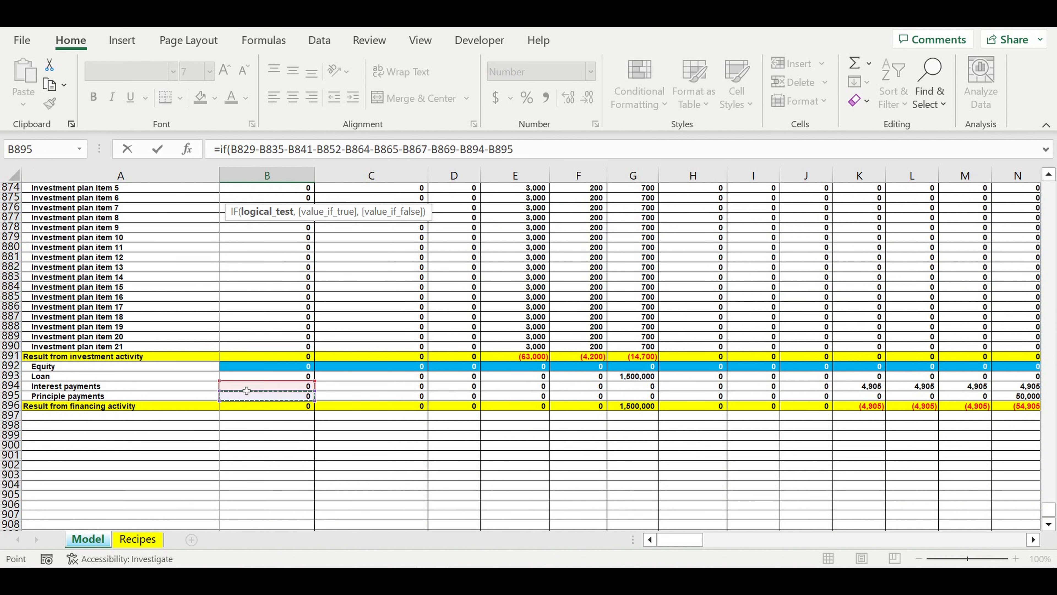
- Enclose the B866 profit expression in parentheses, test it for <=0, and return 0 when true
click(534, 150)
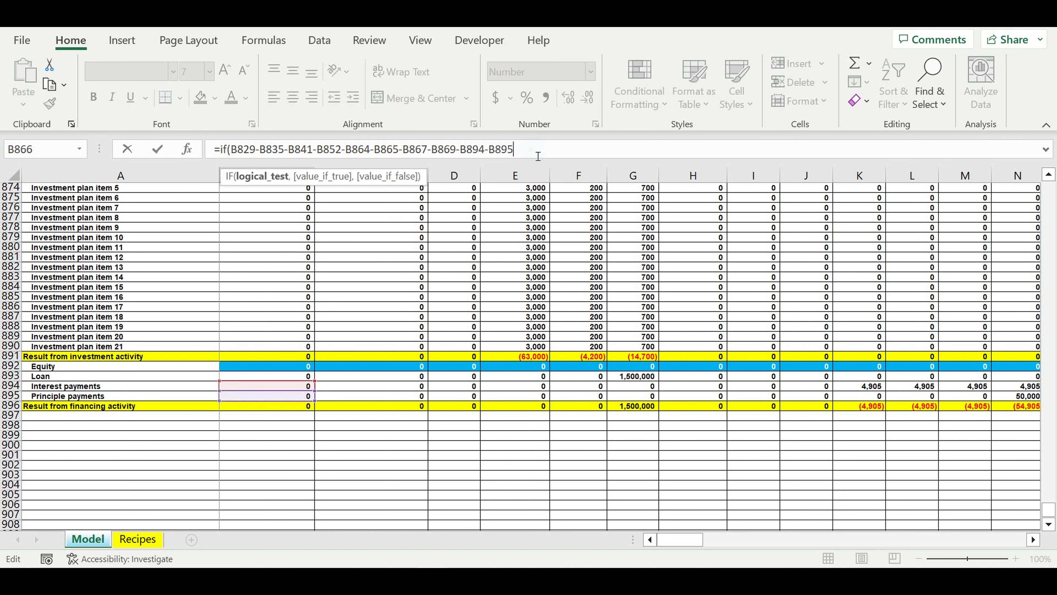
text())
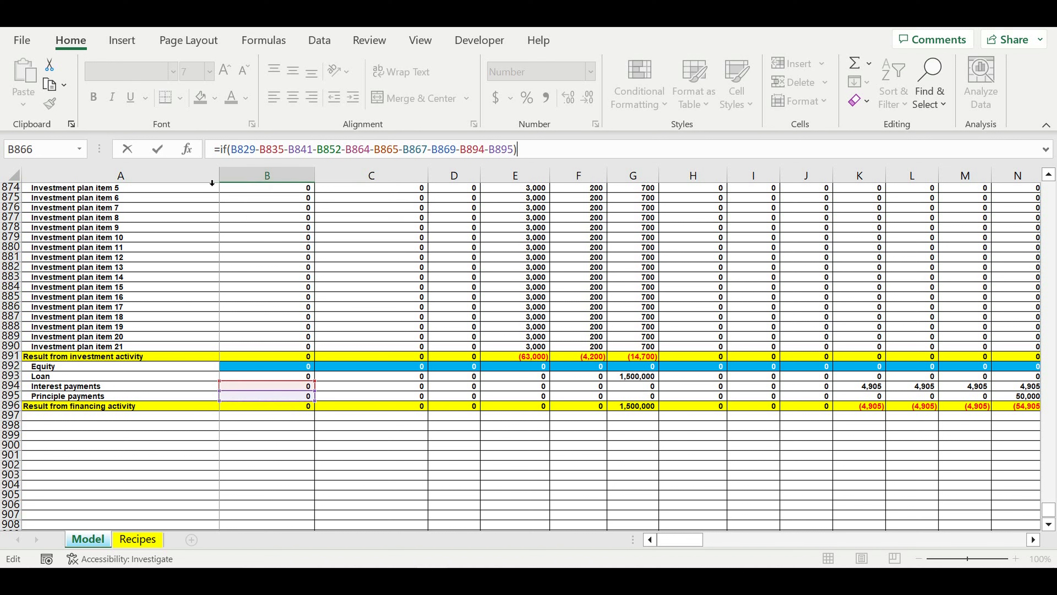
click(264, 151)
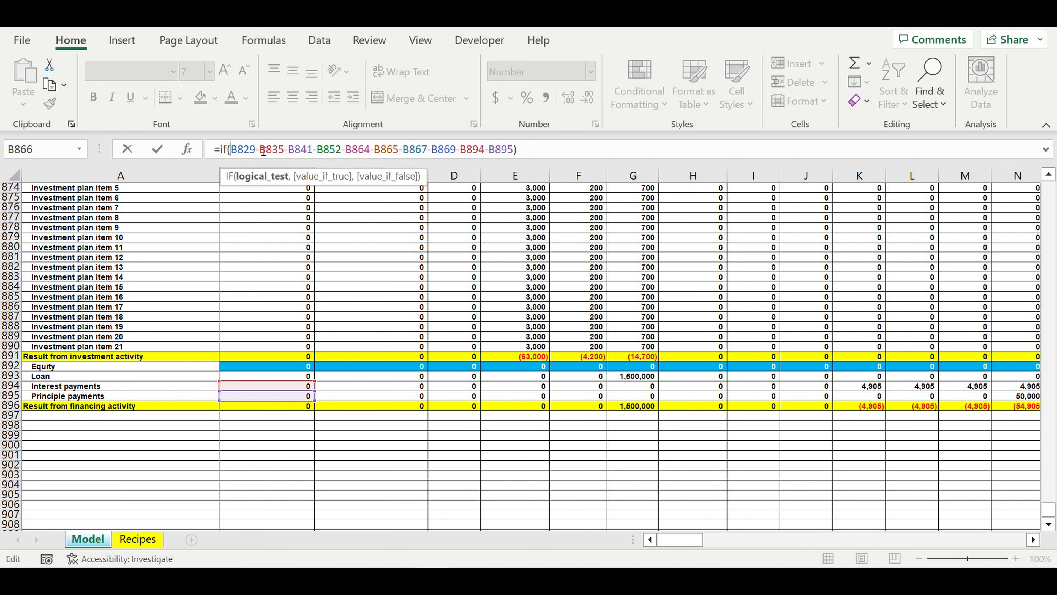
text(()
click(547, 155)
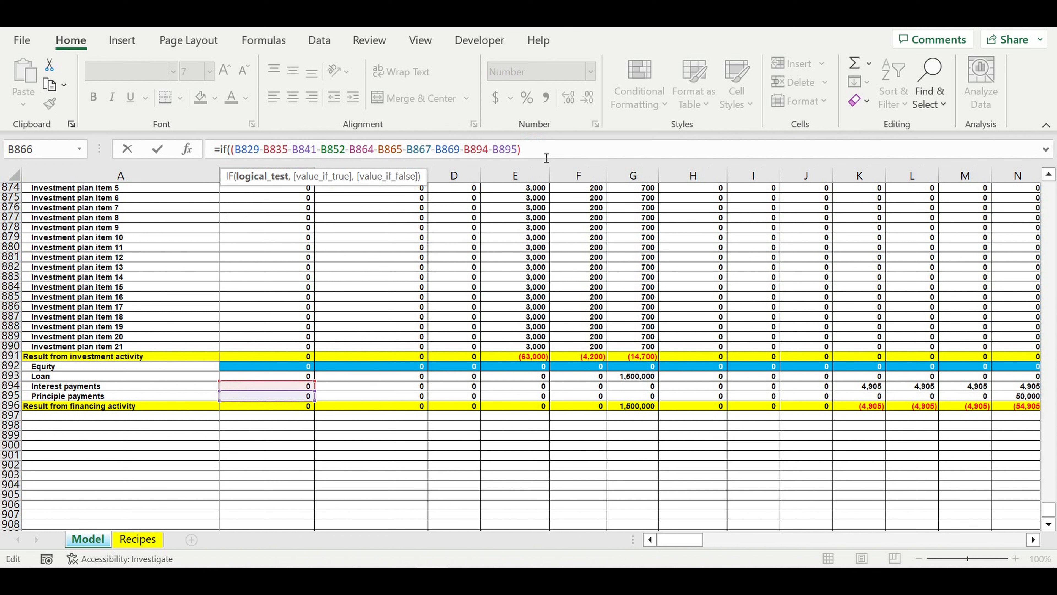
text(<=0,)
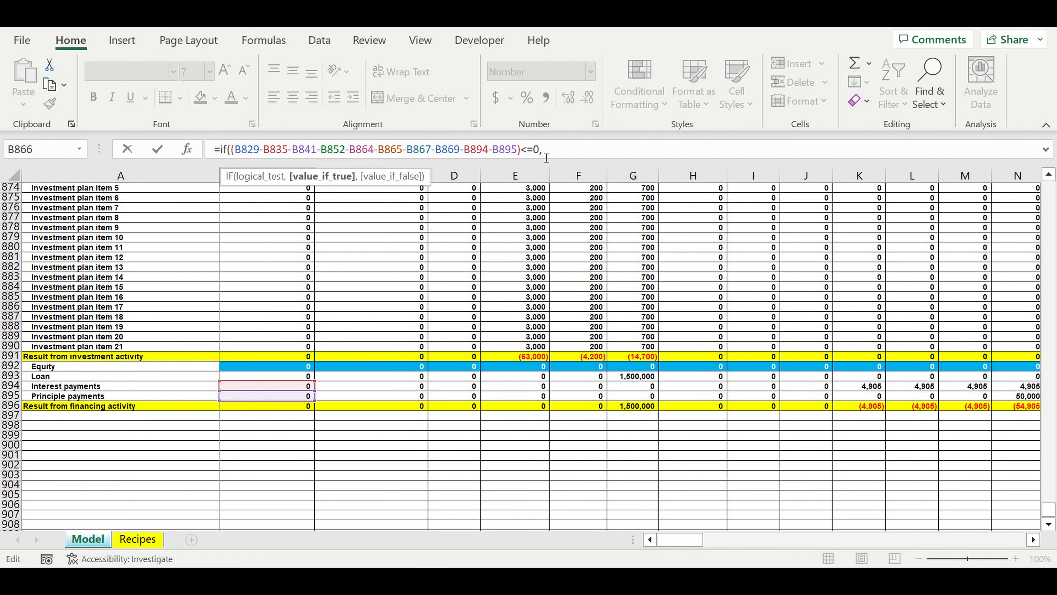
text(0,)
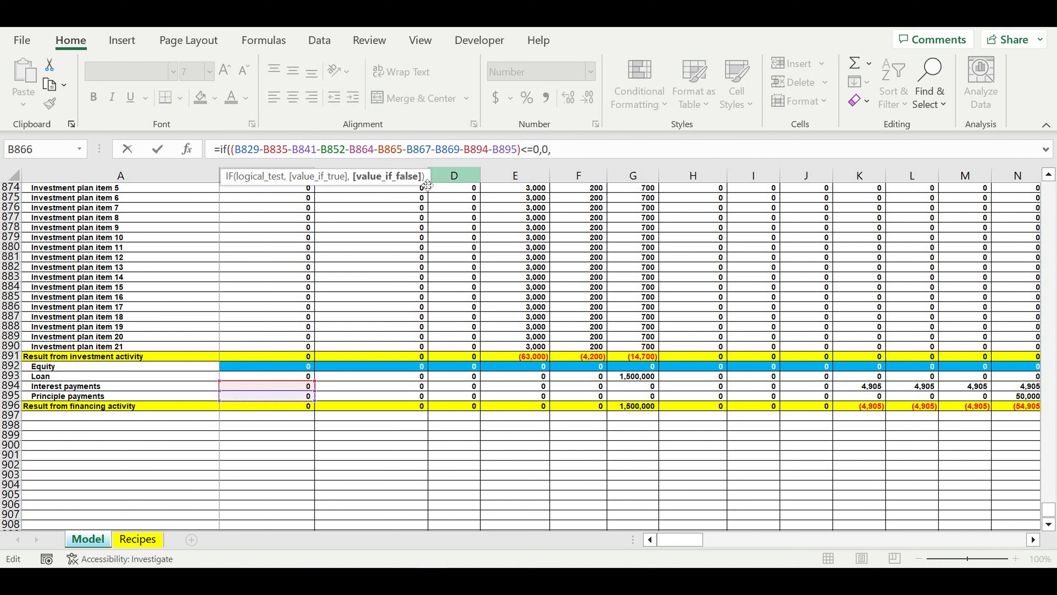
- Reuse the parenthesised profit expression B829 through B895 as the value-if-false argument of the B866 formula
click(232, 149)
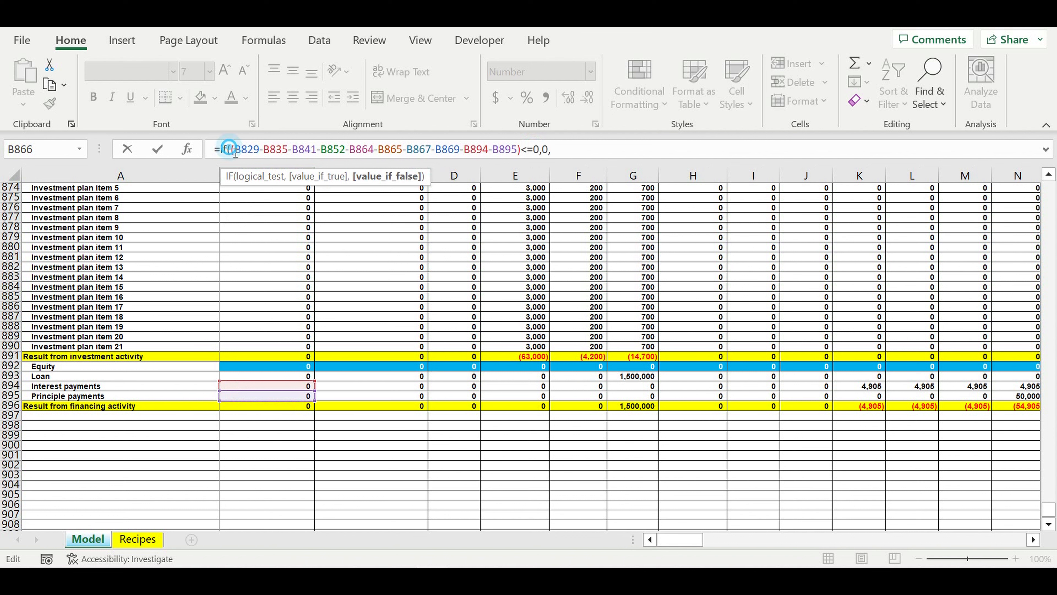
drag(232, 149, 521, 150)
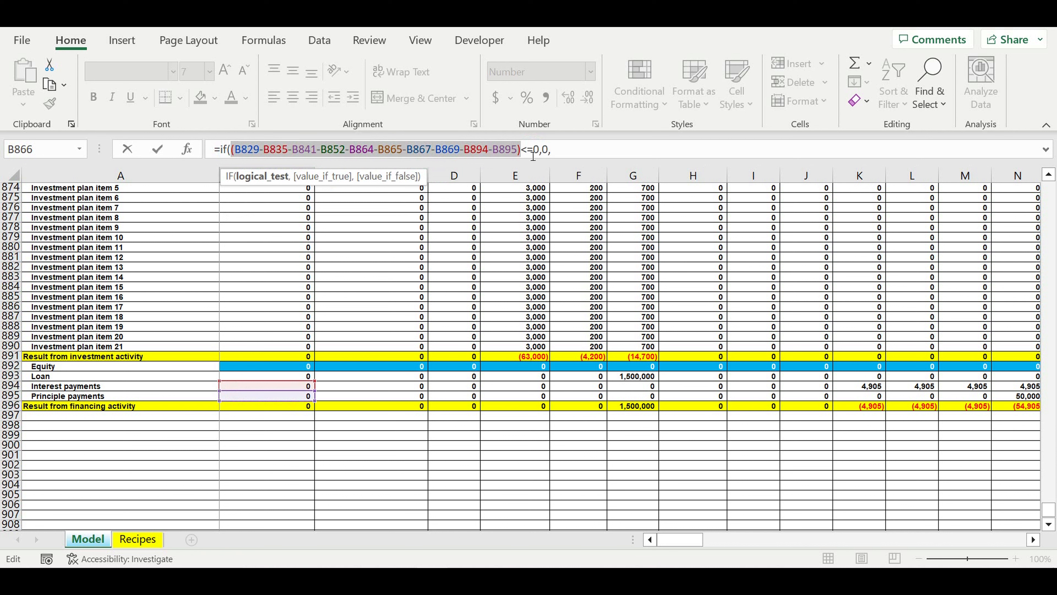
key(ctrl+c)
click(672, 157)
key(ctrl+v)
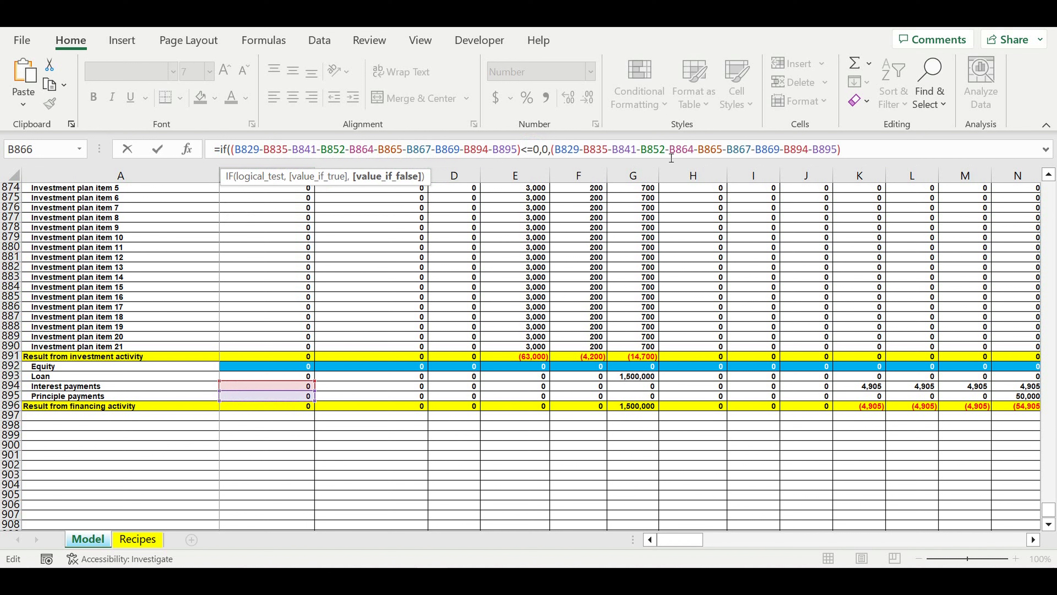
- Multiply the value-if-false expression by the absolute profit tax rate $B$824 and complete the B866 formula with its closing parenthesis
text(*)
scroll(410, 346, up, 10)
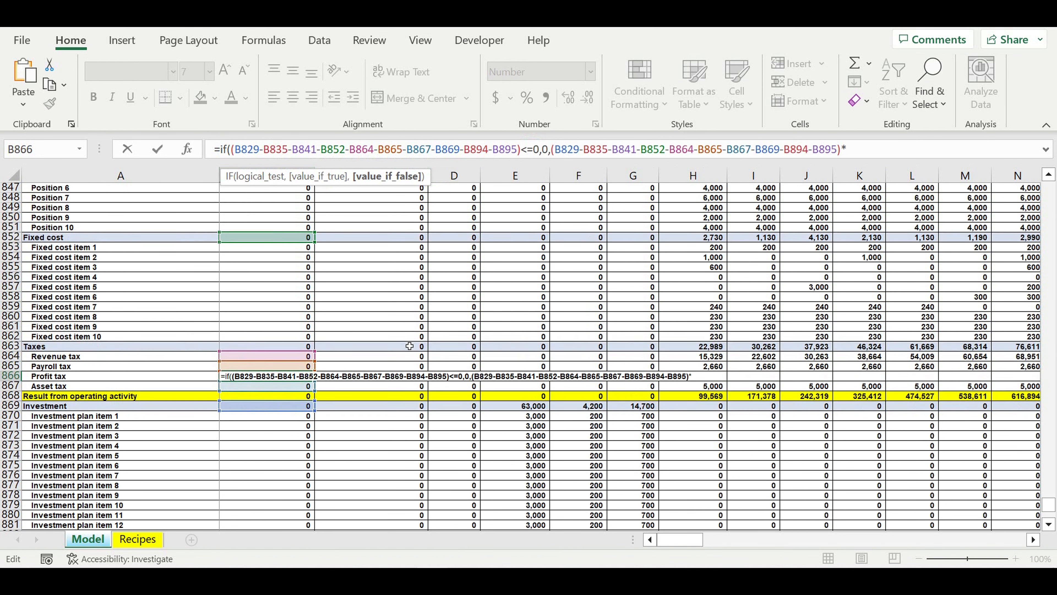
scroll(410, 345, up, 10)
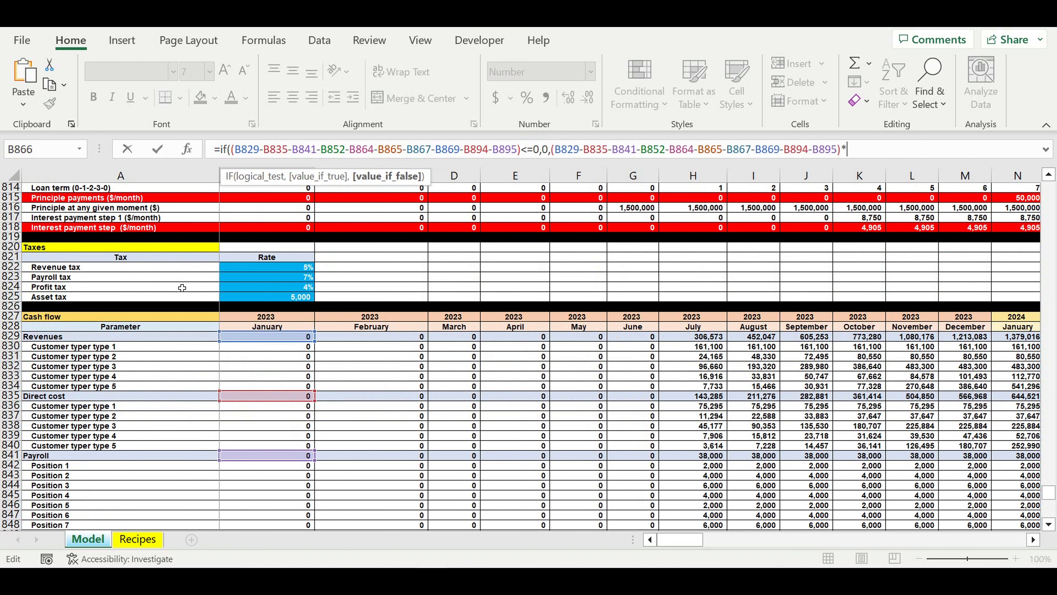
click(290, 289)
click(846, 148)
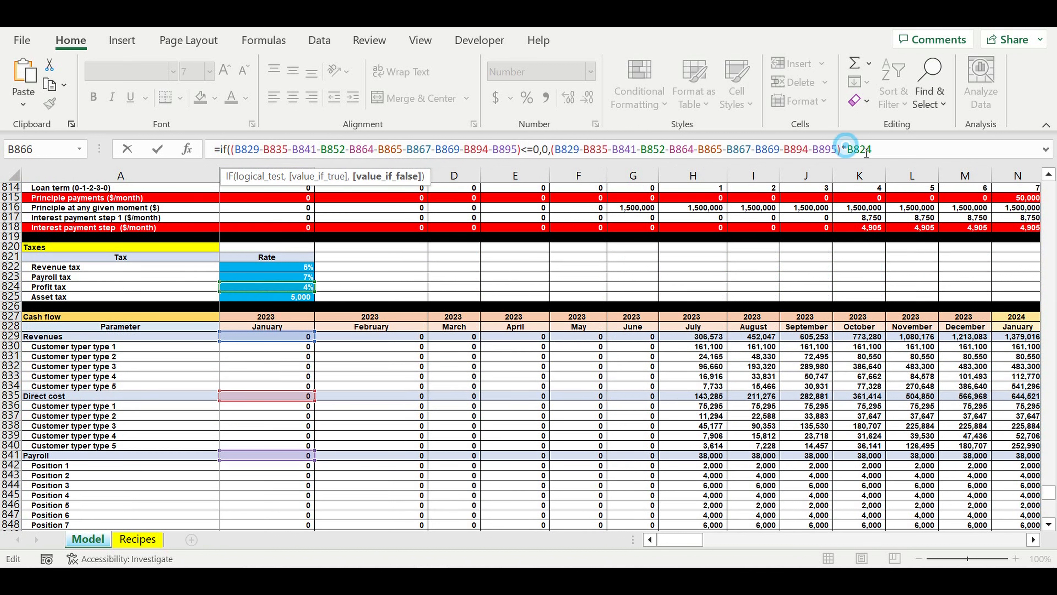
text($)
key(Right)
text($)
key(Return)
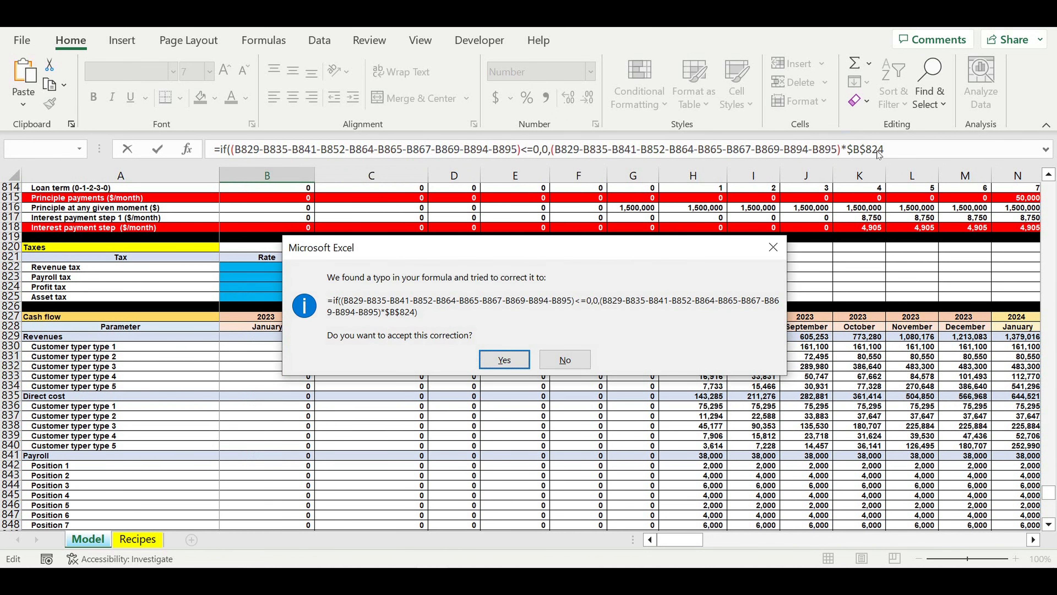
click(768, 252)
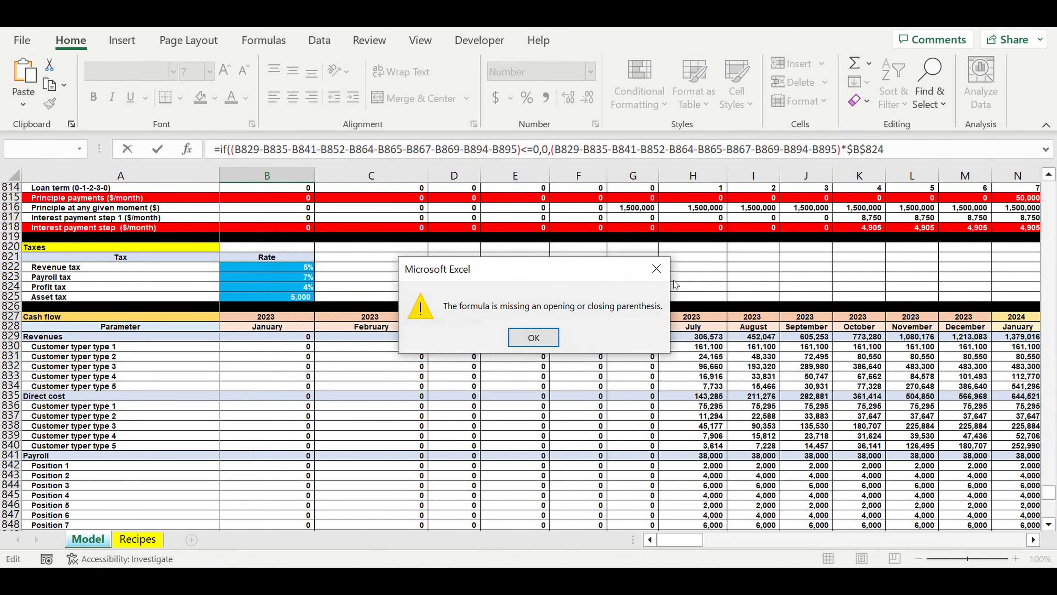
key(Return)
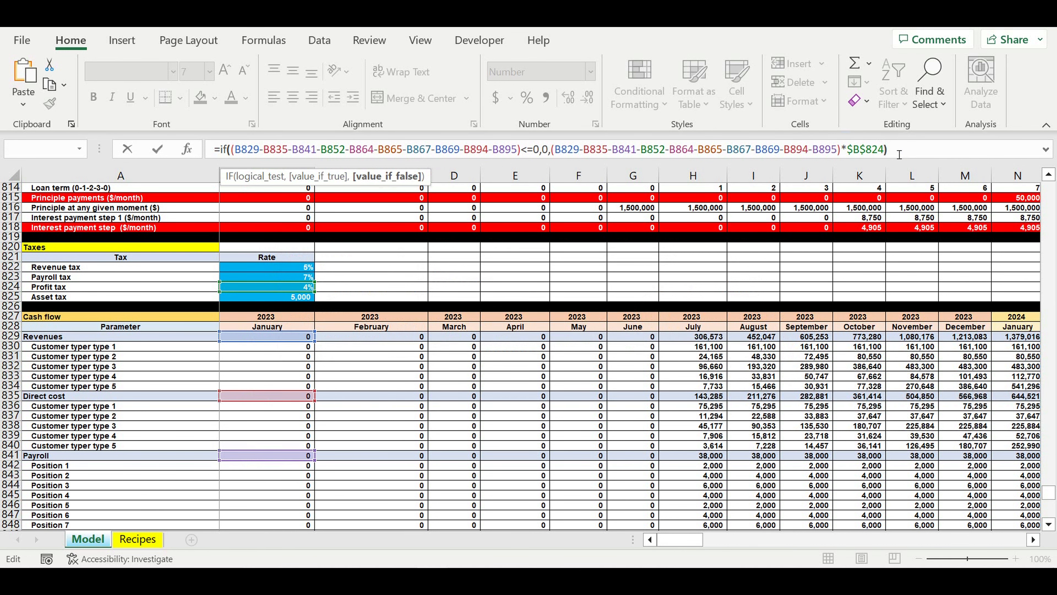
key(Return)
- Copy the January Profit tax formula in B866 across all months through column DQ and check the resulting tax rows
click(293, 366)
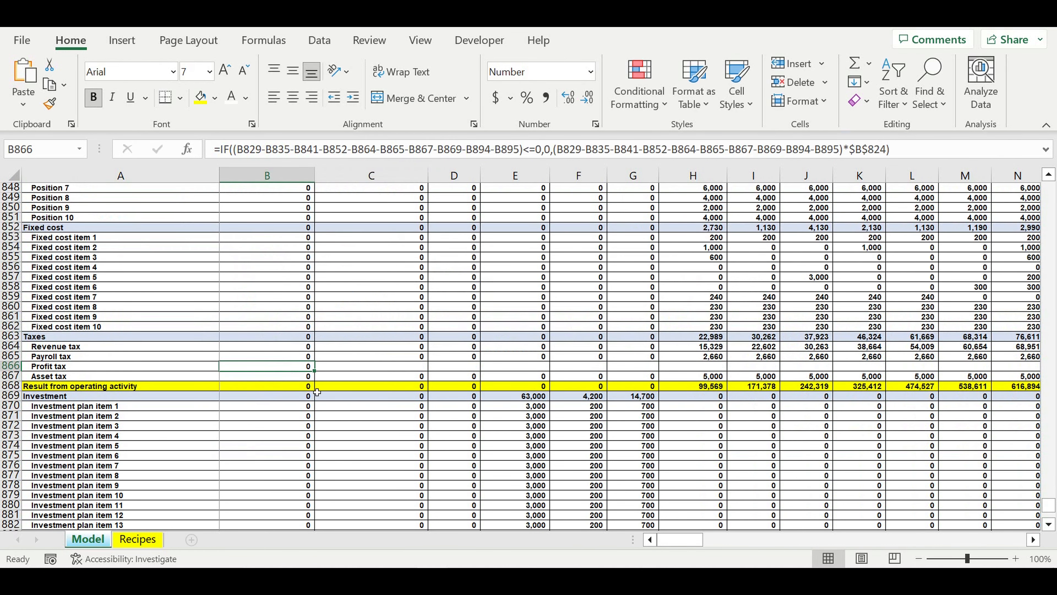
drag(314, 370, 895, 256)
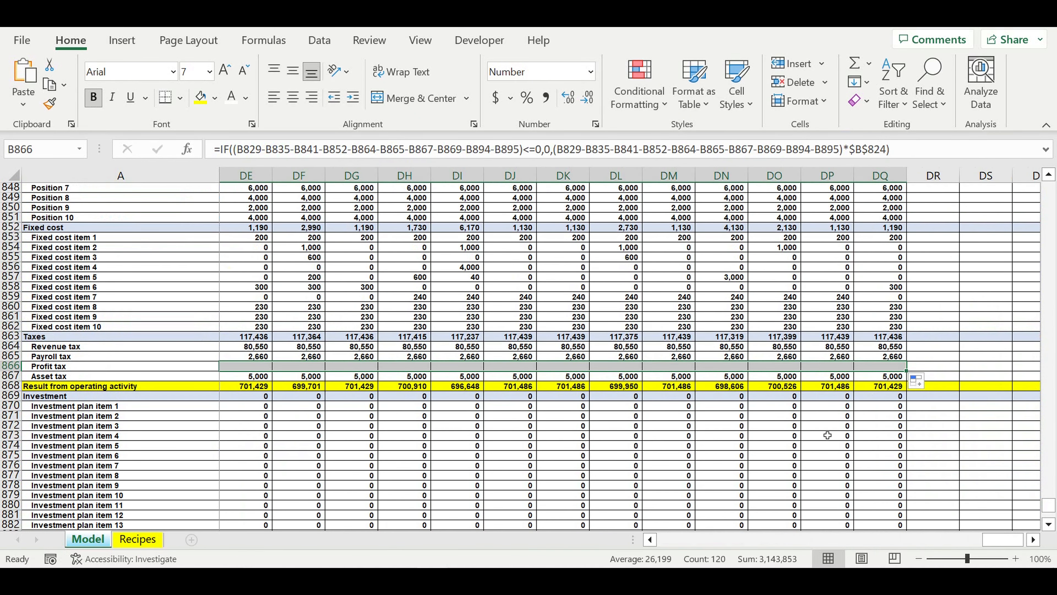
click(756, 468)
click(668, 366)
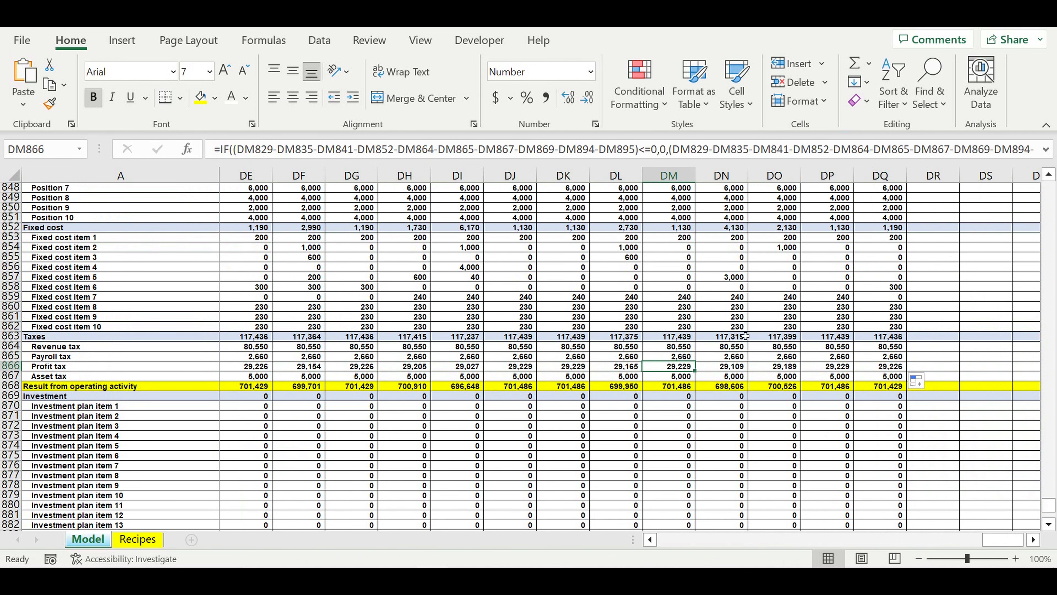
key(Up)
key(Up)
key(Up)
drag(1008, 543, 625, 553)
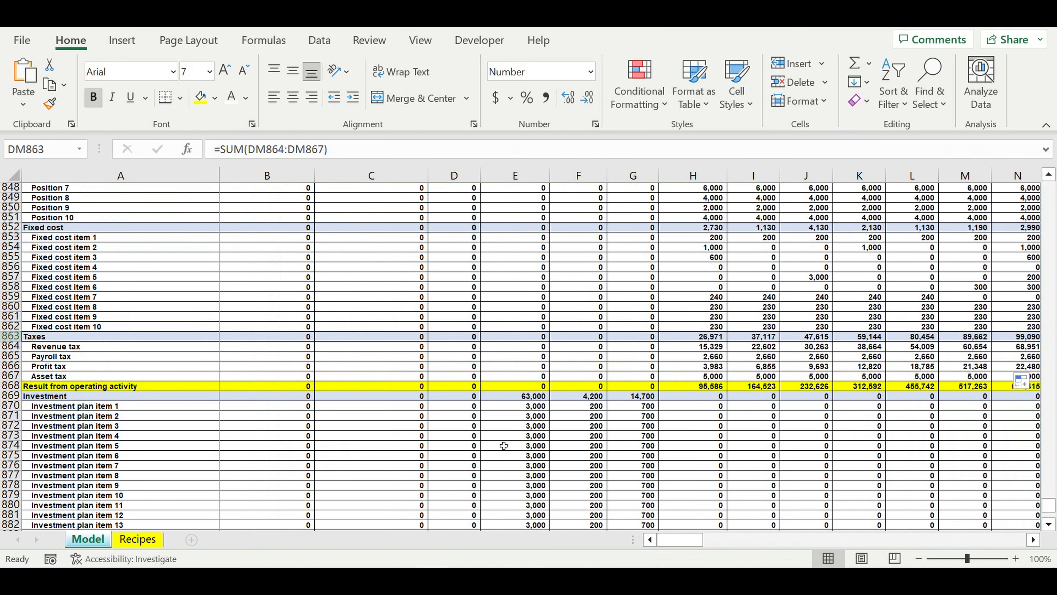
- Label A897, below Result from financing activity, as "Cash balance at the beginning of period"
scroll(504, 450, down, 10)
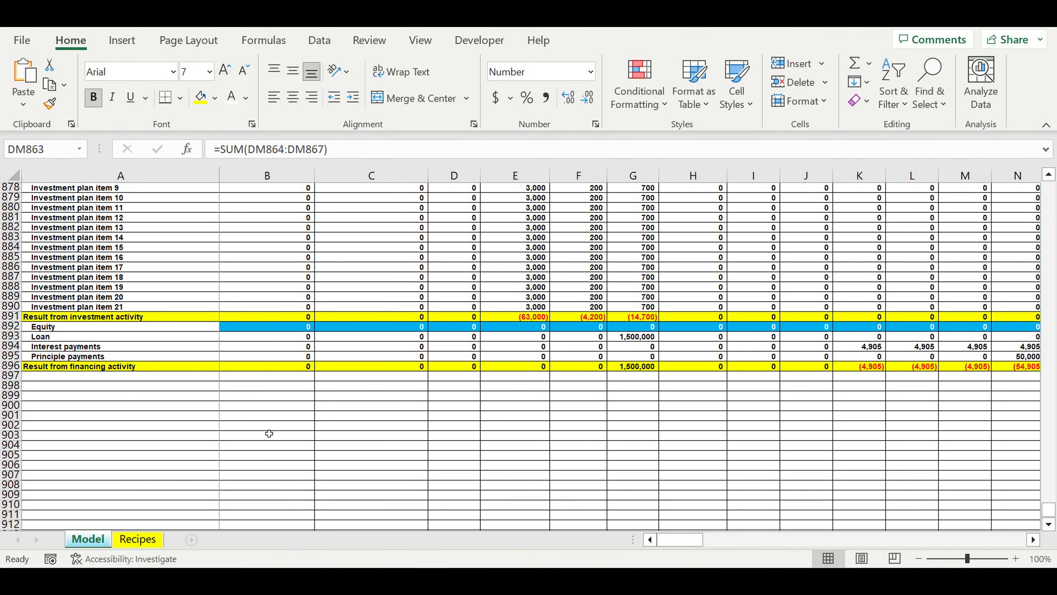
click(187, 376)
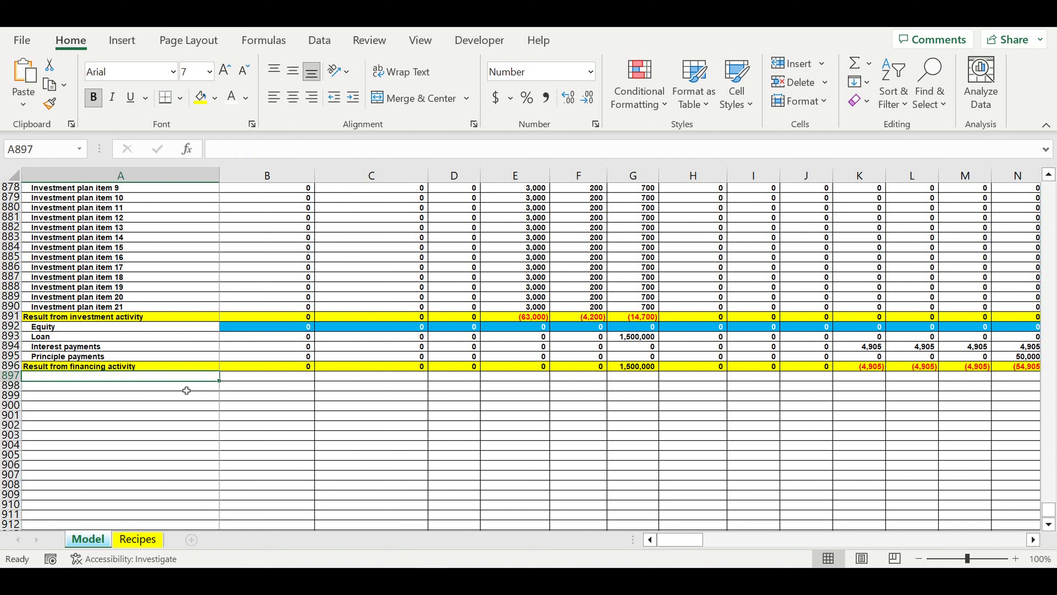
text(Cash)
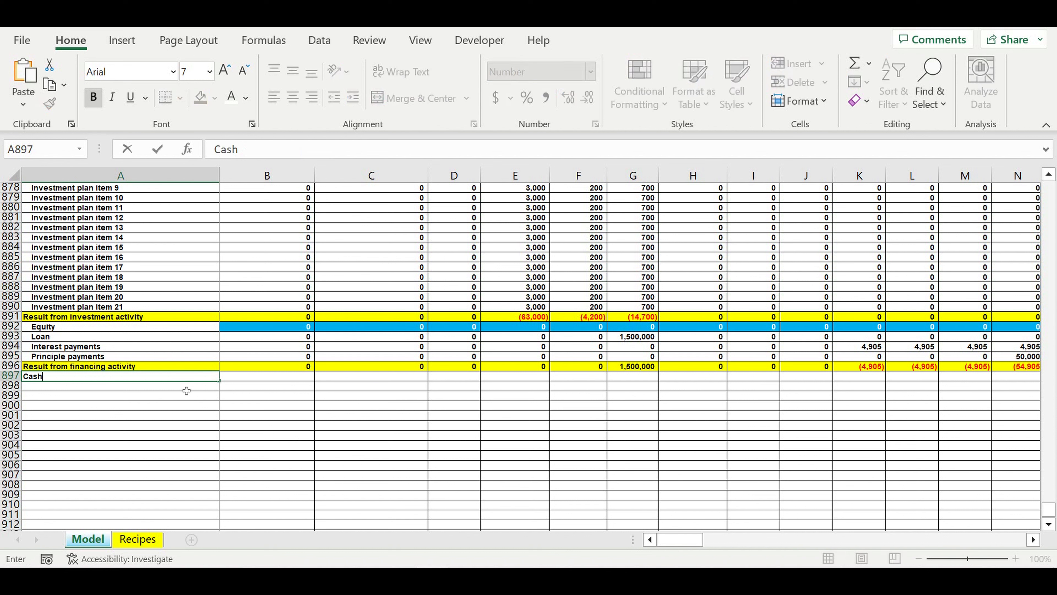
text( balance at the)
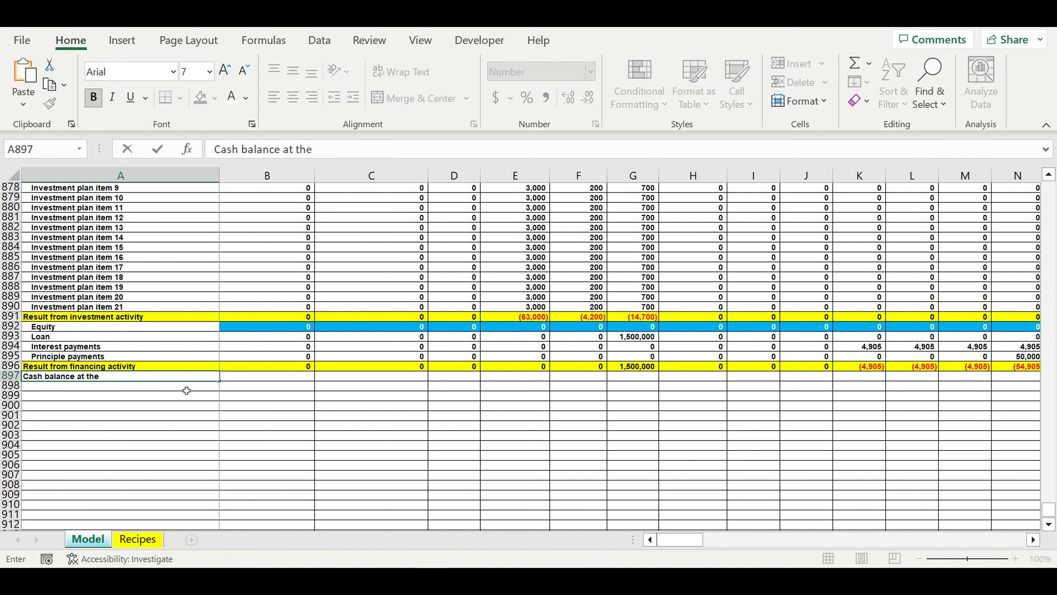
text( beginning of period)
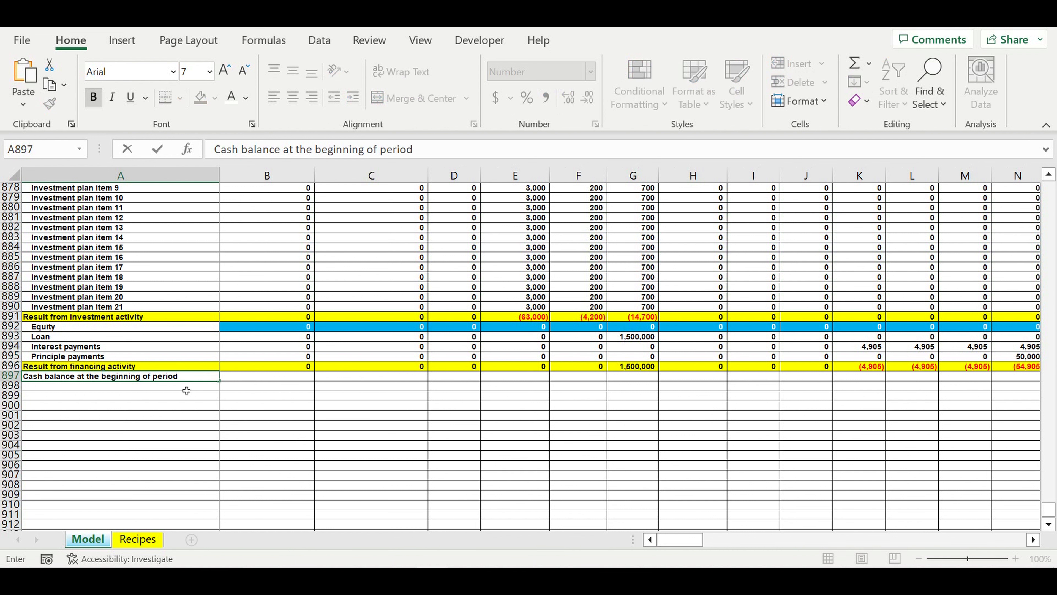
key(Return)
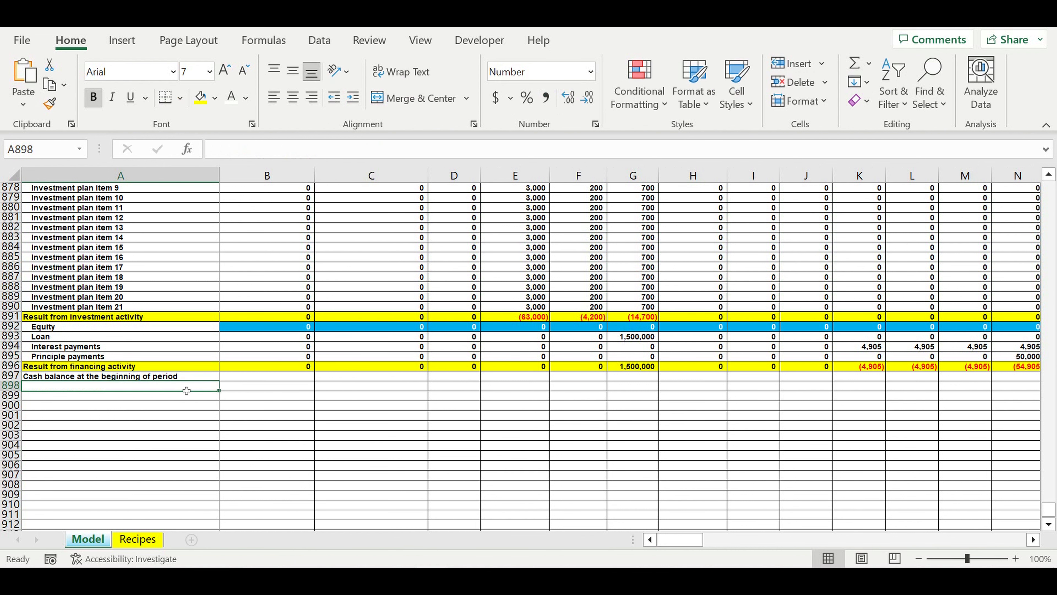
- Enter 0 in B897 as the cash balance at the beginning of the first period
click(223, 376)
text(0)
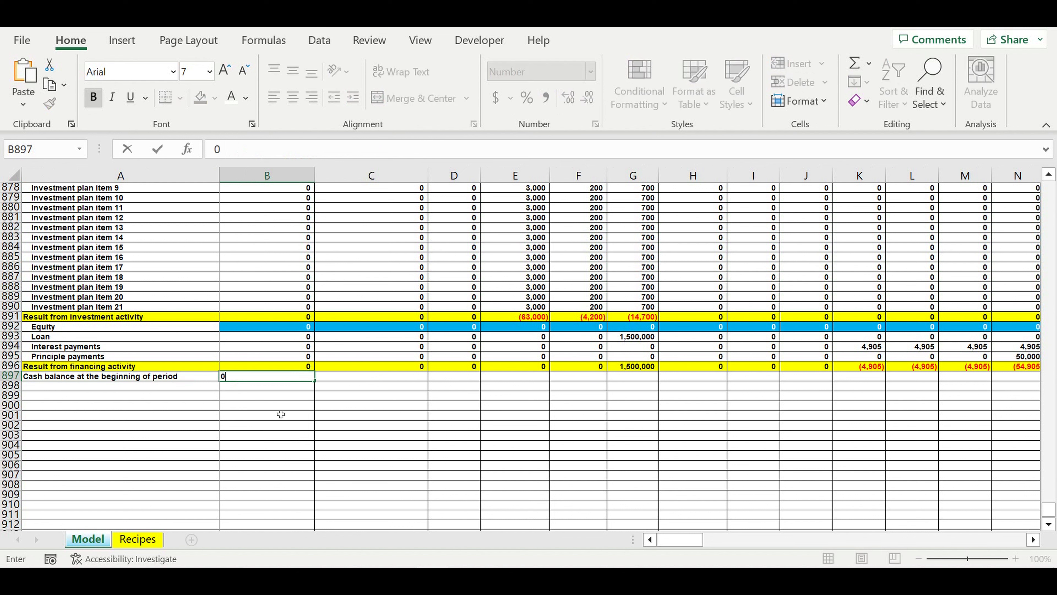
key(ctrl+Return)
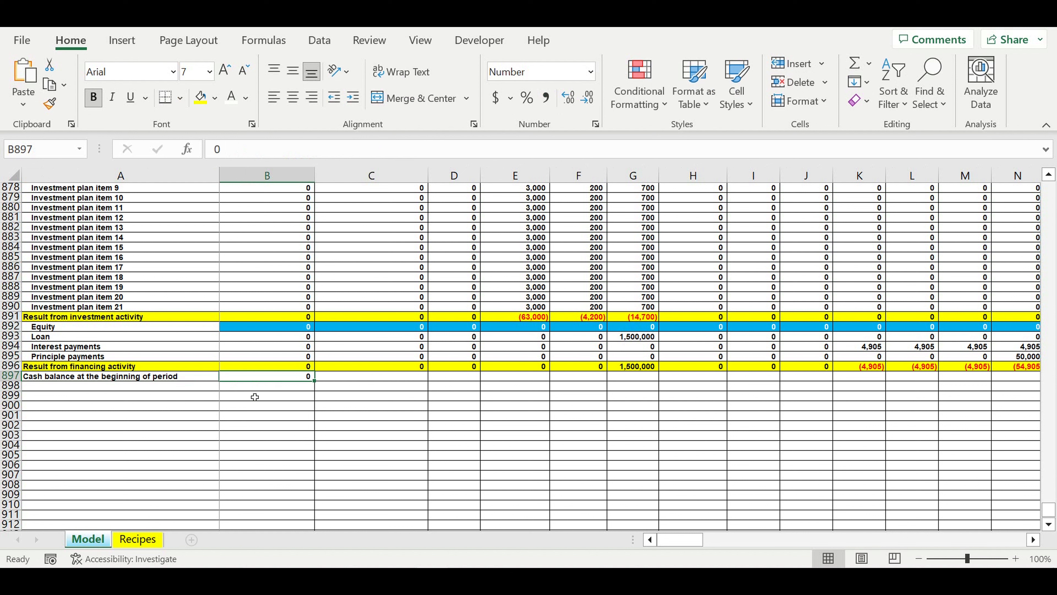
- Copy the A897 label down to A898 and reword the copy as "Cash balance at the end of period"
click(49, 377)
drag(218, 381, 217, 387)
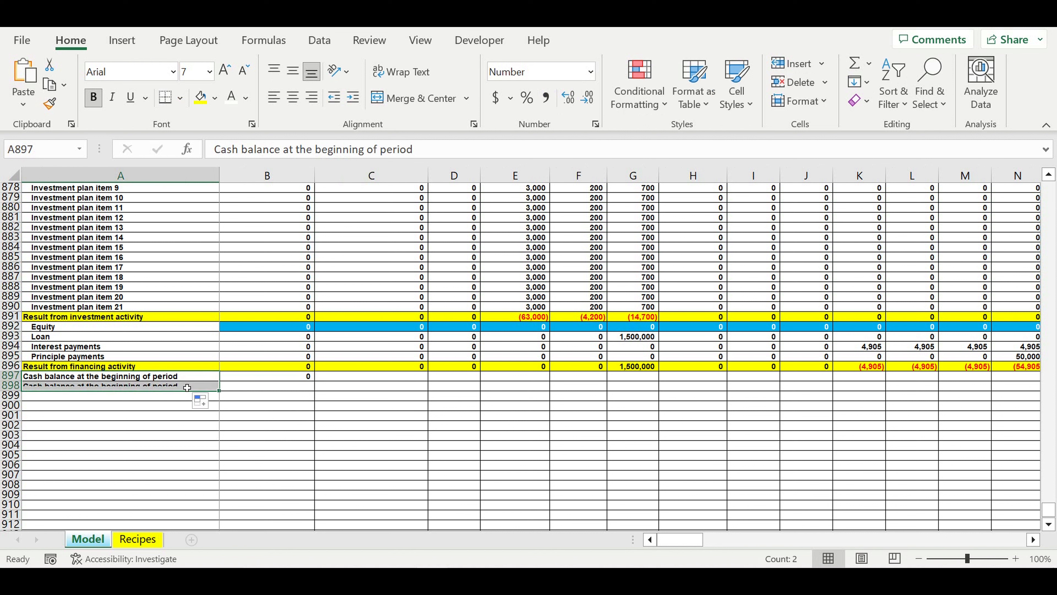
click(157, 386)
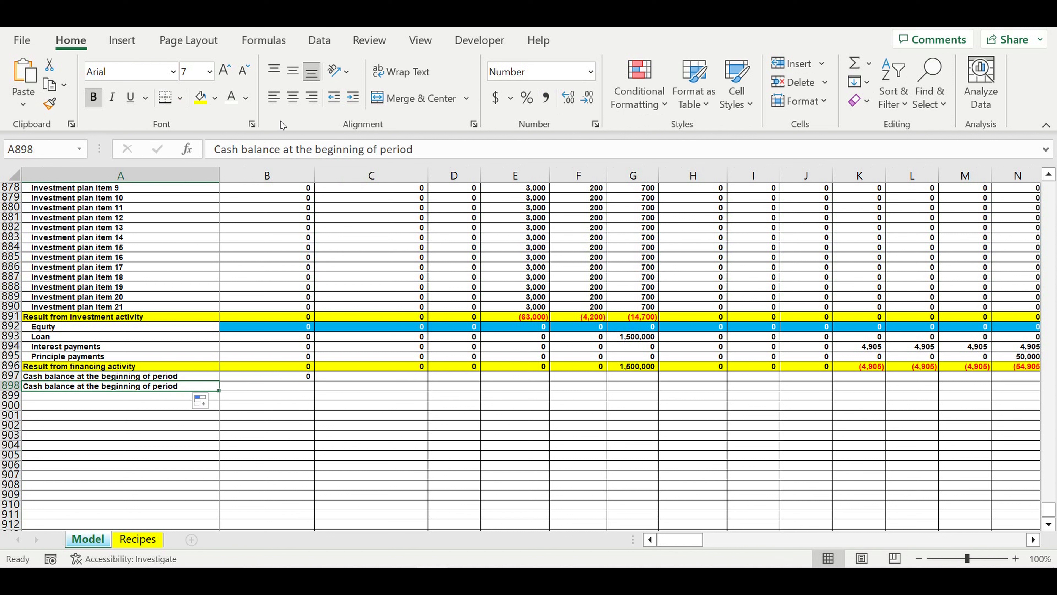
double_click(322, 149)
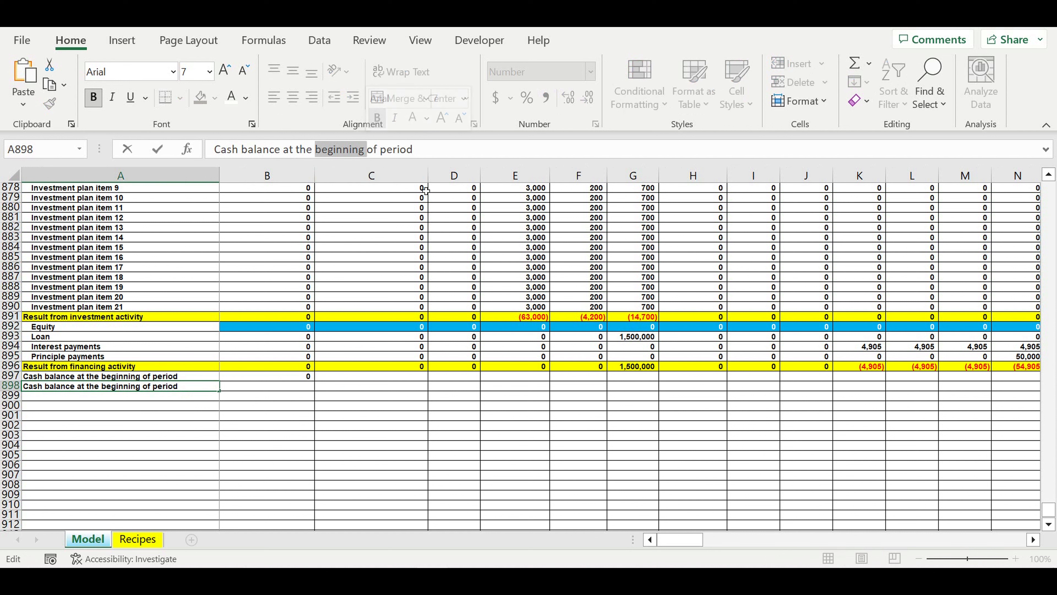
text(end)
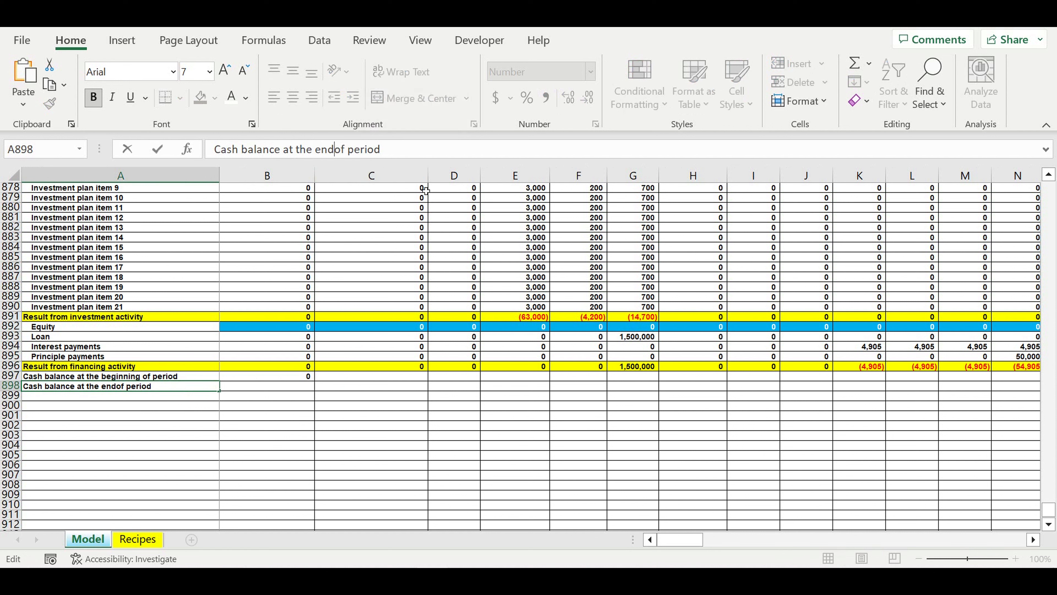
key(Return)
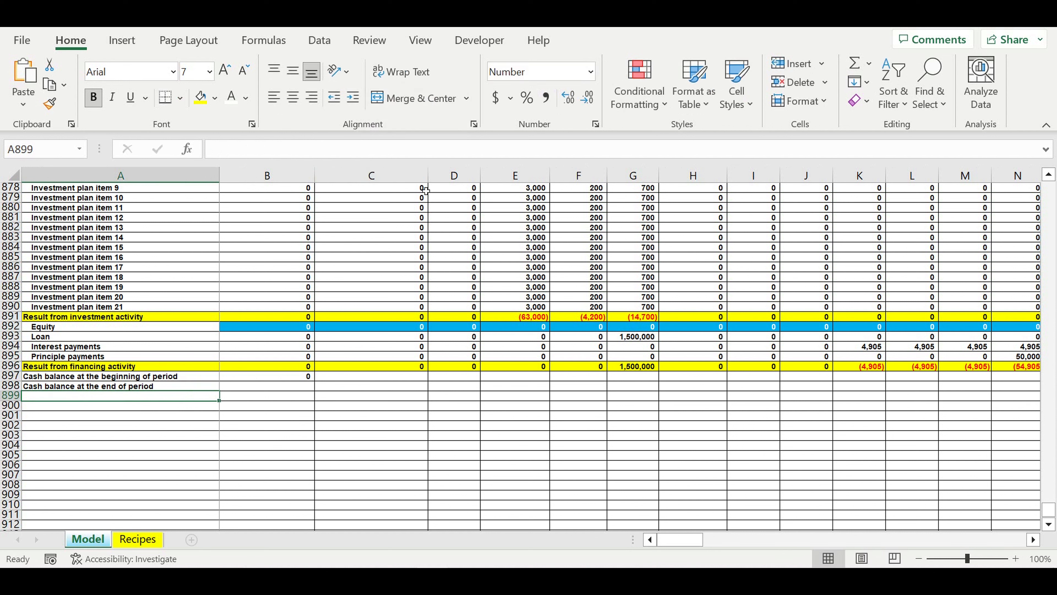
- Shade the entire row 898, Cash balance at the end of period, with a light gold fill
click(9, 387)
click(214, 98)
click(300, 171)
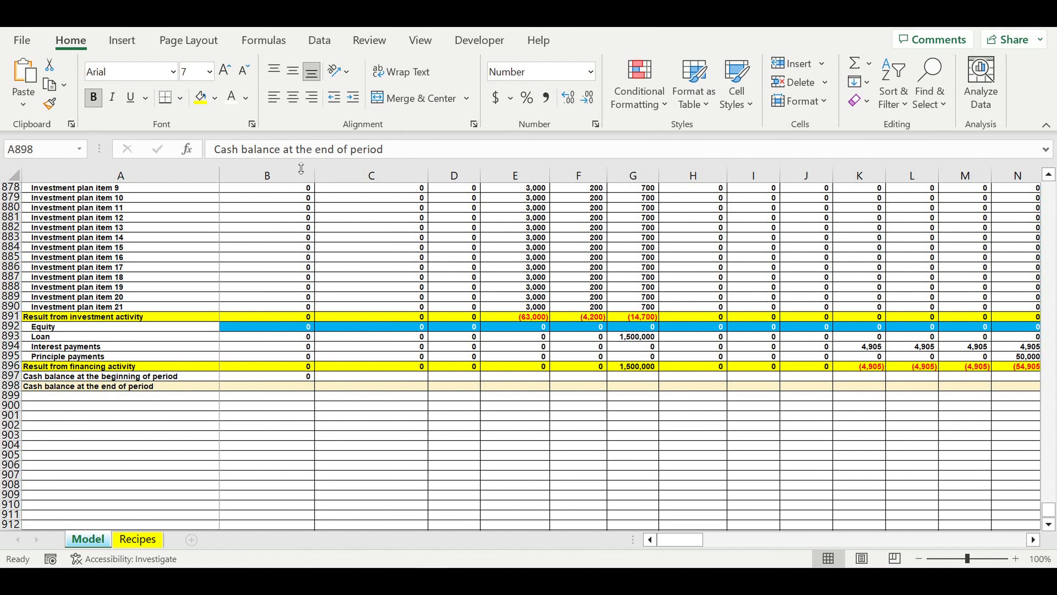
click(371, 454)
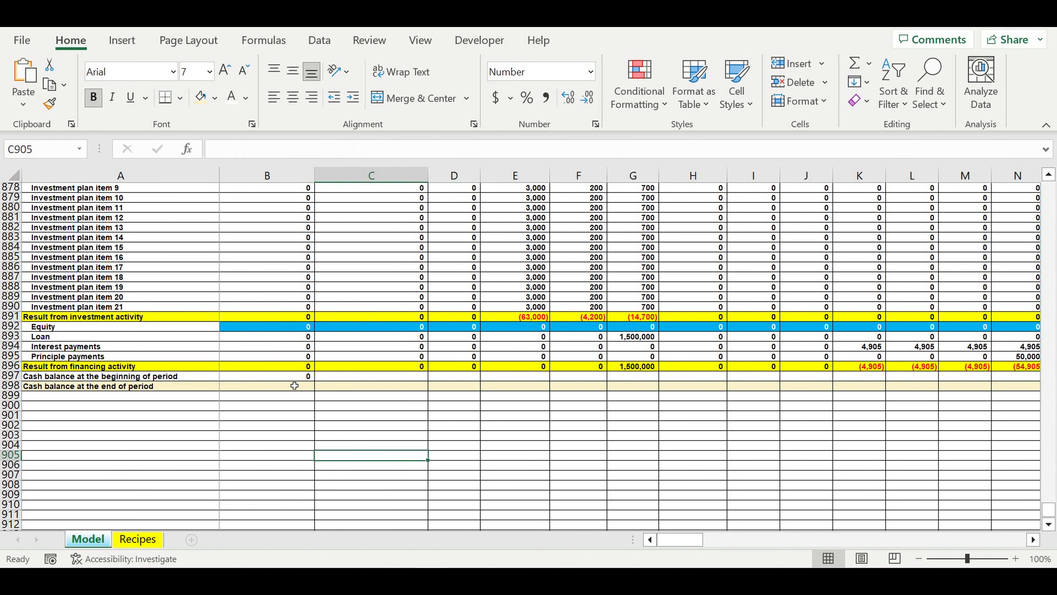
- Calculate the closing cash balance in B898 with =B868+B891+B896+B897, adding the three activity results and the opening balance
click(290, 387)
text(=)
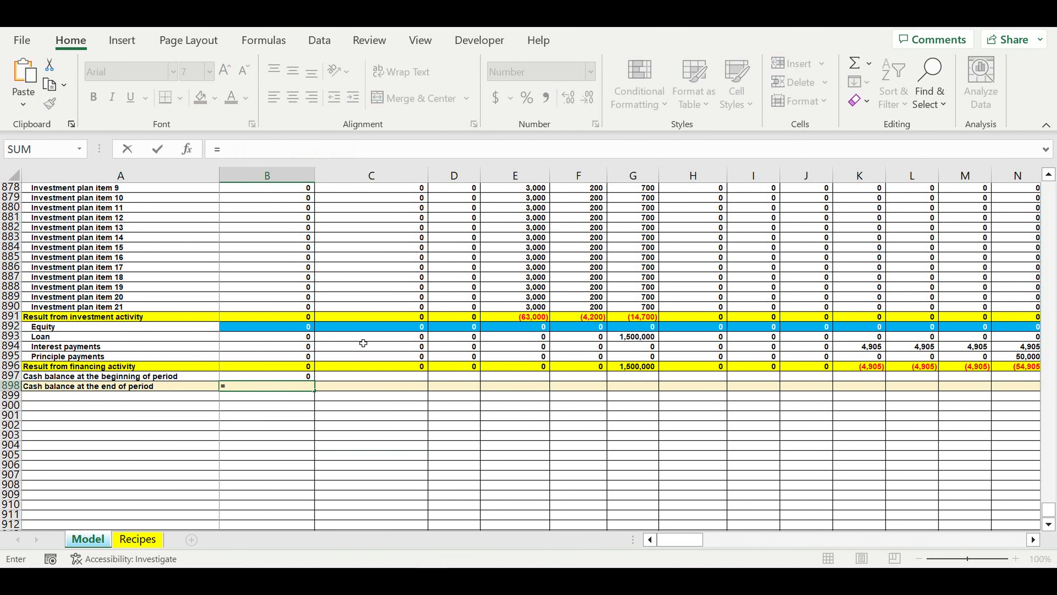
scroll(364, 343, up, 13)
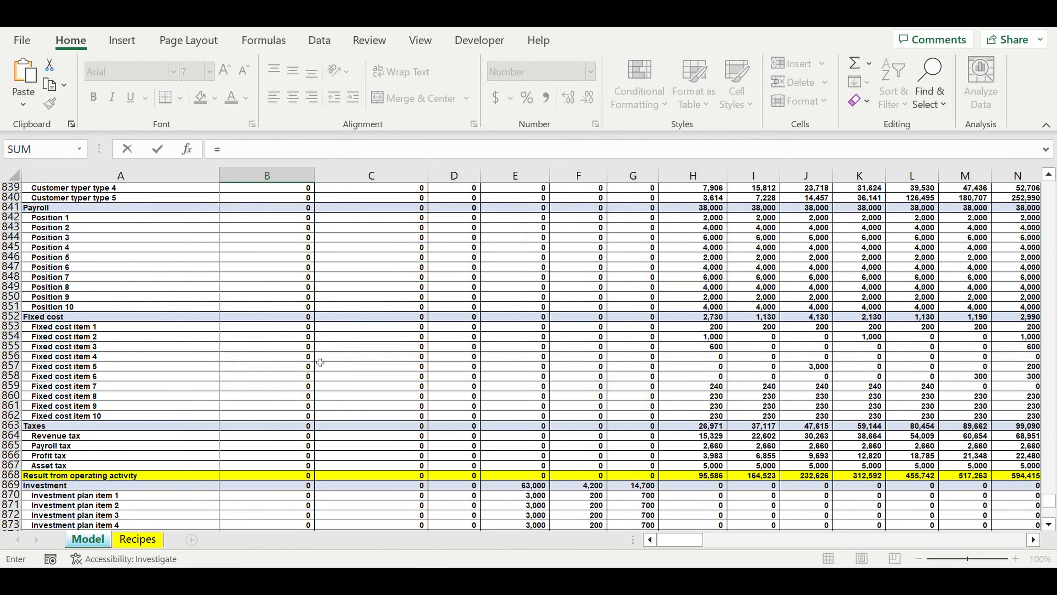
click(267, 476)
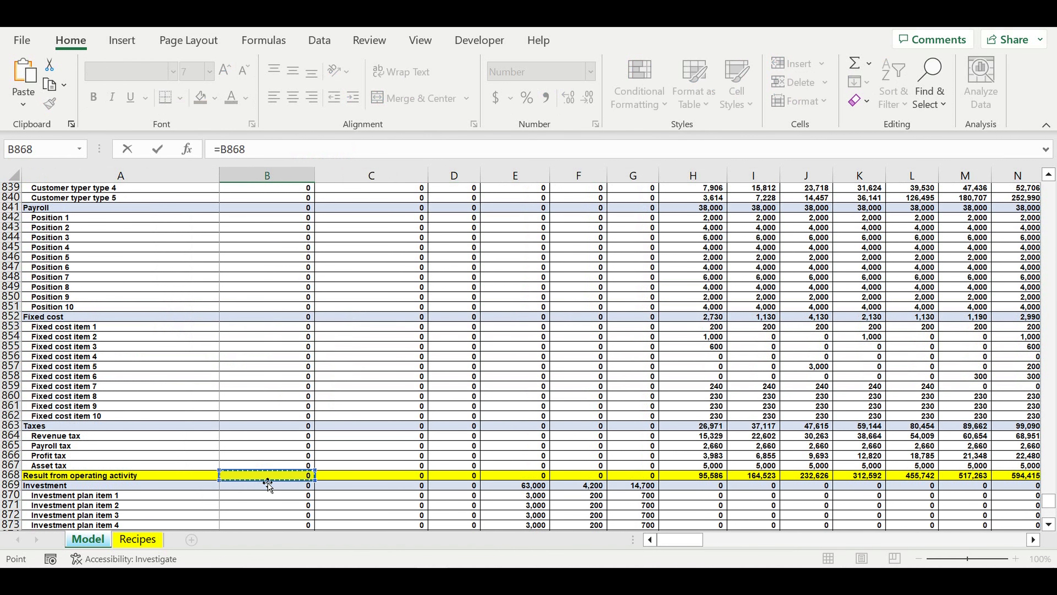
text(+)
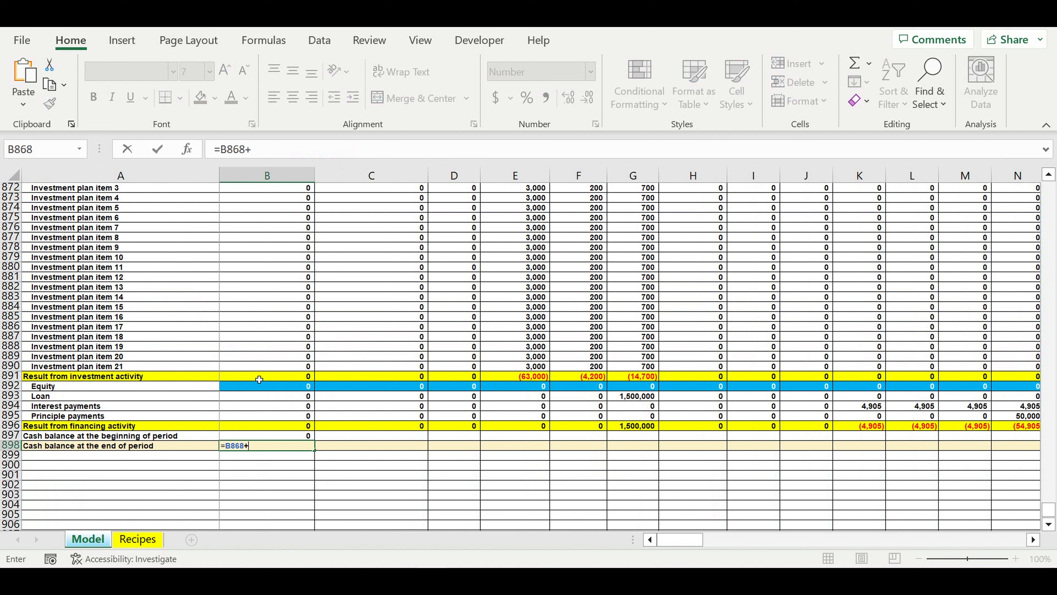
click(259, 379)
text(+)
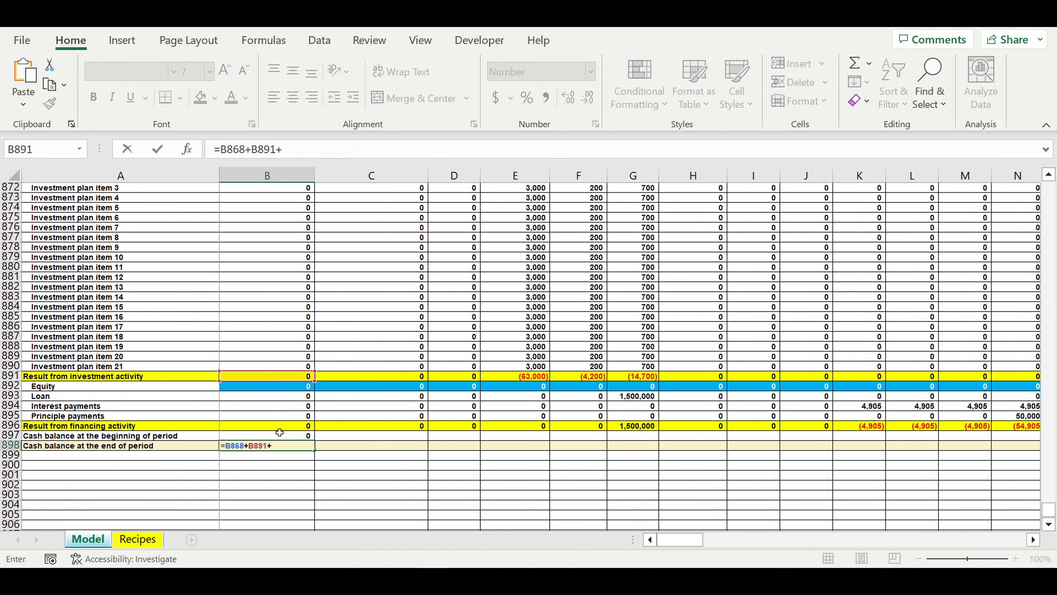
click(273, 428)
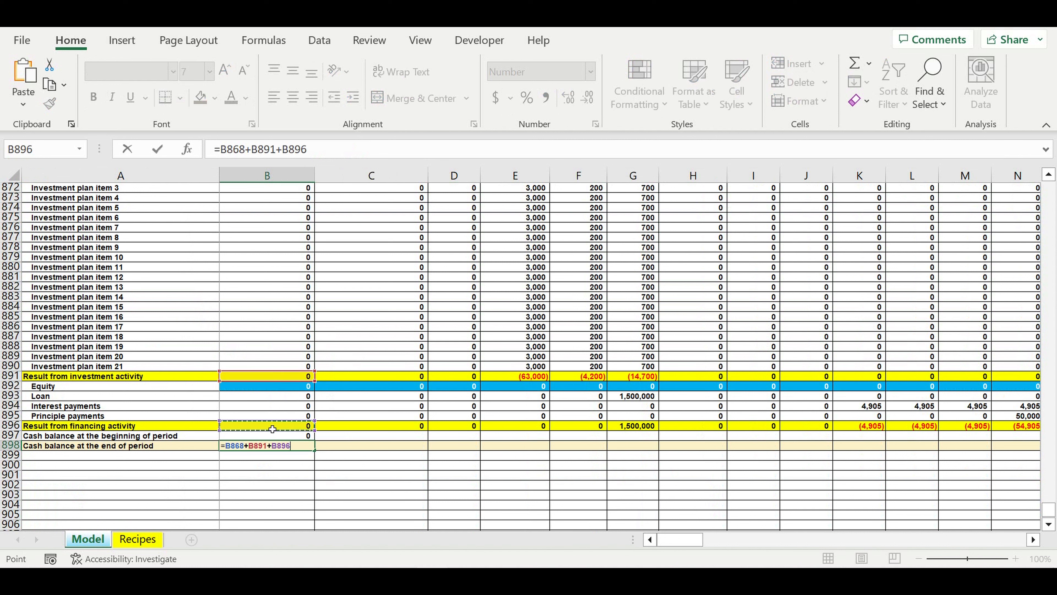
text(+)
click(282, 436)
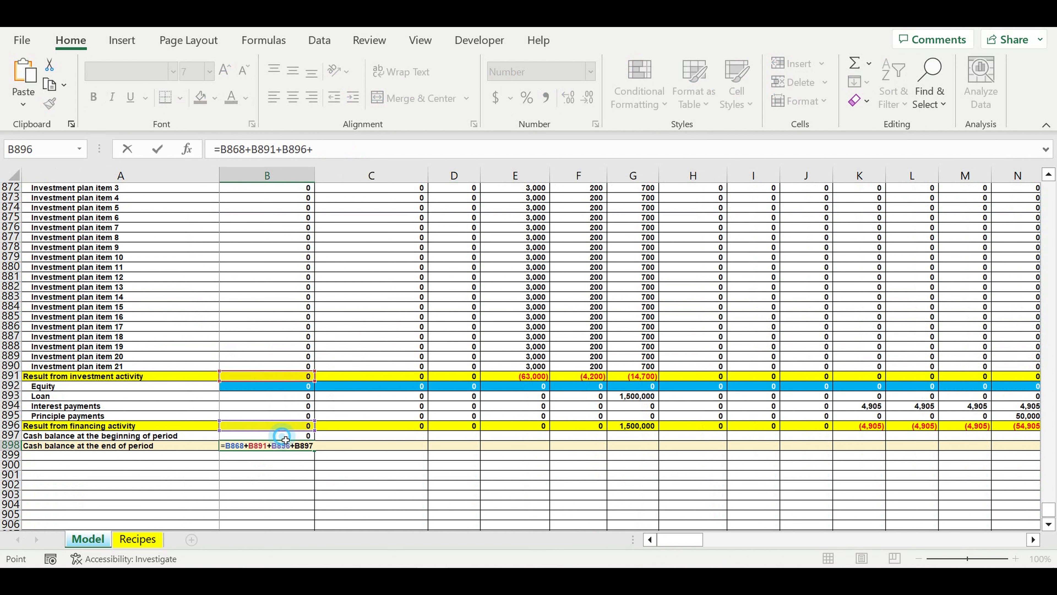
key(Return)
- Indent the "Cash balance at the beginning of period" label in A897 by one level
click(95, 438)
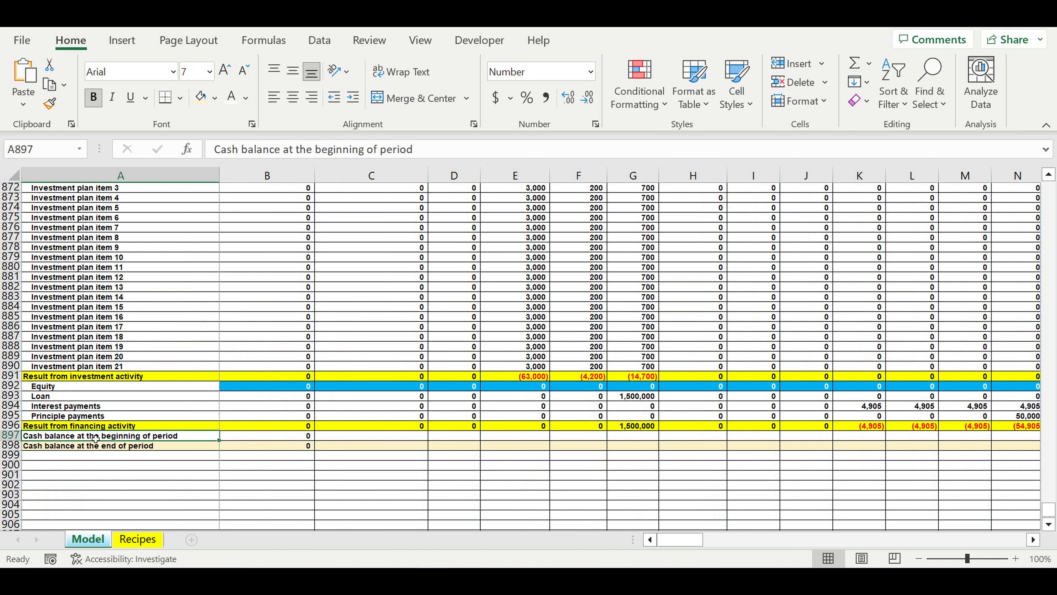
key(ctrl+alt+Tab)
click(291, 495)
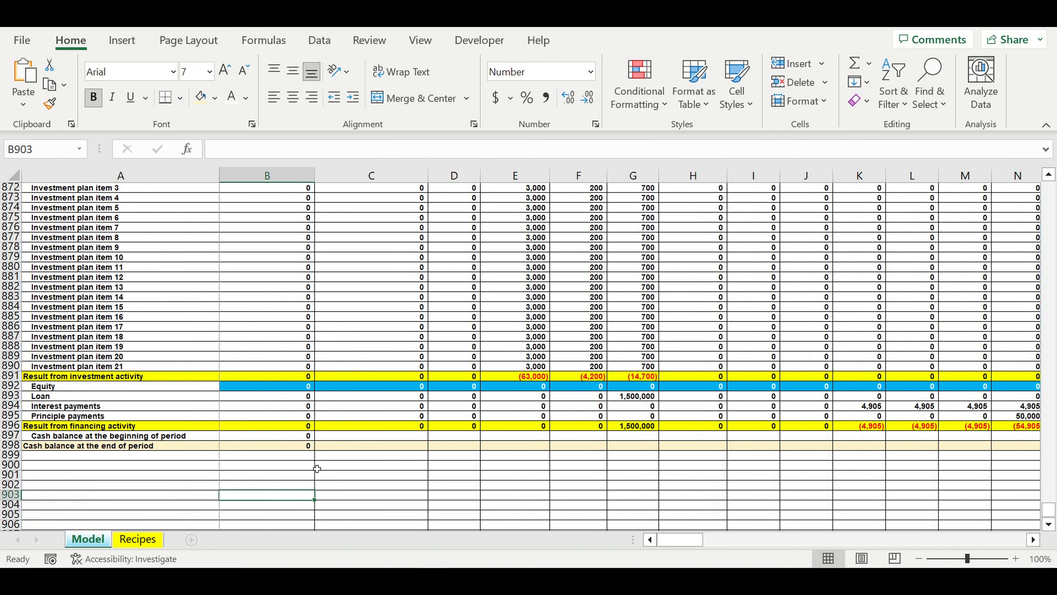
- Link the second month's opening cash balance in C897 to the previous closing balance with =B898
click(299, 444)
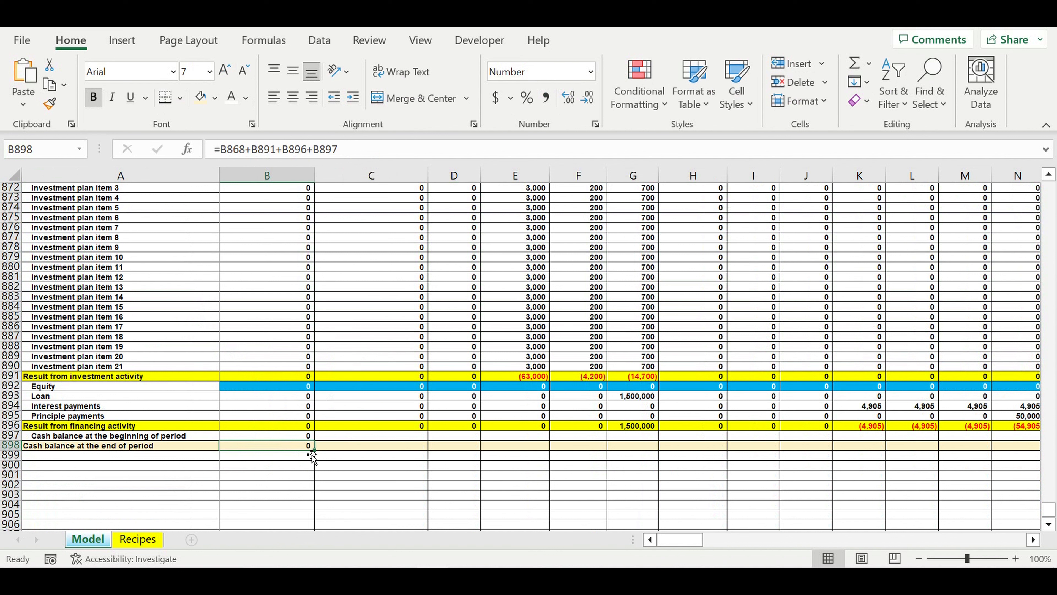
click(349, 439)
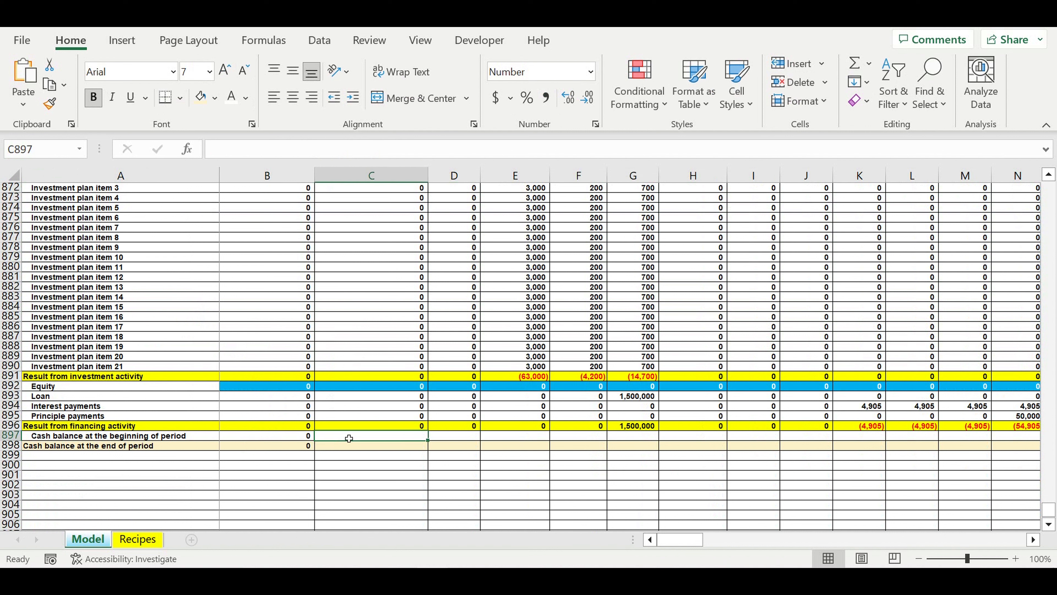
text(=)
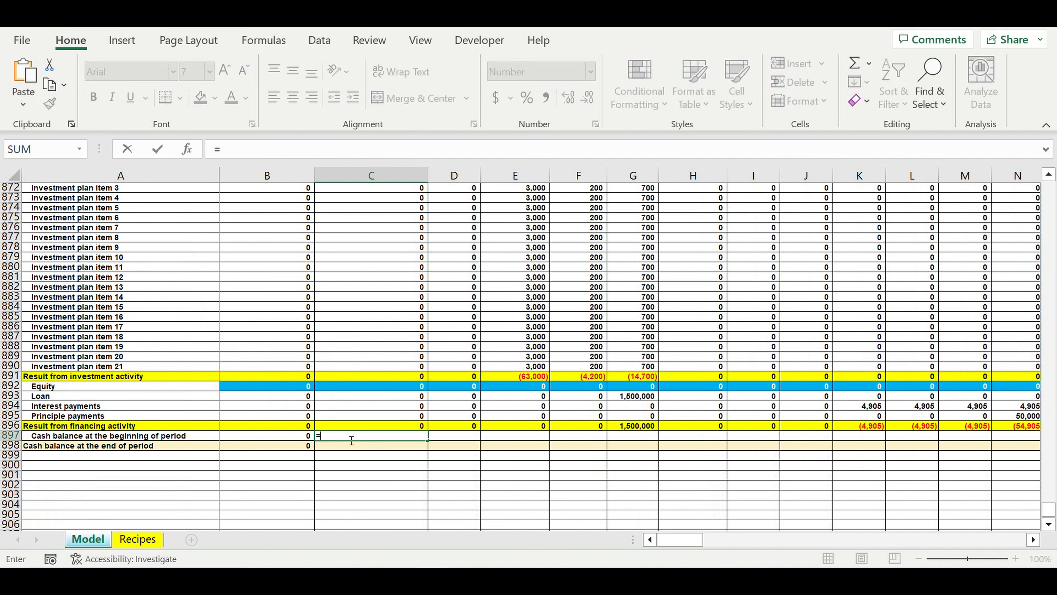
click(297, 449)
key(Return)
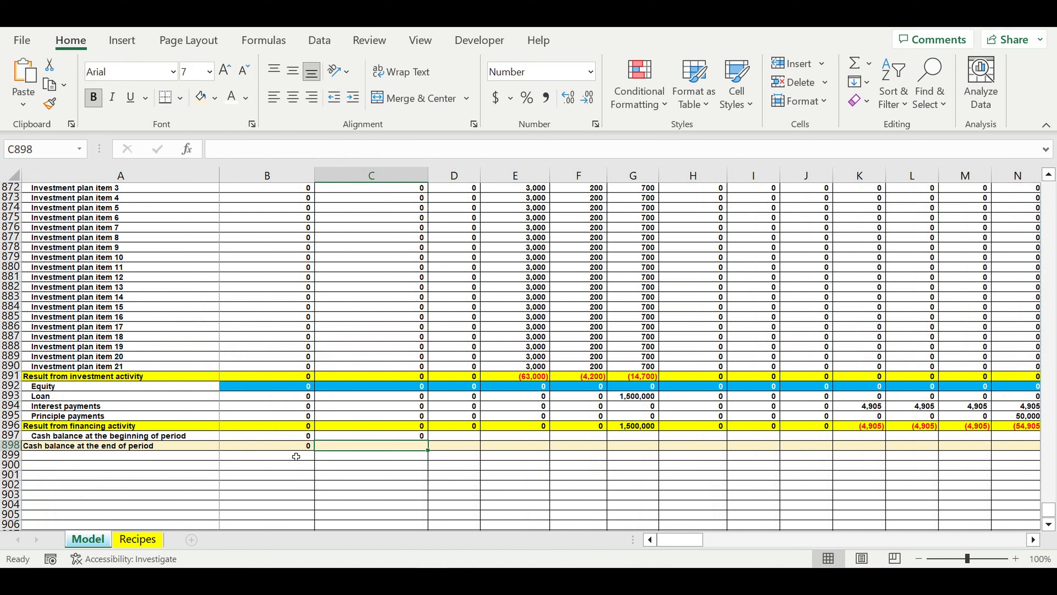
- Copy the closing balance formula from B898 to C898, and extend C897:C898 across through column K
click(295, 445)
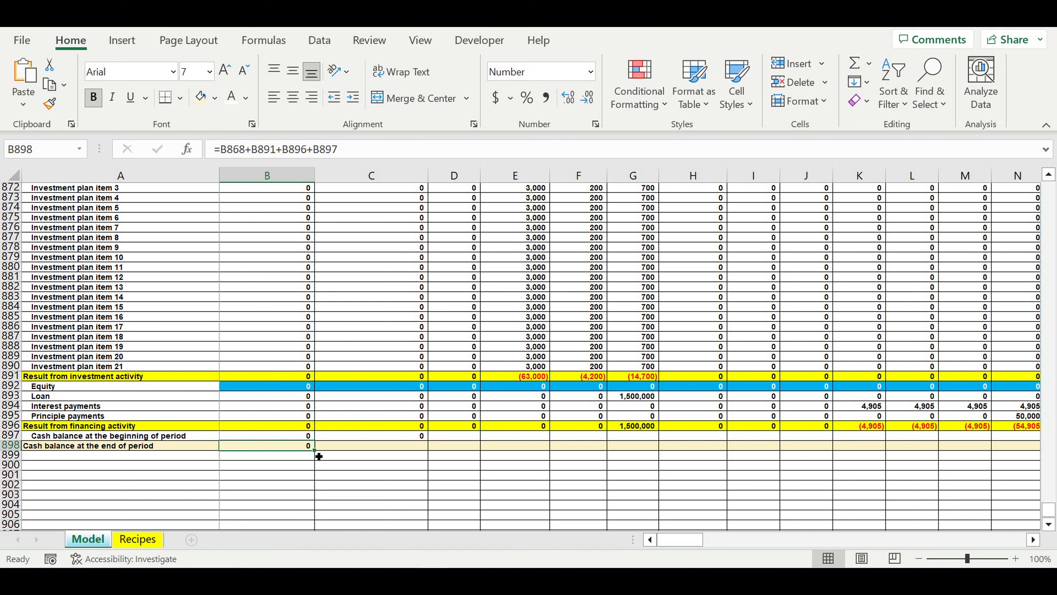
drag(319, 456, 416, 451)
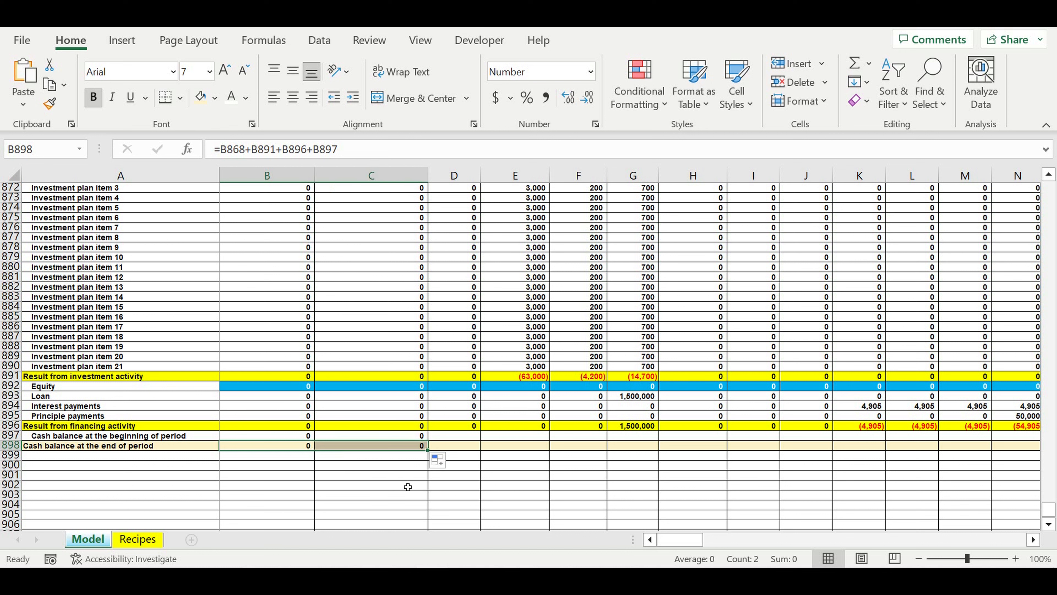
drag(402, 437, 408, 446)
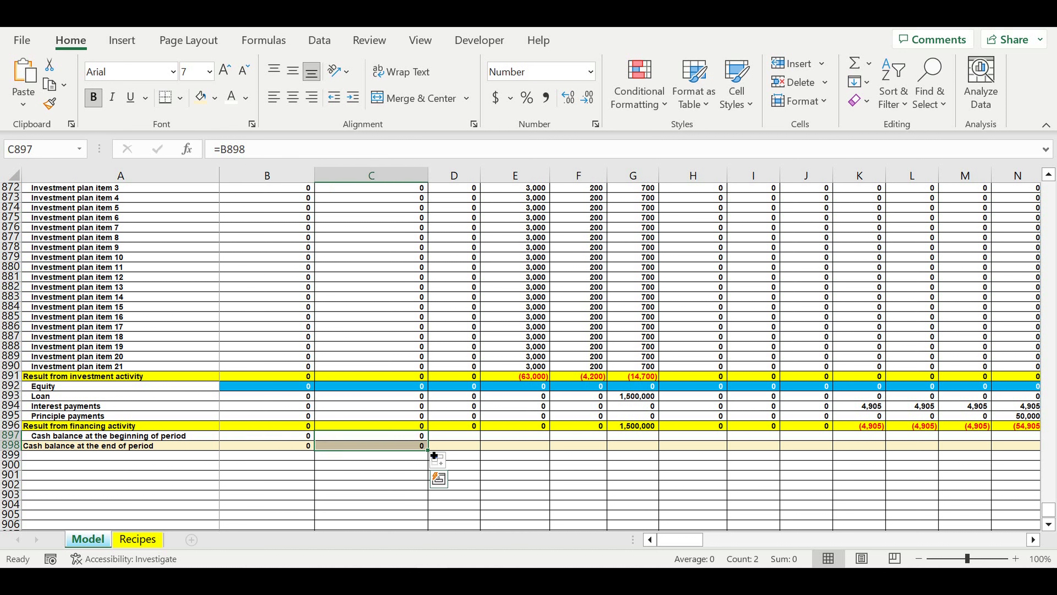
drag(433, 455, 885, 451)
click(633, 494)
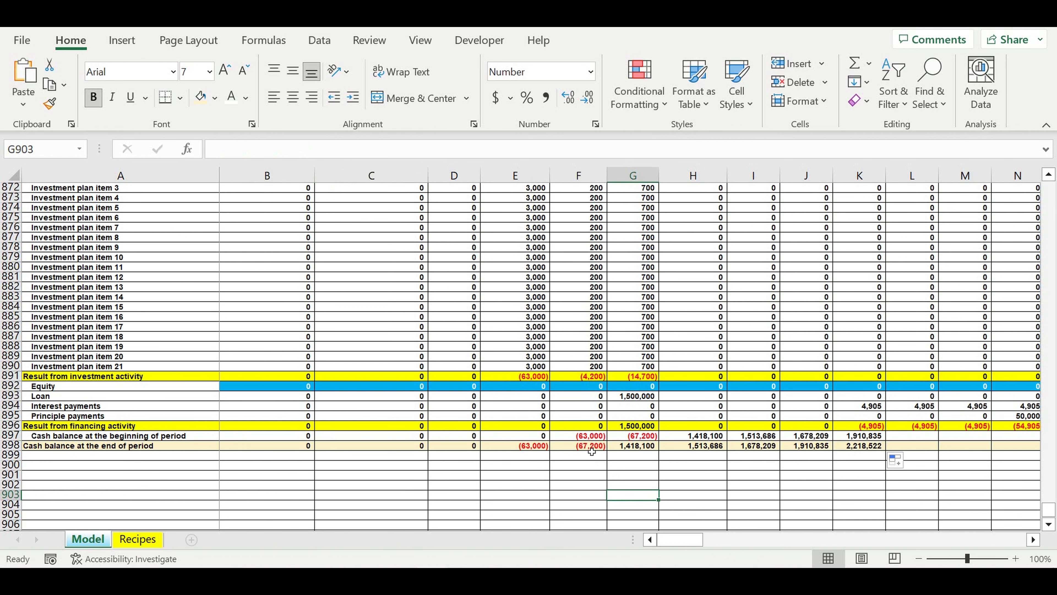
- Check how closing balances carry into the following months, and copy the J897:J898 formulas across the remaining months through column DQ
click(522, 448)
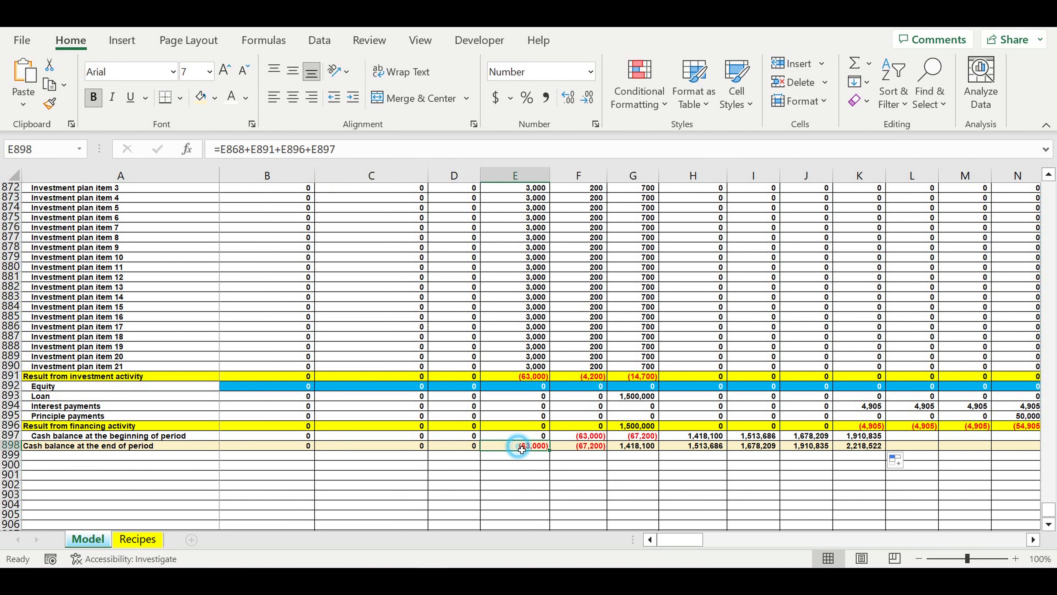
click(584, 438)
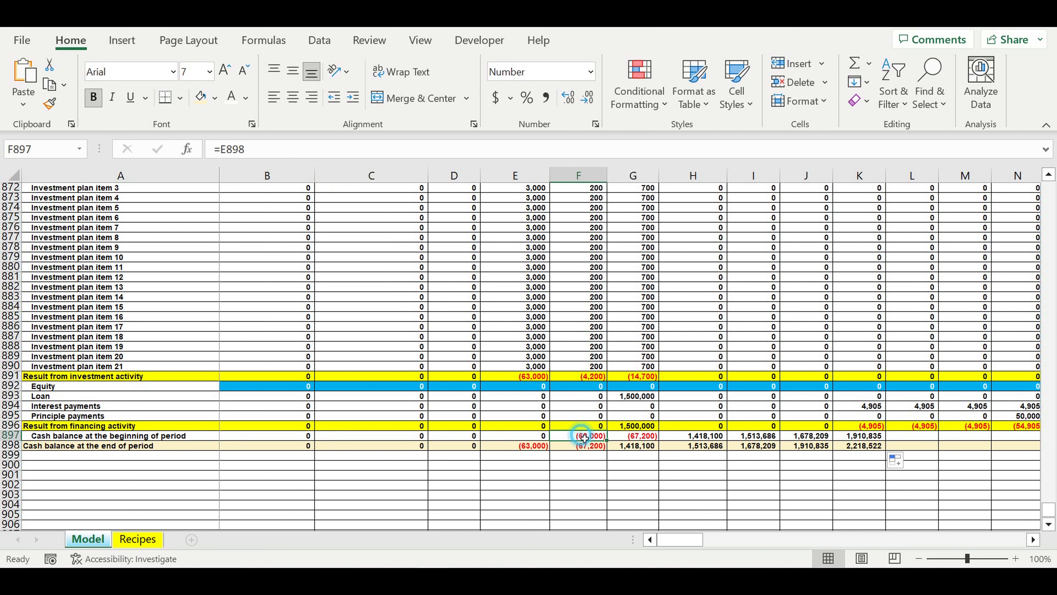
click(579, 448)
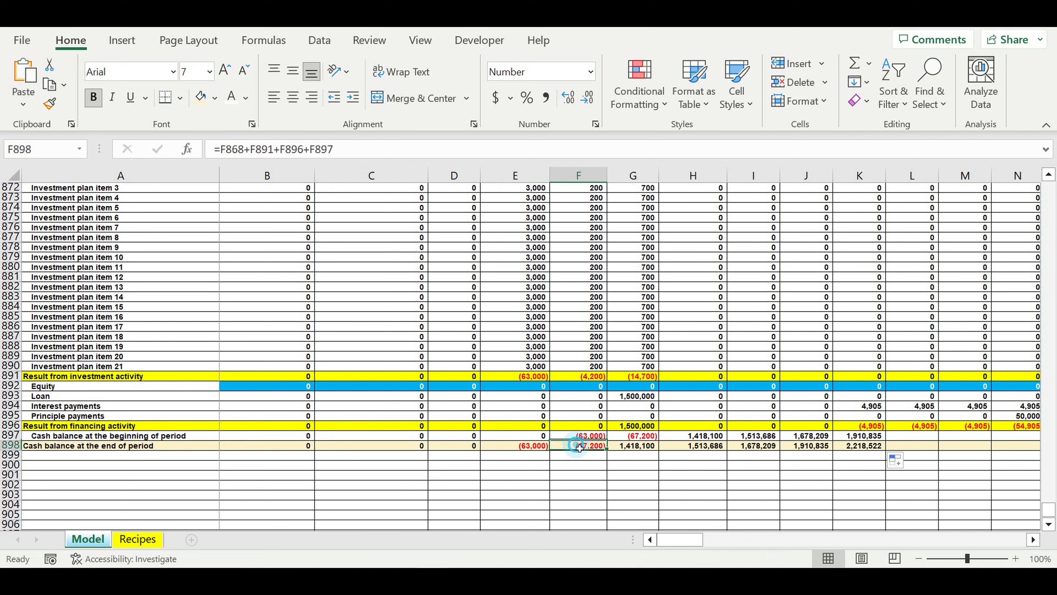
key(Right)
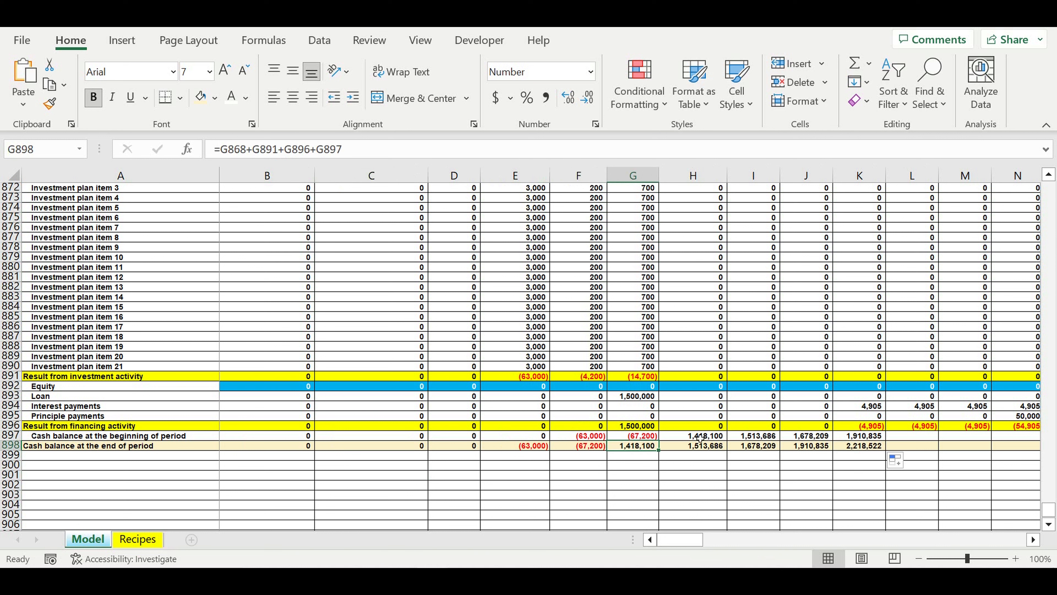
key(Right)
key(Right)
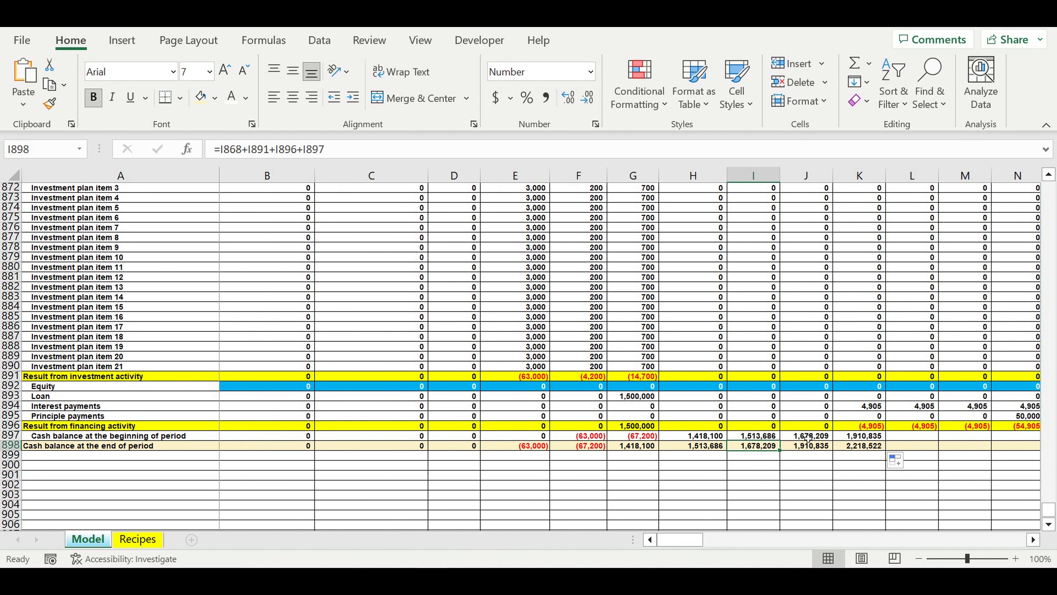
drag(808, 438, 810, 447)
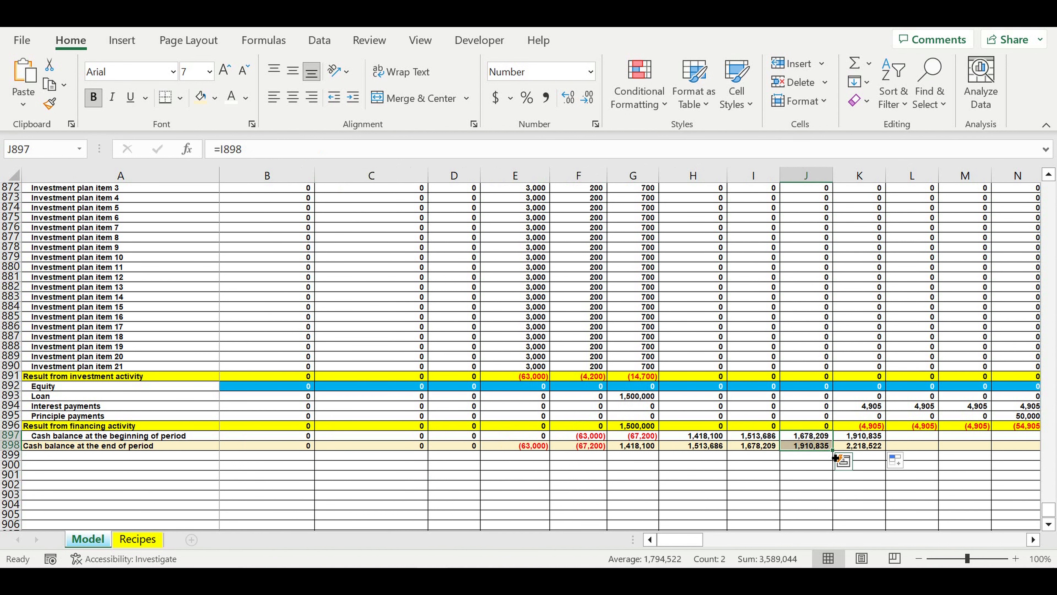
drag(835, 458, 910, 438)
click(796, 487)
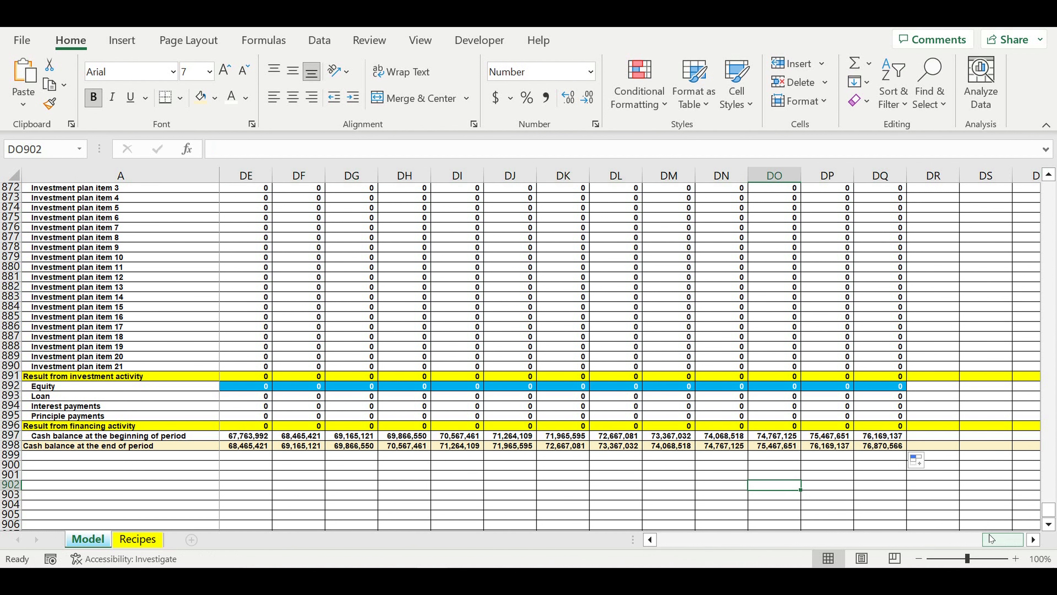
drag(990, 539, 666, 539)
click(101, 494)
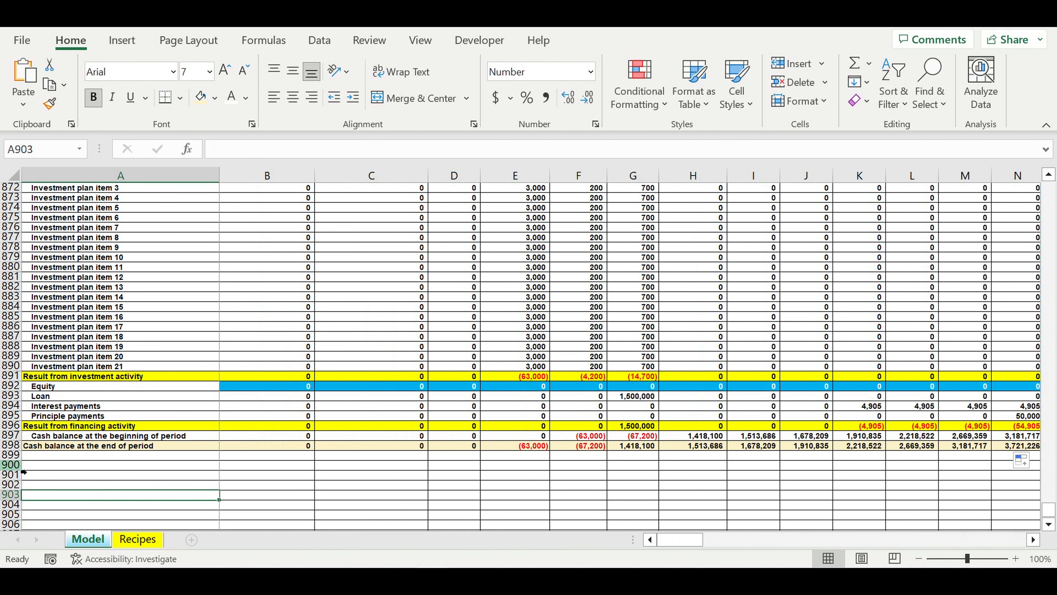
- Fill the entire row 899 below the closing cash balance with black to close off the Cash flow section
click(11, 455)
click(215, 97)
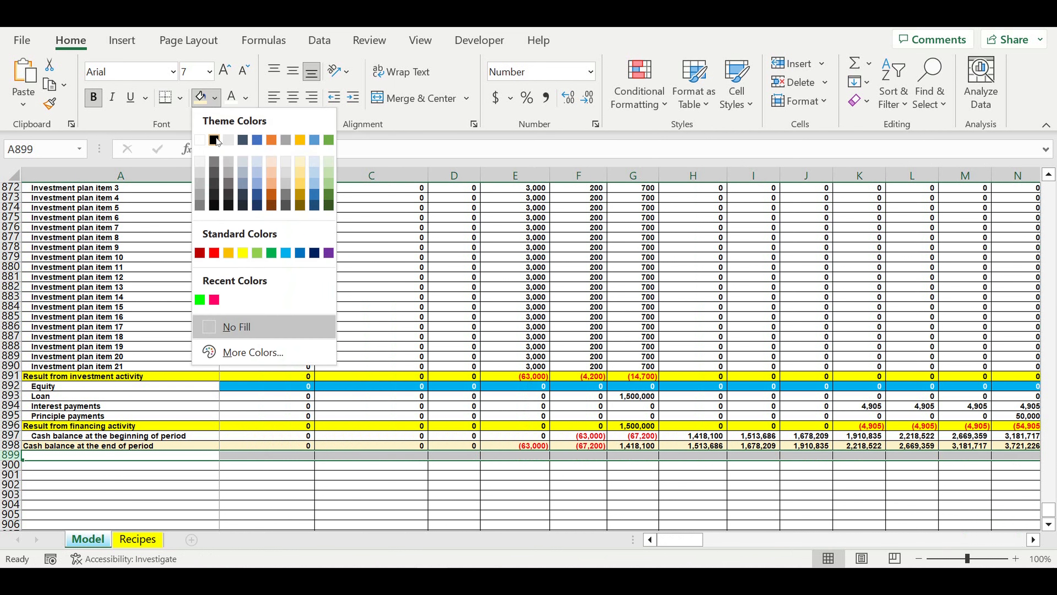
click(214, 140)
click(371, 337)
- Group the customer type detail rows 830 to 834 under Revenues in the Cash flow section
scroll(167, 377, up, 1)
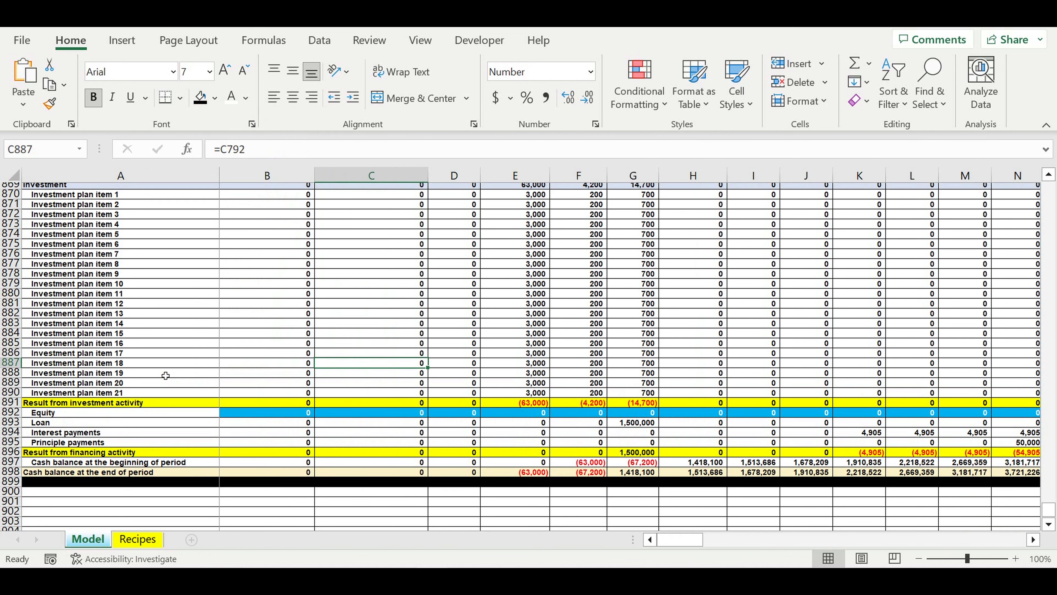
scroll(166, 375, up, 20)
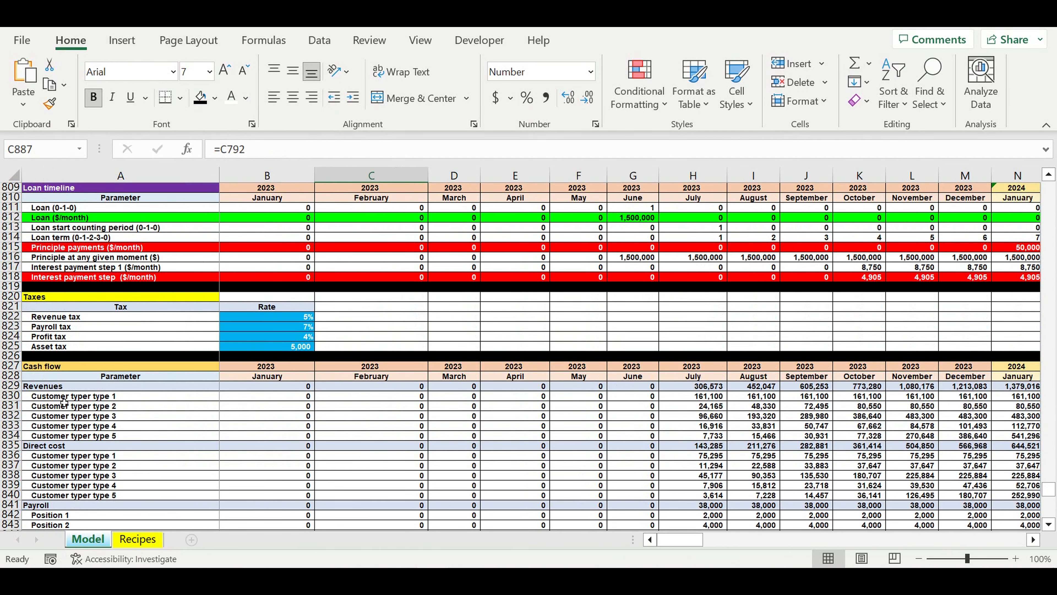
scroll(64, 402, down, 2)
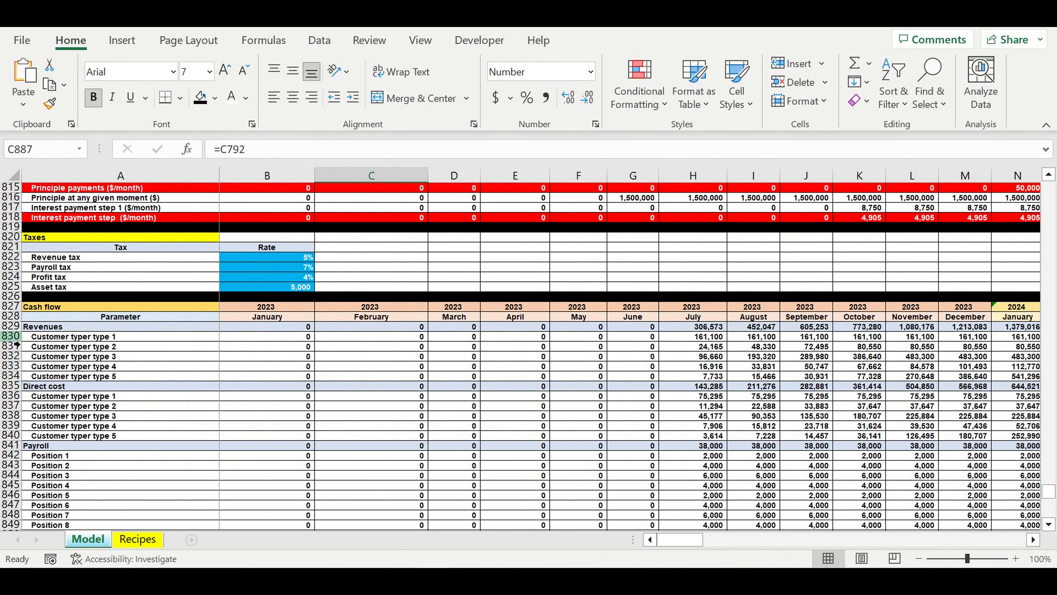
drag(17, 337, 16, 376)
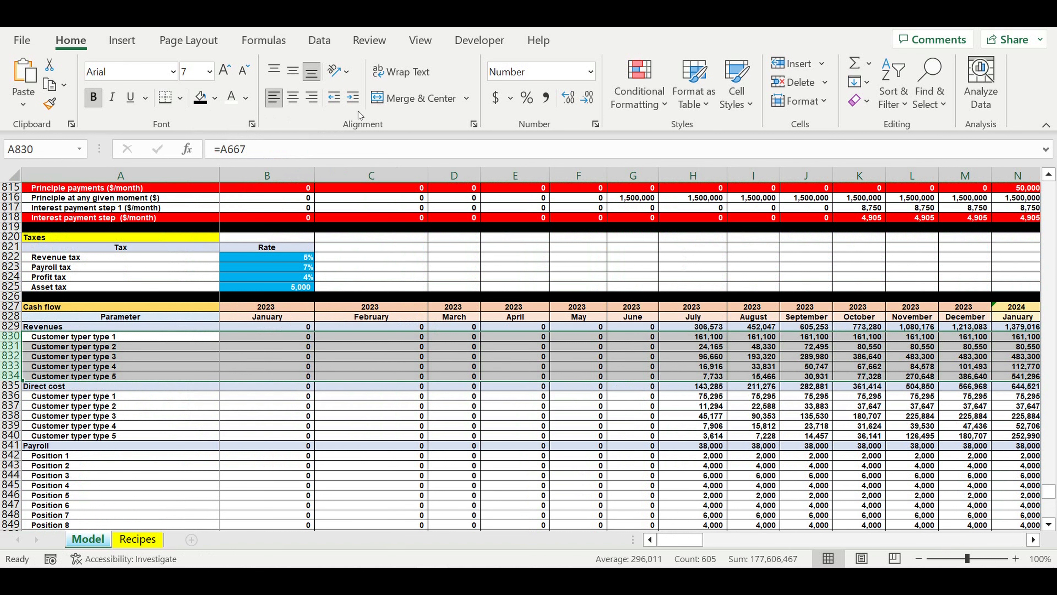
click(319, 40)
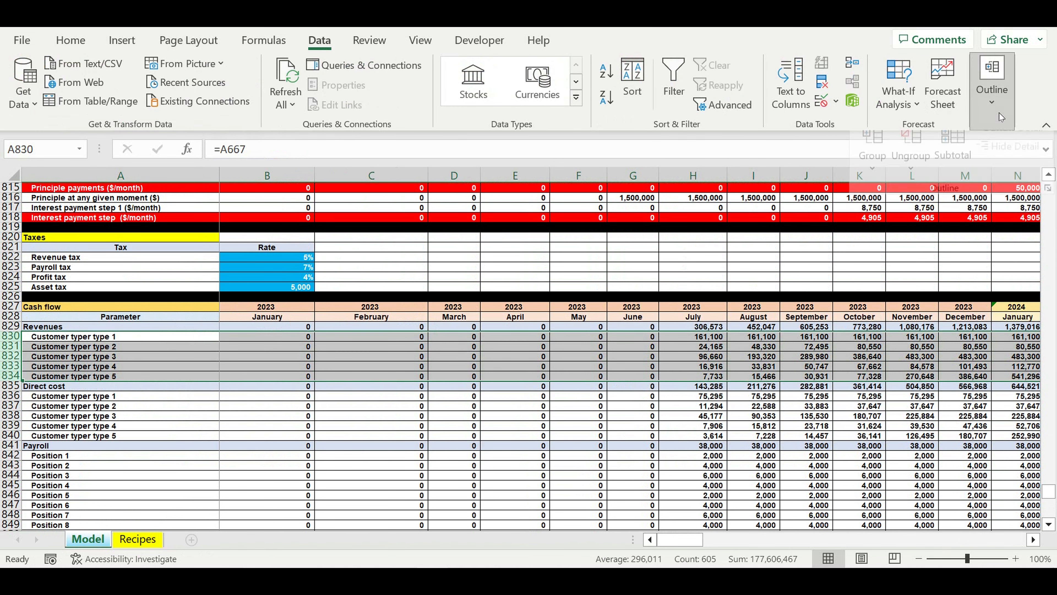
click(1000, 113)
click(873, 148)
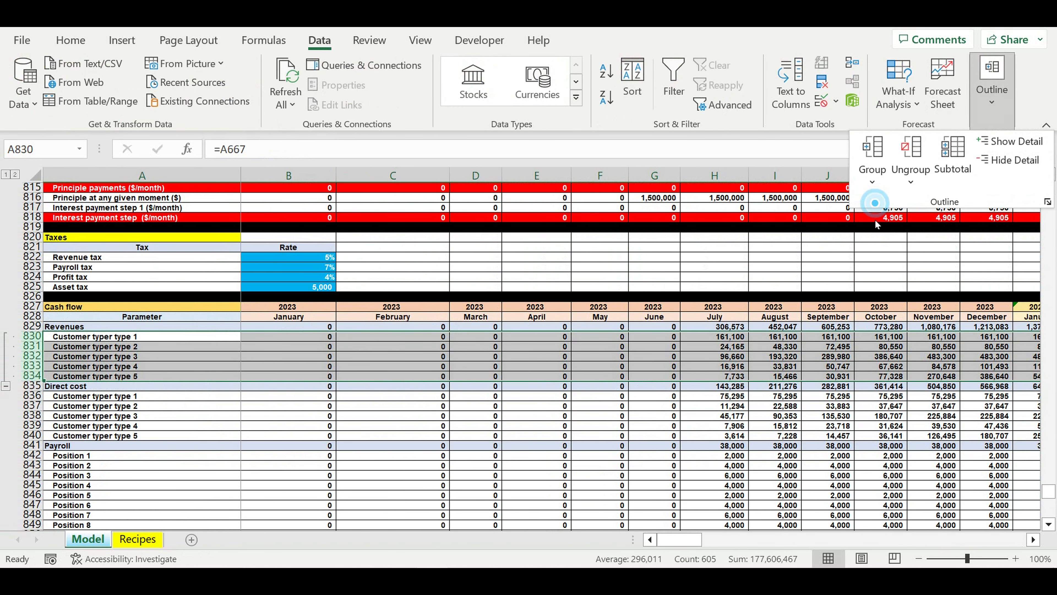
click(10, 462)
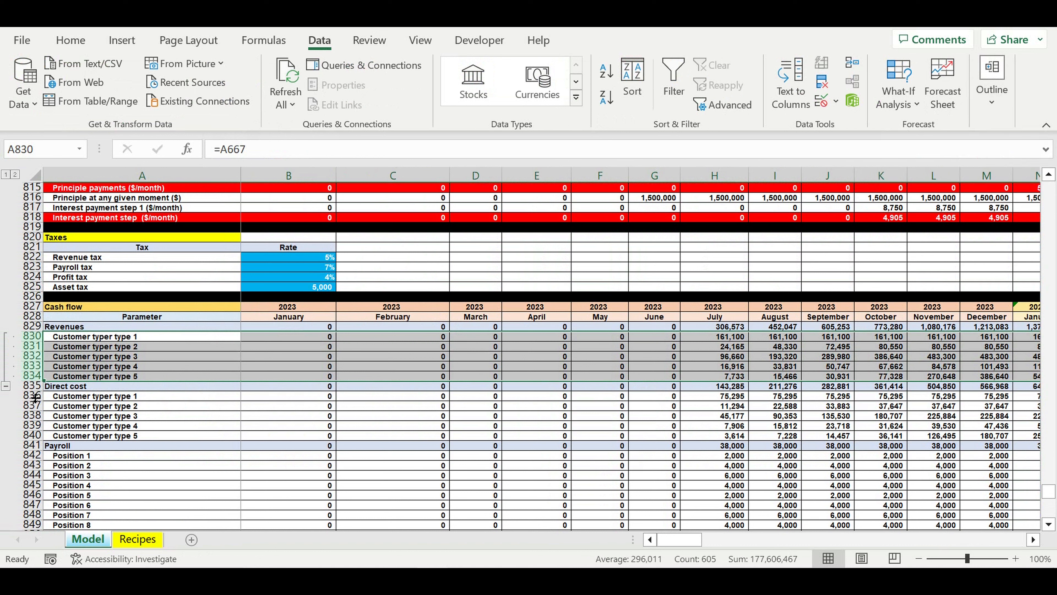
- Group the customer type detail rows 836 to 840 under Direct cost
drag(36, 398, 41, 435)
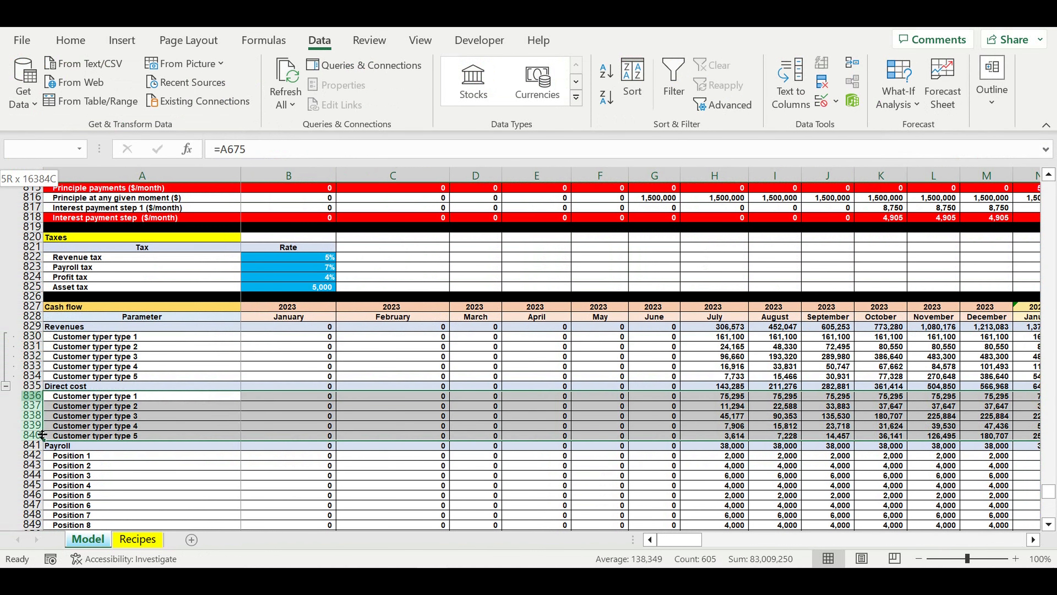
click(993, 84)
click(872, 175)
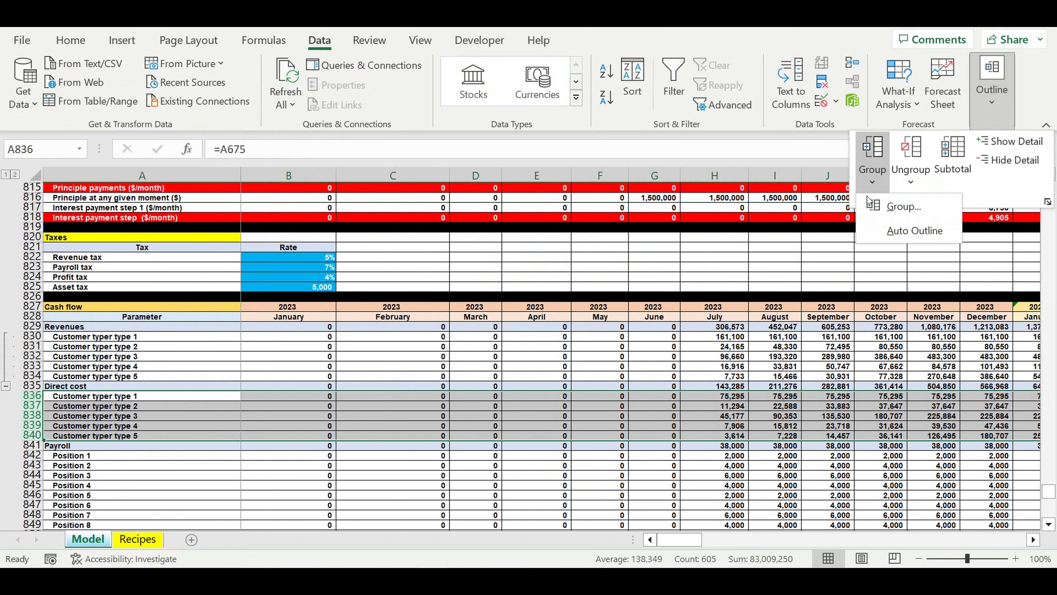
click(870, 204)
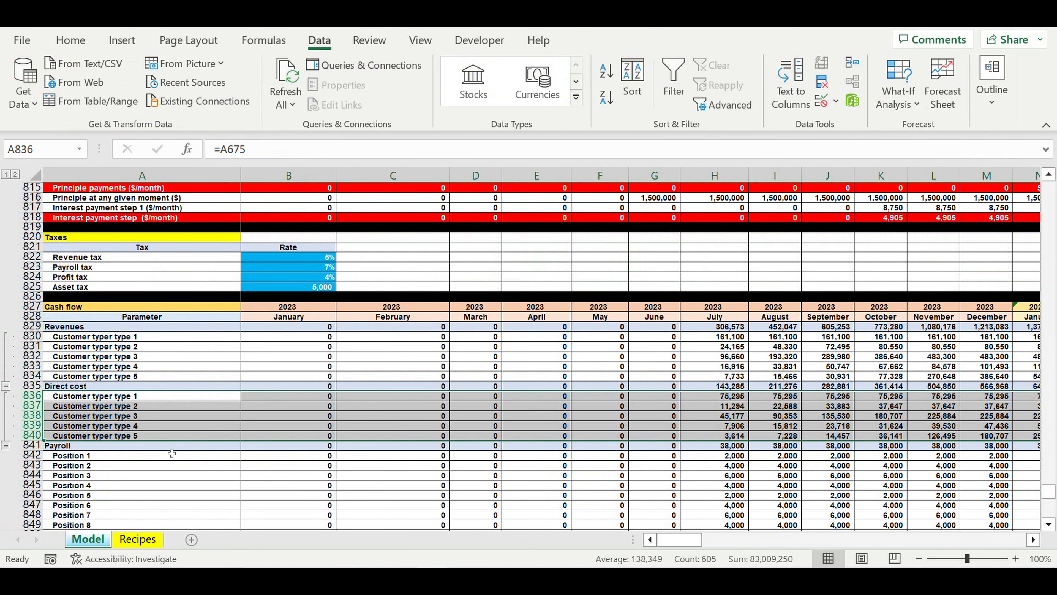
- Group the Payroll detail rows 842 to 851, covering Position 1 through Position 10
scroll(172, 449, down, 5)
drag(31, 306, 31, 396)
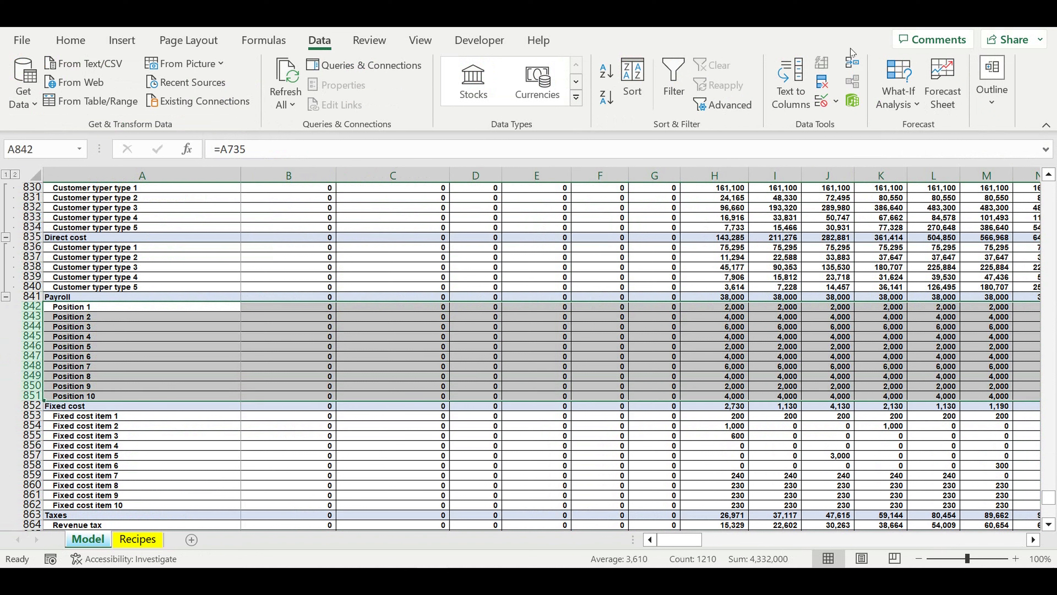
click(993, 83)
click(885, 174)
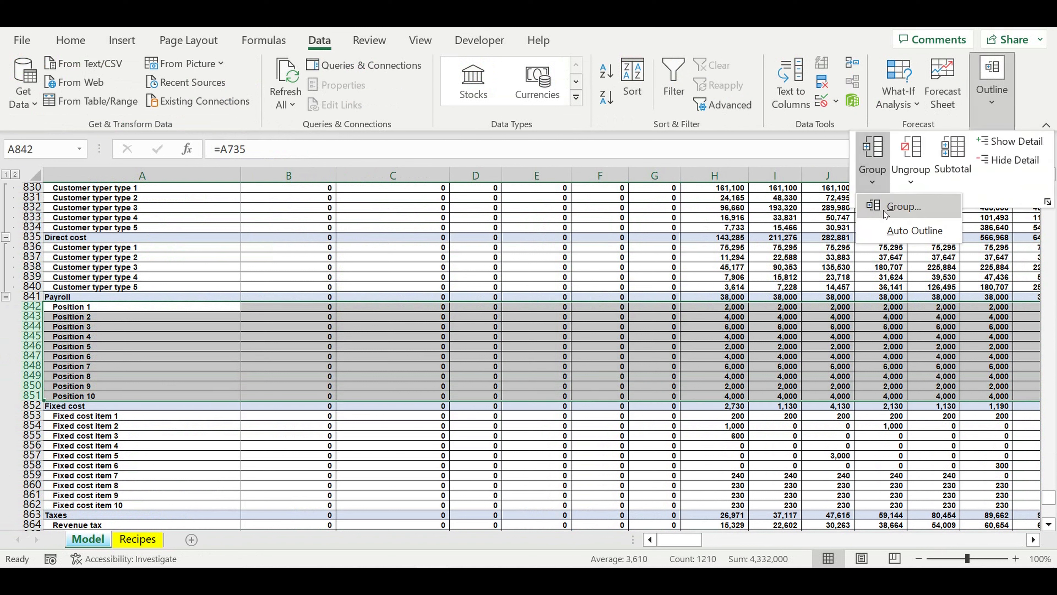
click(872, 208)
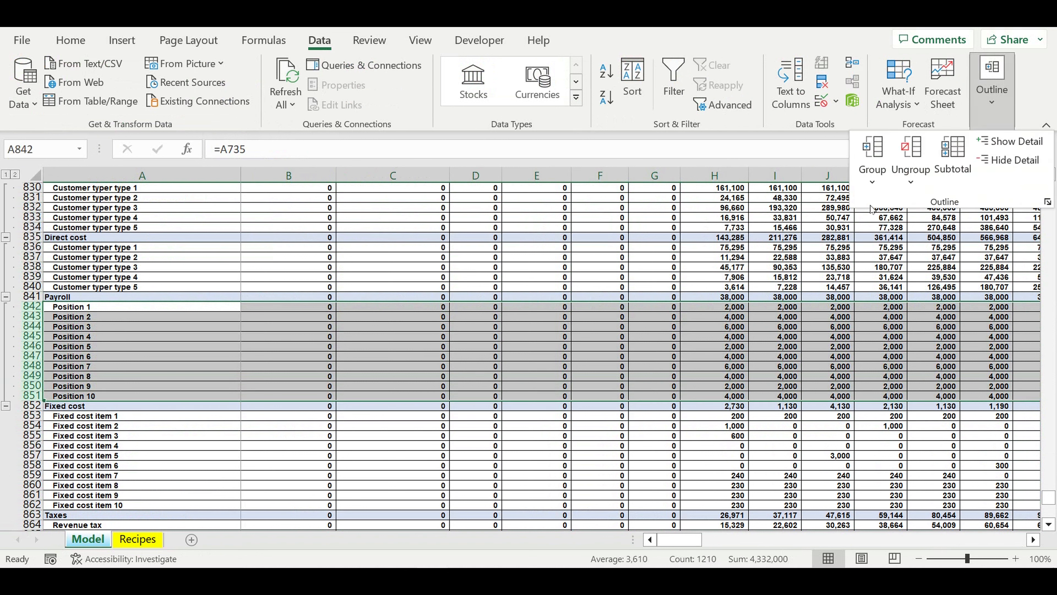
- Group the Fixed cost detail rows 853 to 862, covering Fixed cost item 1 through item 10
click(30, 415)
drag(31, 416, 31, 504)
click(992, 102)
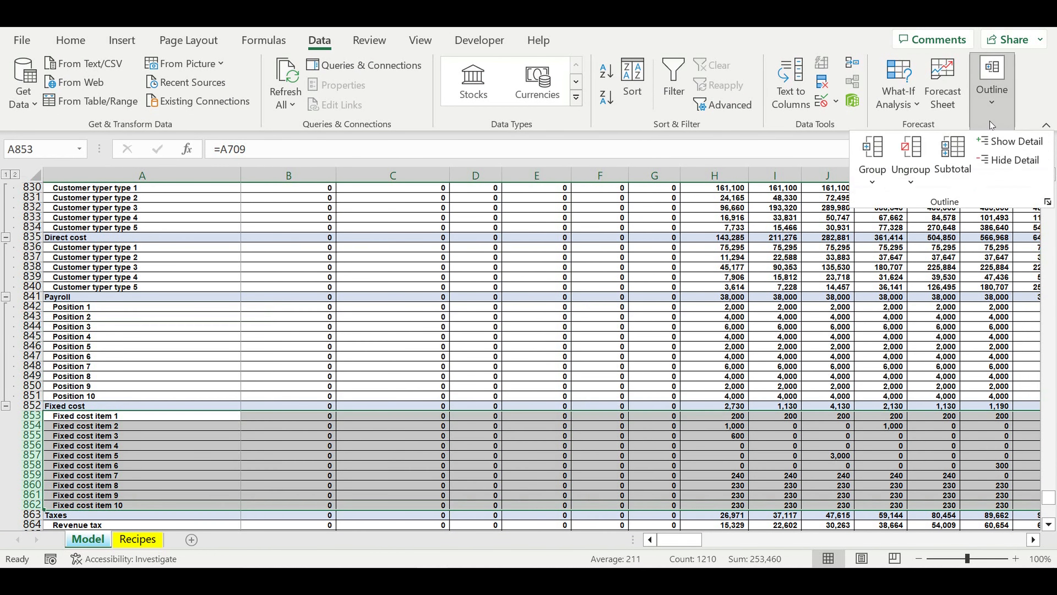
click(884, 188)
click(903, 206)
- Group the tax detail rows 864 to 867, from Revenue tax through Asset tax
scroll(305, 395, down, 7)
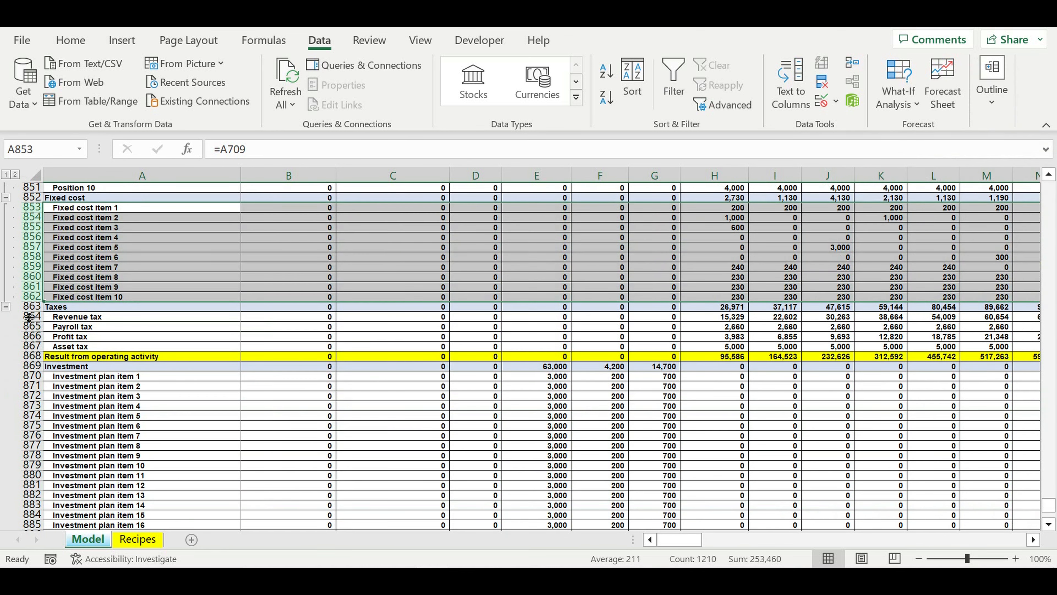
drag(31, 318, 31, 348)
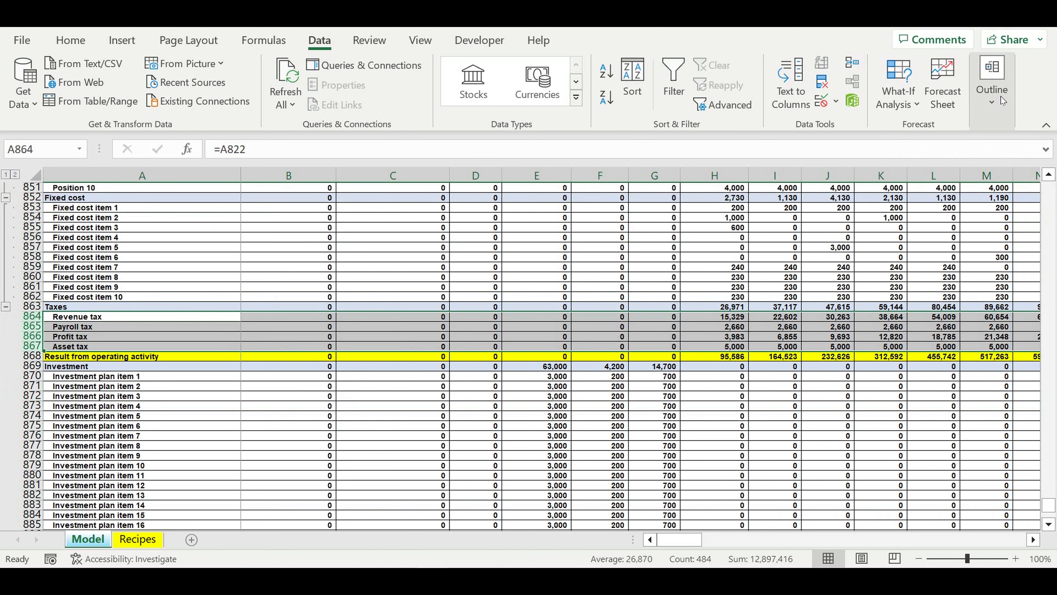
click(1002, 100)
click(874, 150)
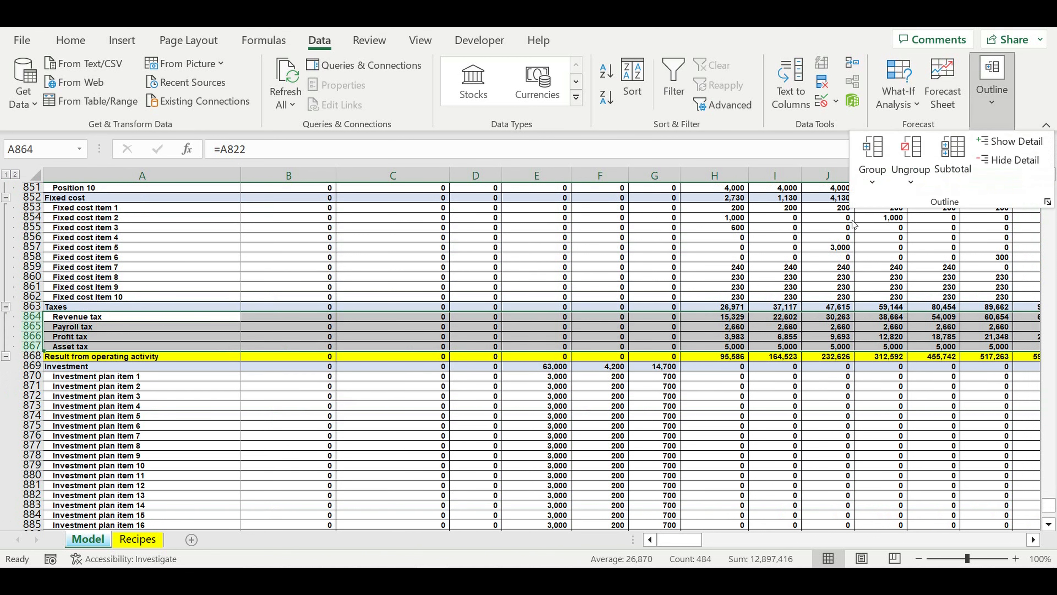
- Group the Investment detail rows 870 to 890, covering Investment plan item 1 through item 21
click(34, 377)
drag(33, 377, 67, 445)
click(1005, 109)
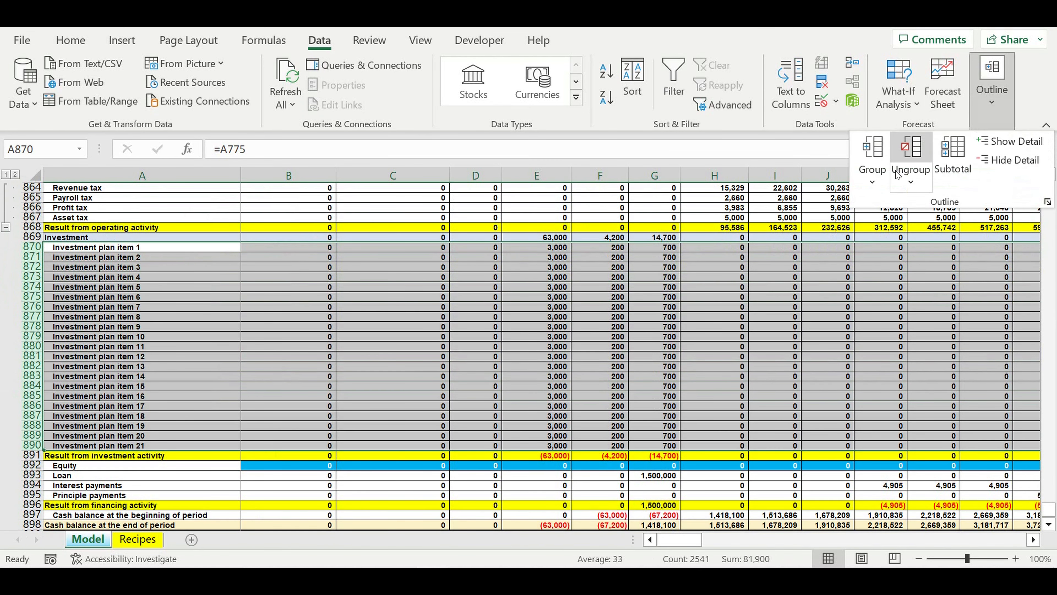
click(874, 154)
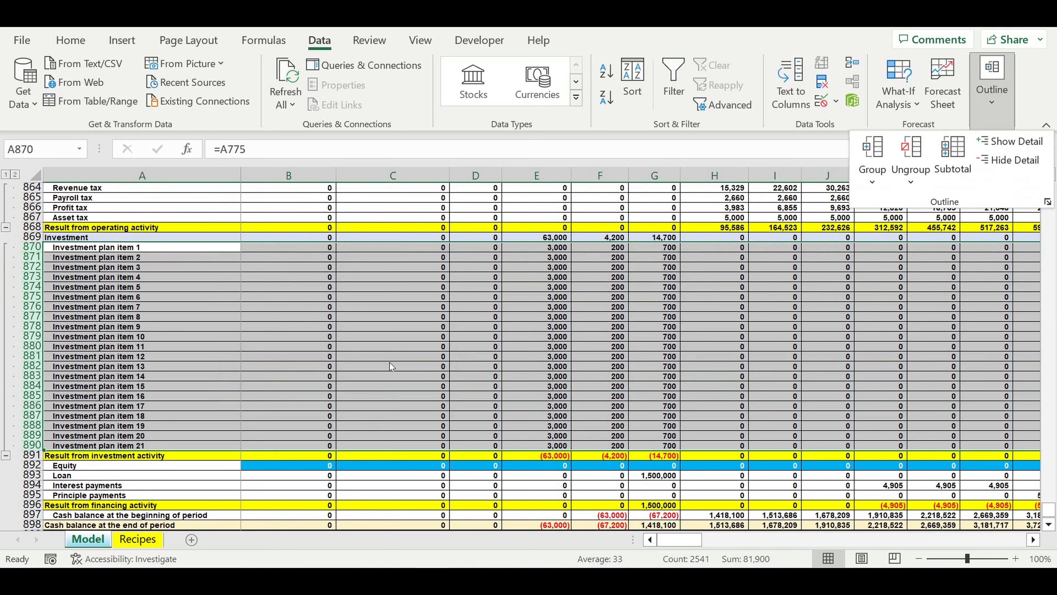
- Collapse all row groups to outline level 1 so the Cash flow section shows only its summary rows
scroll(391, 367, down, 4)
click(191, 317)
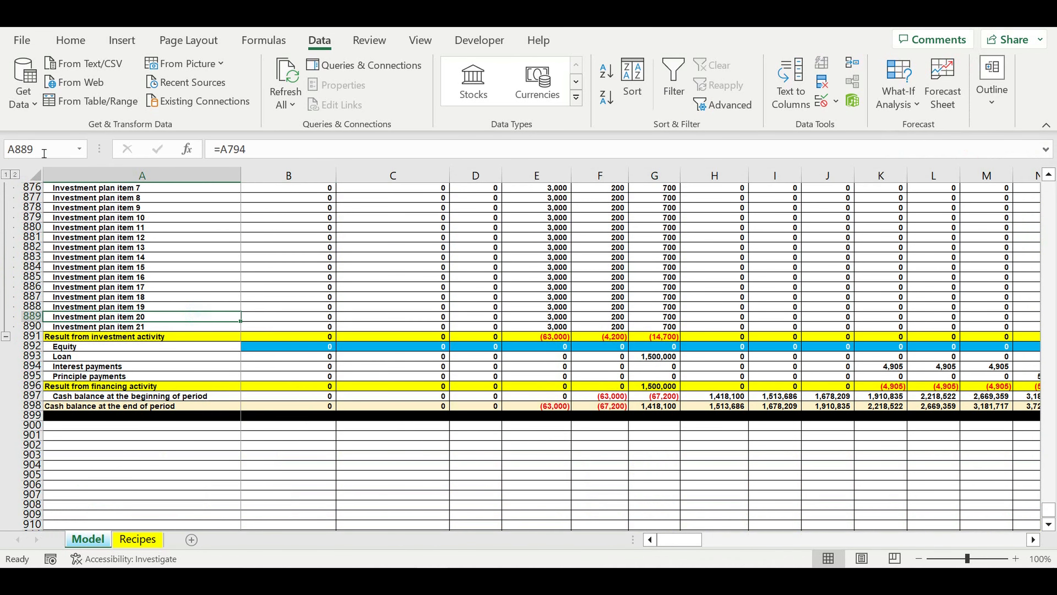
click(5, 174)
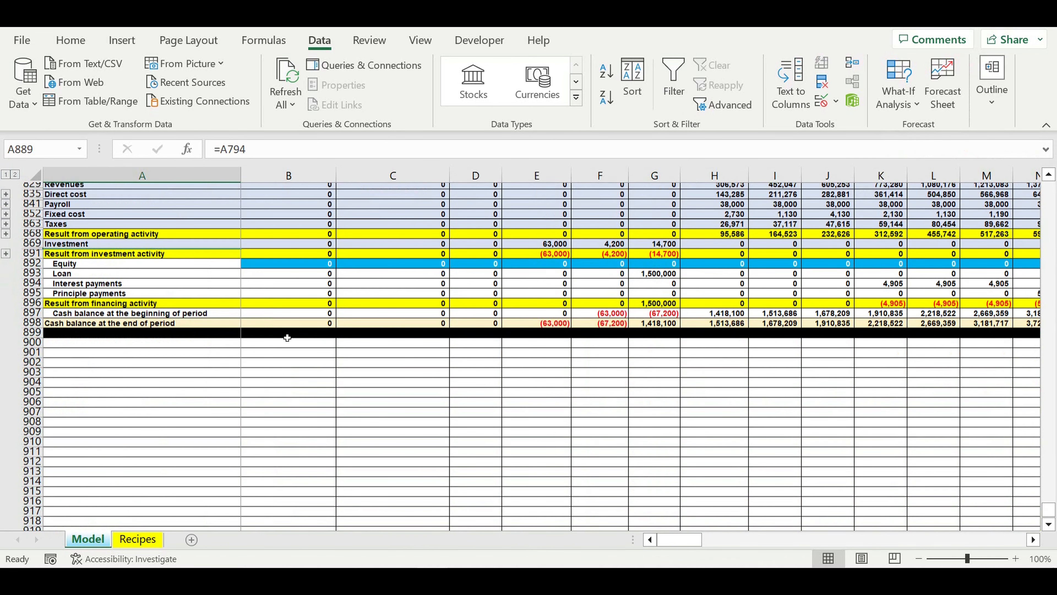
scroll(287, 337, up, 6)
click(321, 396)
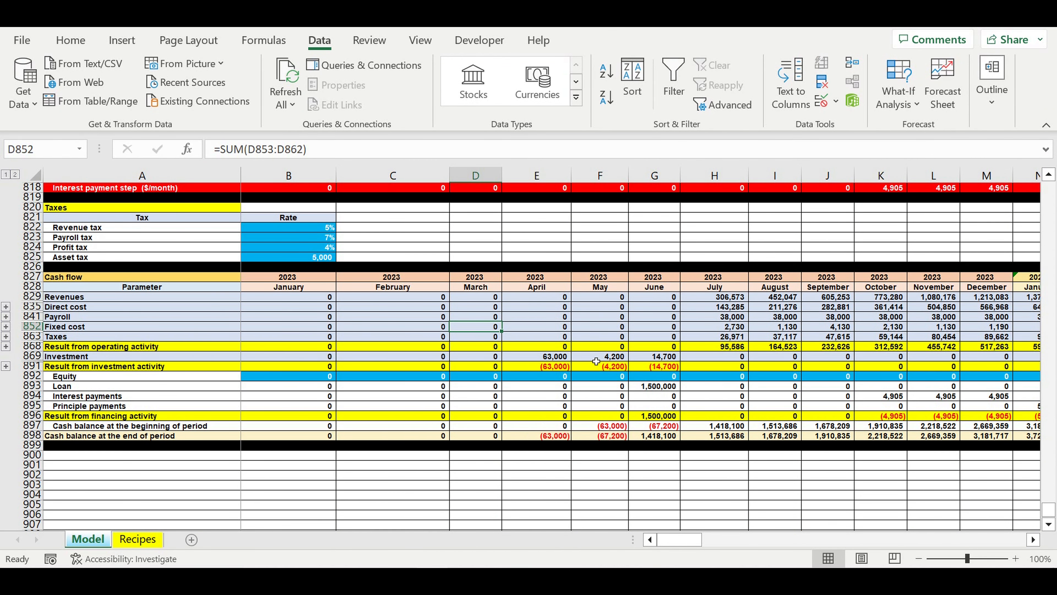
- Check the grouping by expanding and re-collapsing the detail rows under Direct cost and Fixed cost
click(637, 378)
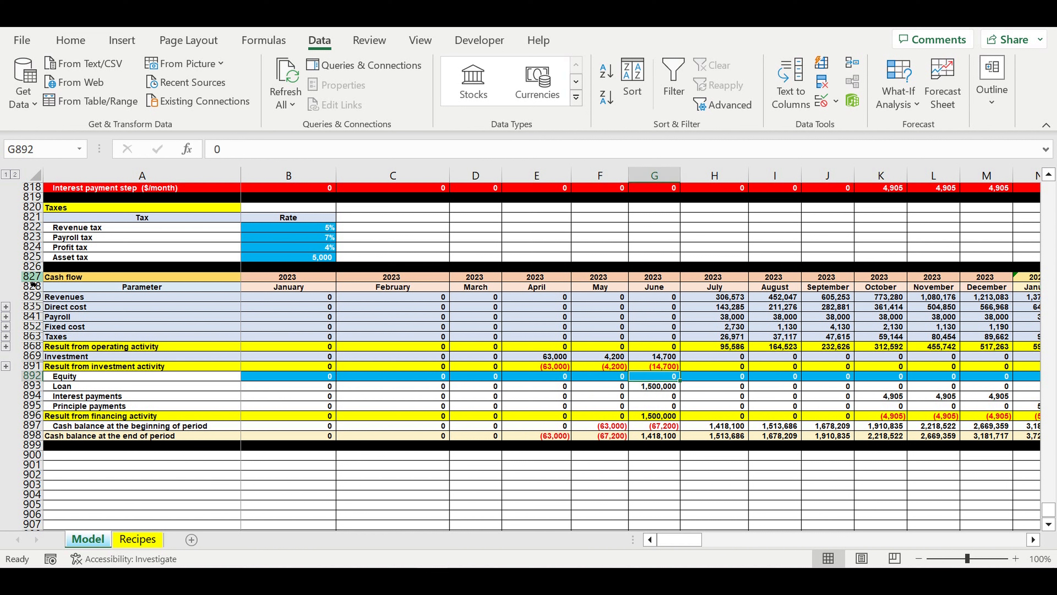
click(6, 306)
click(7, 357)
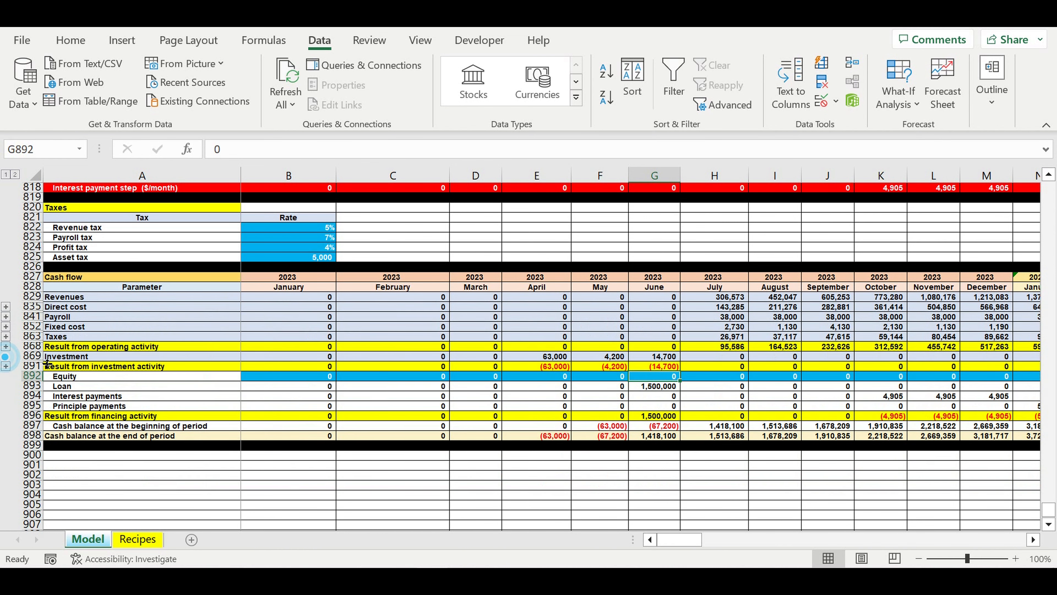
click(5, 307)
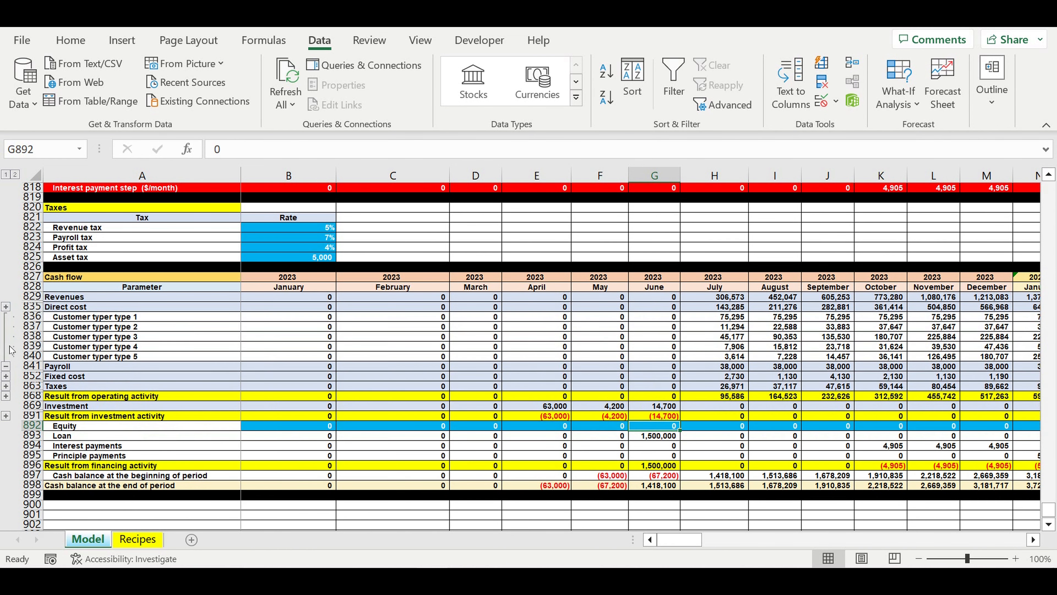
click(6, 367)
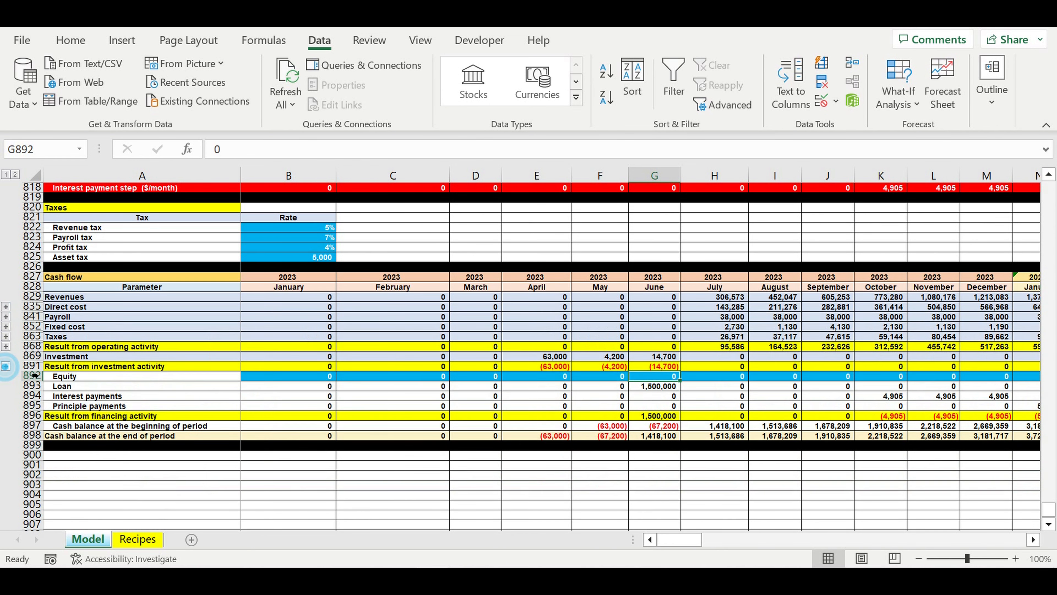
click(6, 338)
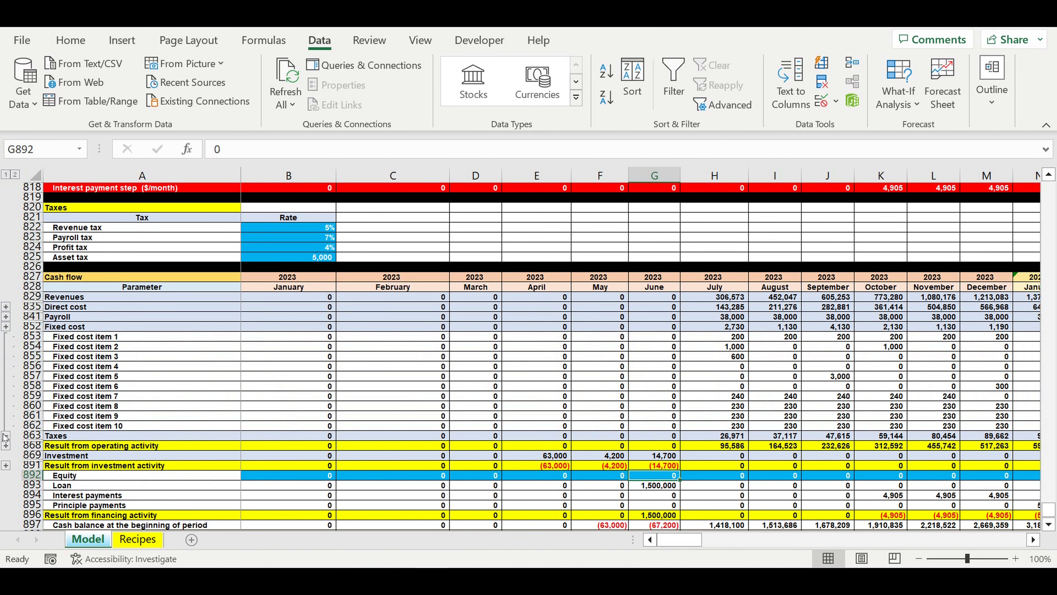
click(6, 435)
click(601, 466)
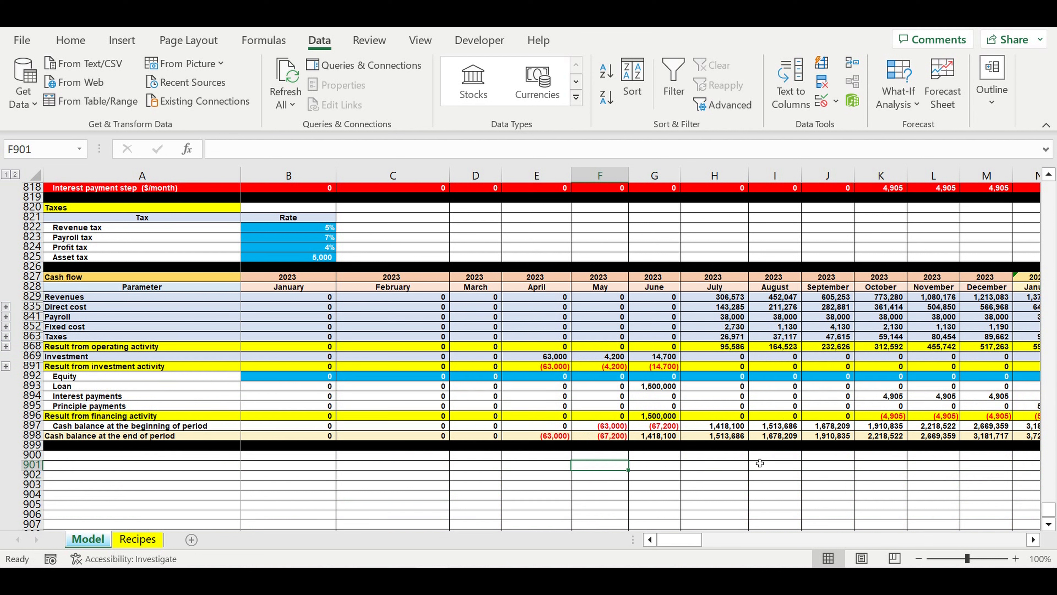
click(412, 484)
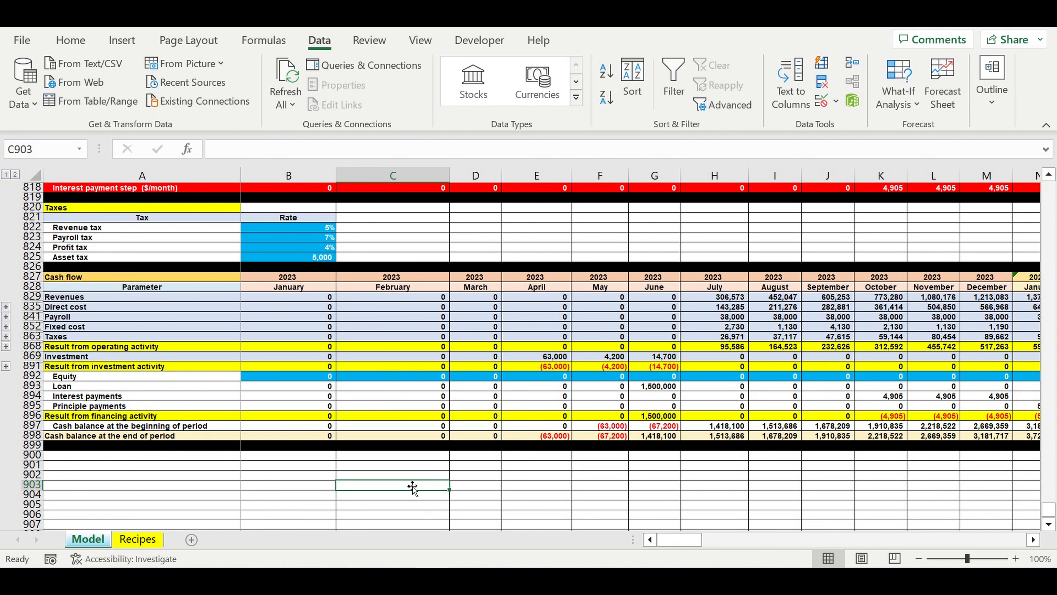